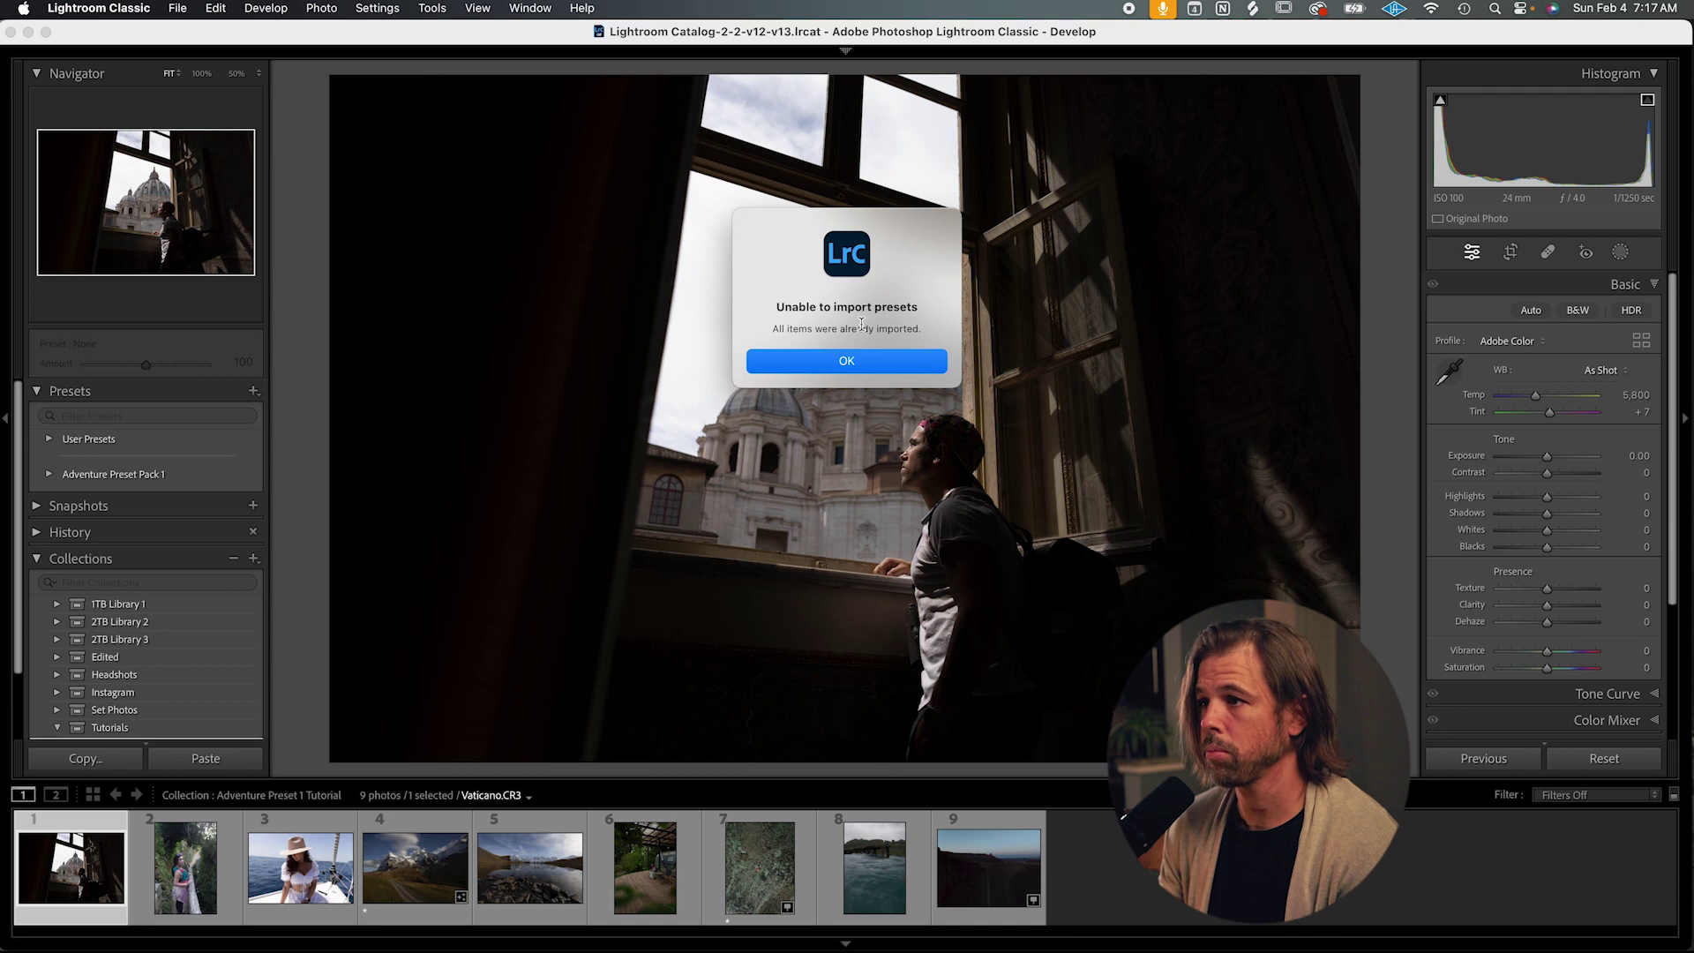
Dismiss the import notice, expand Adventure Preset Pack 1 and apply the CS - Vaticano preset to the Vaticano window photo.
click(867, 361)
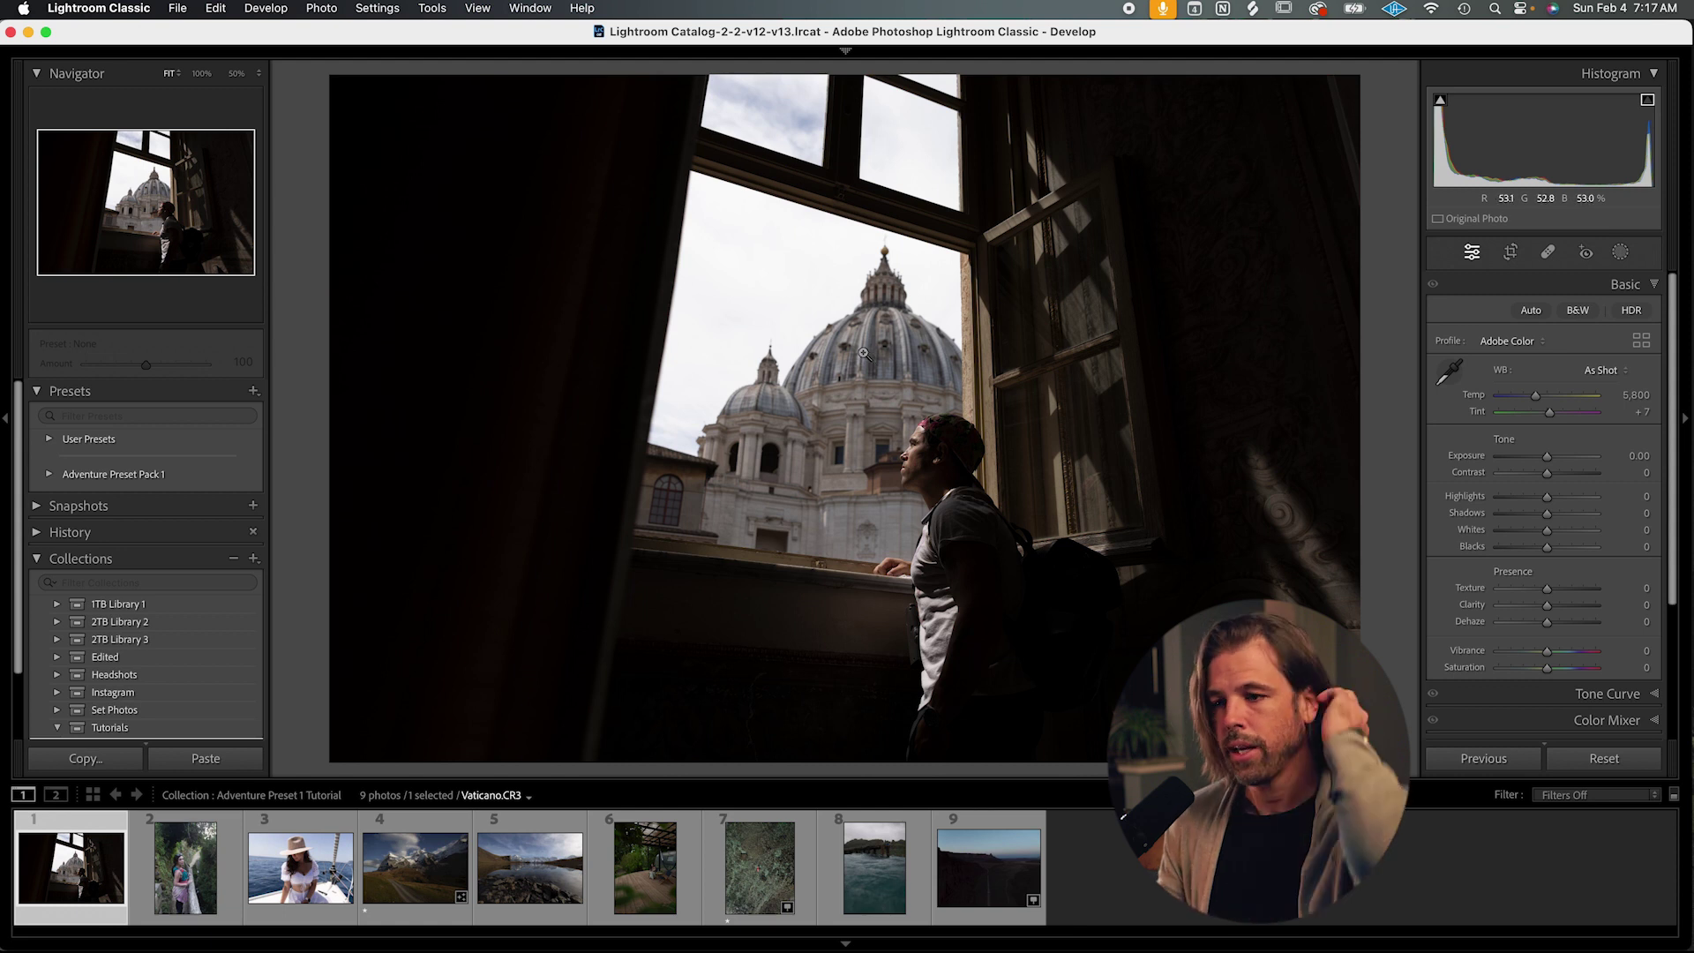
click(51, 474)
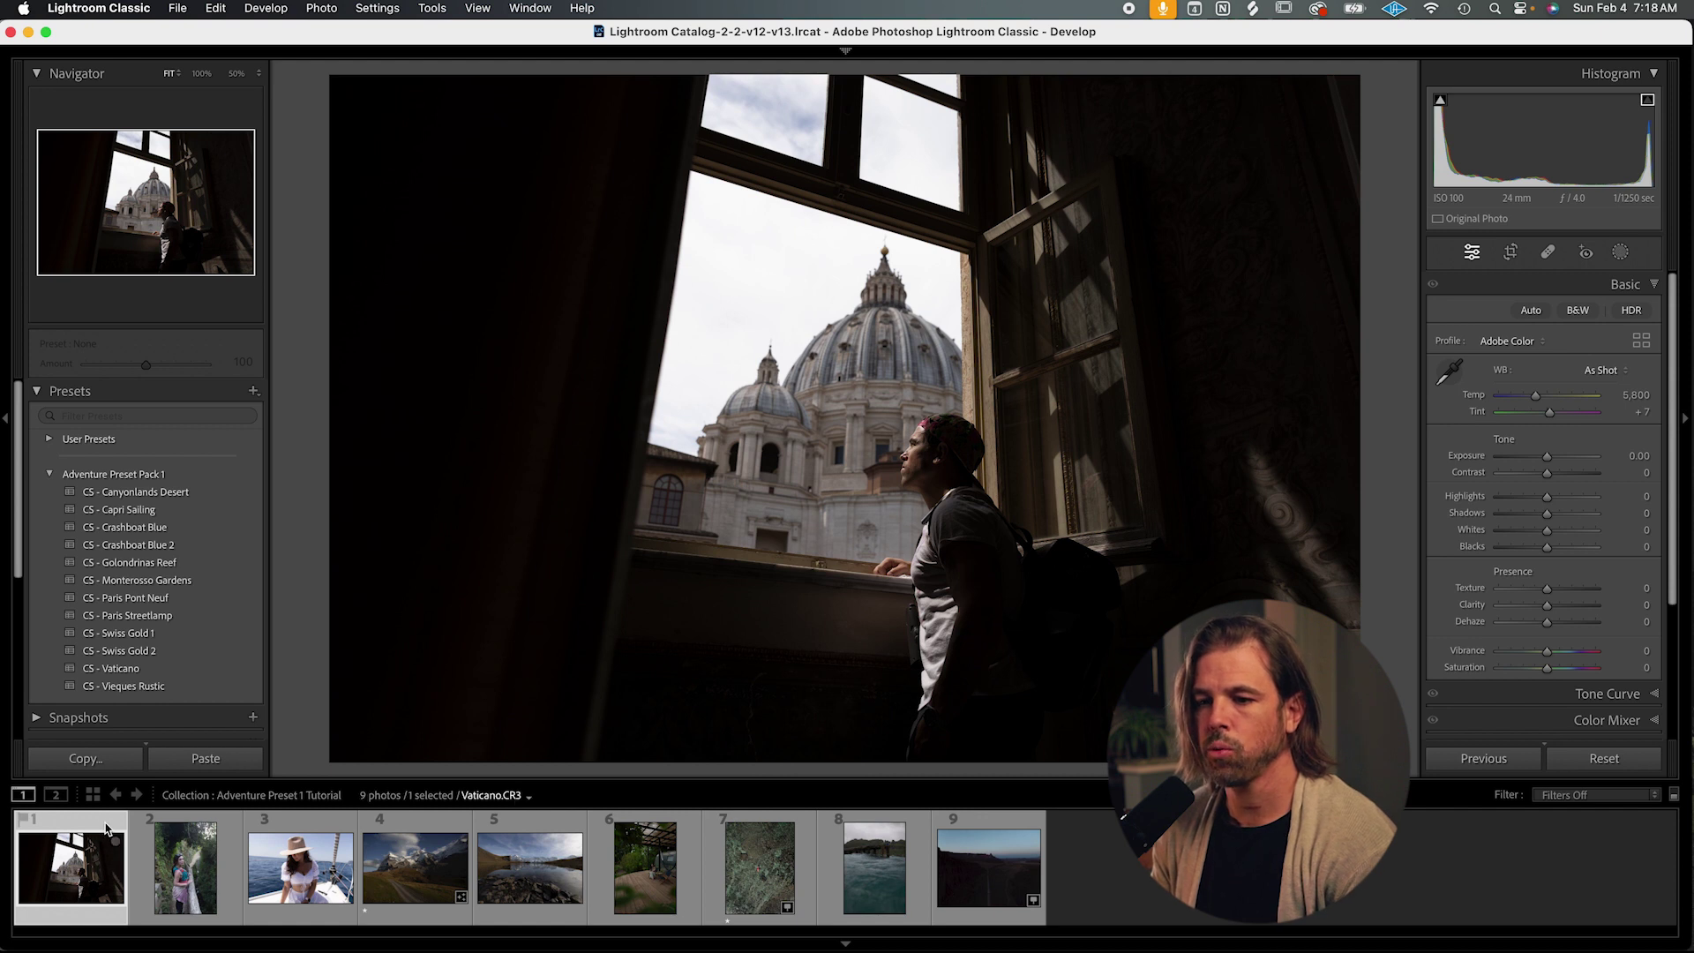
click(128, 669)
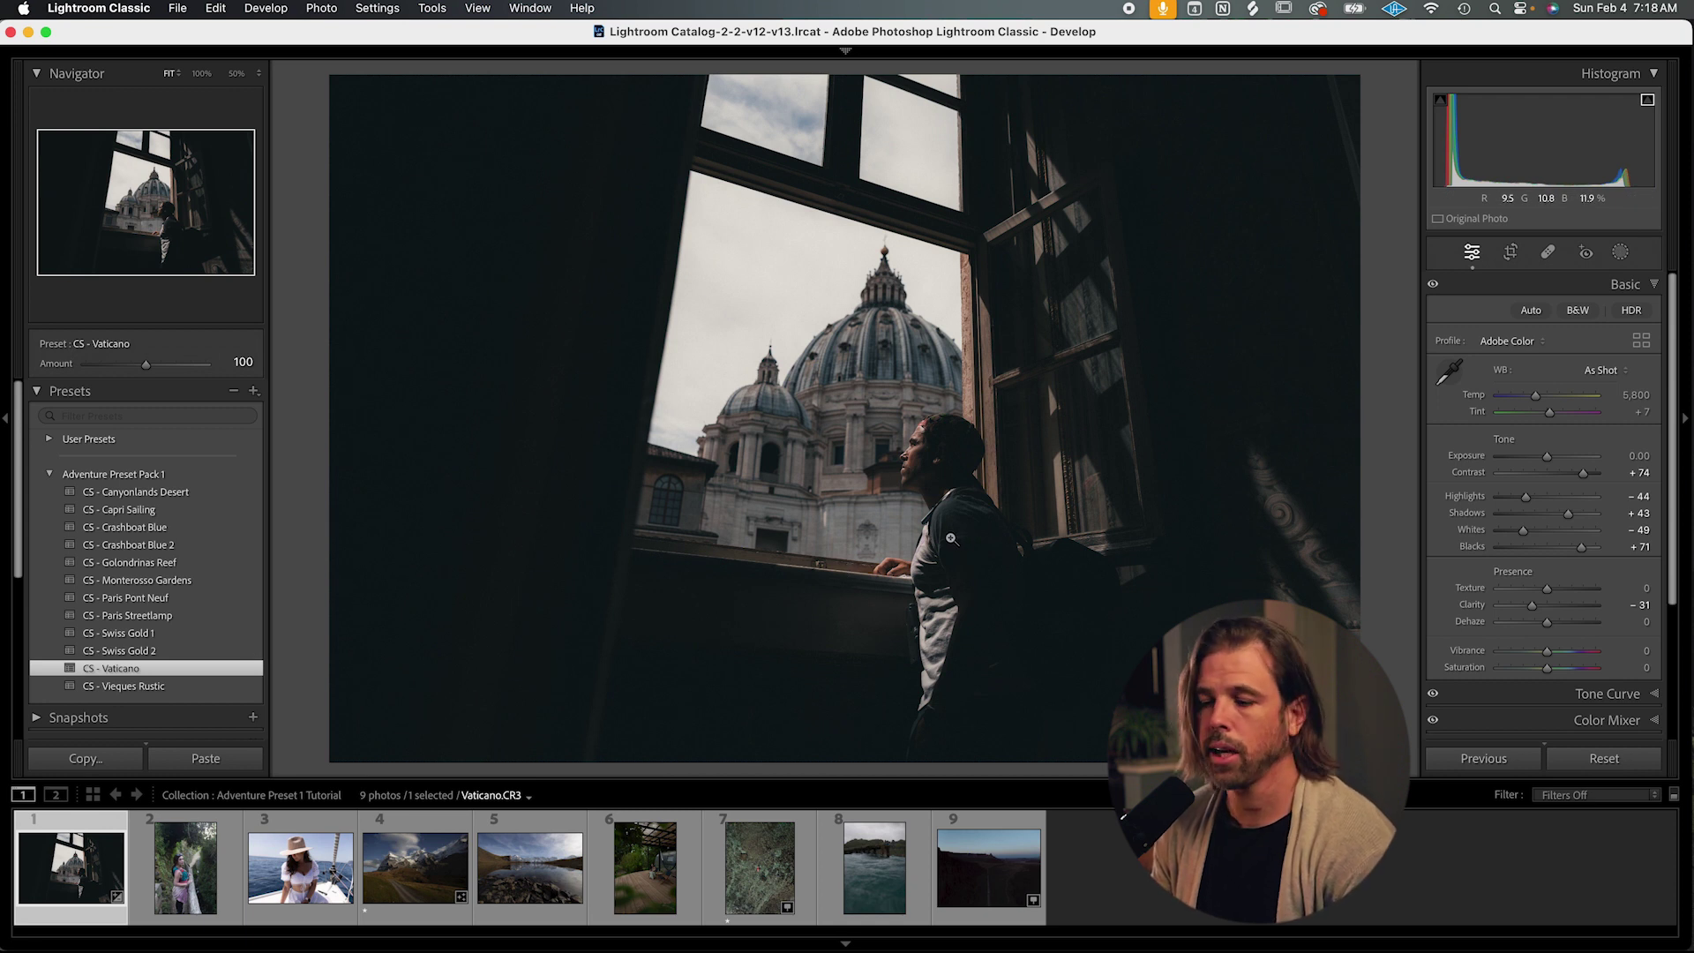
Apply the CS - Monterosso Gardens preset to the Monterosso photo and the CS - Capri Sailing preset to the CapriSailing photo.
click(194, 838)
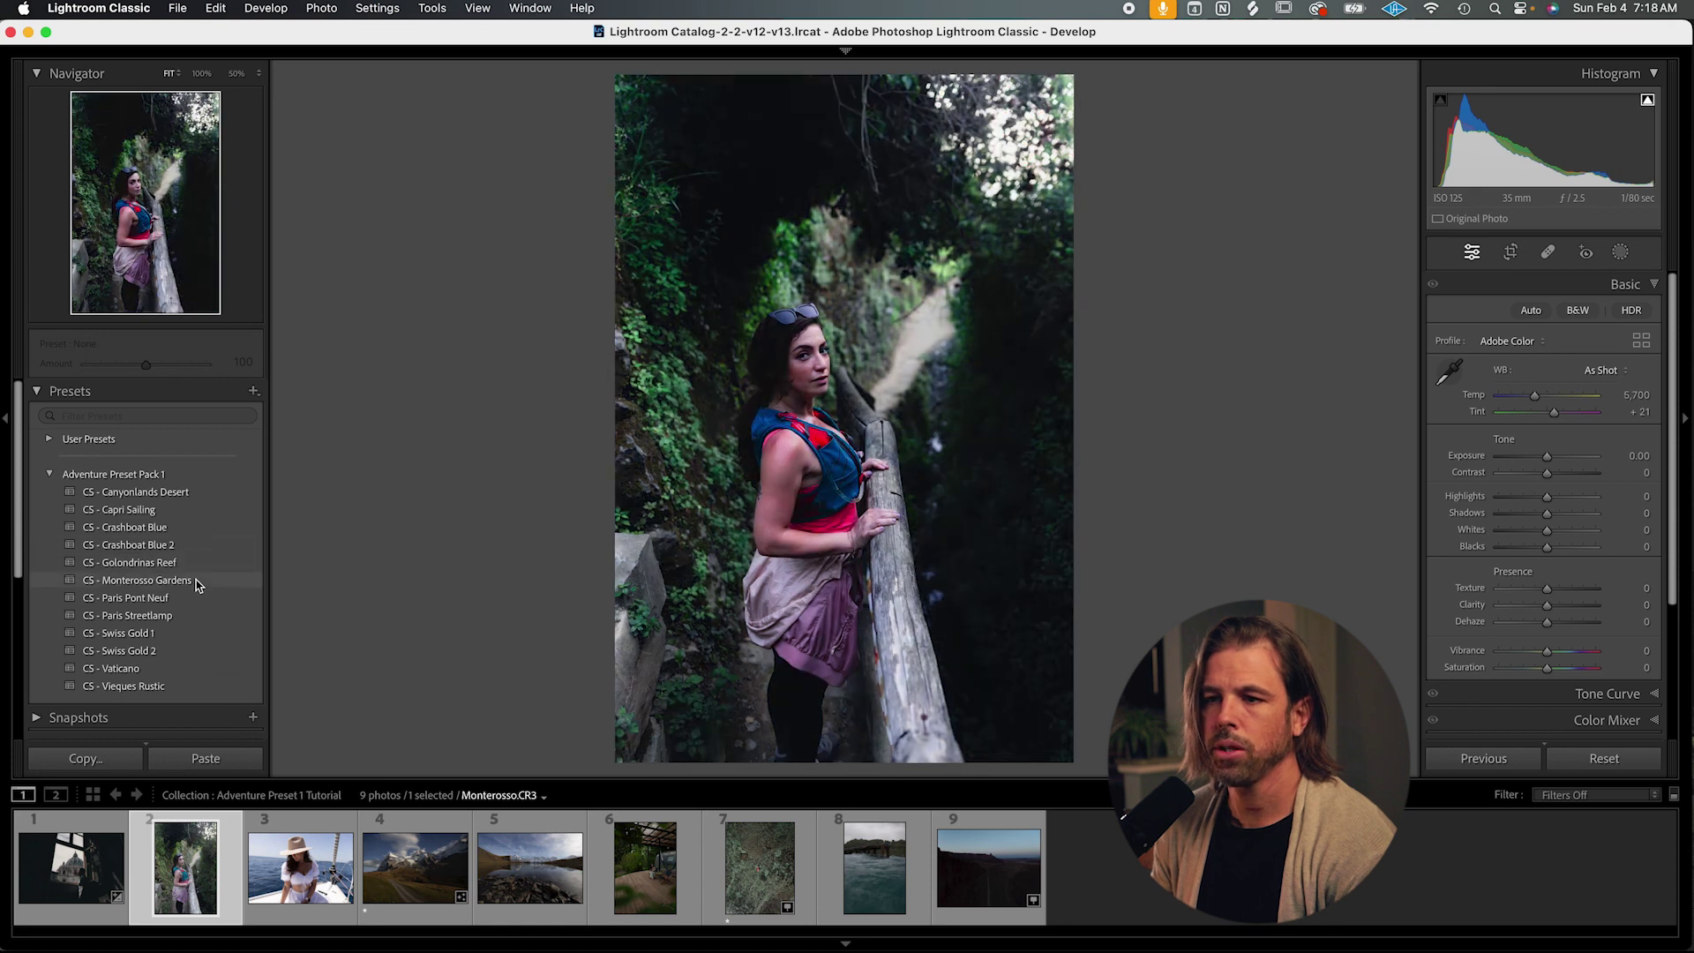
click(195, 582)
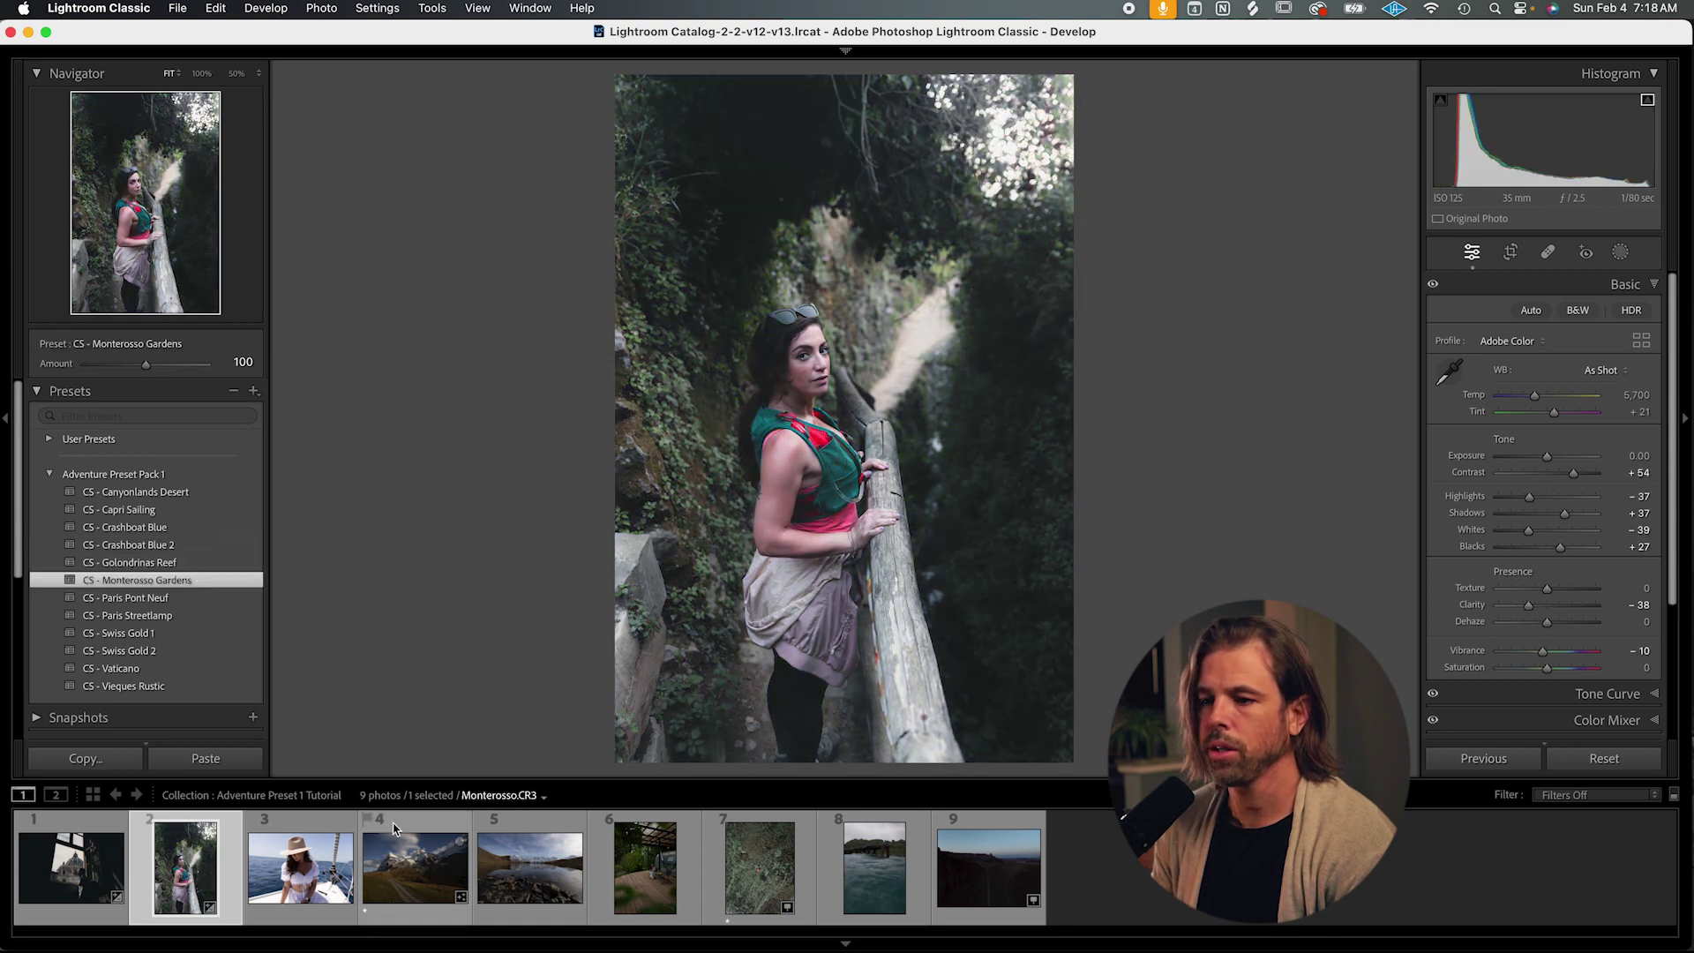
click(293, 891)
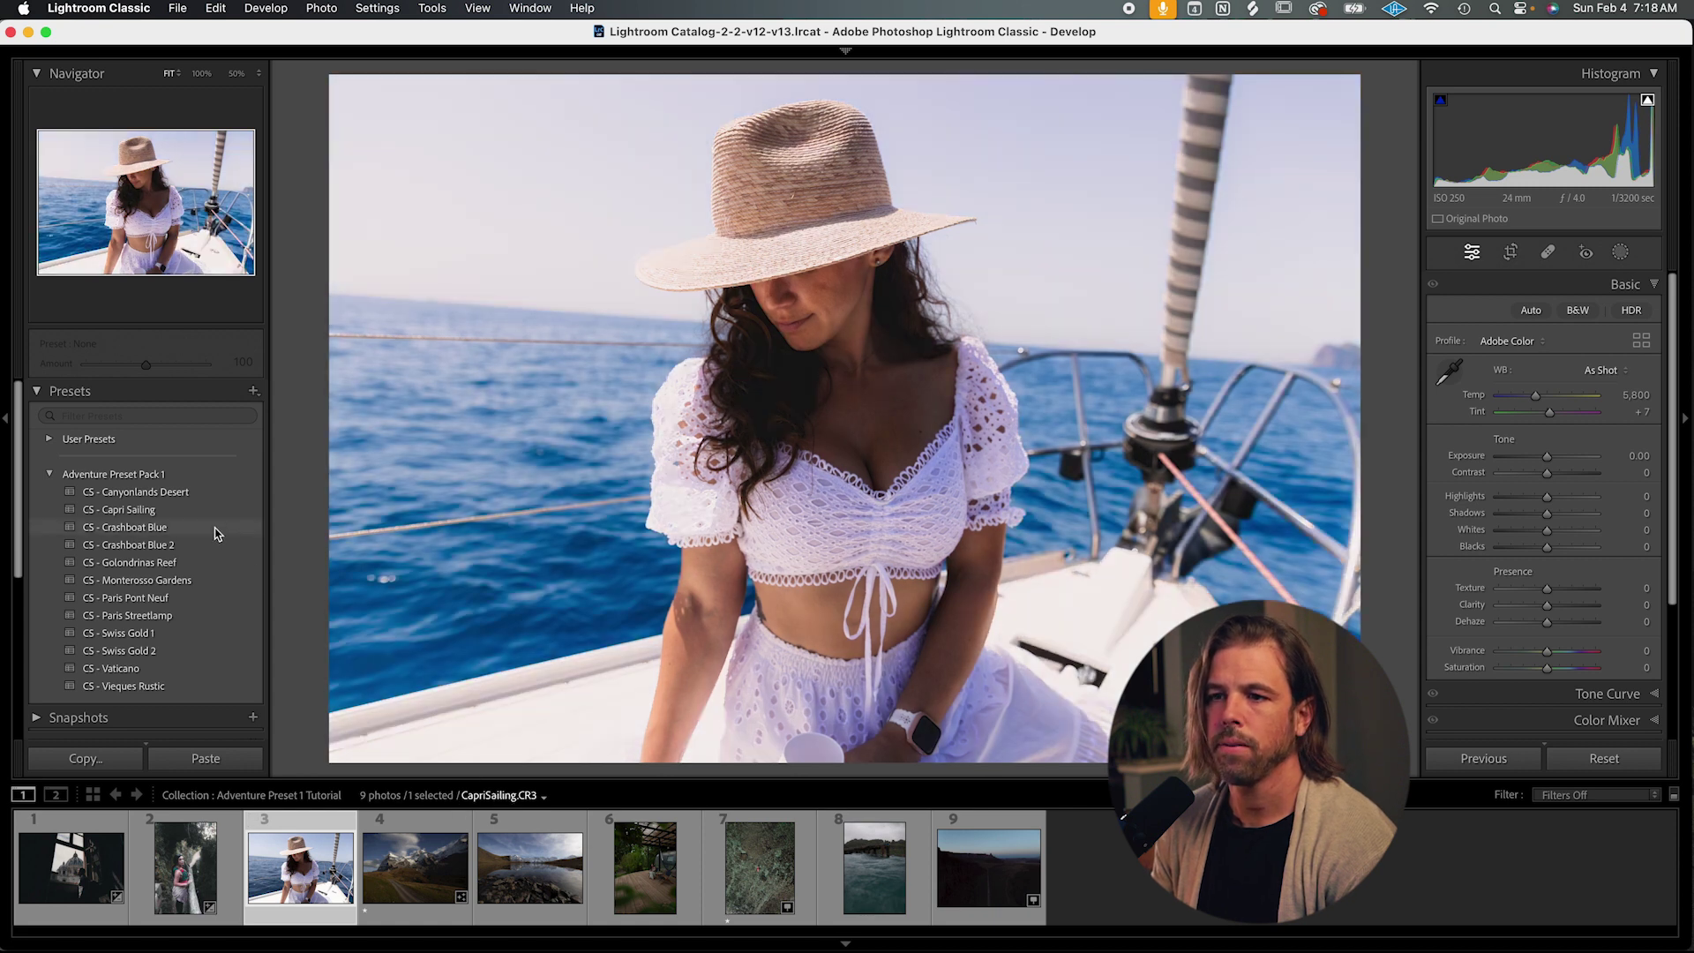
click(200, 509)
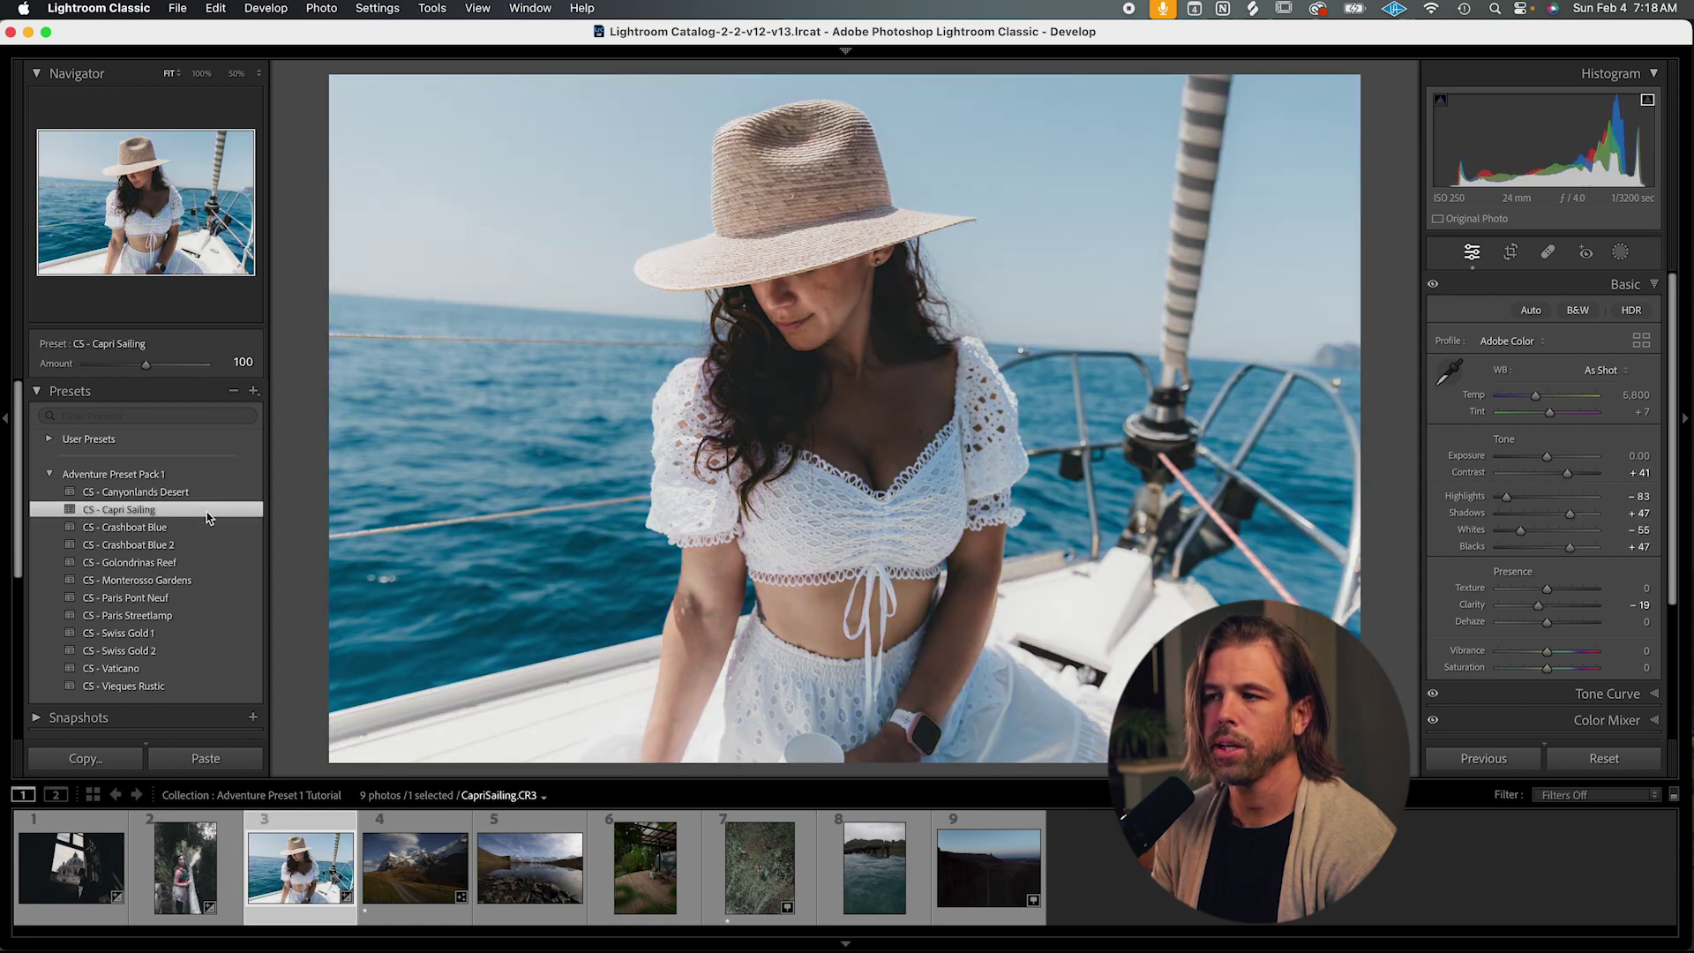
Apply the CS - Swiss Gold 2 preset to the mountain road photo and raise its exposure to +1.30.
click(401, 863)
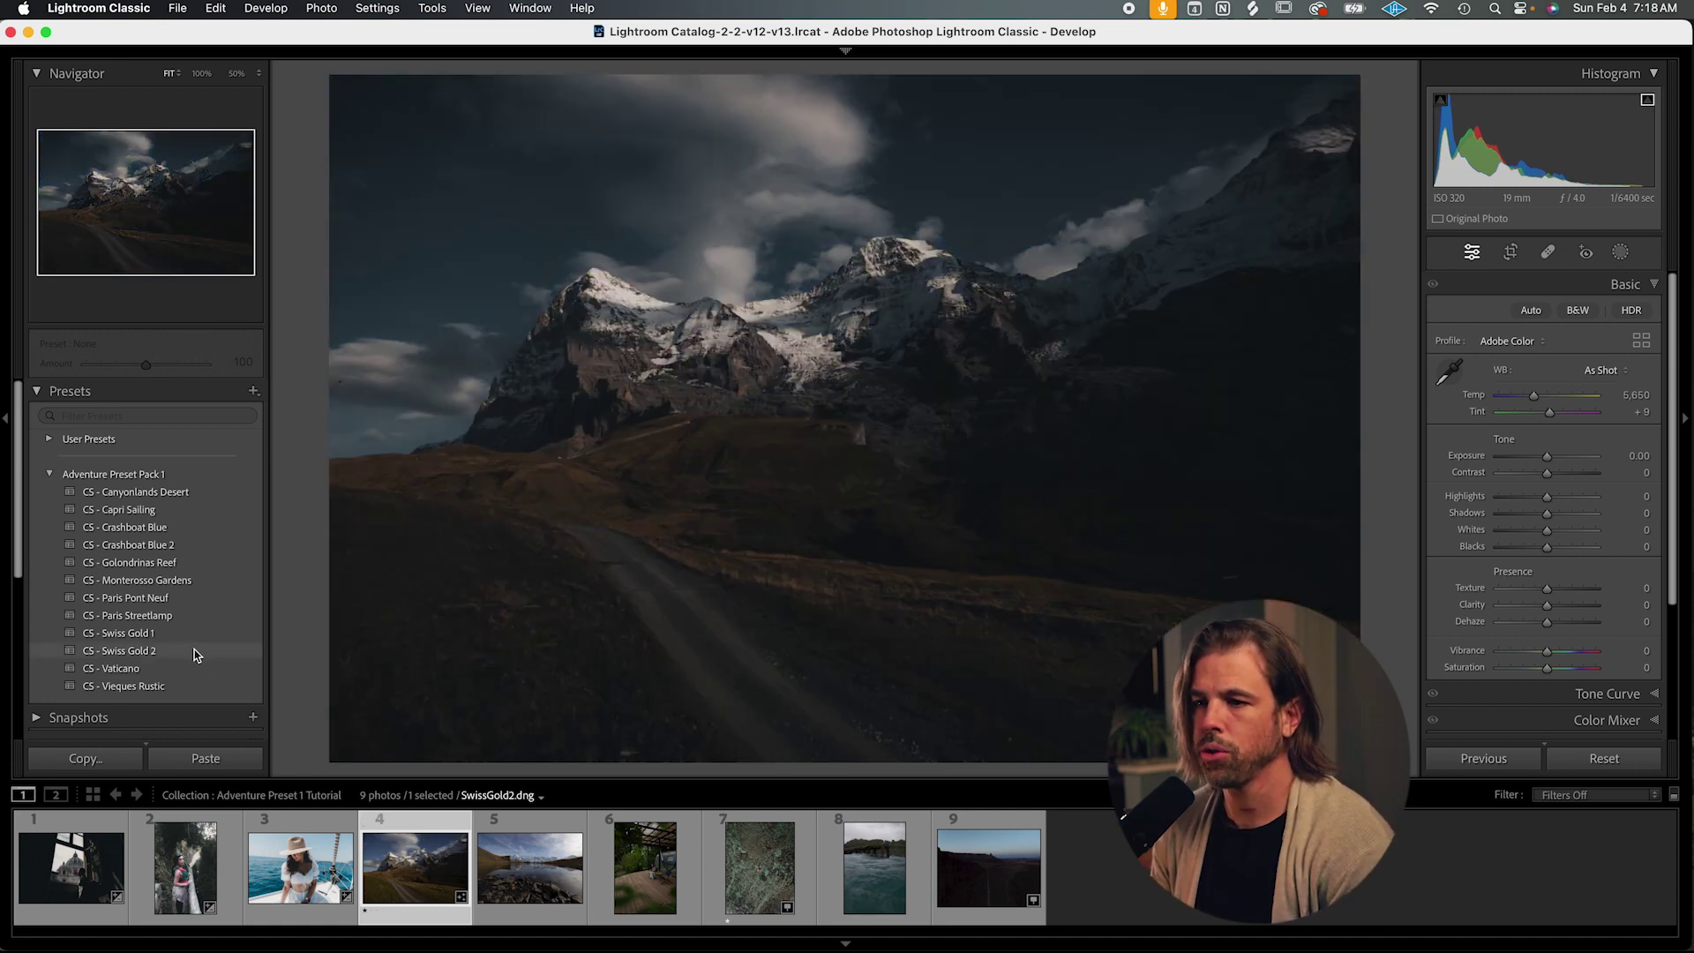
click(195, 650)
drag(1547, 457, 1561, 459)
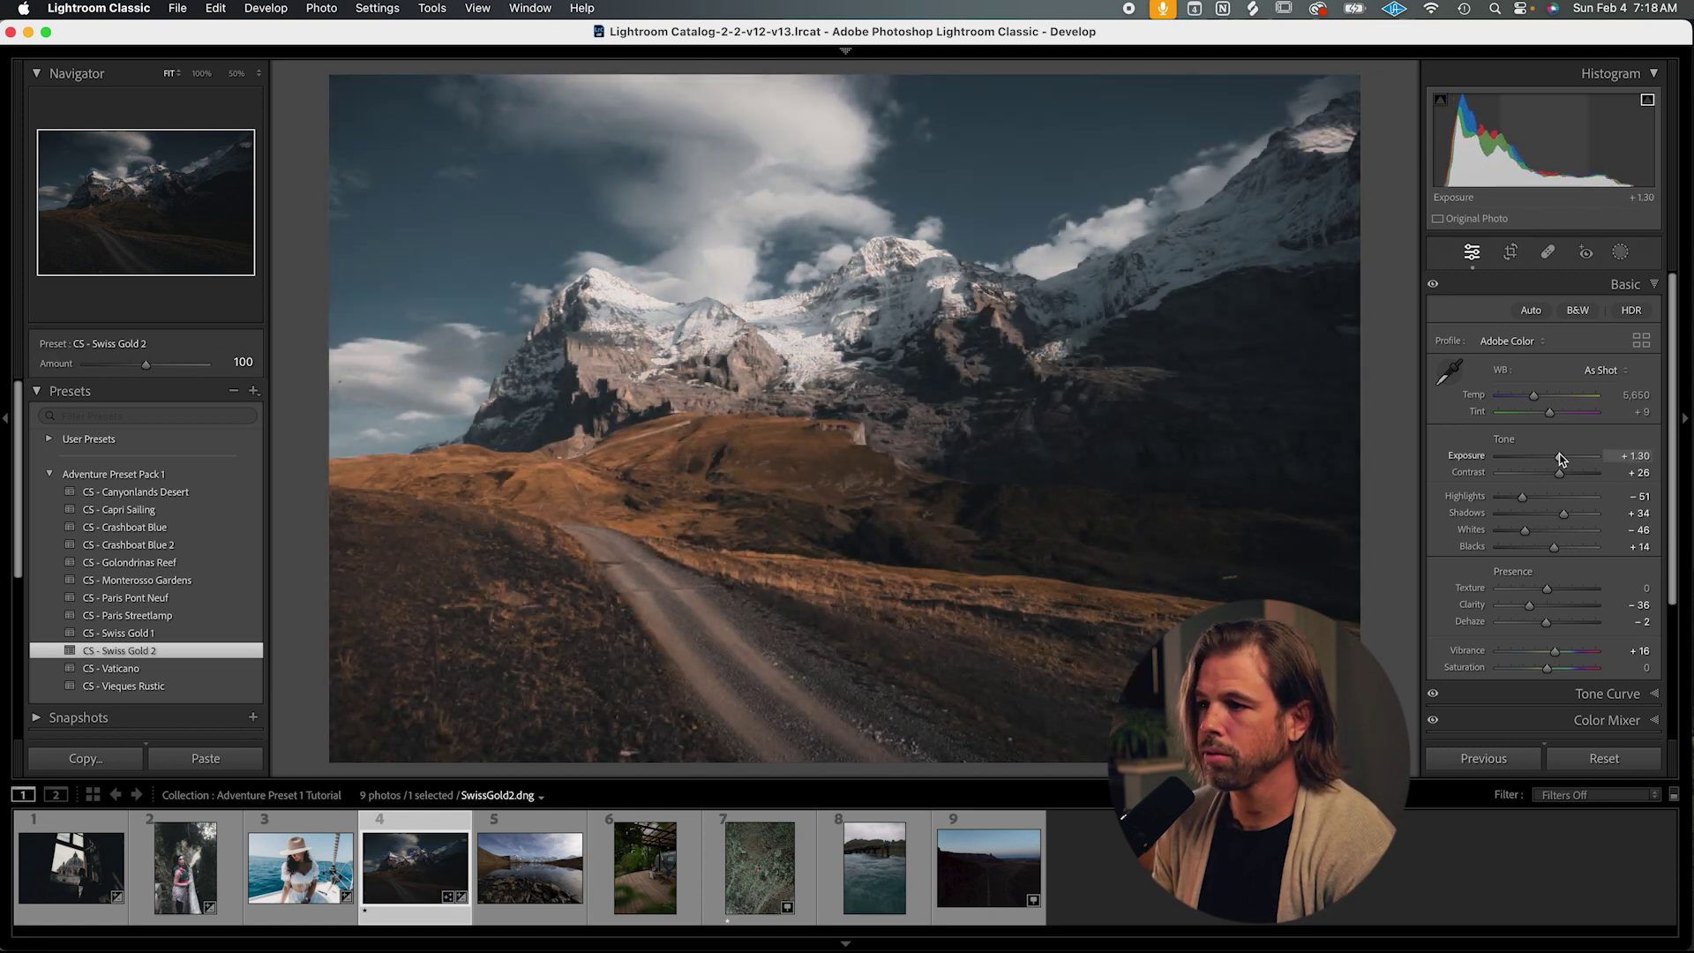
Apply the CS - Swiss Gold 1 preset to the mountain lake photo and set its exposure to +0.20.
click(547, 852)
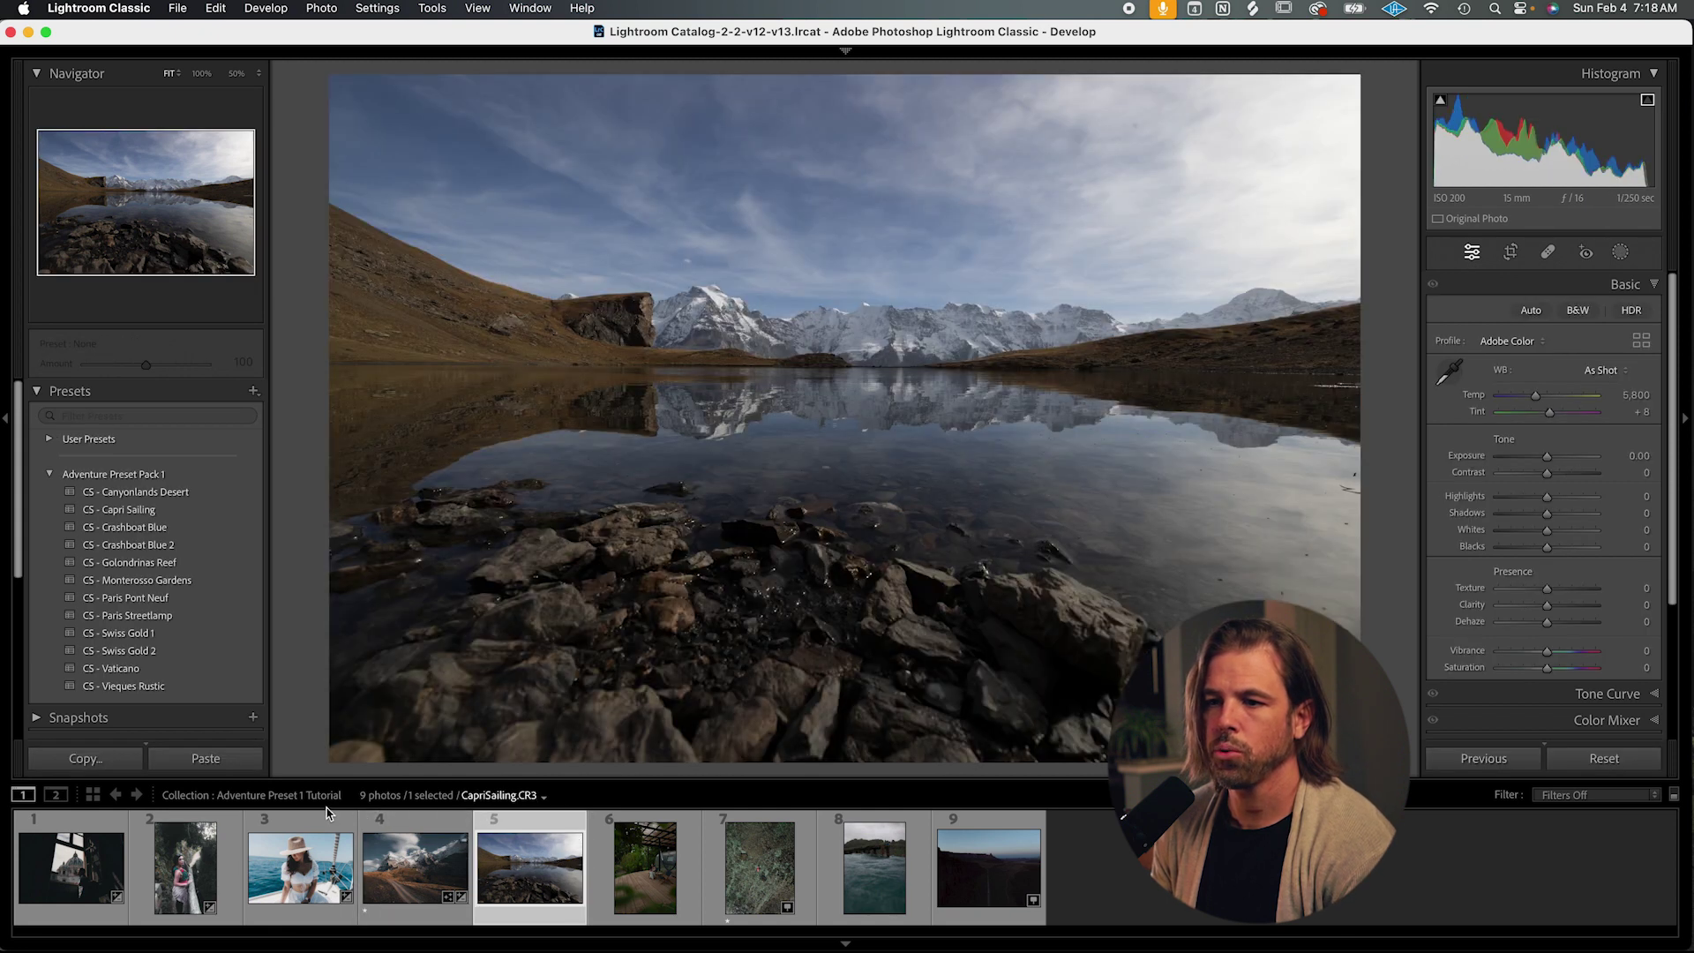
click(214, 633)
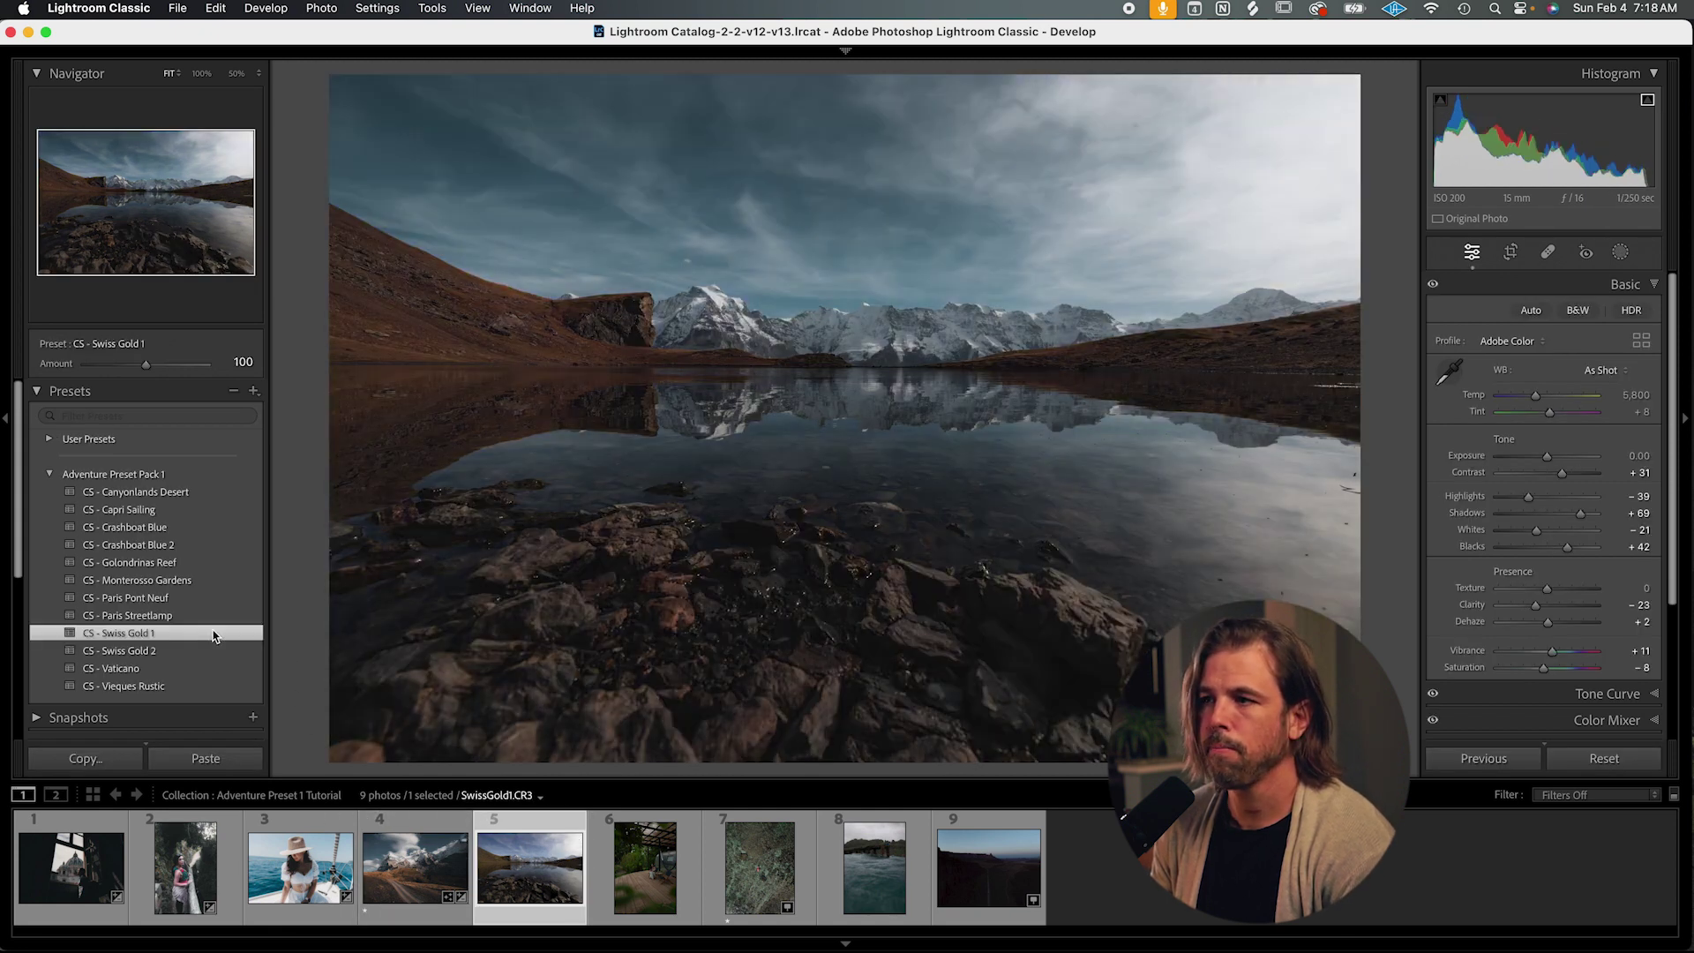
drag(1538, 459, 1550, 460)
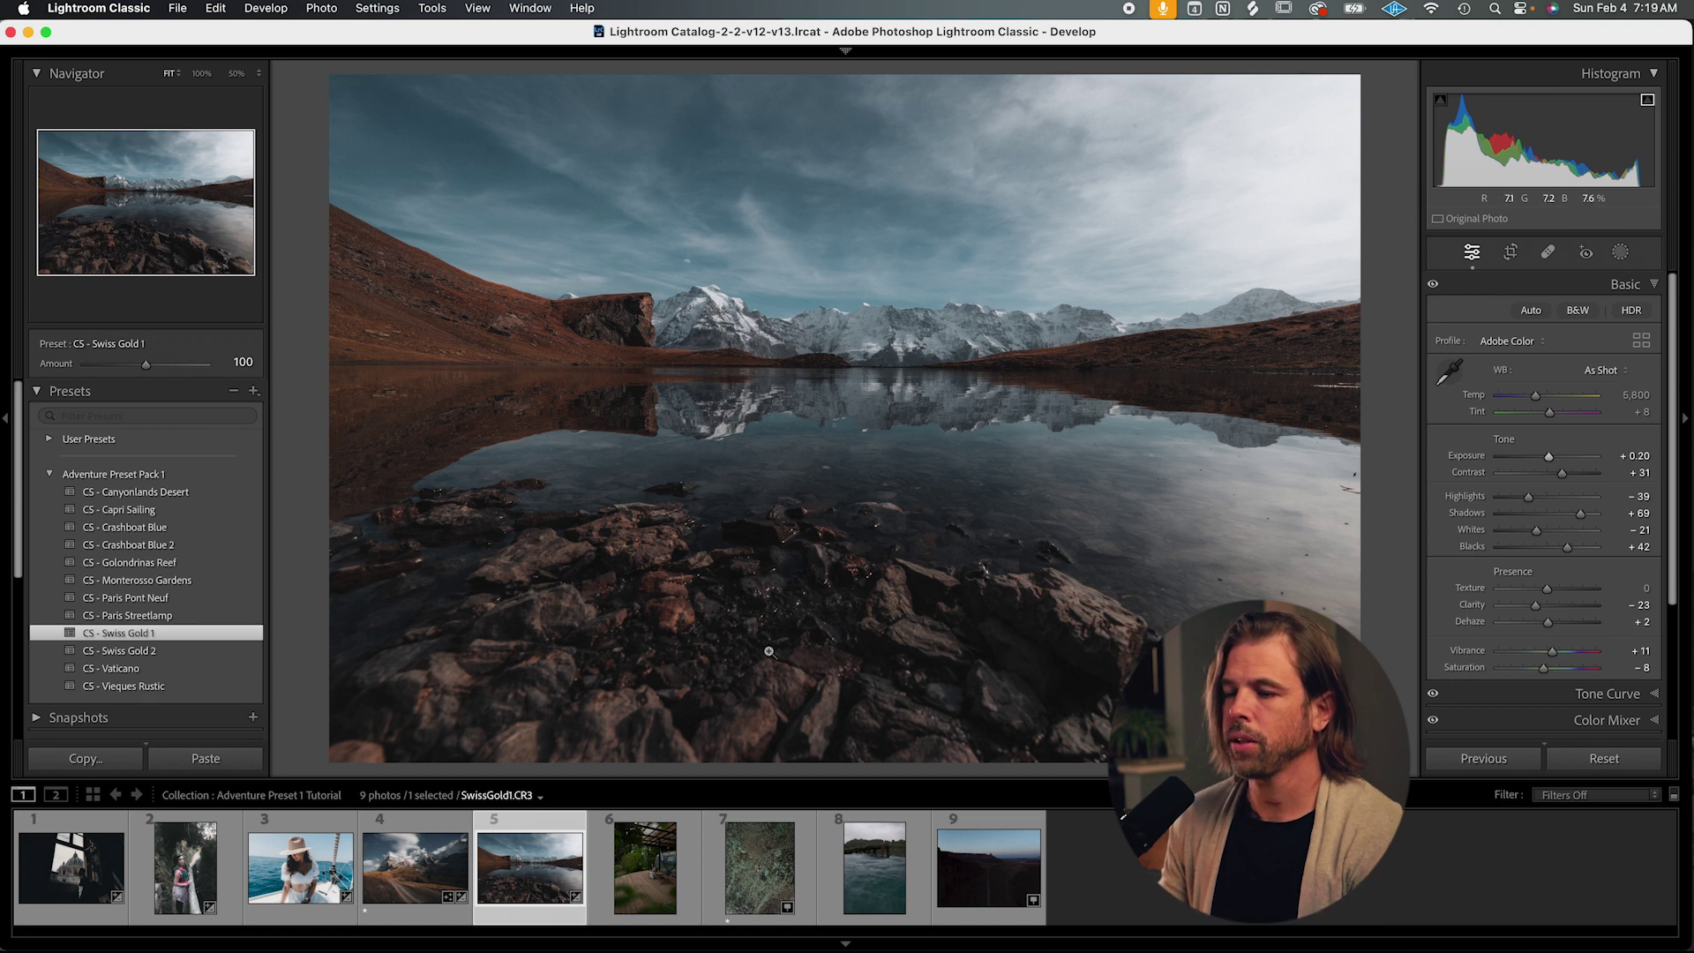
Apply the CS - Vieques Rustic preset to the ViequesRustic deck photo and set its exposure to +0.80.
click(622, 851)
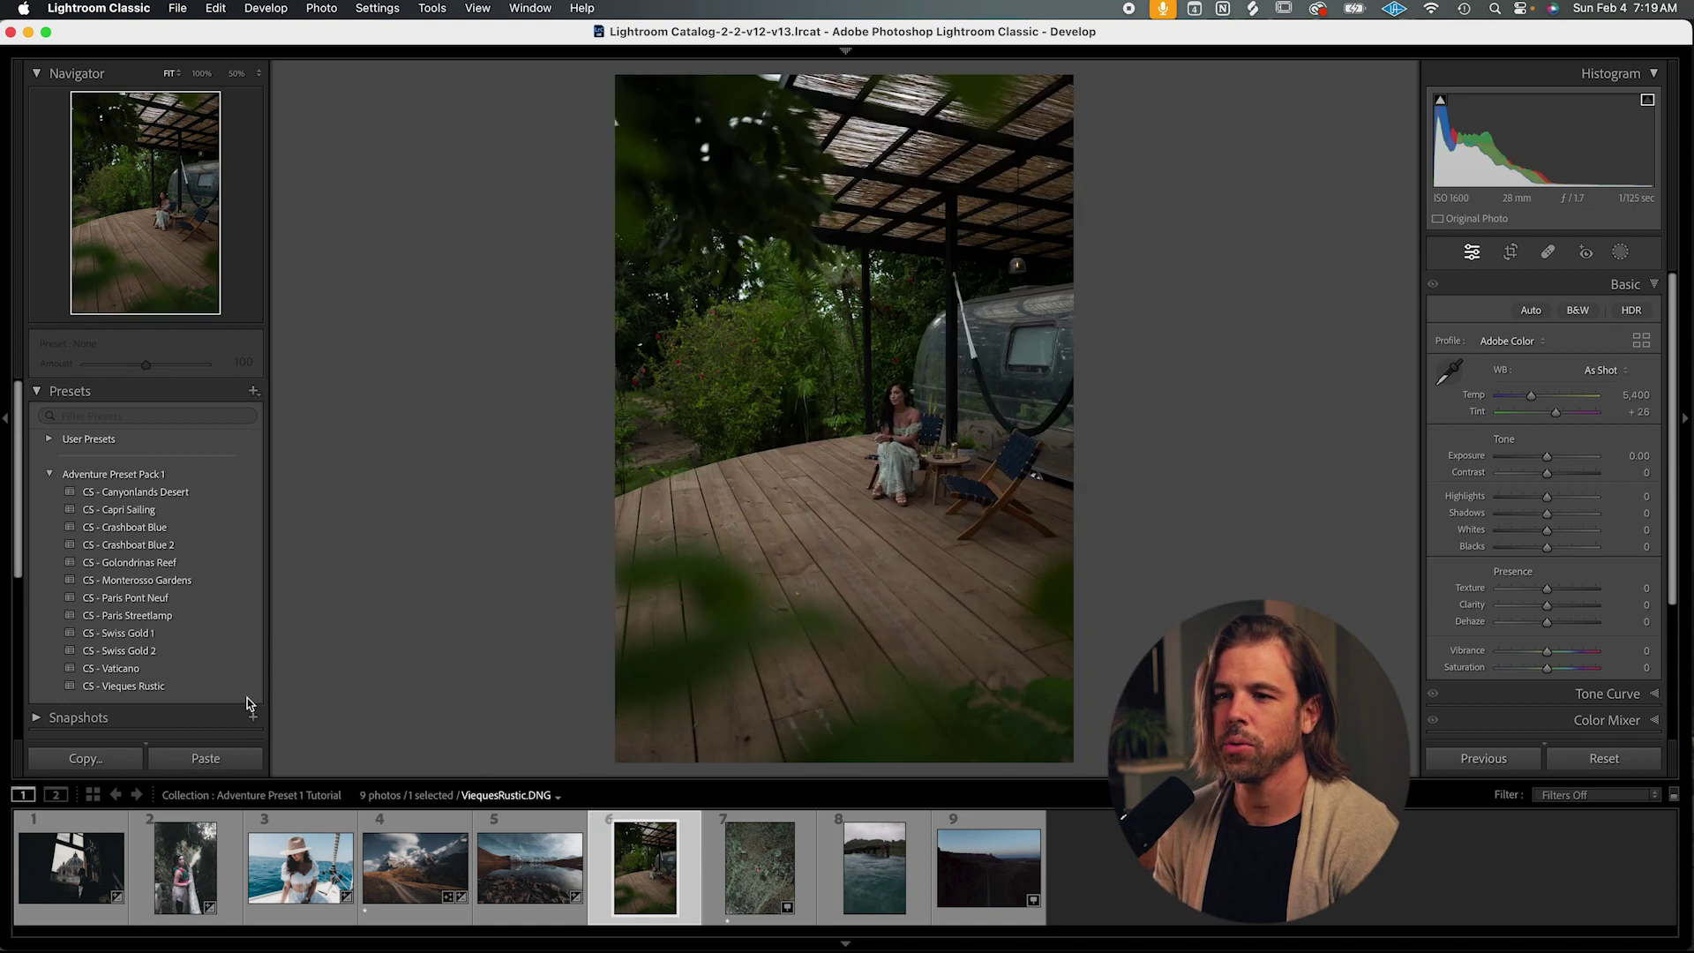
click(198, 690)
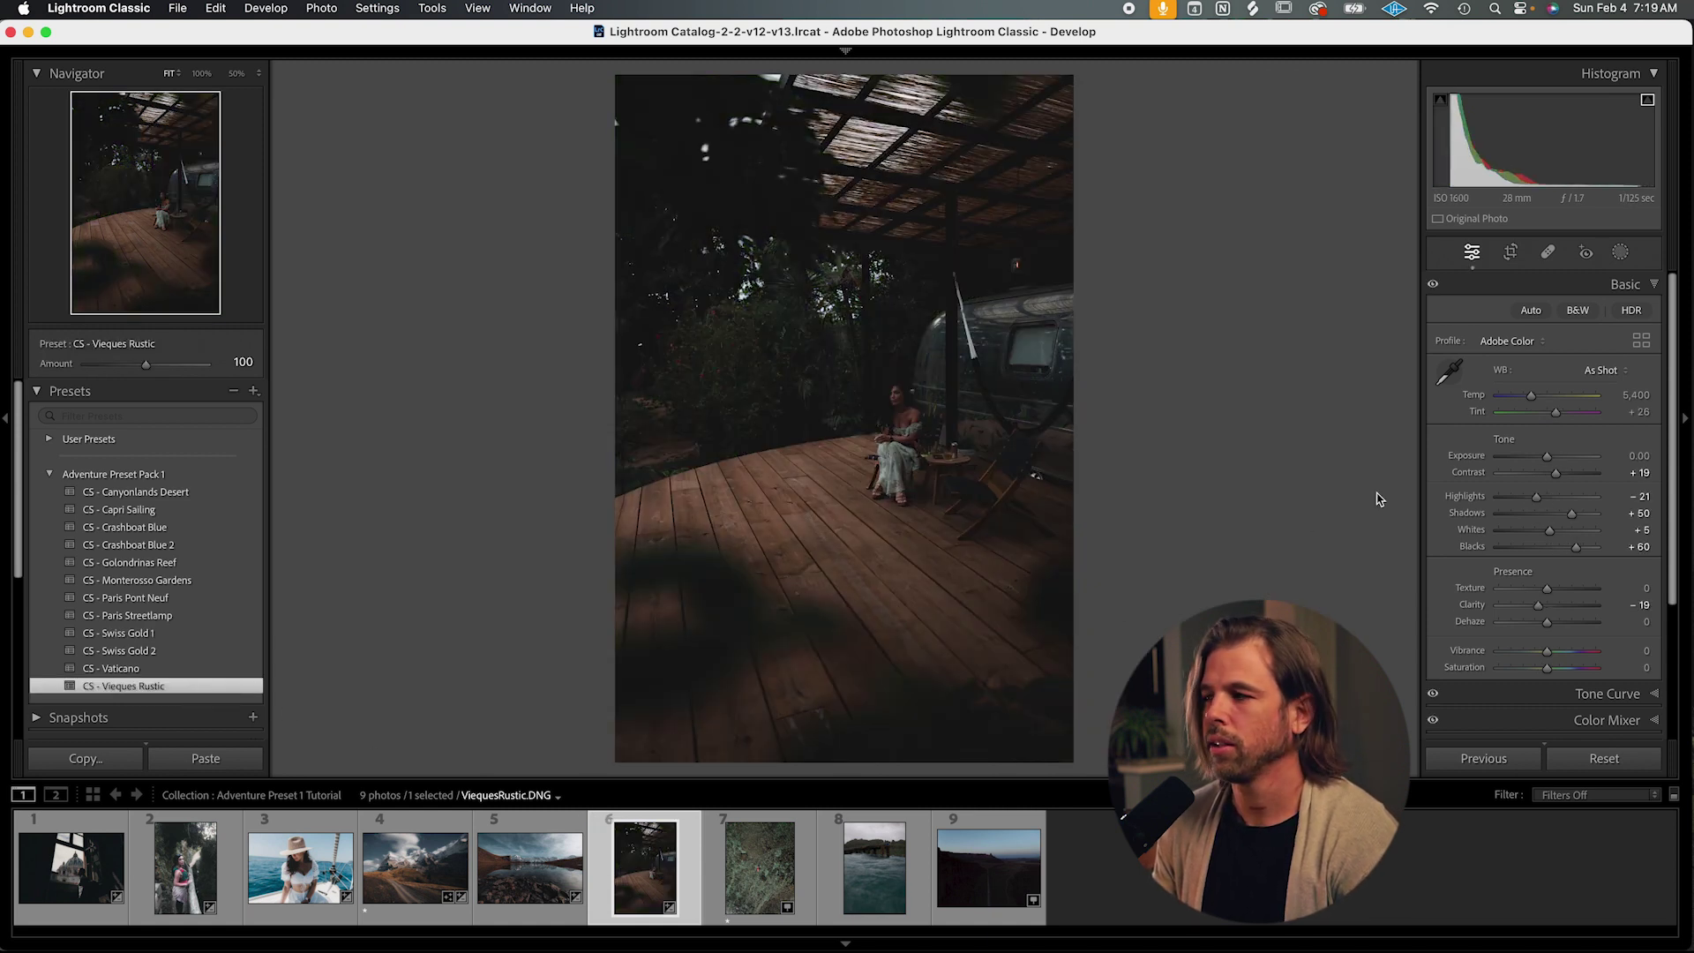
drag(1545, 458, 1555, 457)
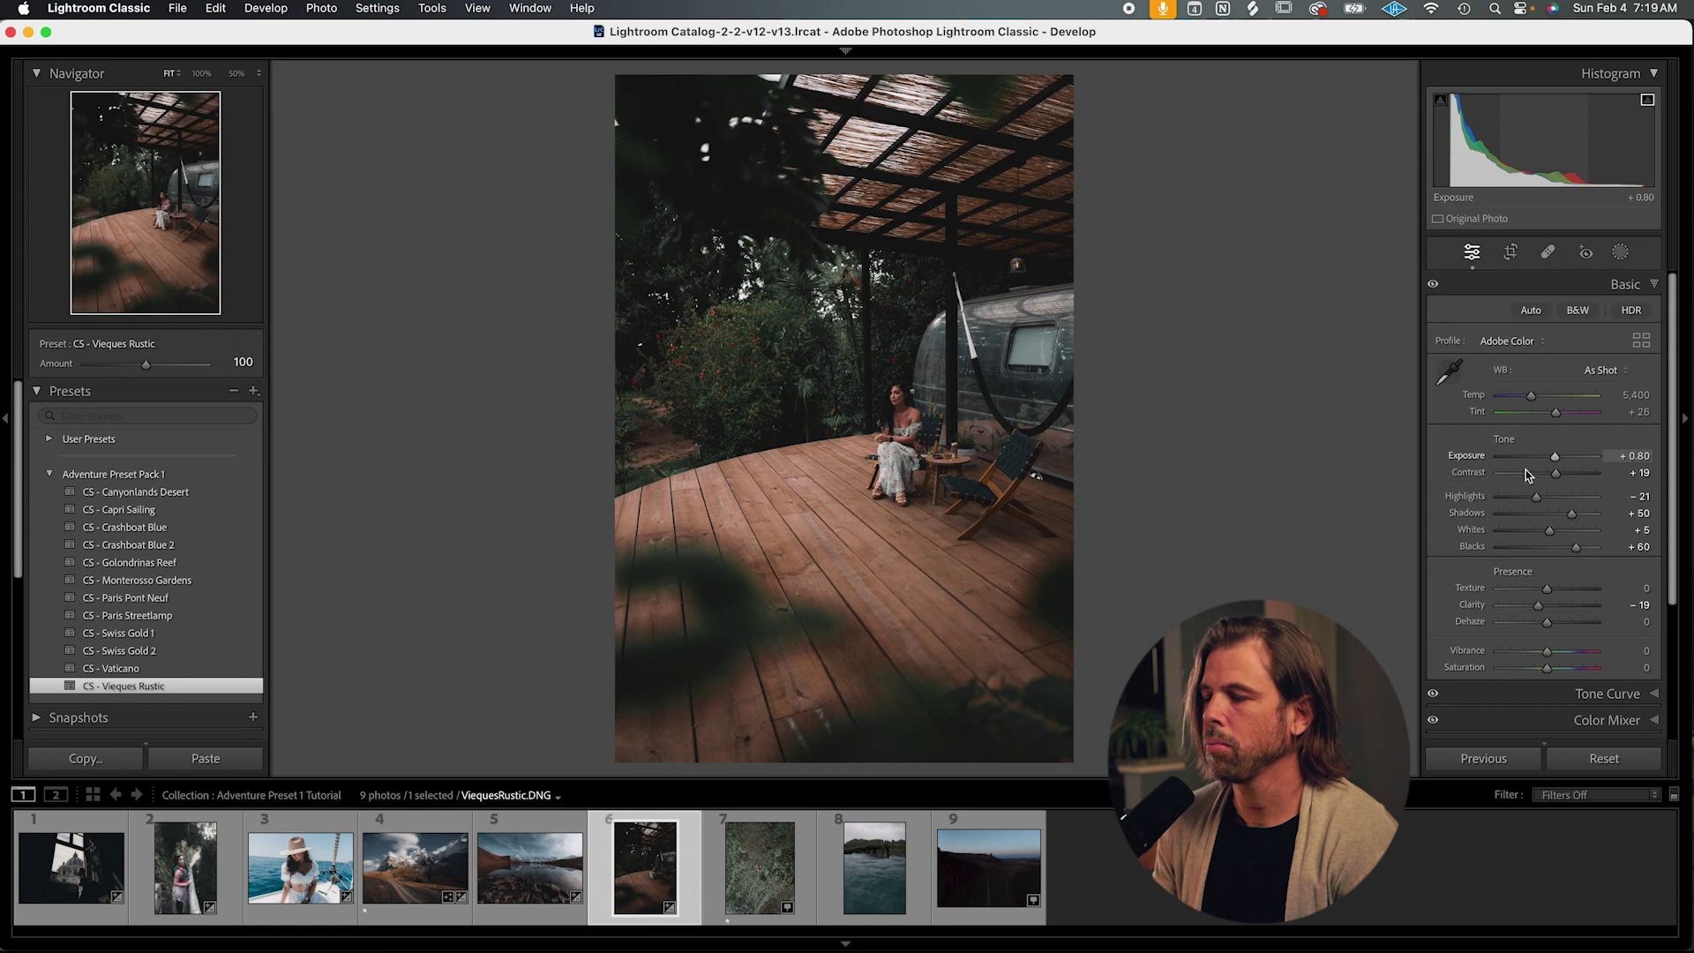
Apply CS - Golondrinas Reef to the aerial reef photo, with exposure at -0.20, highlights at -71 and shadows at +80.
click(756, 854)
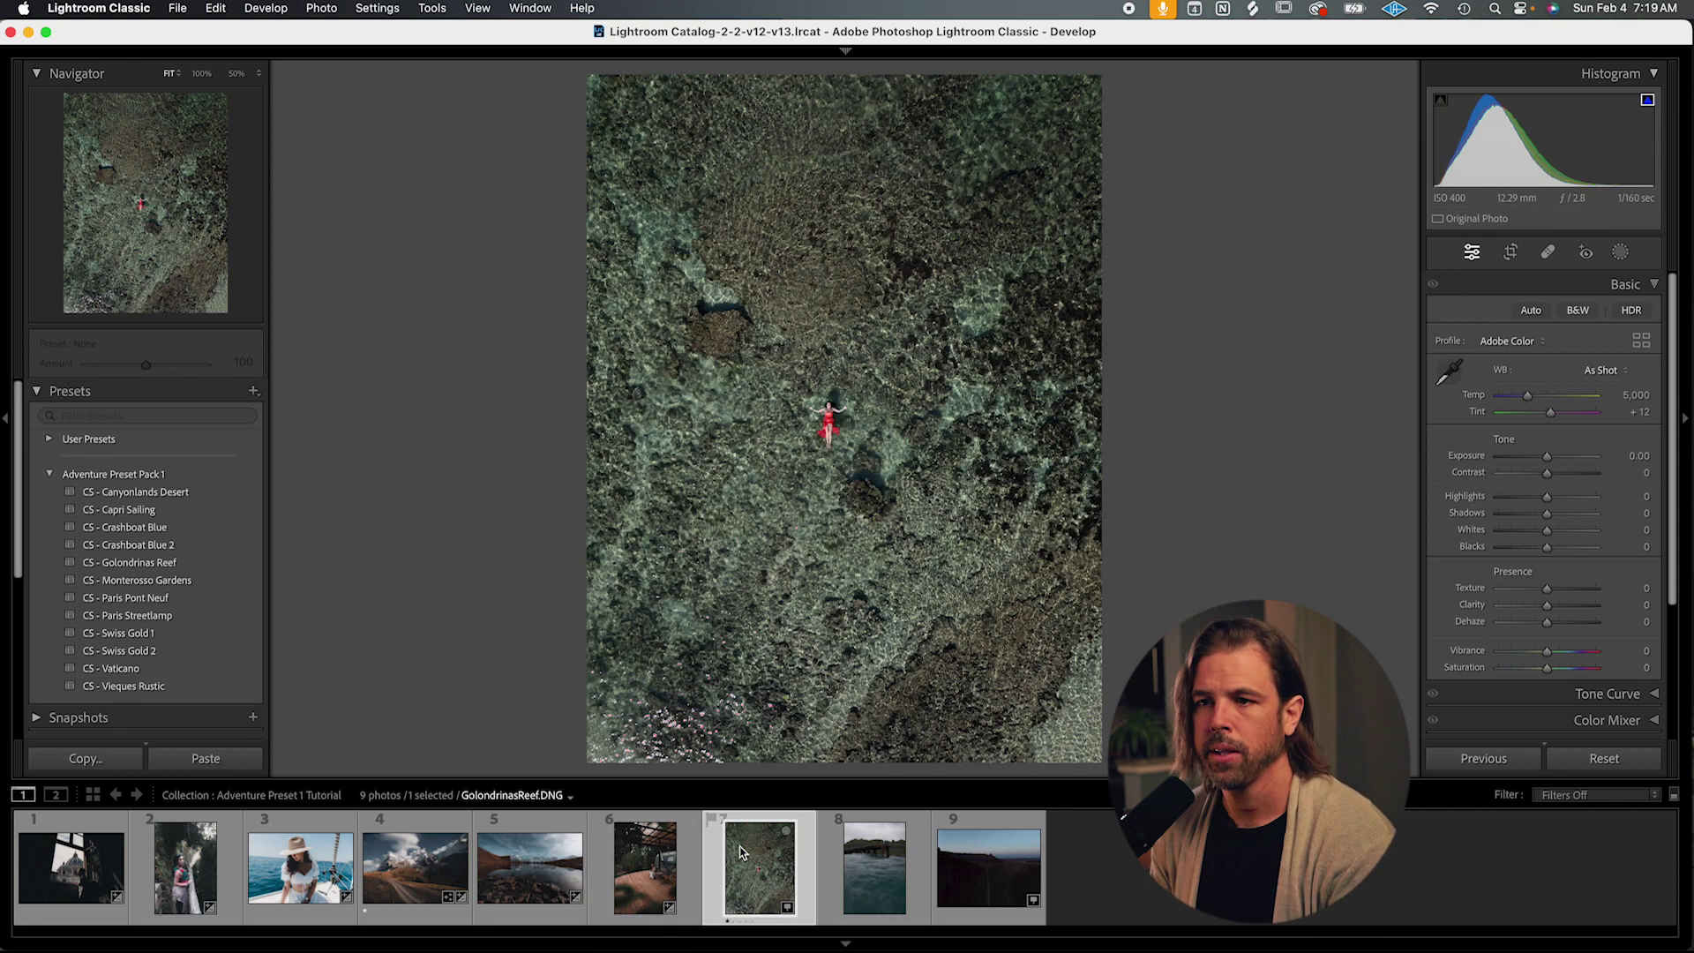
click(185, 566)
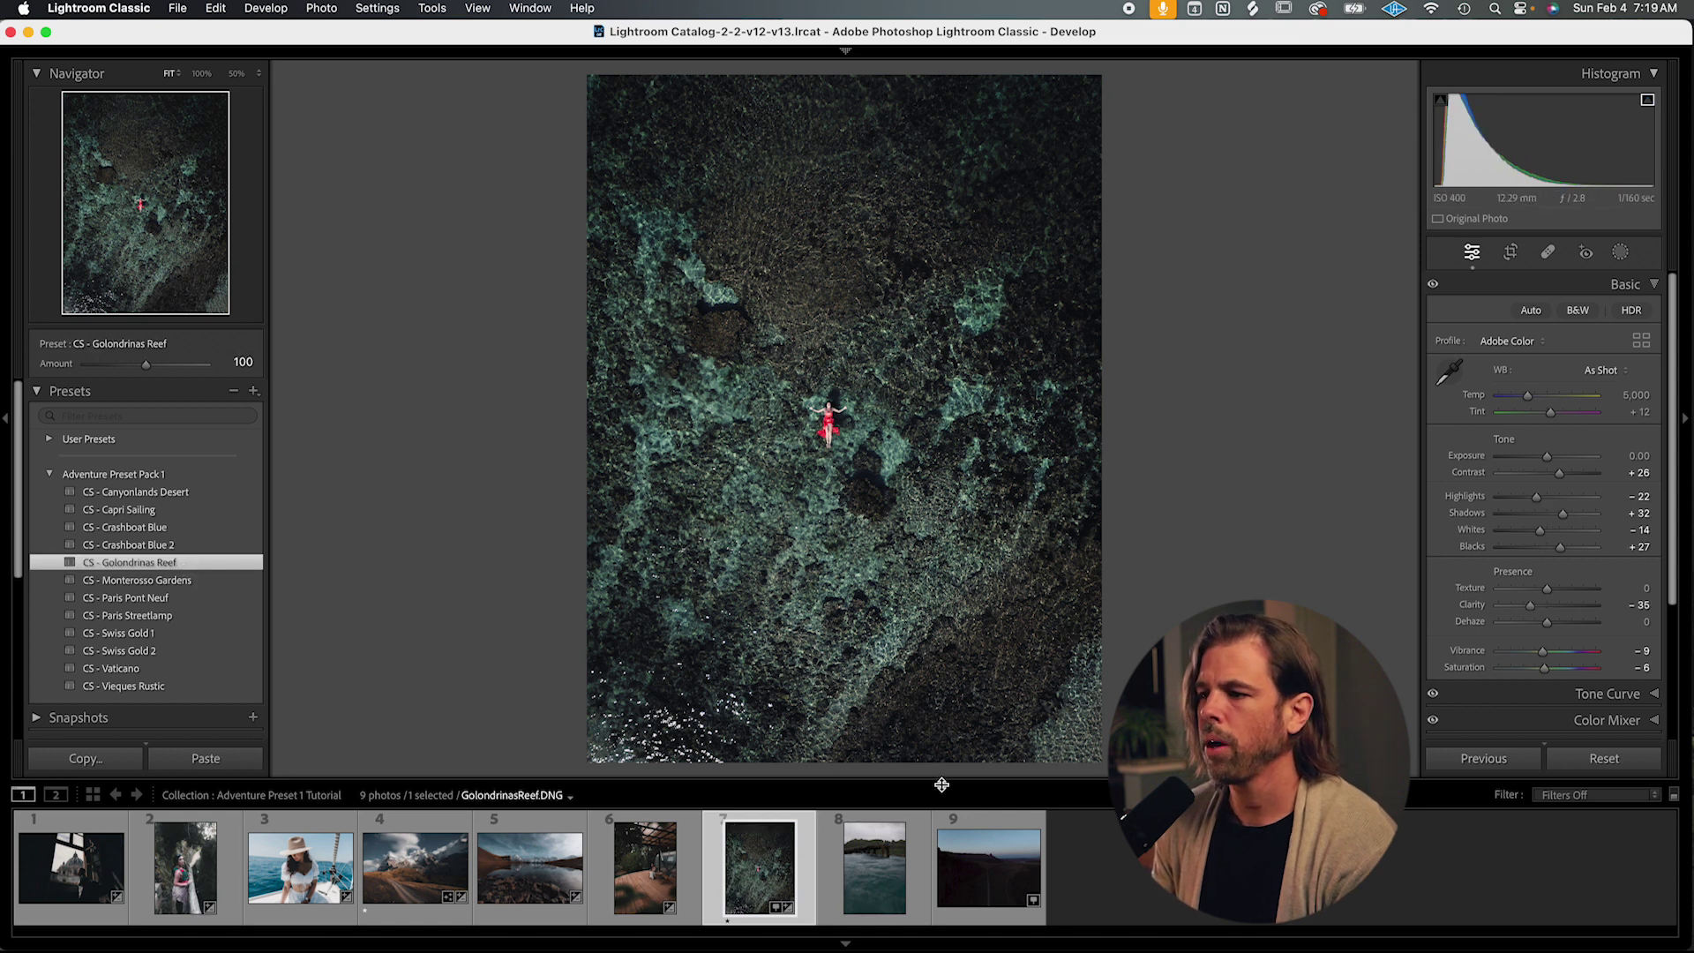
drag(1535, 497, 1548, 461)
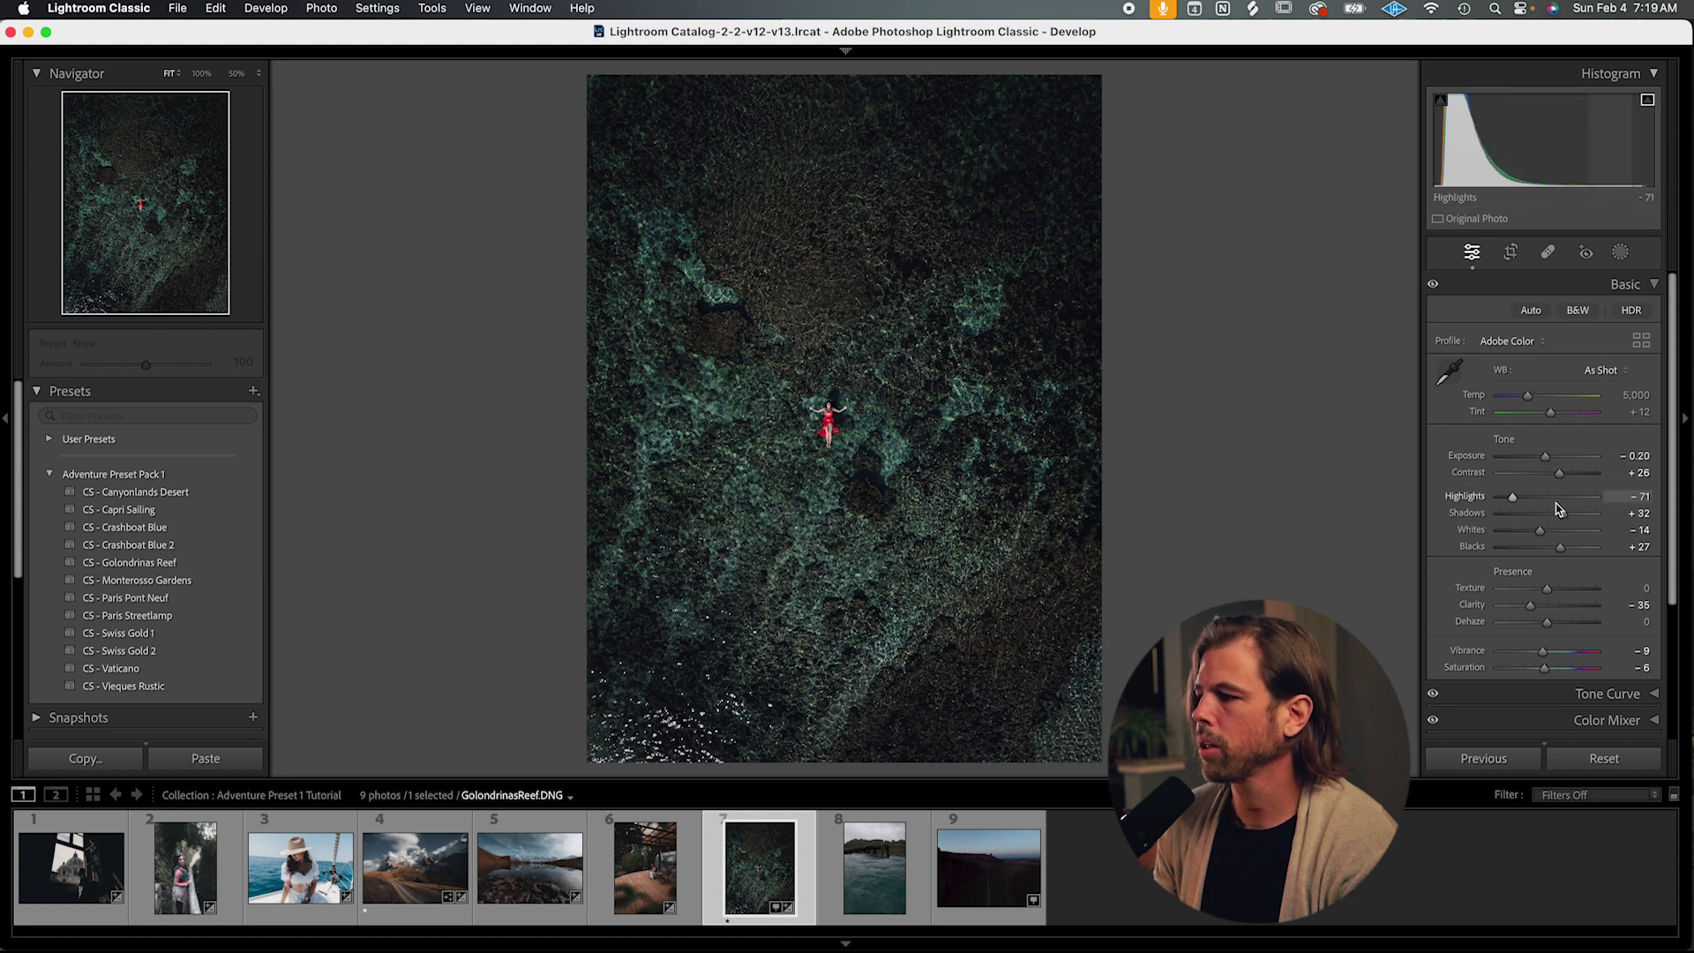
drag(1571, 519, 1585, 515)
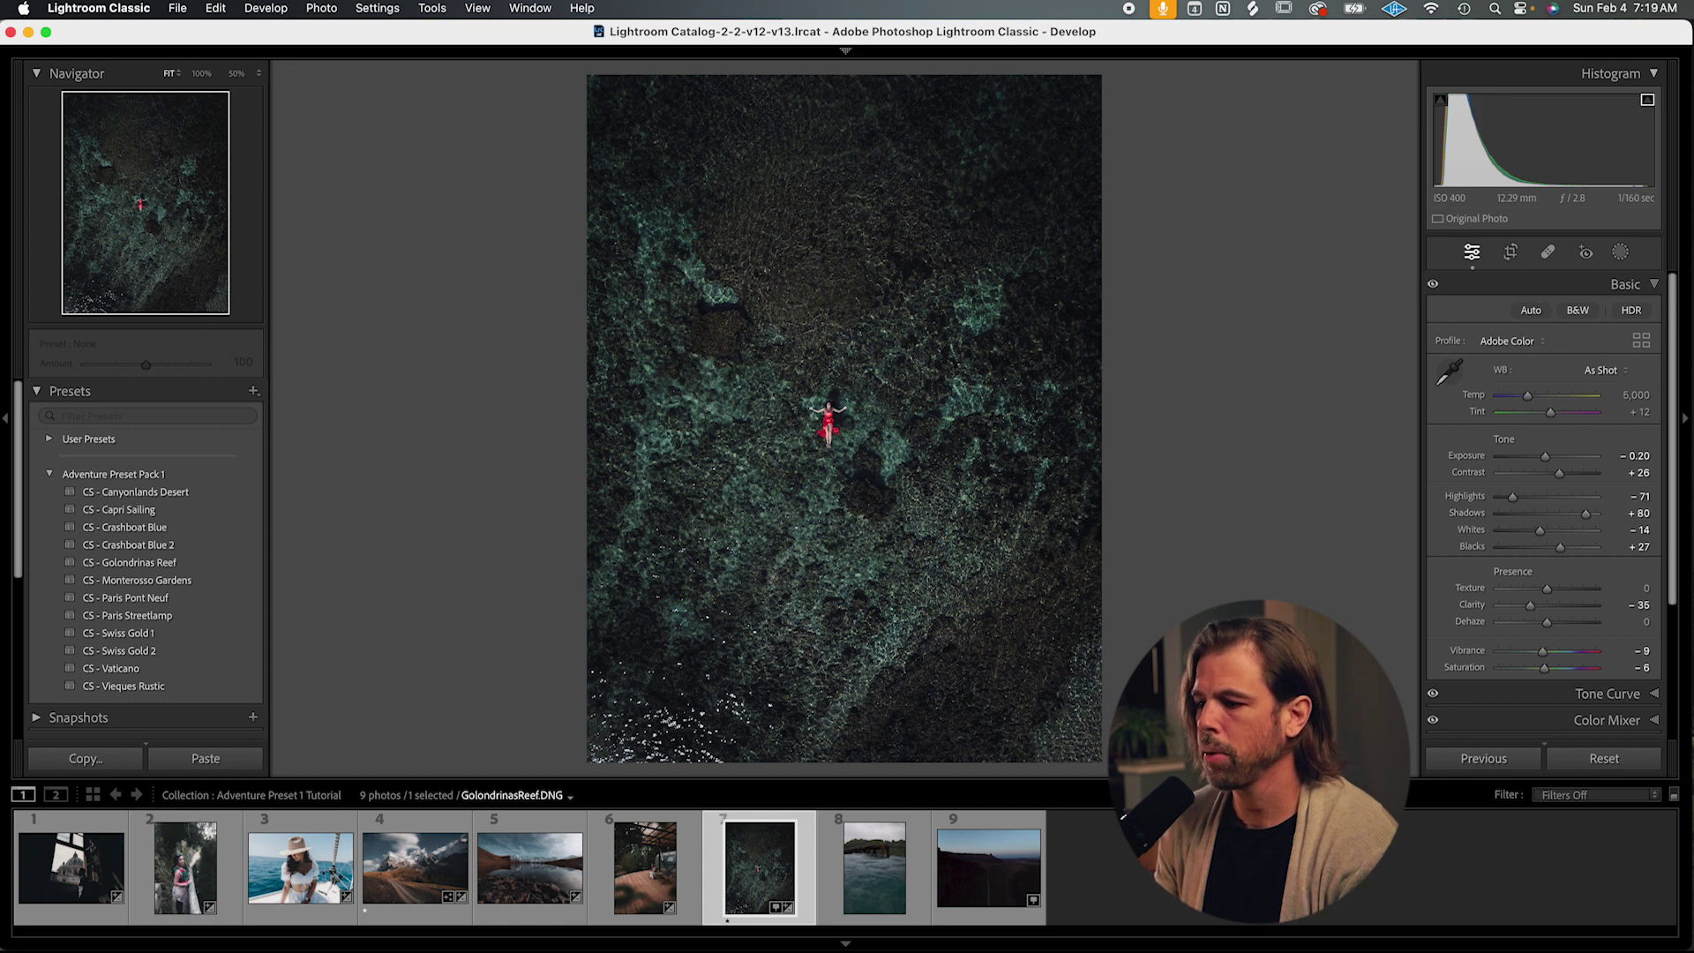
Apply the CS - Crashboat Blue preset to the Crashboat sea photo and CS - Canyonlands Desert to the CanyonlandsDesert photo.
click(886, 863)
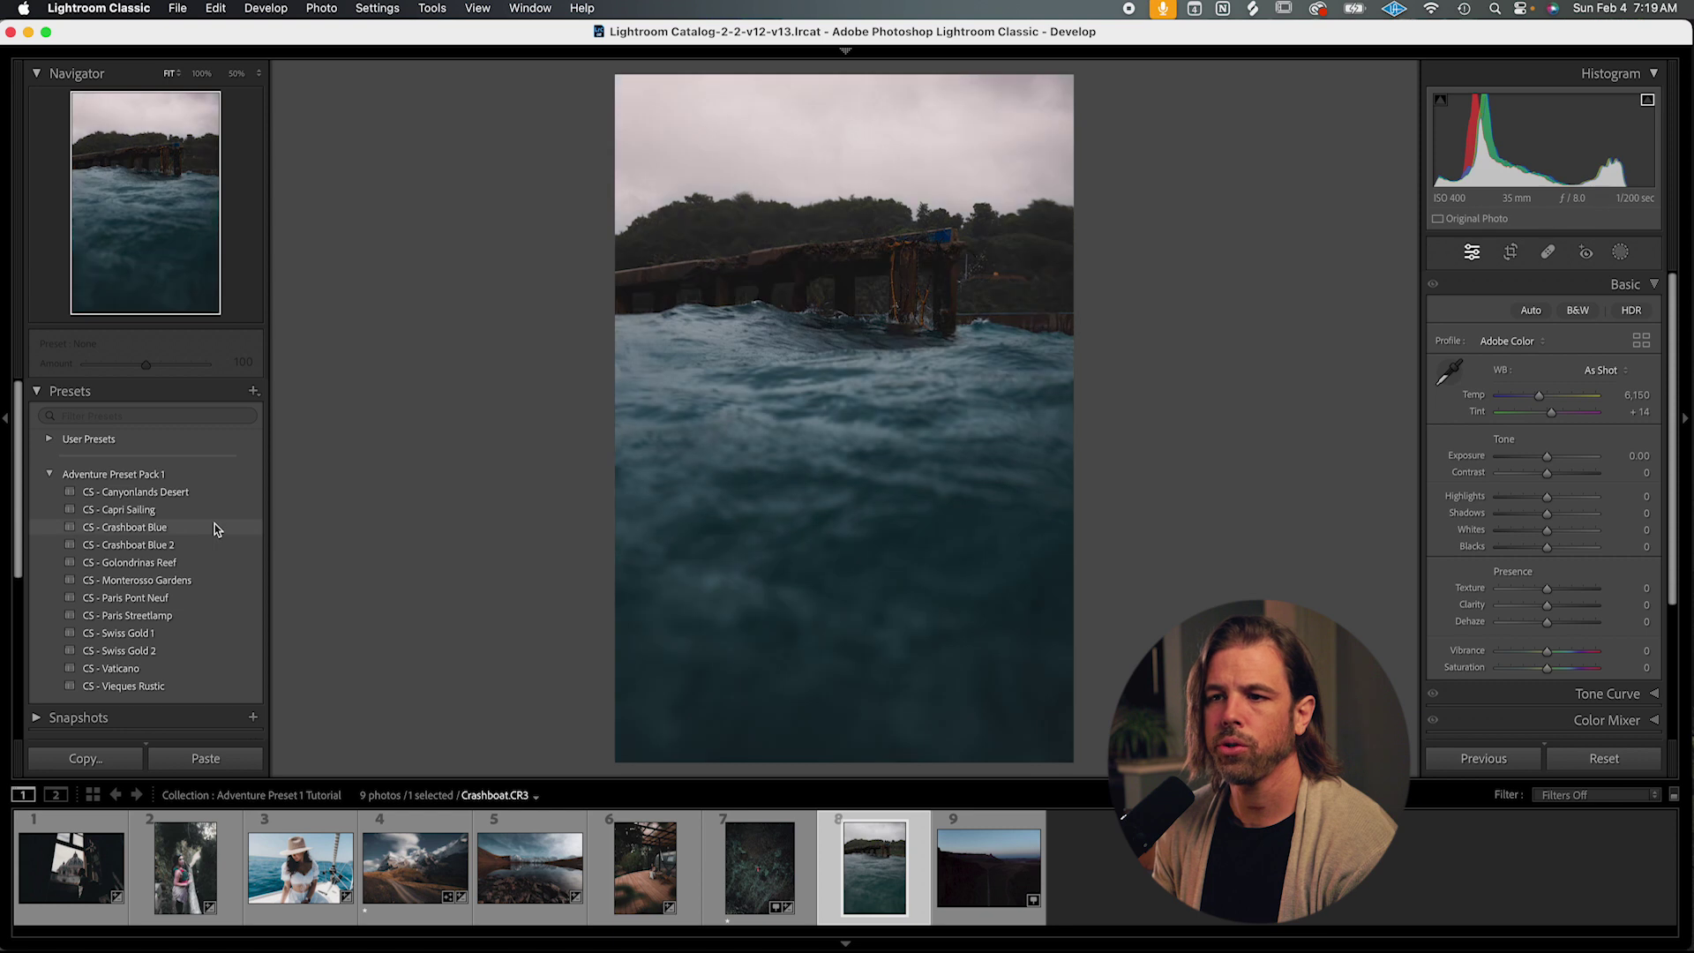
click(216, 527)
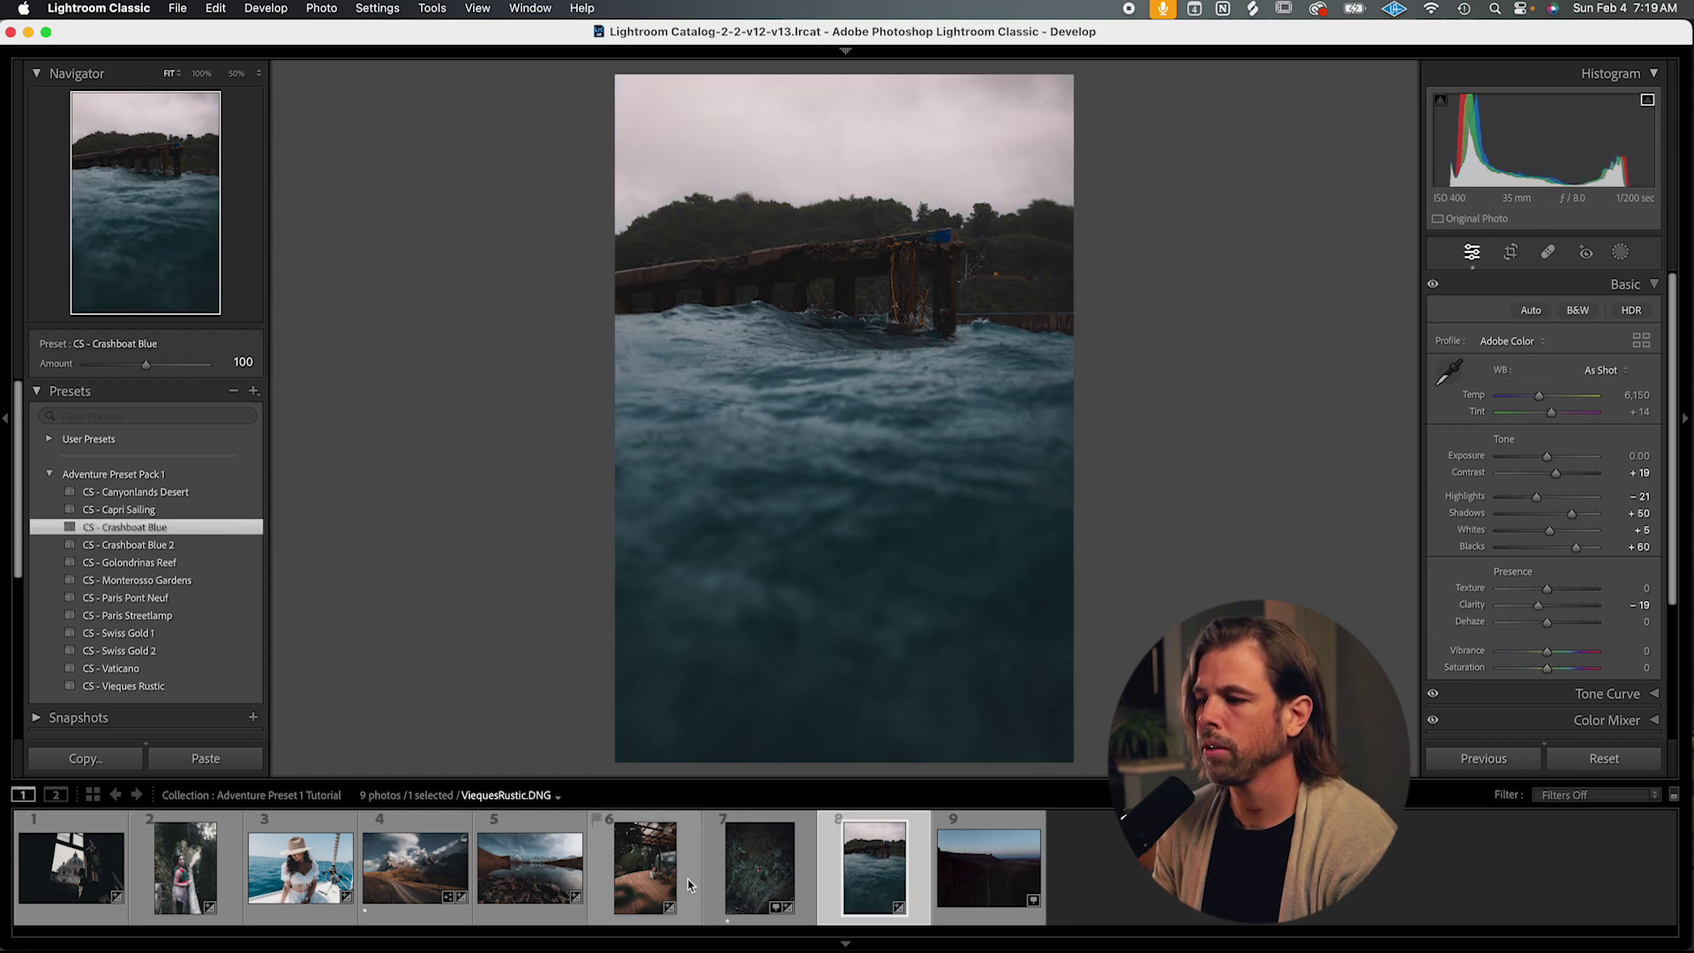
click(1006, 904)
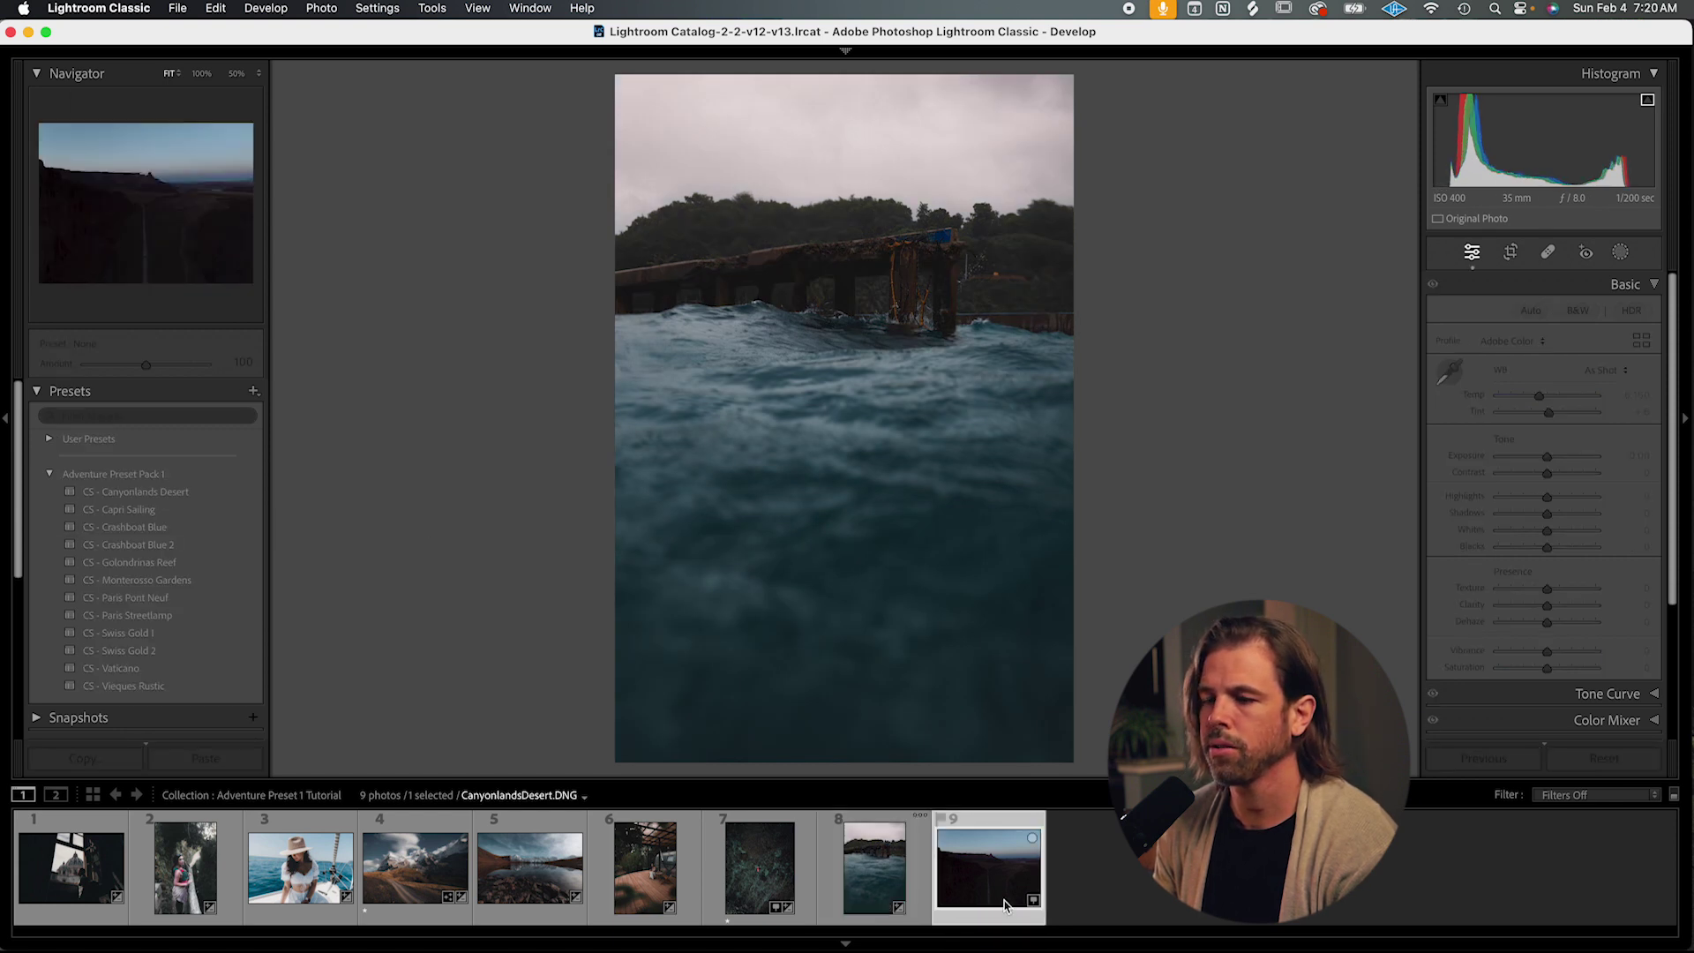
click(214, 493)
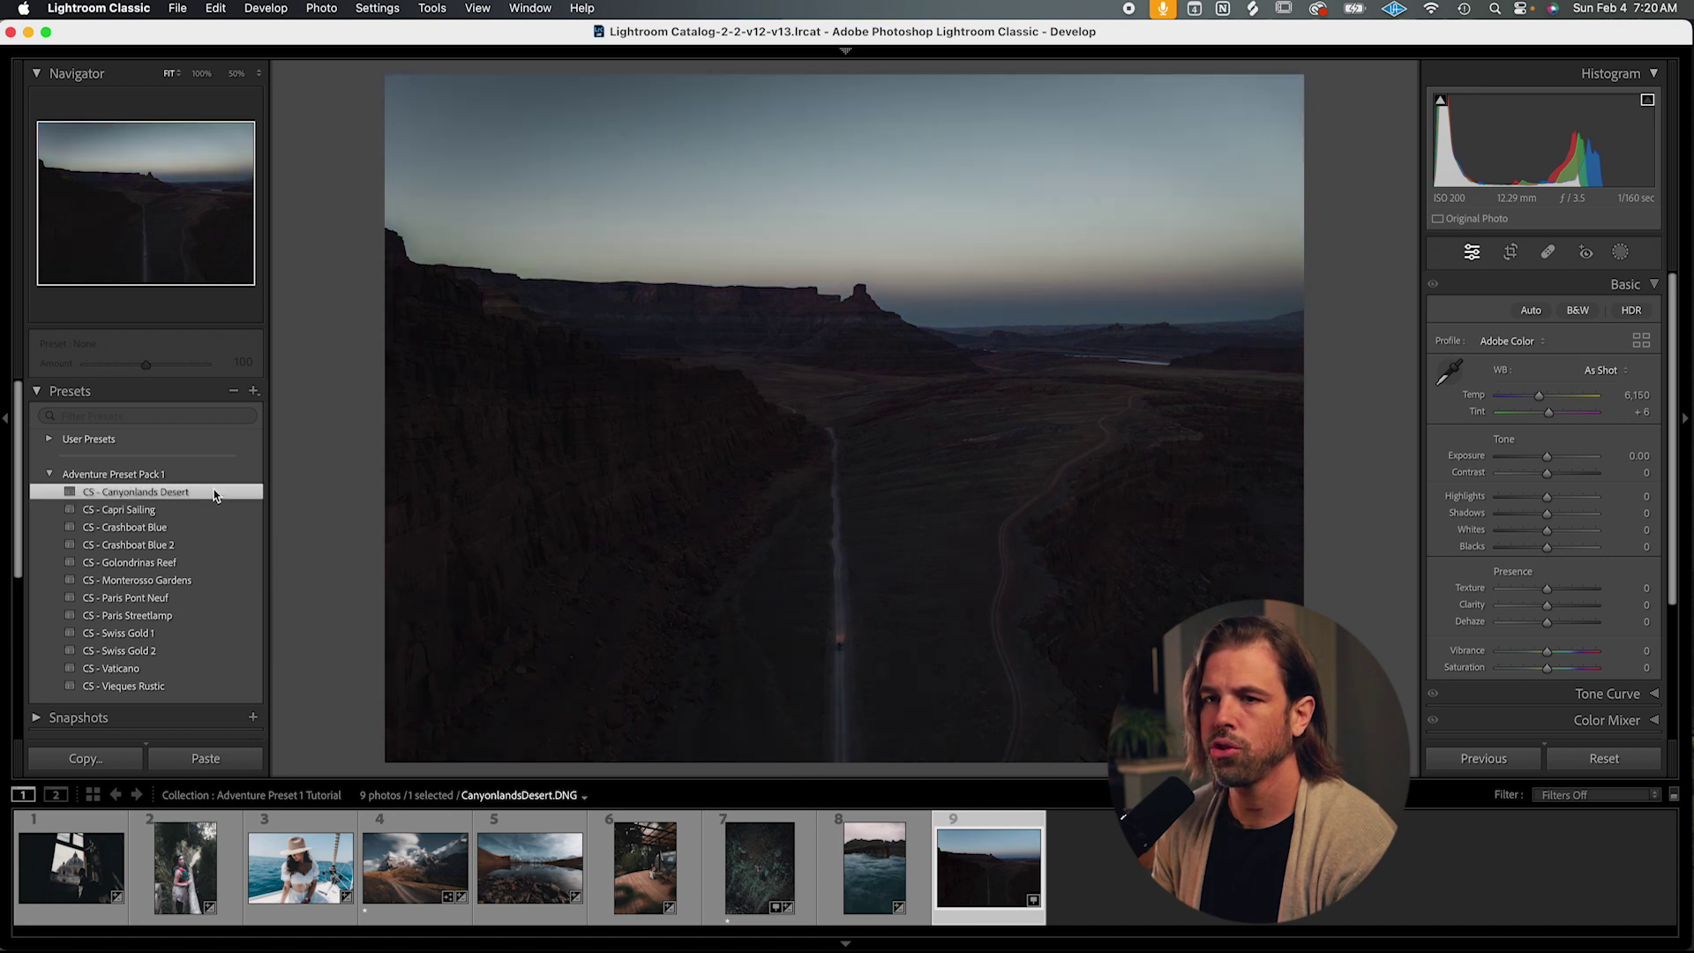
Fine-tune the CanyonlandsDesert photo with exposure +0.75, highlights -100 and vibrance +42.
drag(1546, 456, 1557, 462)
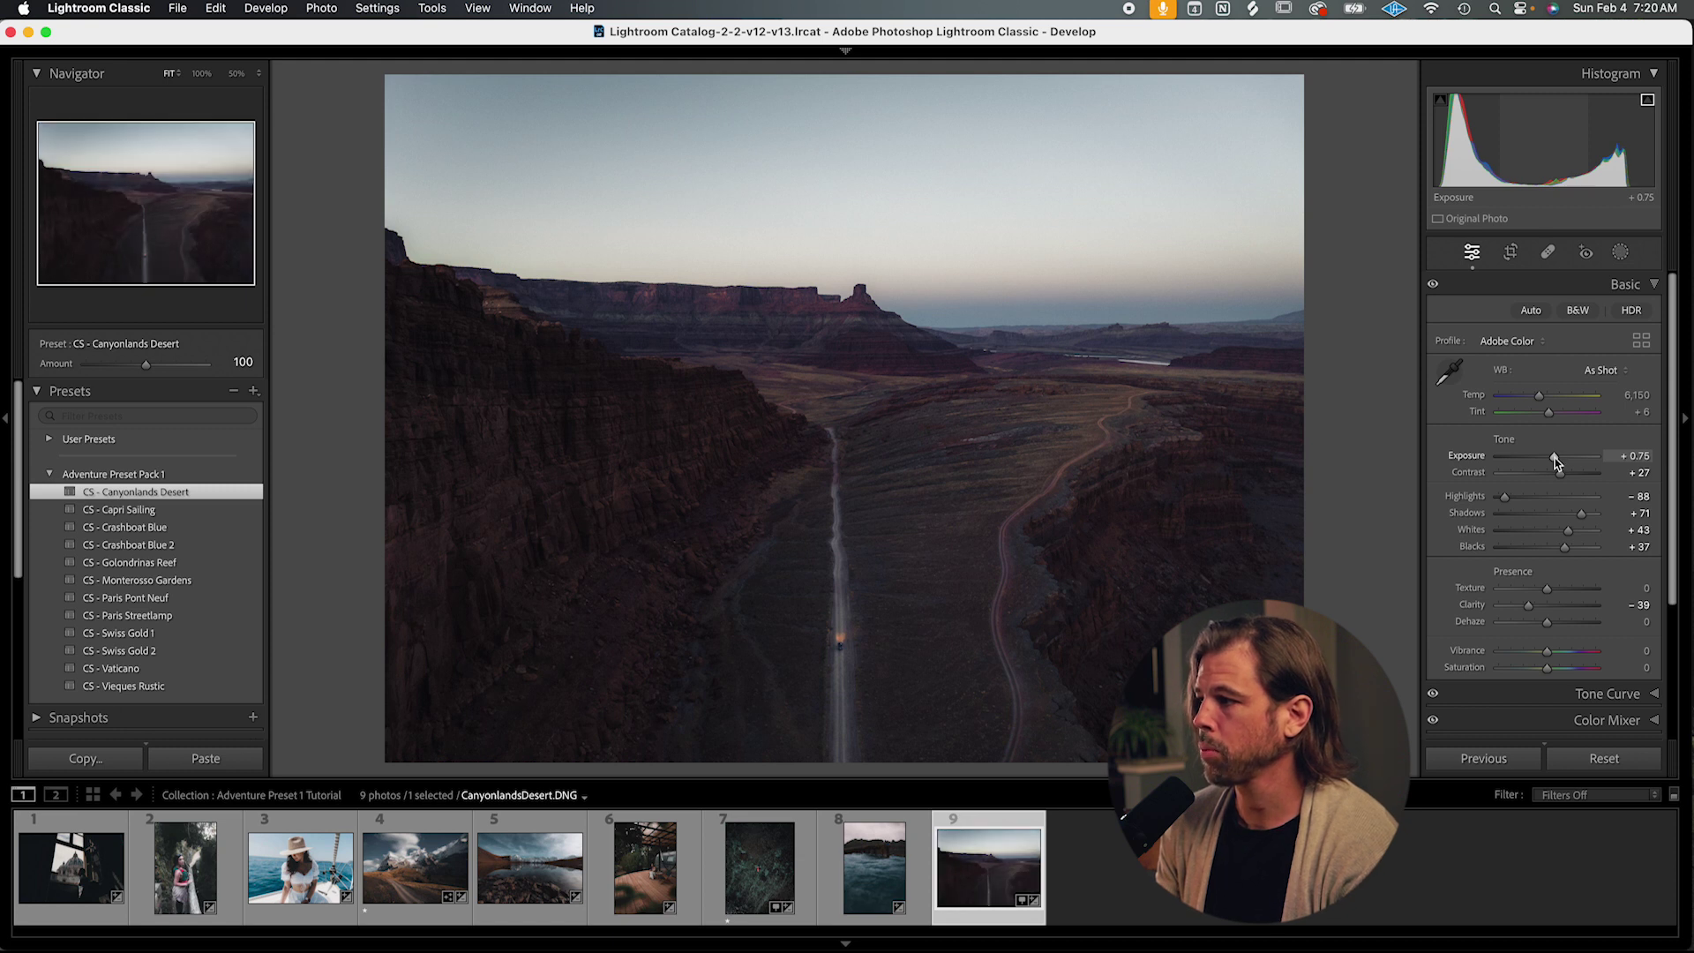
drag(1505, 499, 1492, 495)
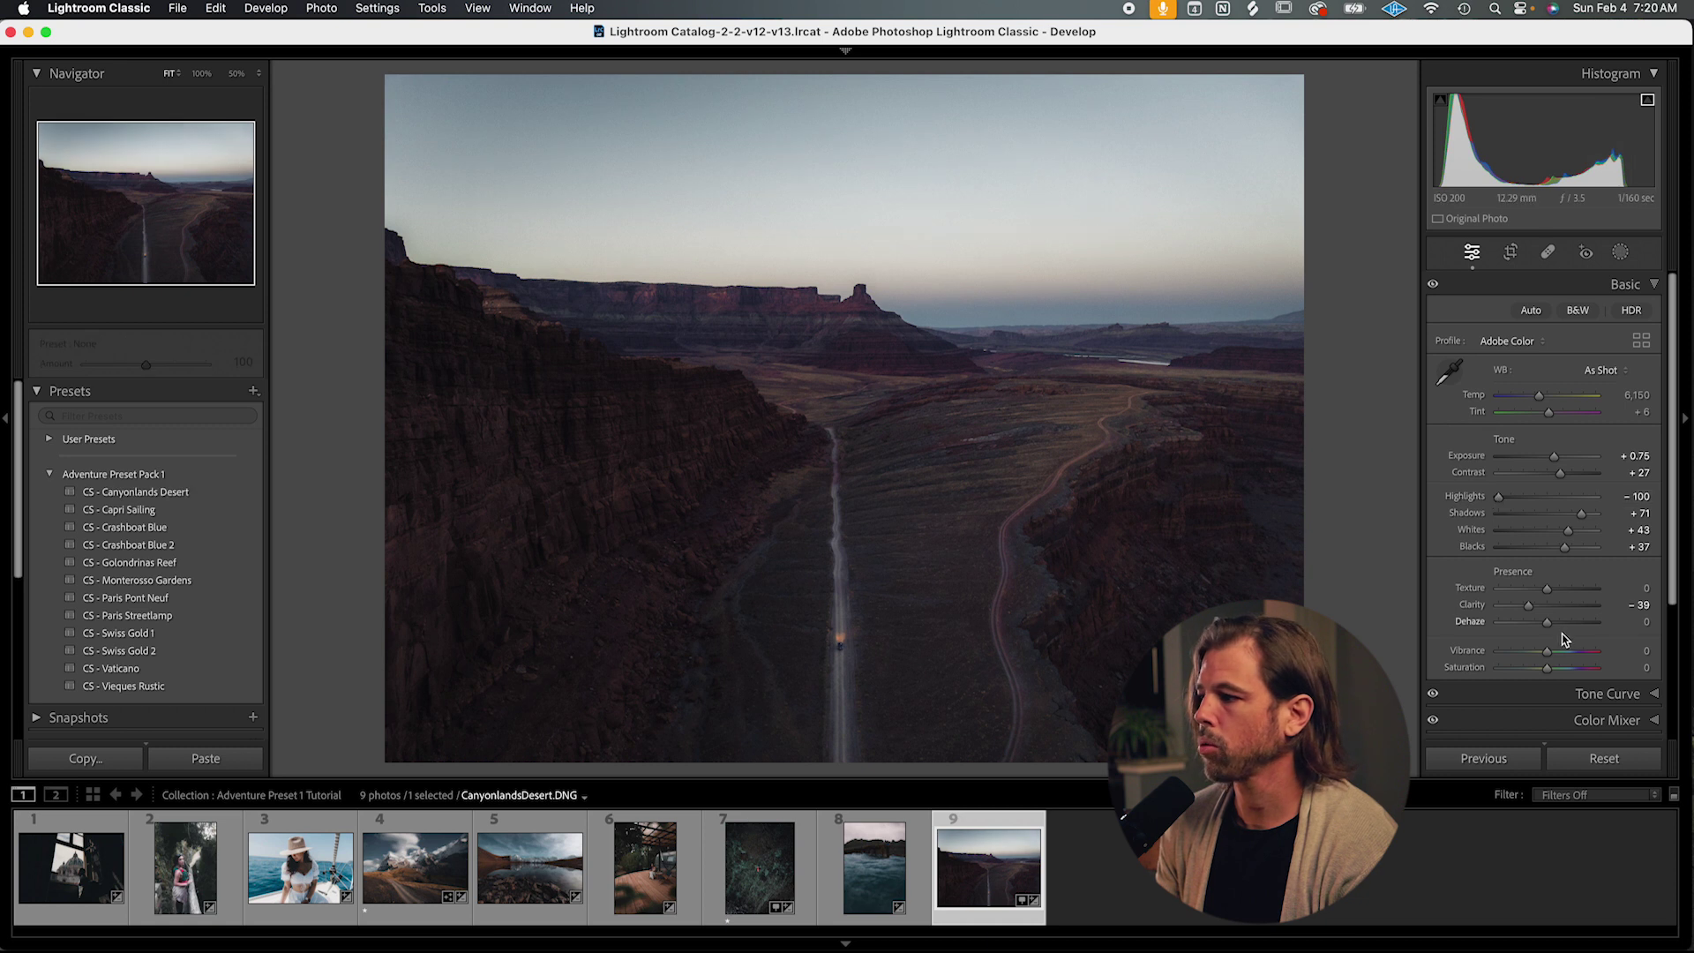
drag(1549, 651, 1567, 651)
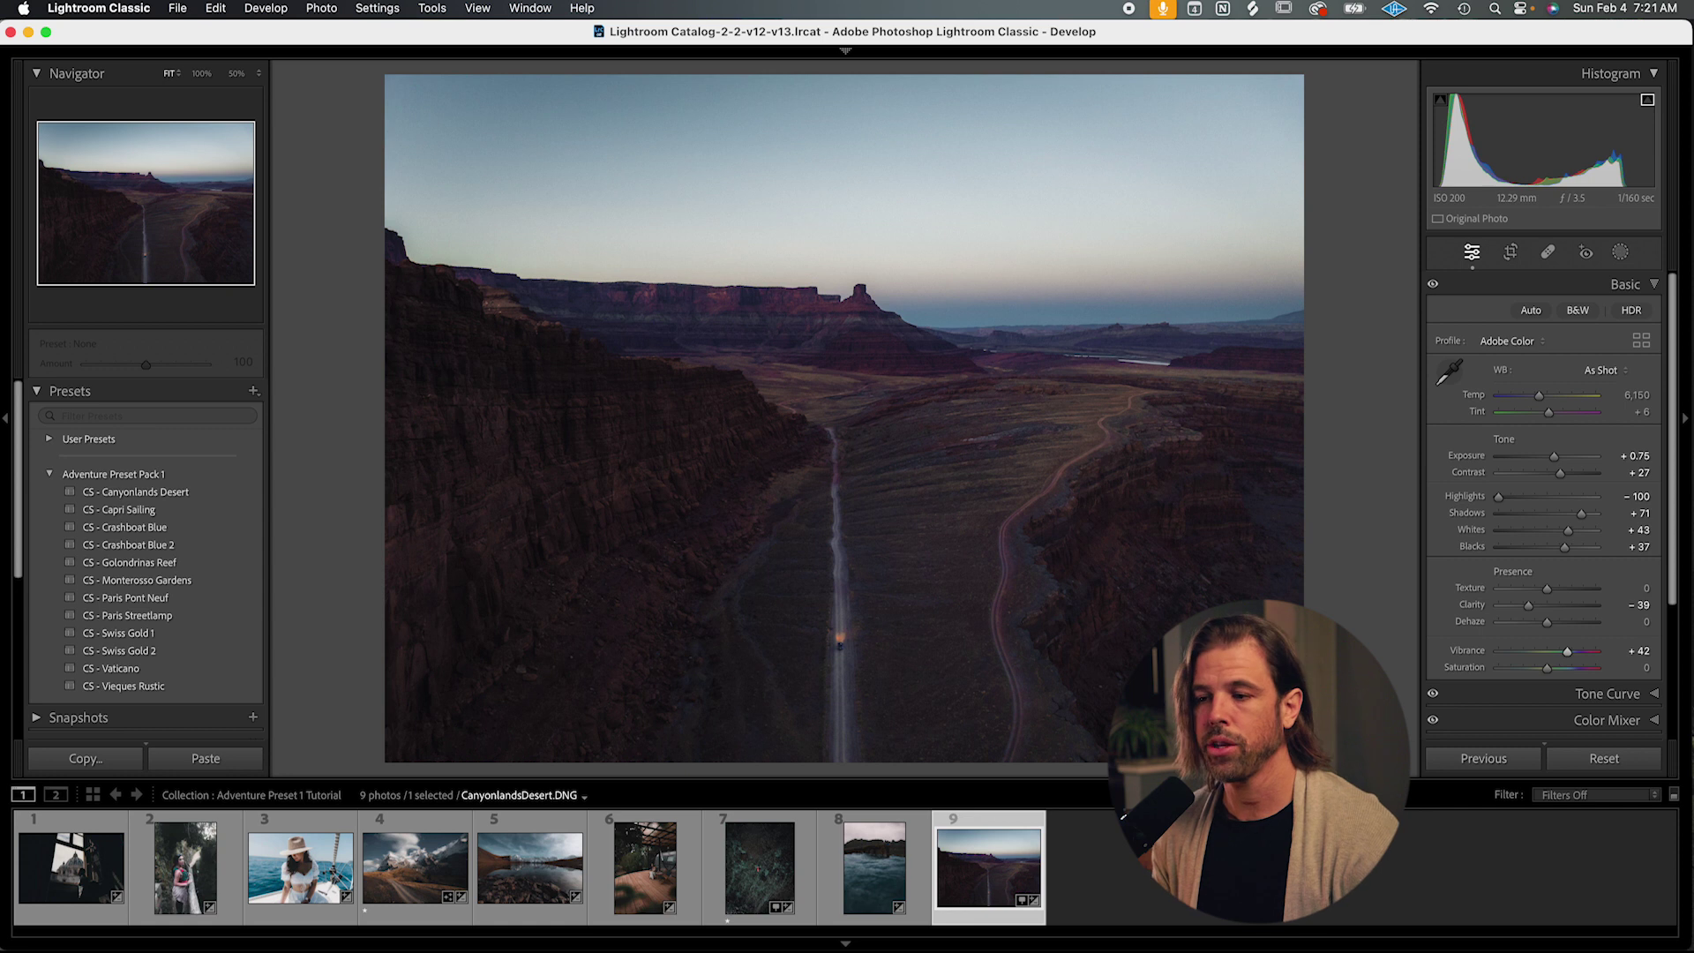
Reset the SwissGold2 mountain road photo and reapply CS - Swiss Gold 2 with exposure +1.30 and highlights -69.
click(439, 875)
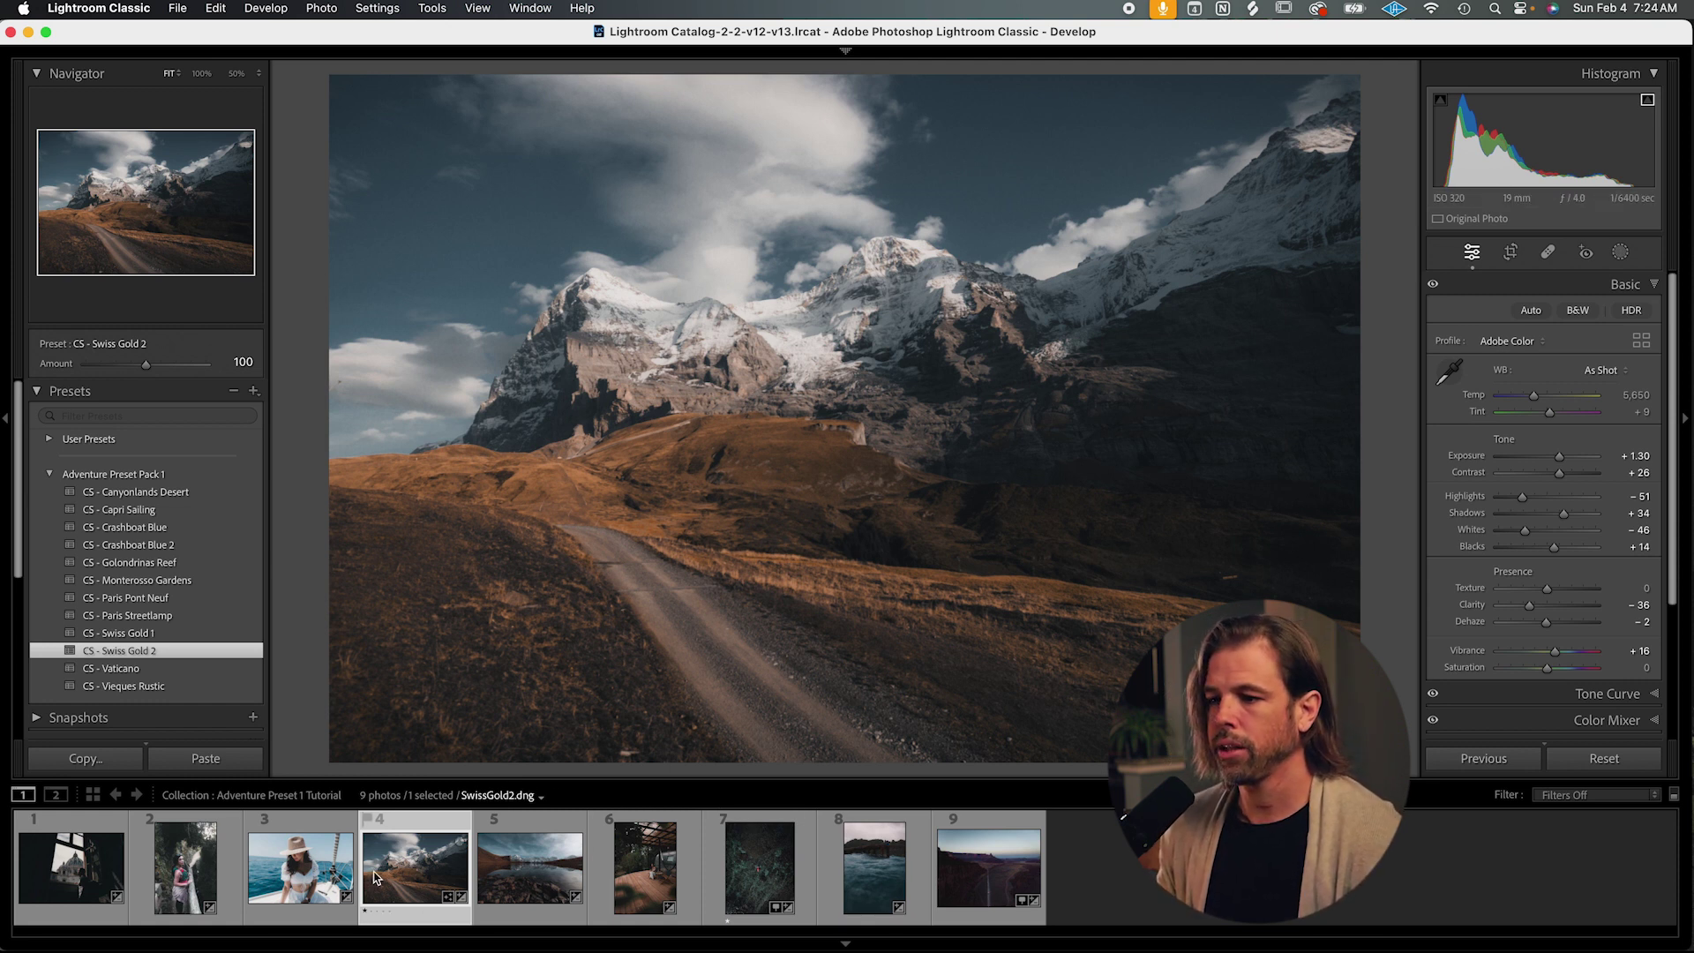
click(1585, 761)
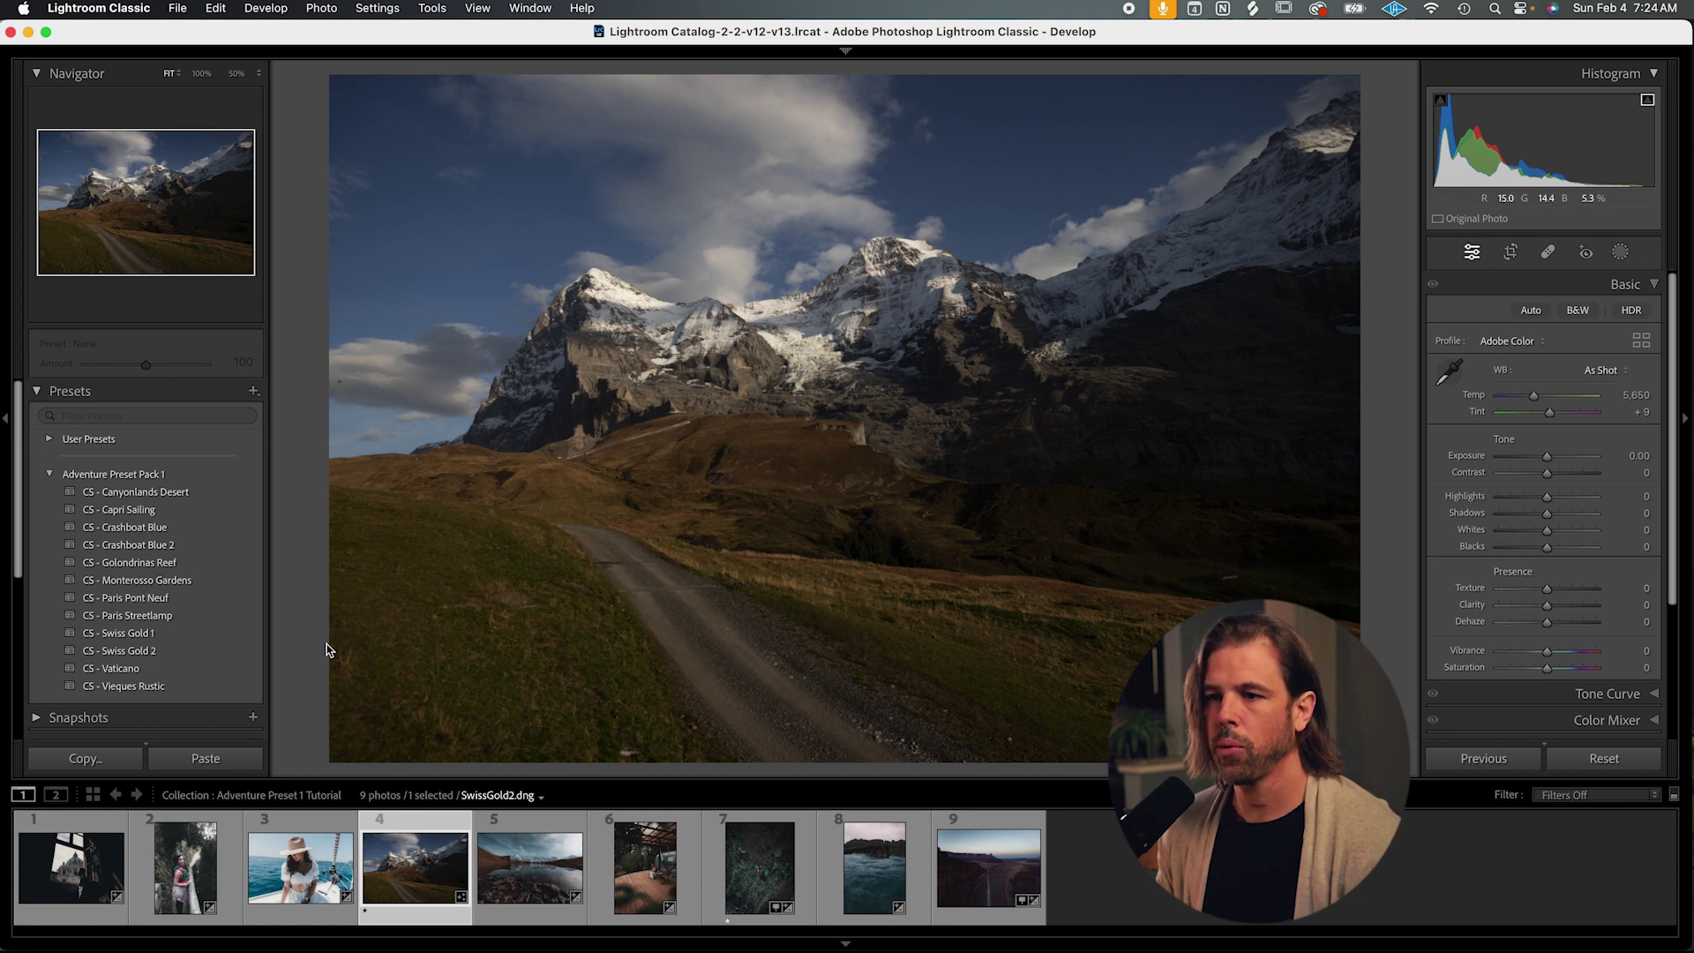
click(215, 653)
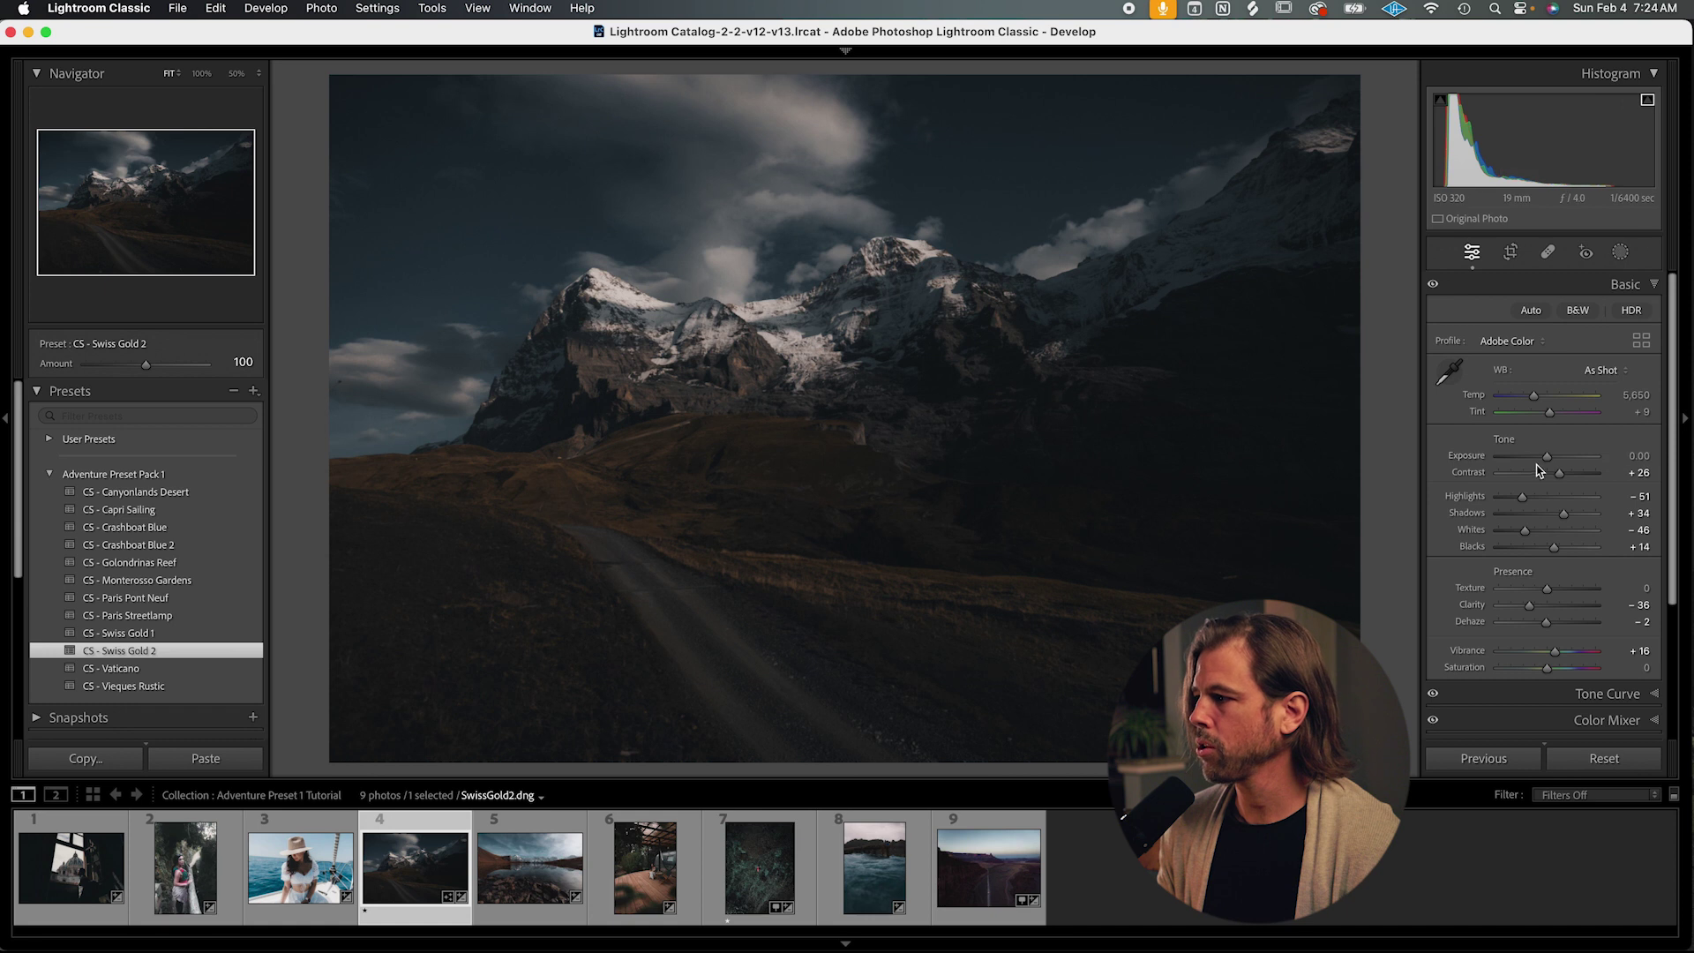
drag(1547, 458, 1511, 496)
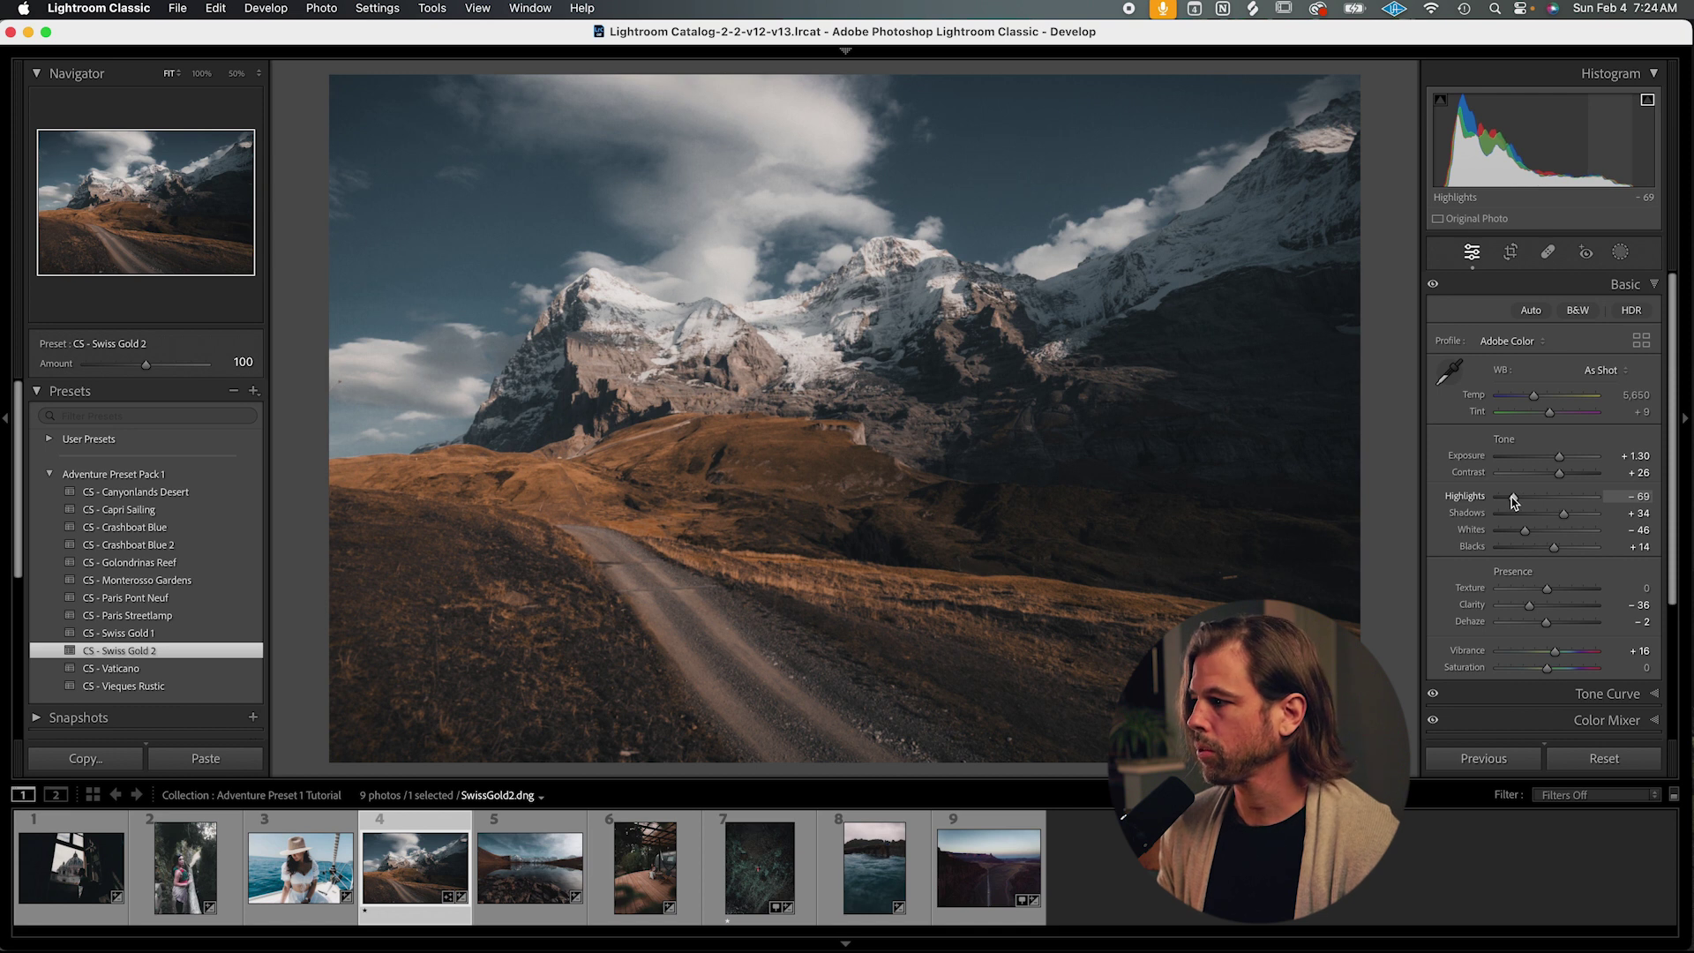
Open the Tone Curve settings of the mountain road photo and examine the preset's point curve.
scroll(1524, 551, down, 2)
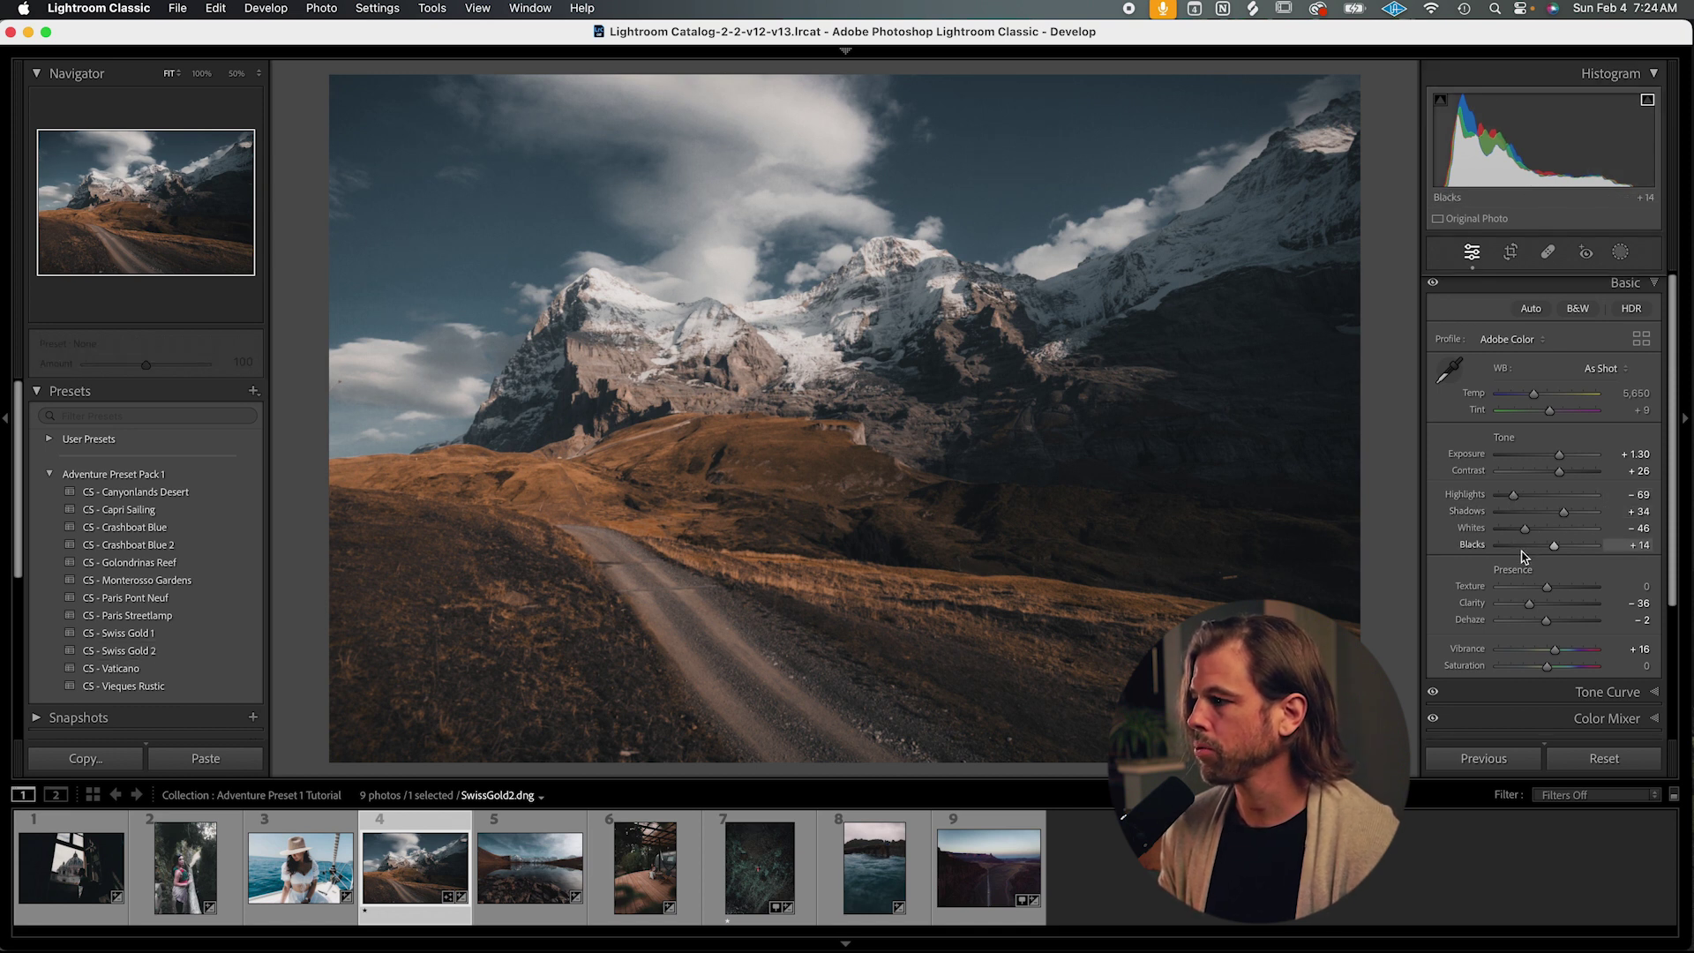
scroll(1527, 554, down, 5)
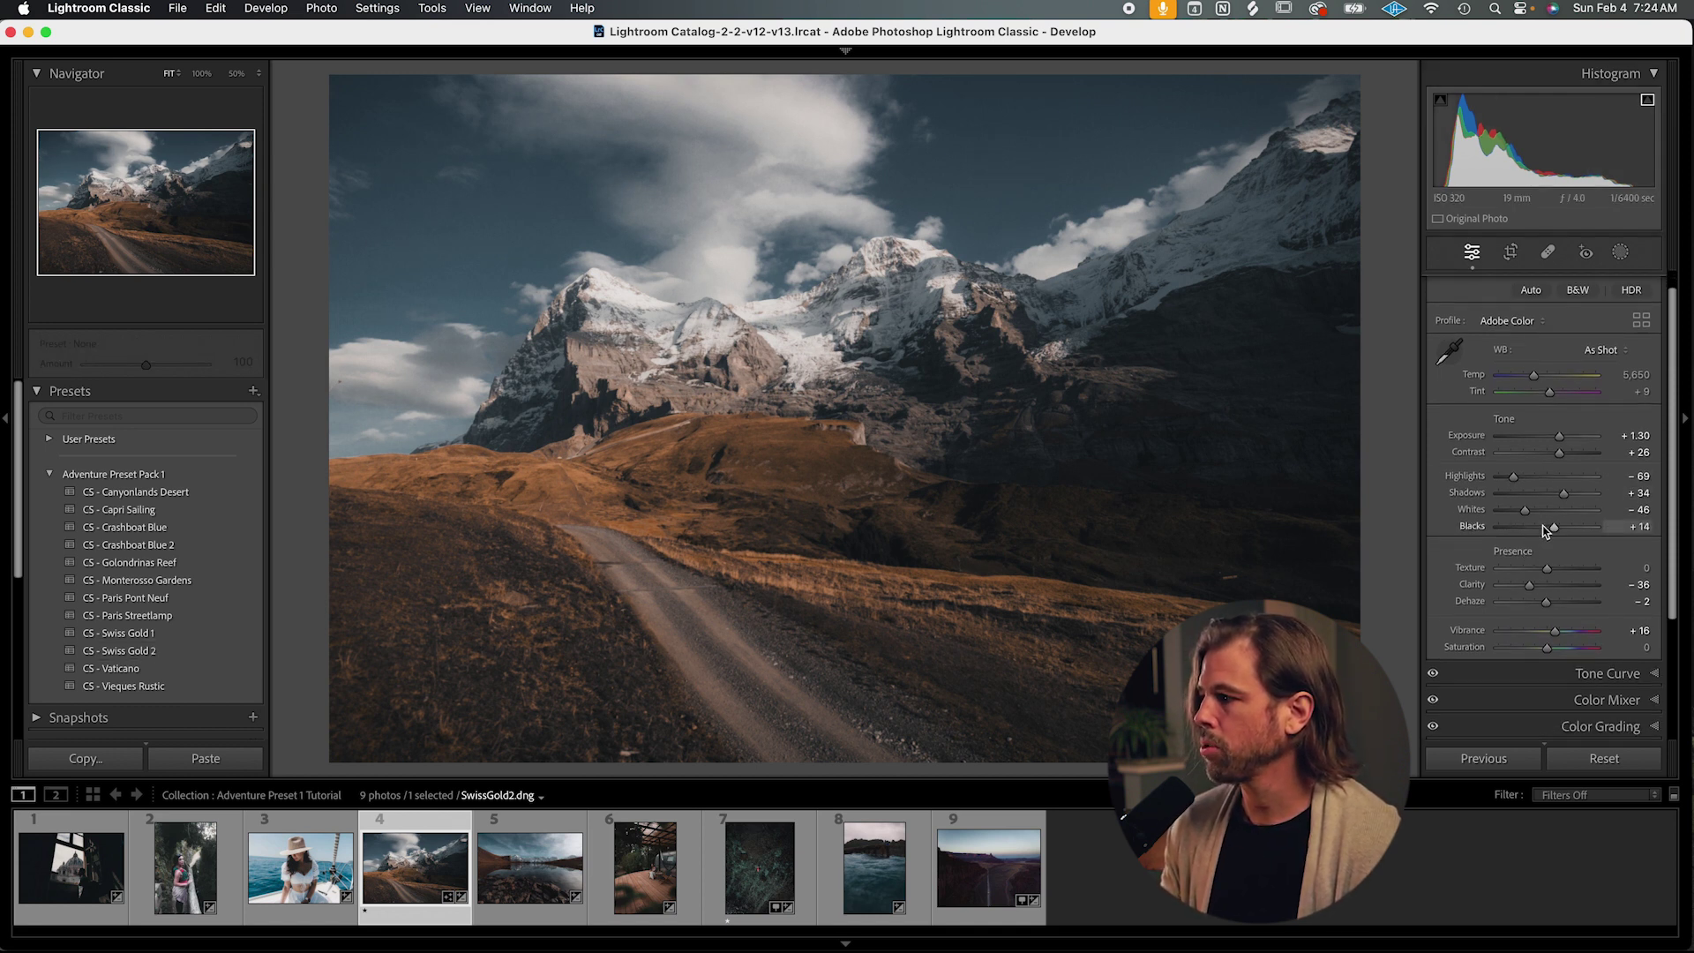
scroll(1544, 528, down, 3)
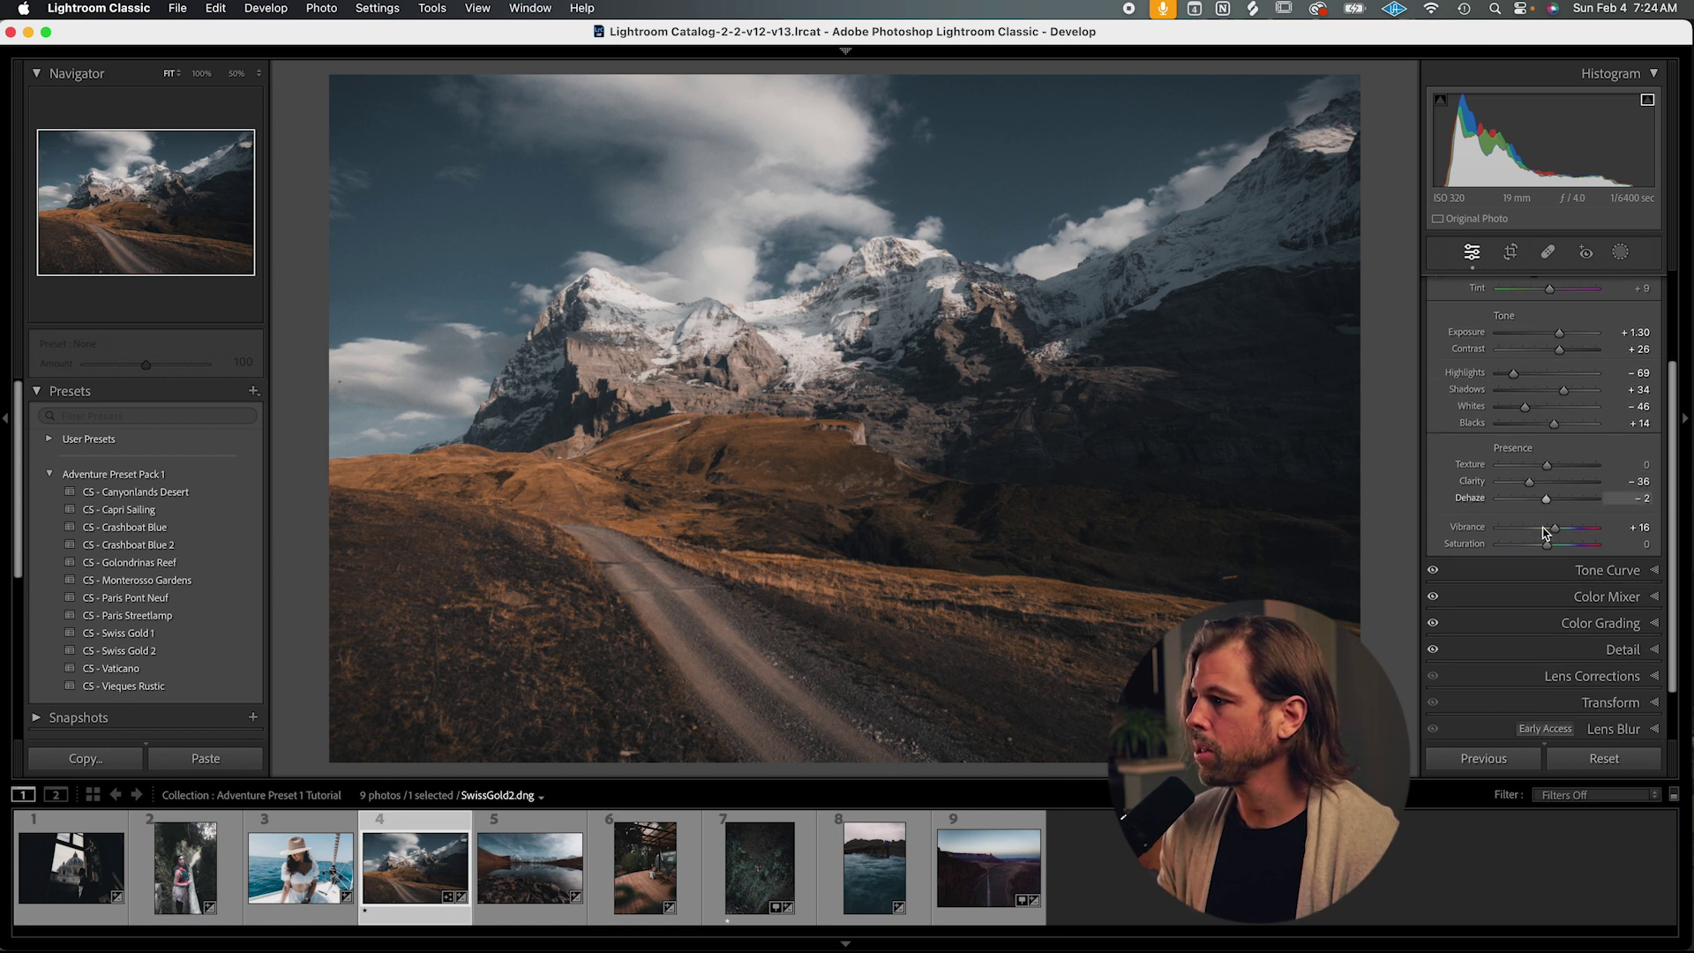
scroll(1539, 528, down, 1)
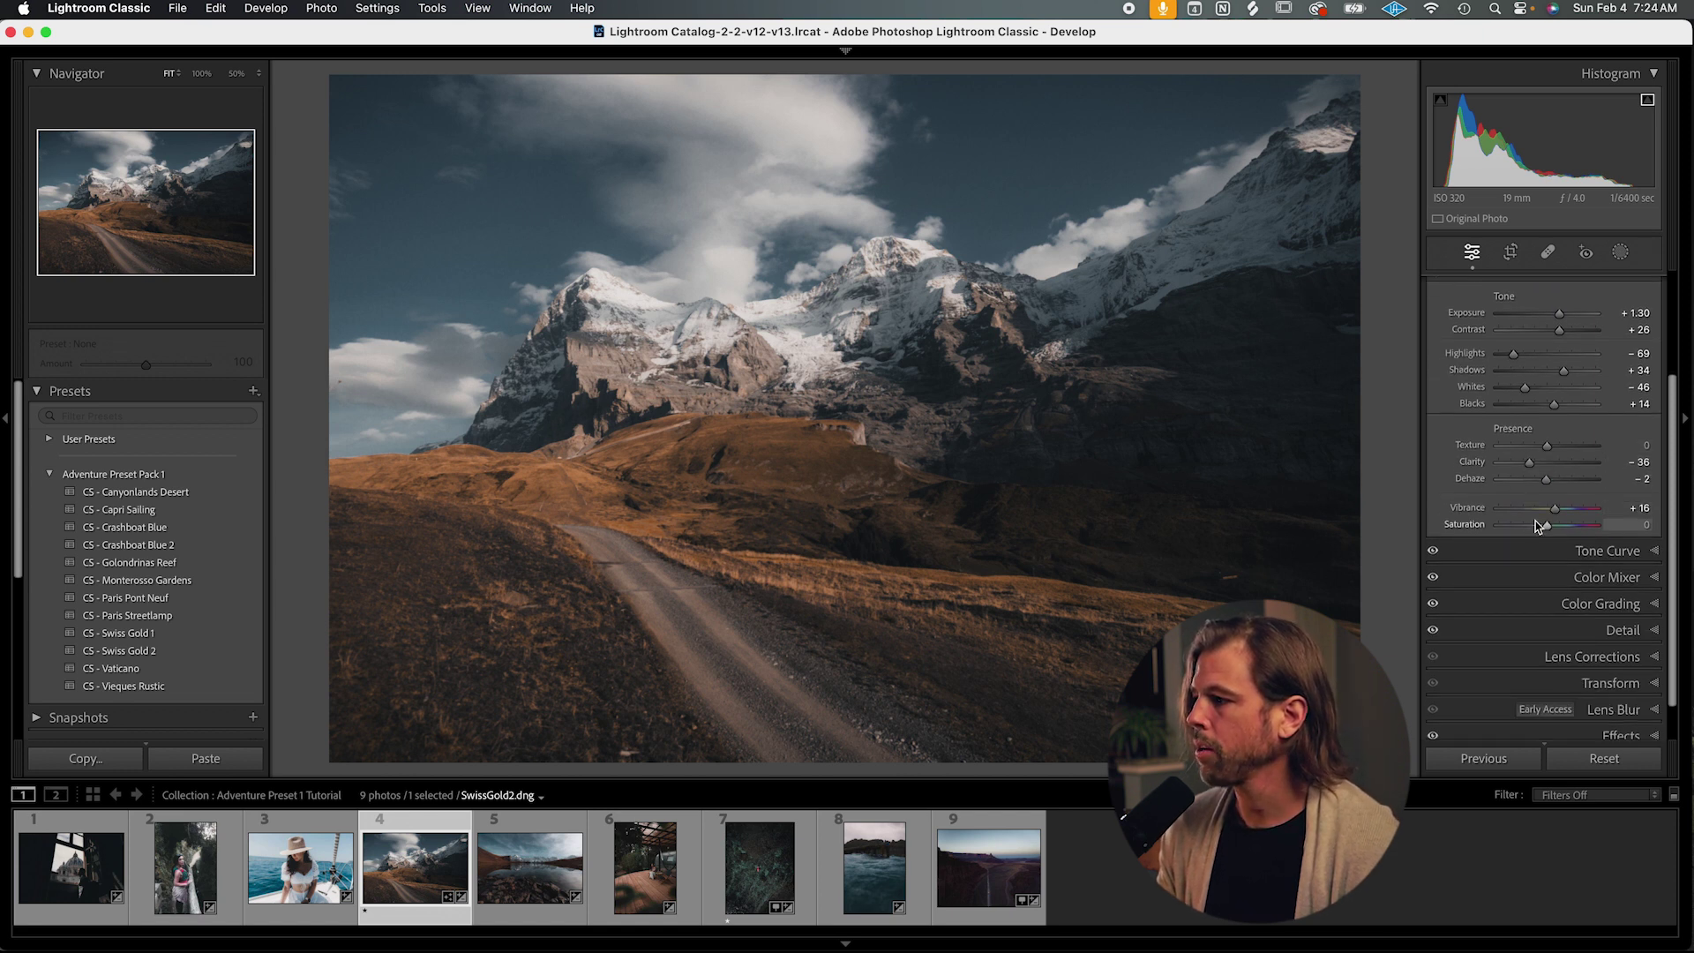
click(1553, 551)
scroll(1529, 412, up, 2)
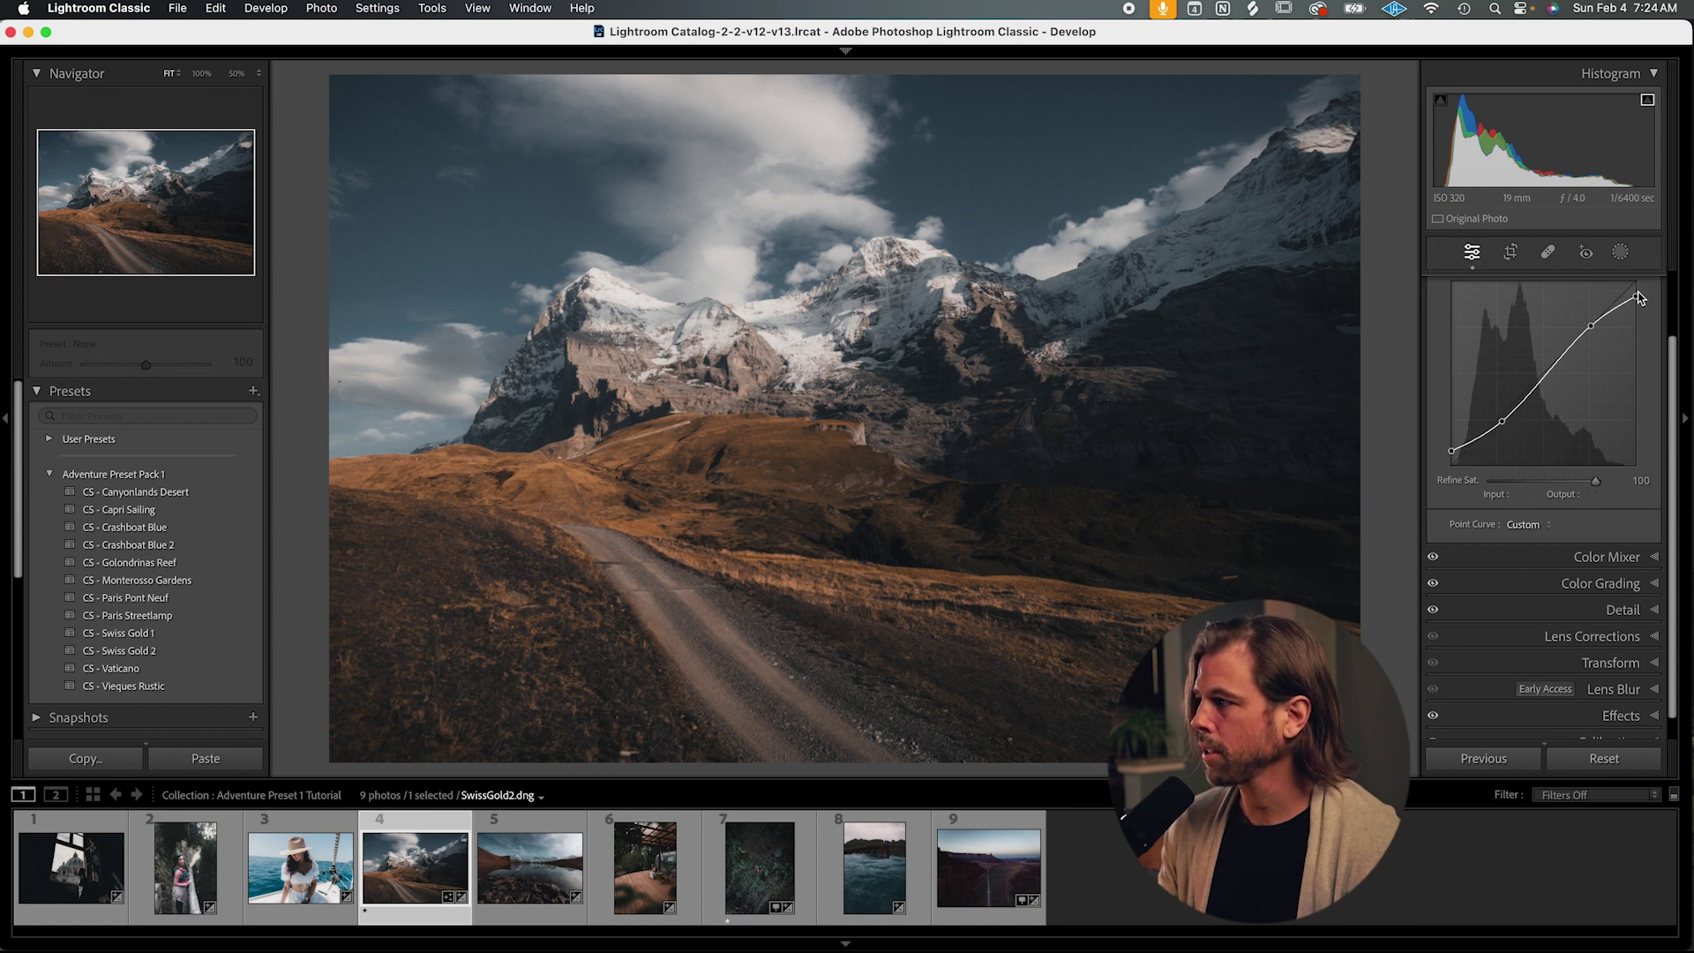
Examine the preset's point curve and its Color Mixer values for the red, orange, aqua and blue channels of the mountain road photo.
scroll(1550, 423, up, 5)
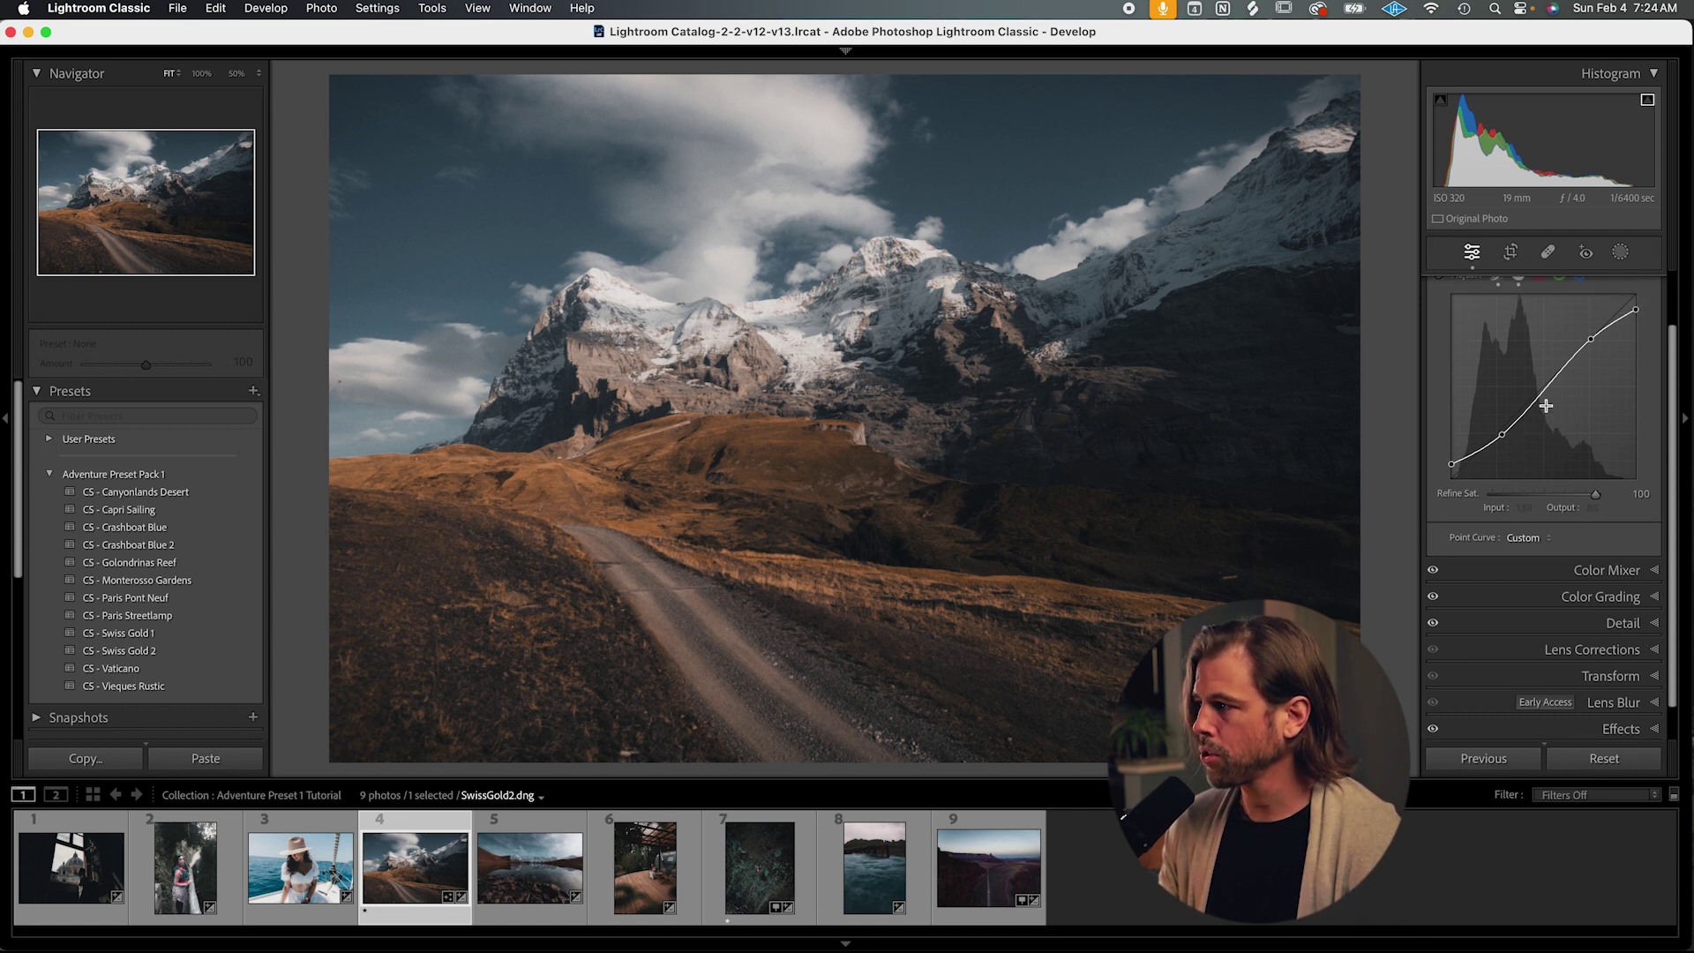
click(1655, 312)
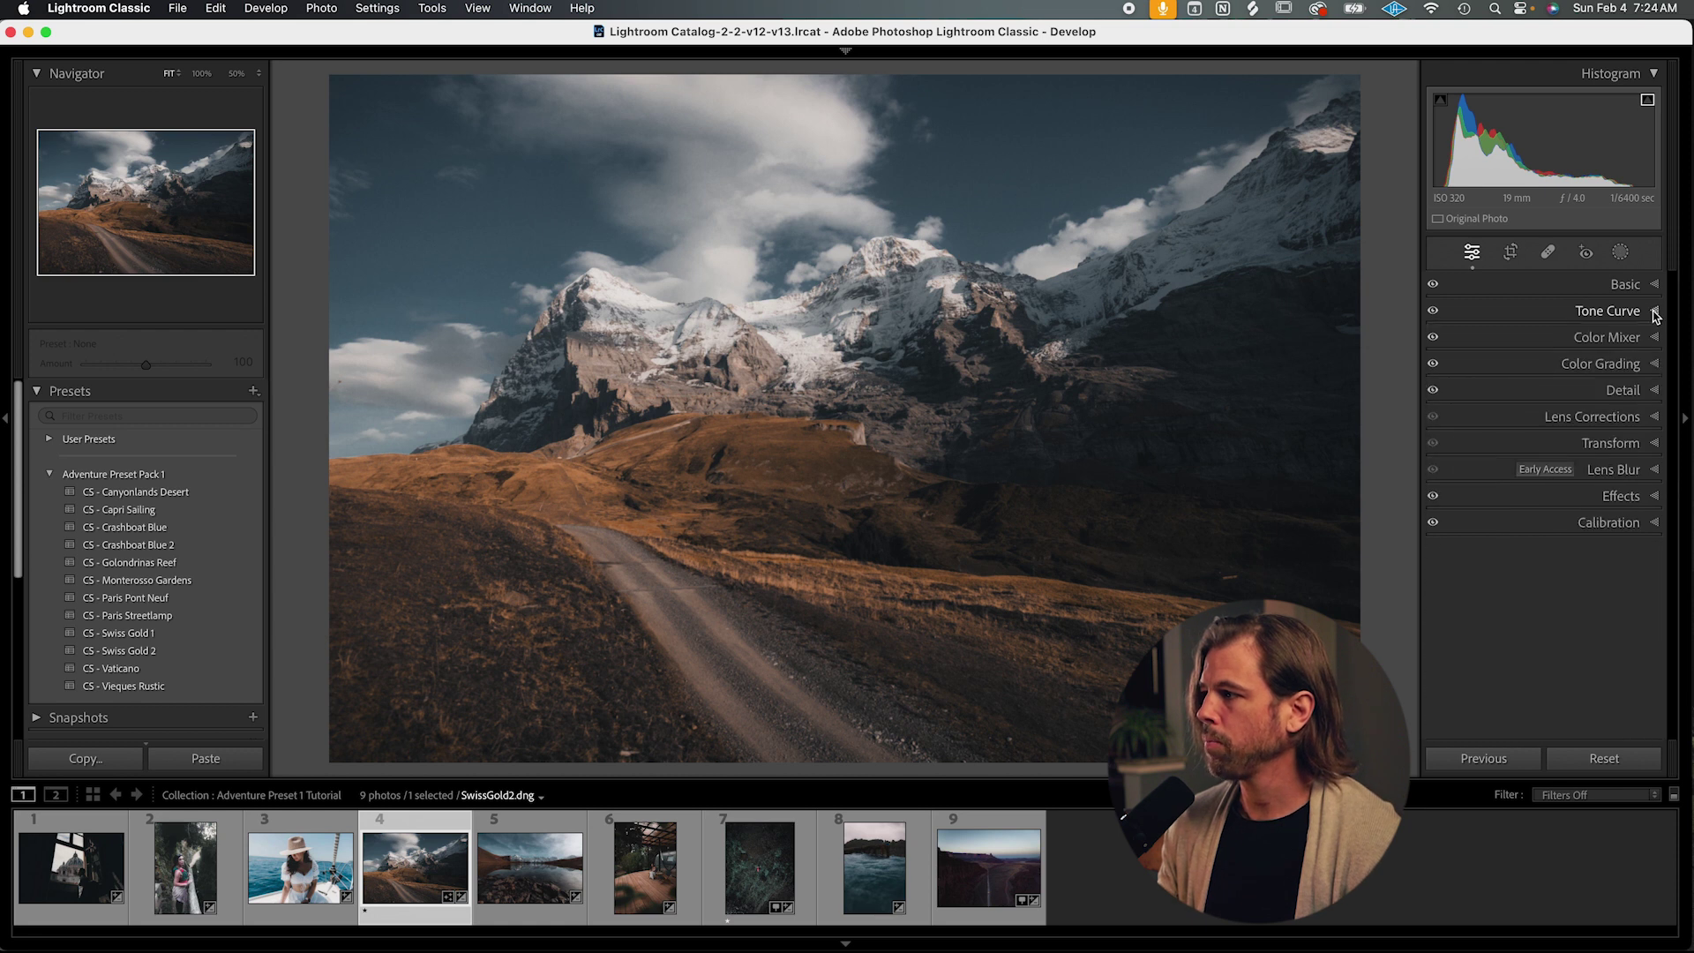
click(1647, 341)
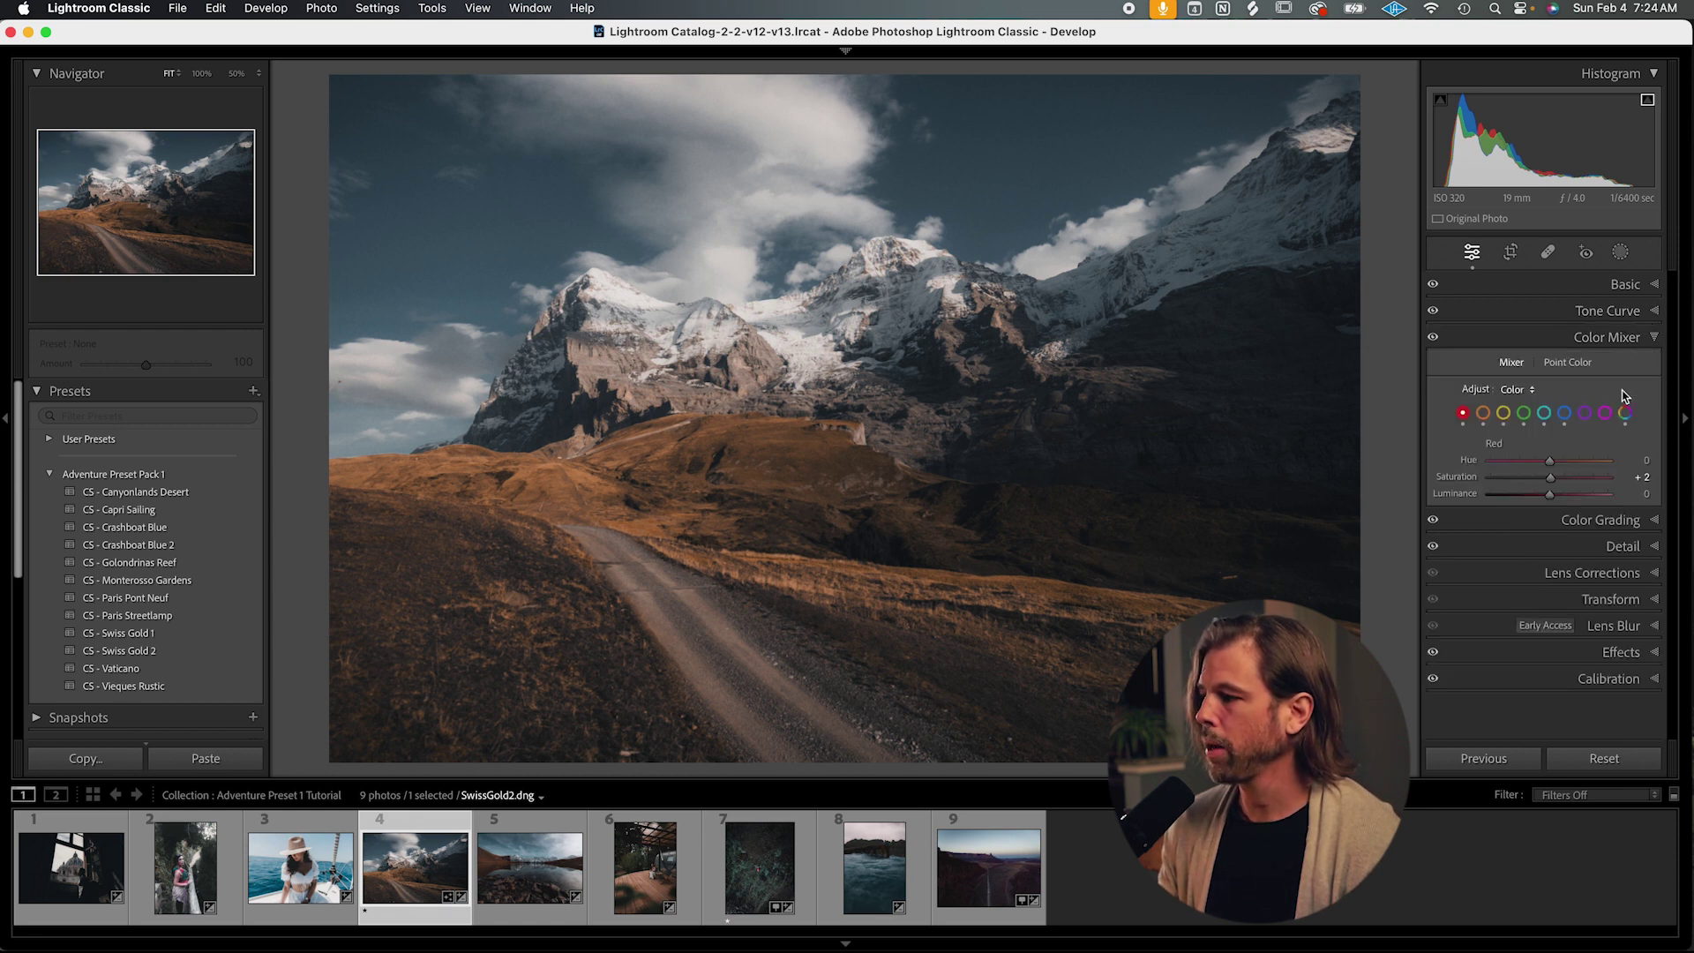
click(1481, 415)
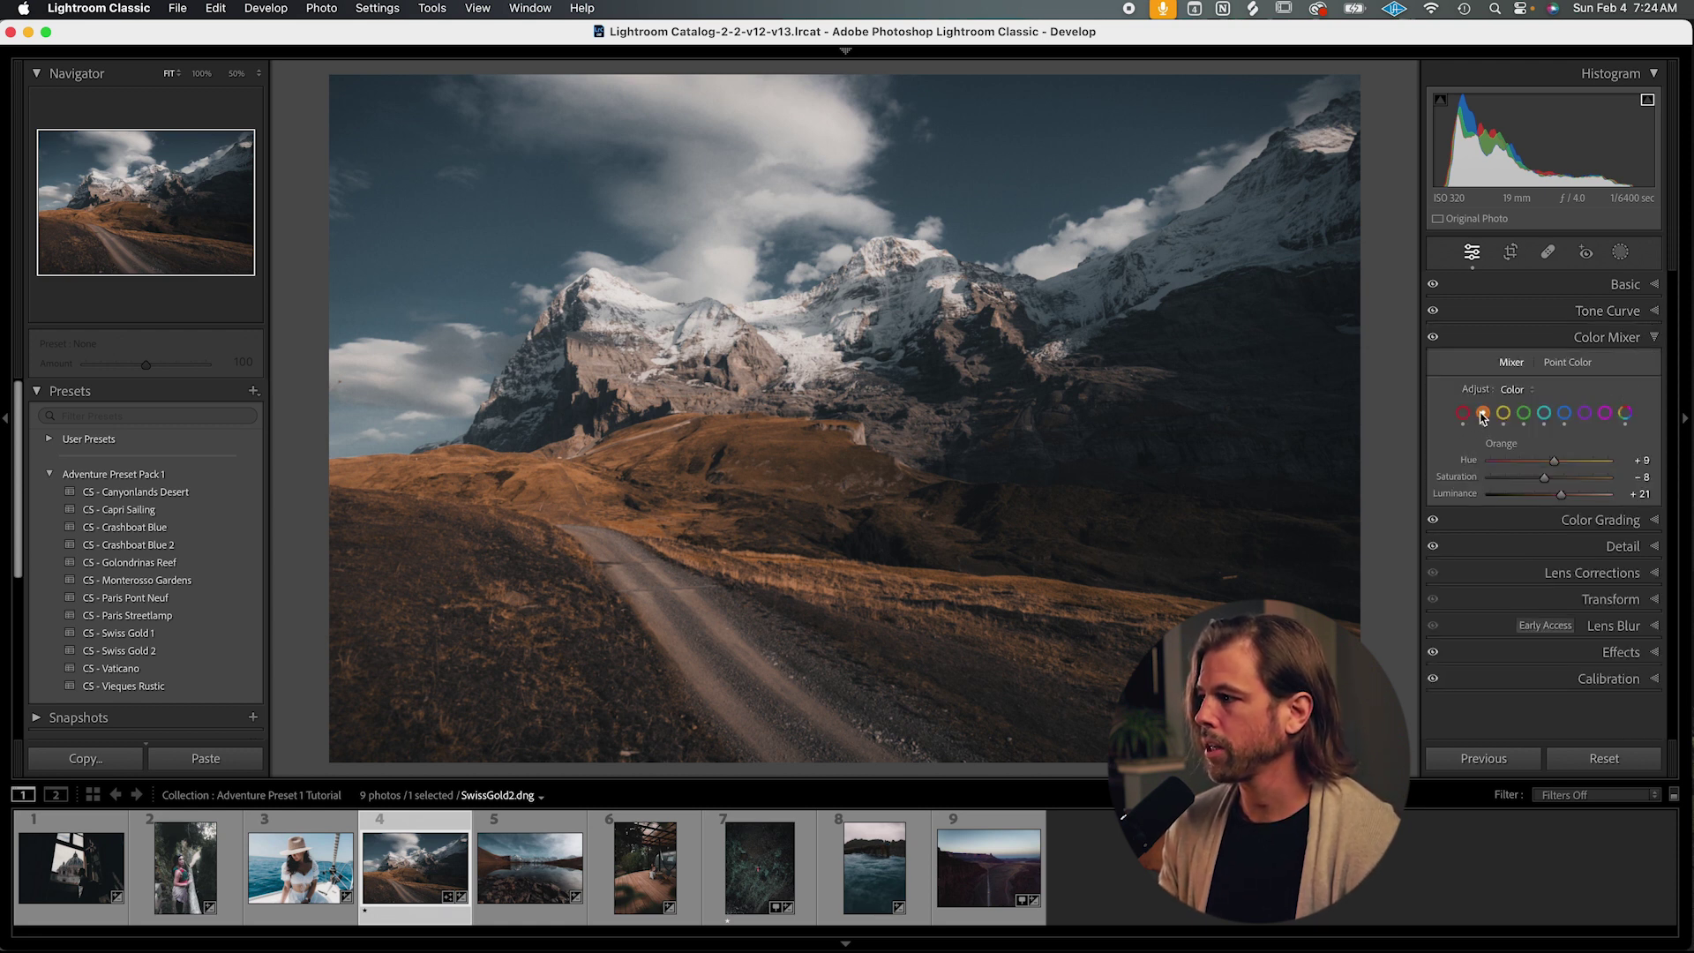
click(1462, 414)
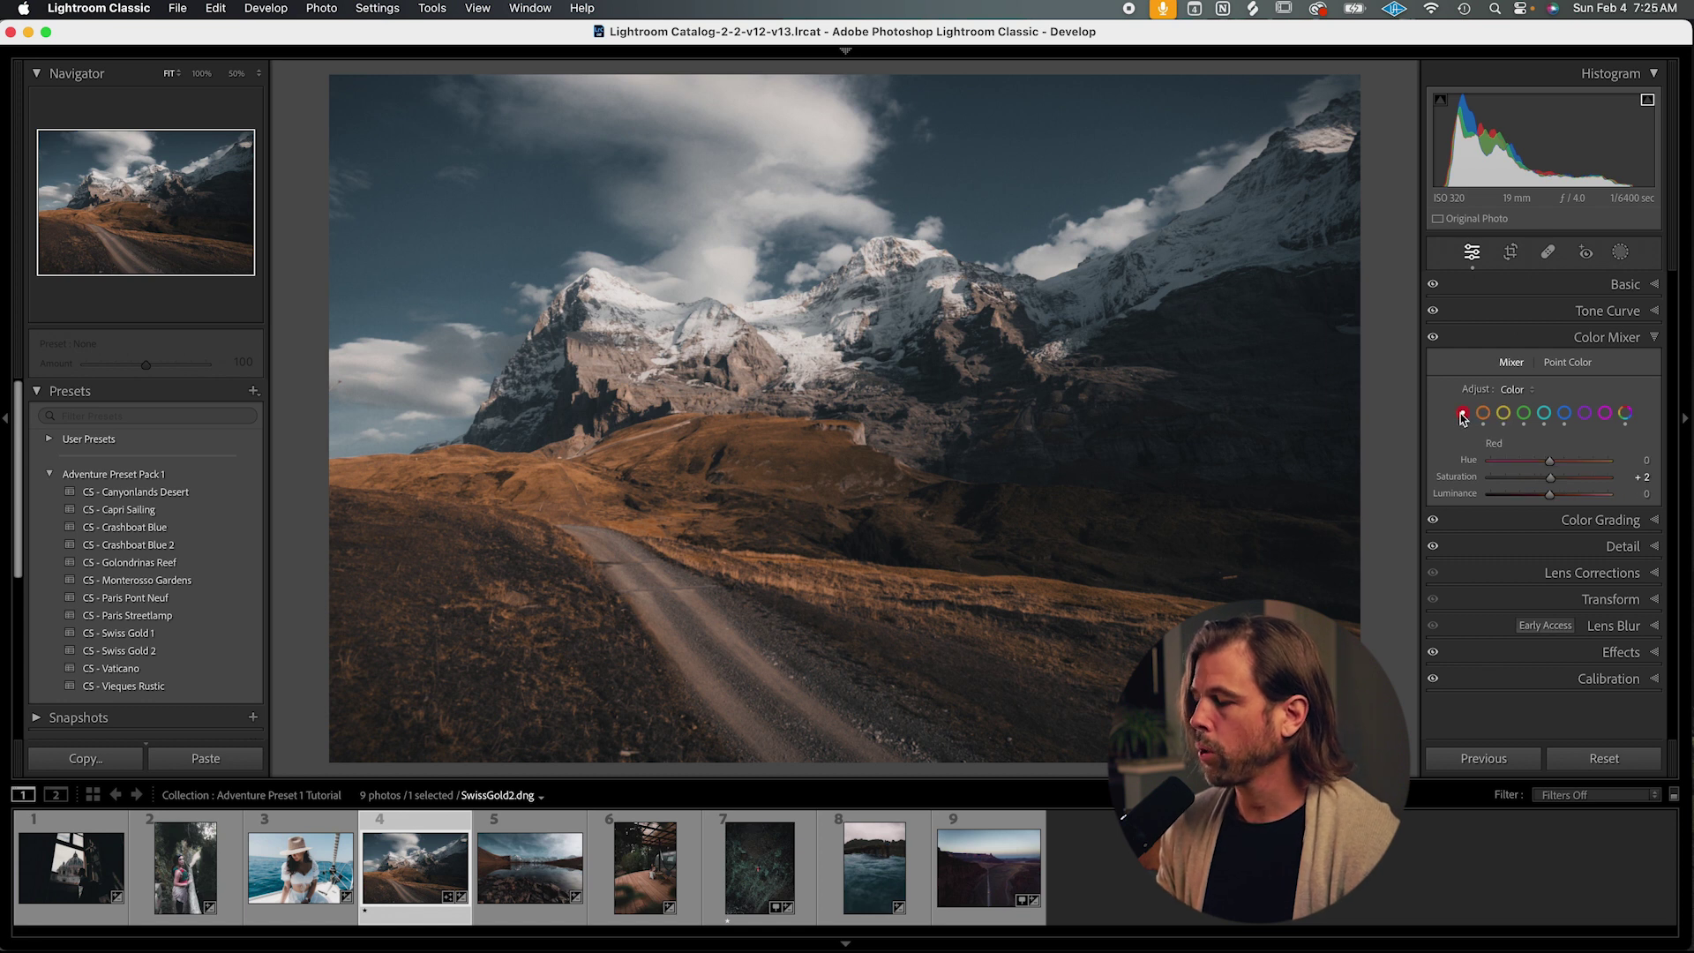
click(1631, 341)
click(1633, 316)
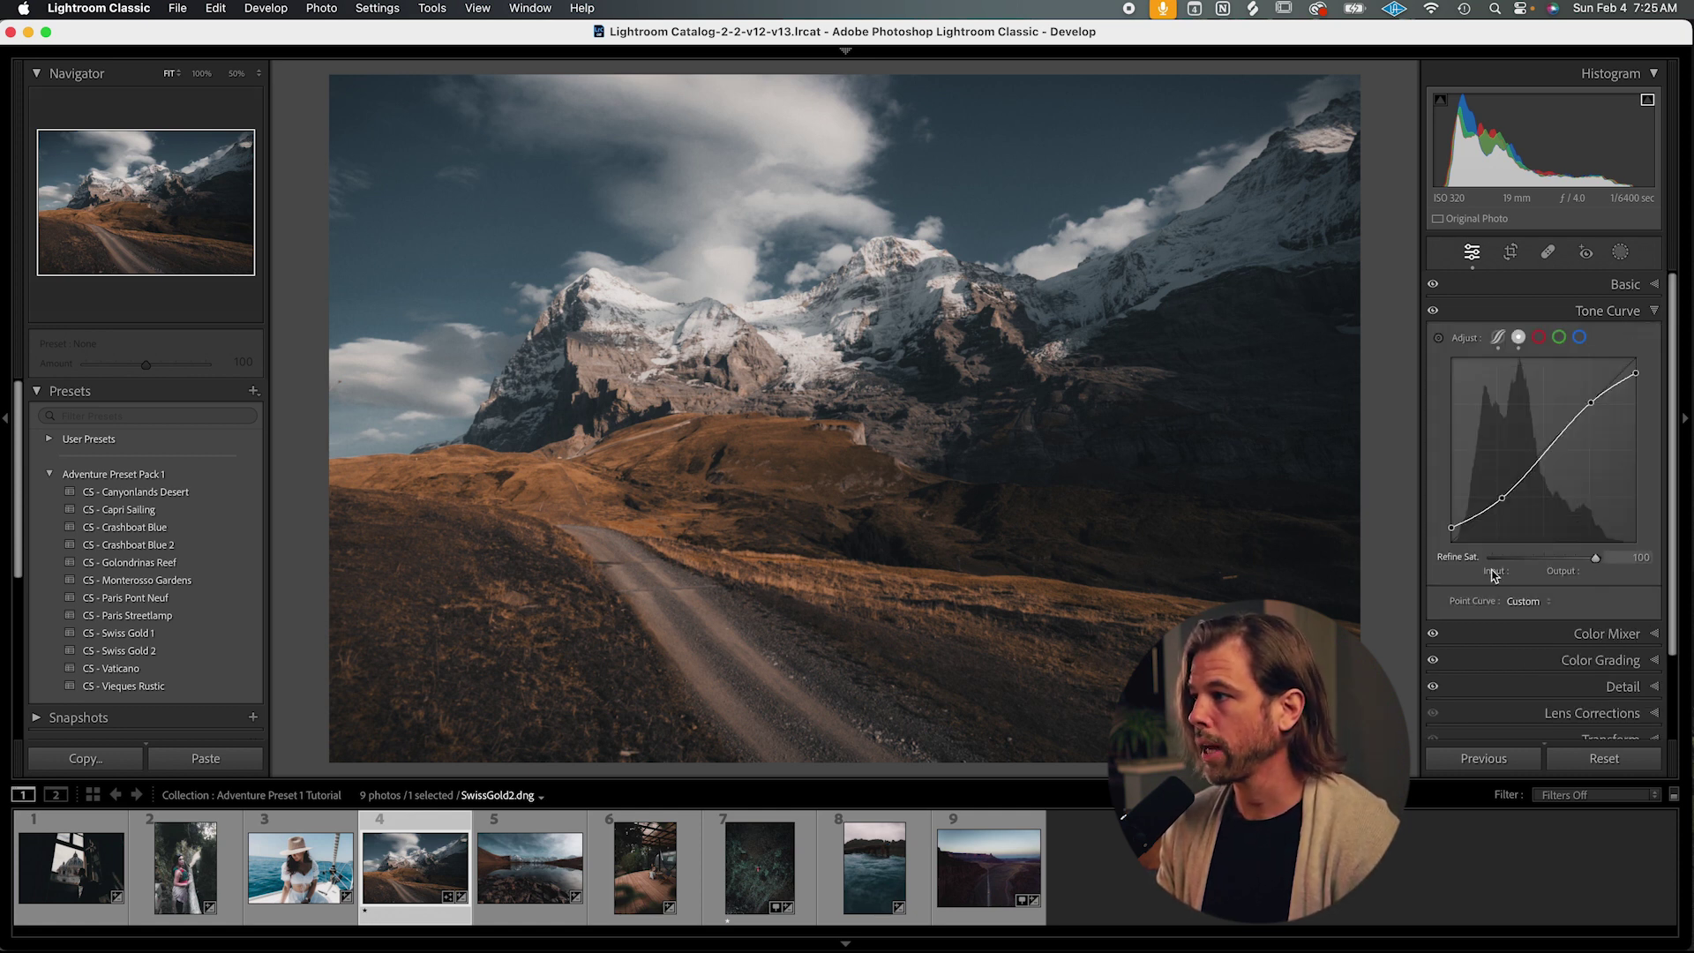
click(1607, 318)
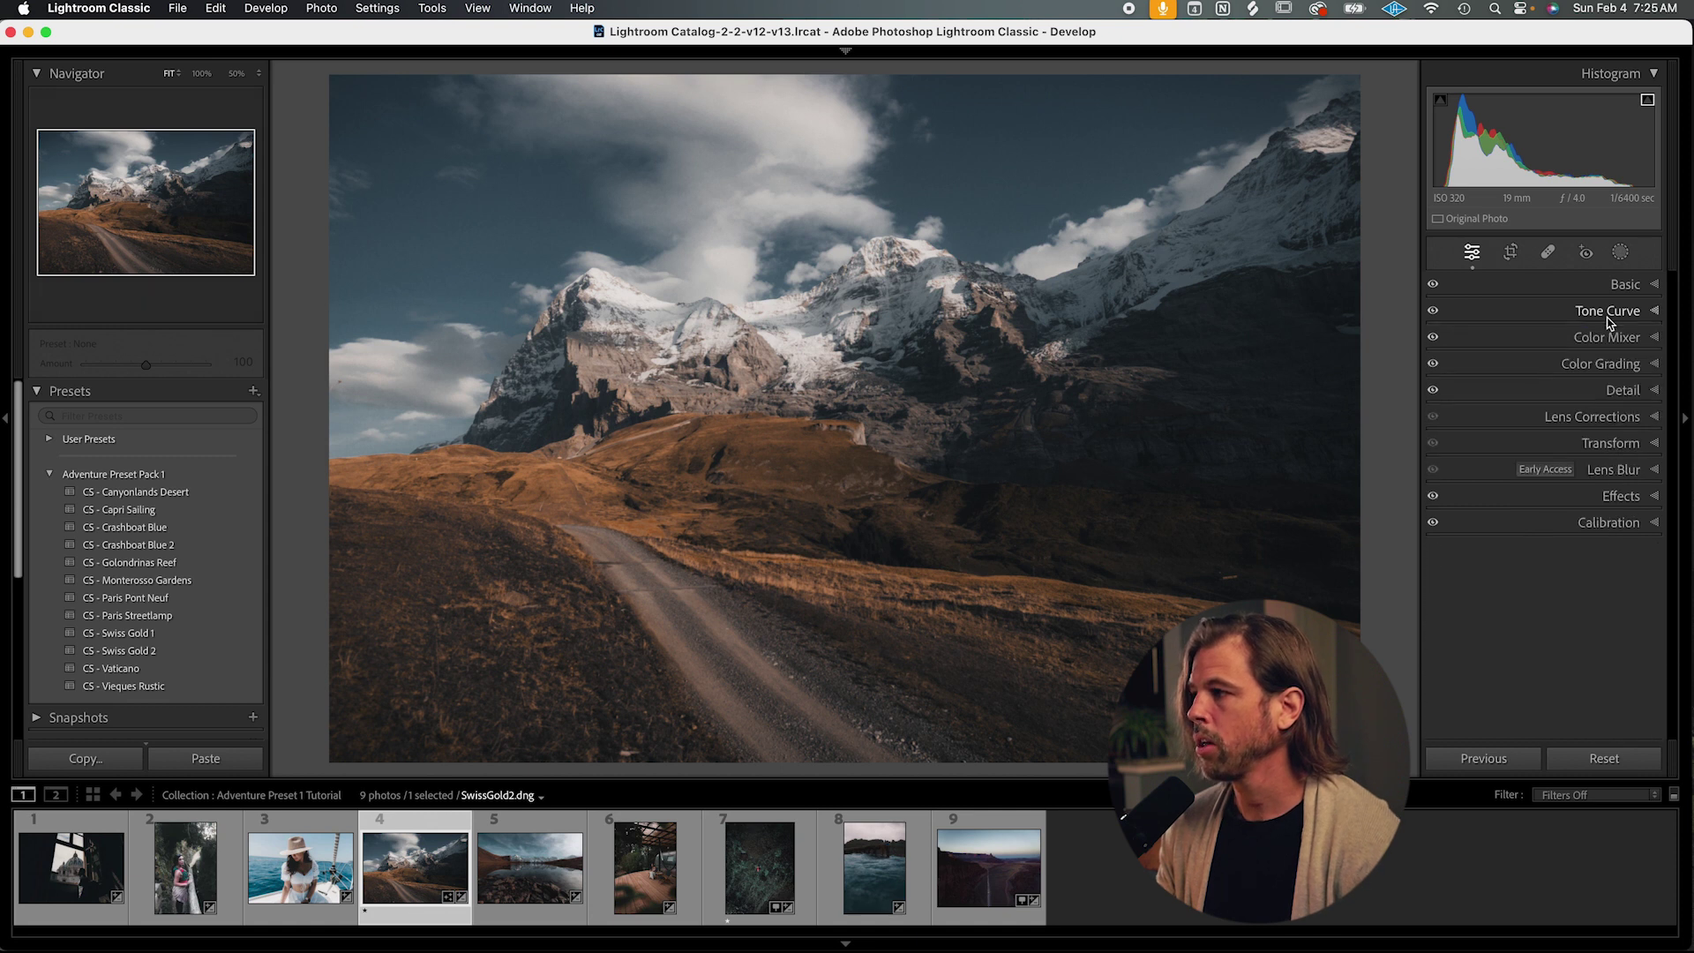
click(1609, 343)
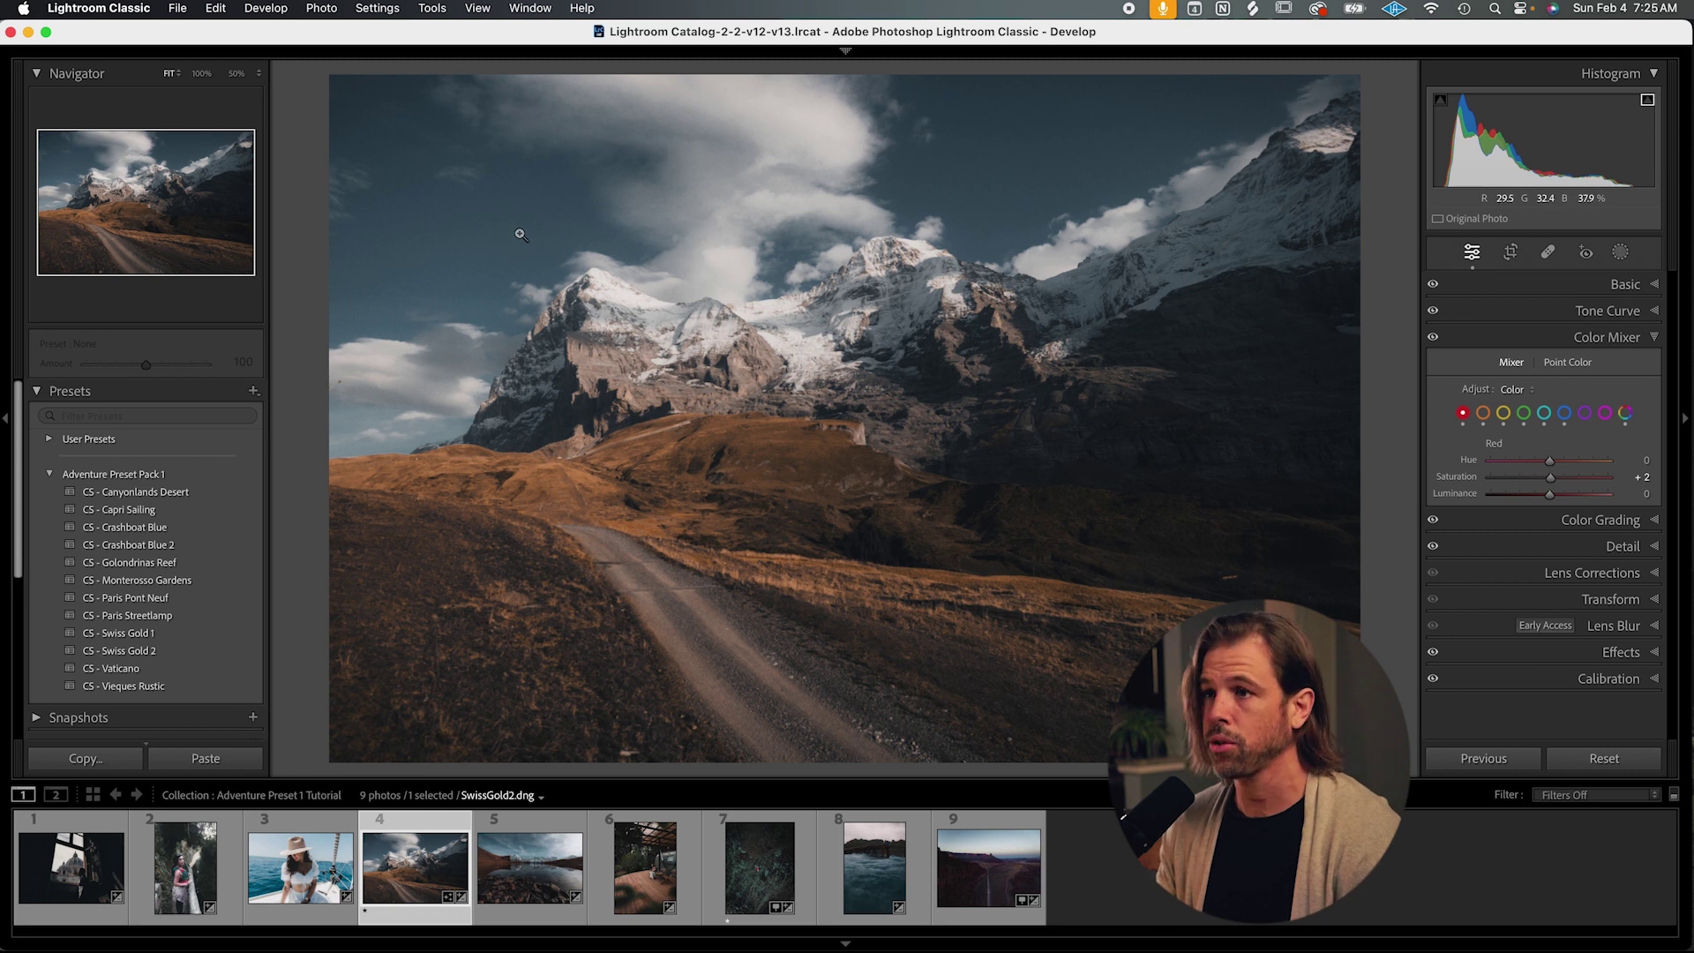
click(1544, 412)
click(1564, 412)
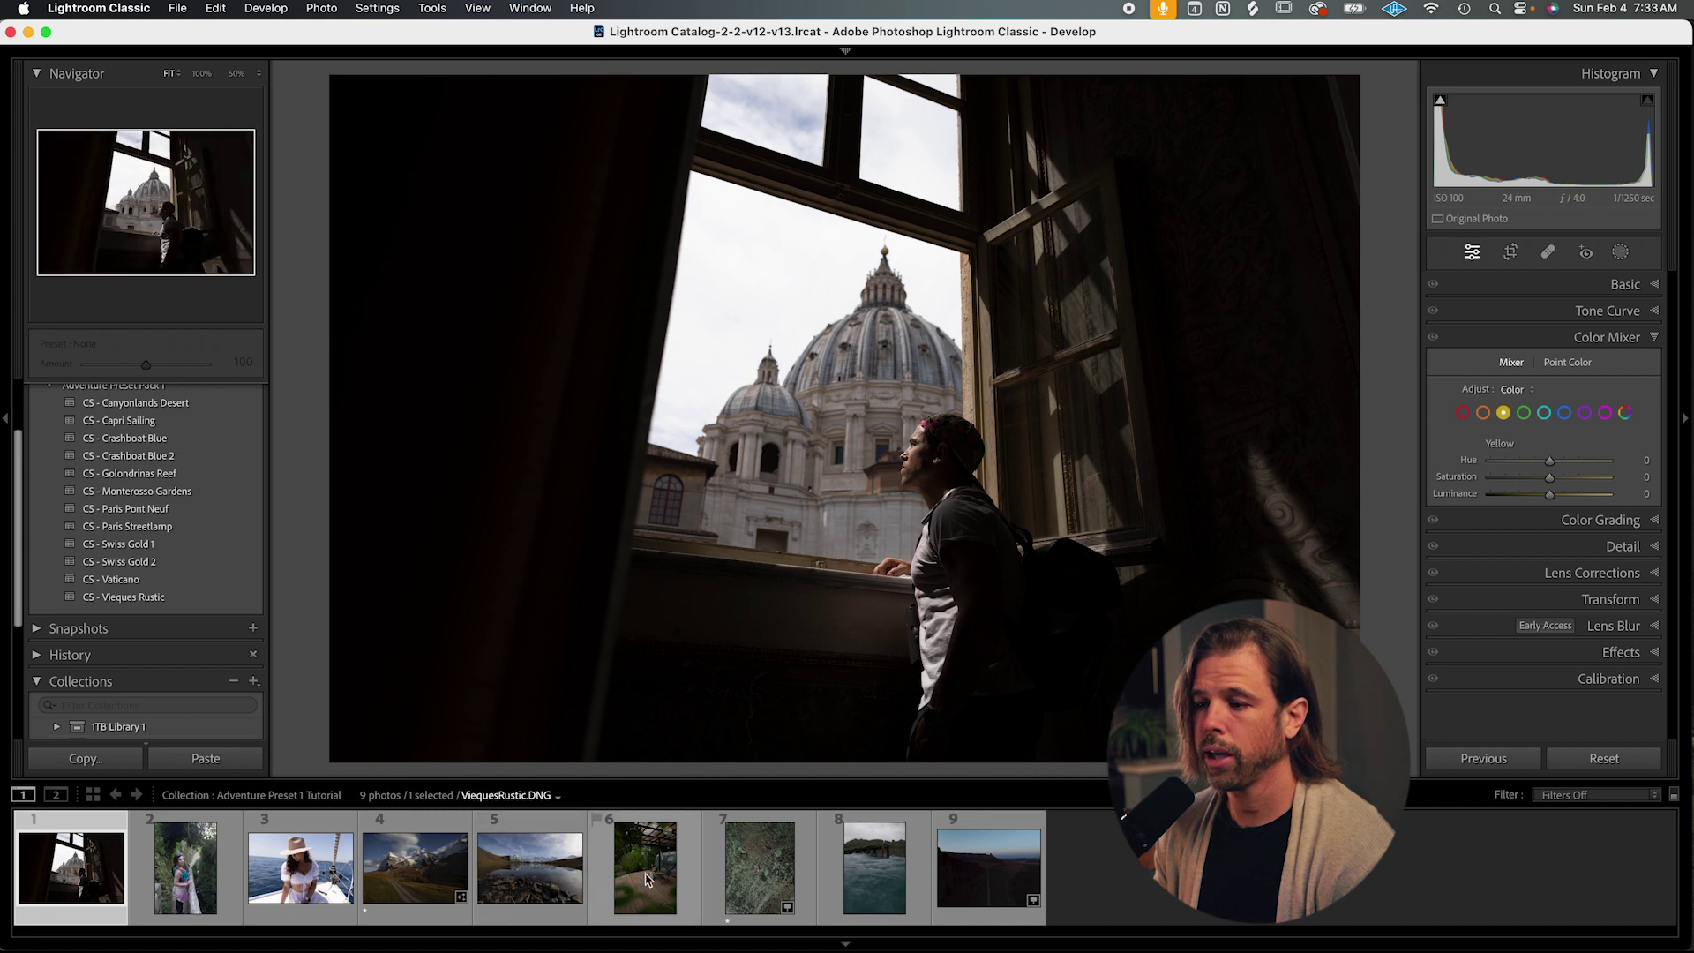
Apply the CS - Crashboat Blue preset to the Crashboat photo and to the GolondrinasReef photo.
click(764, 872)
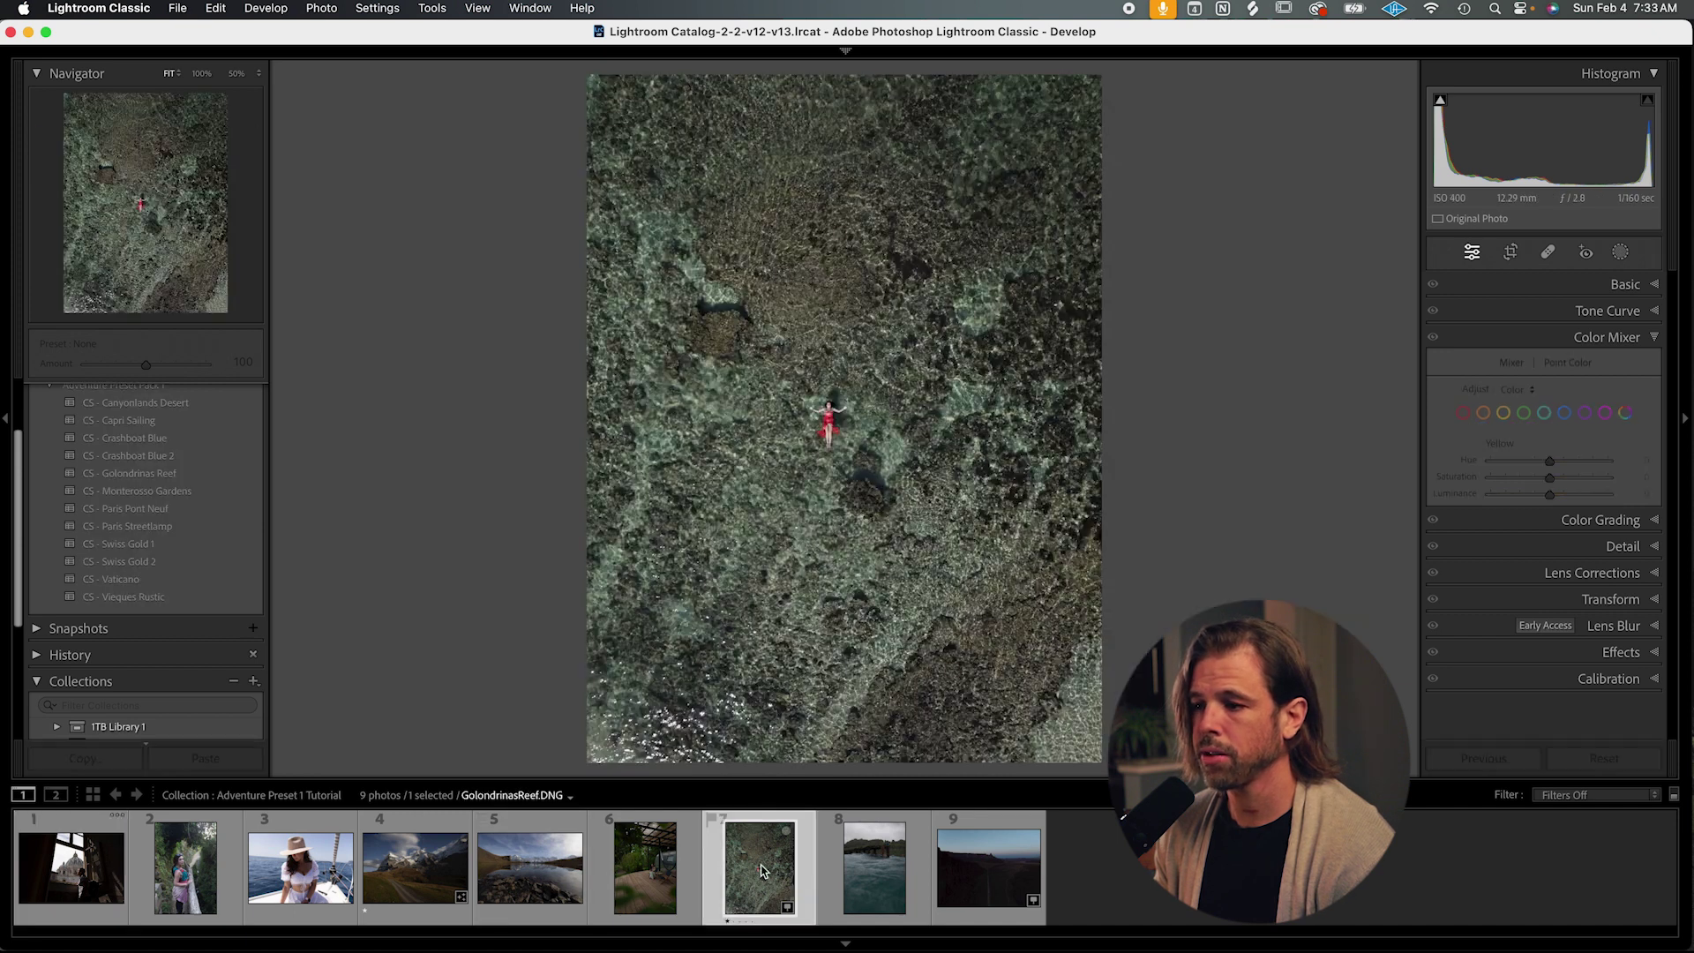
click(875, 857)
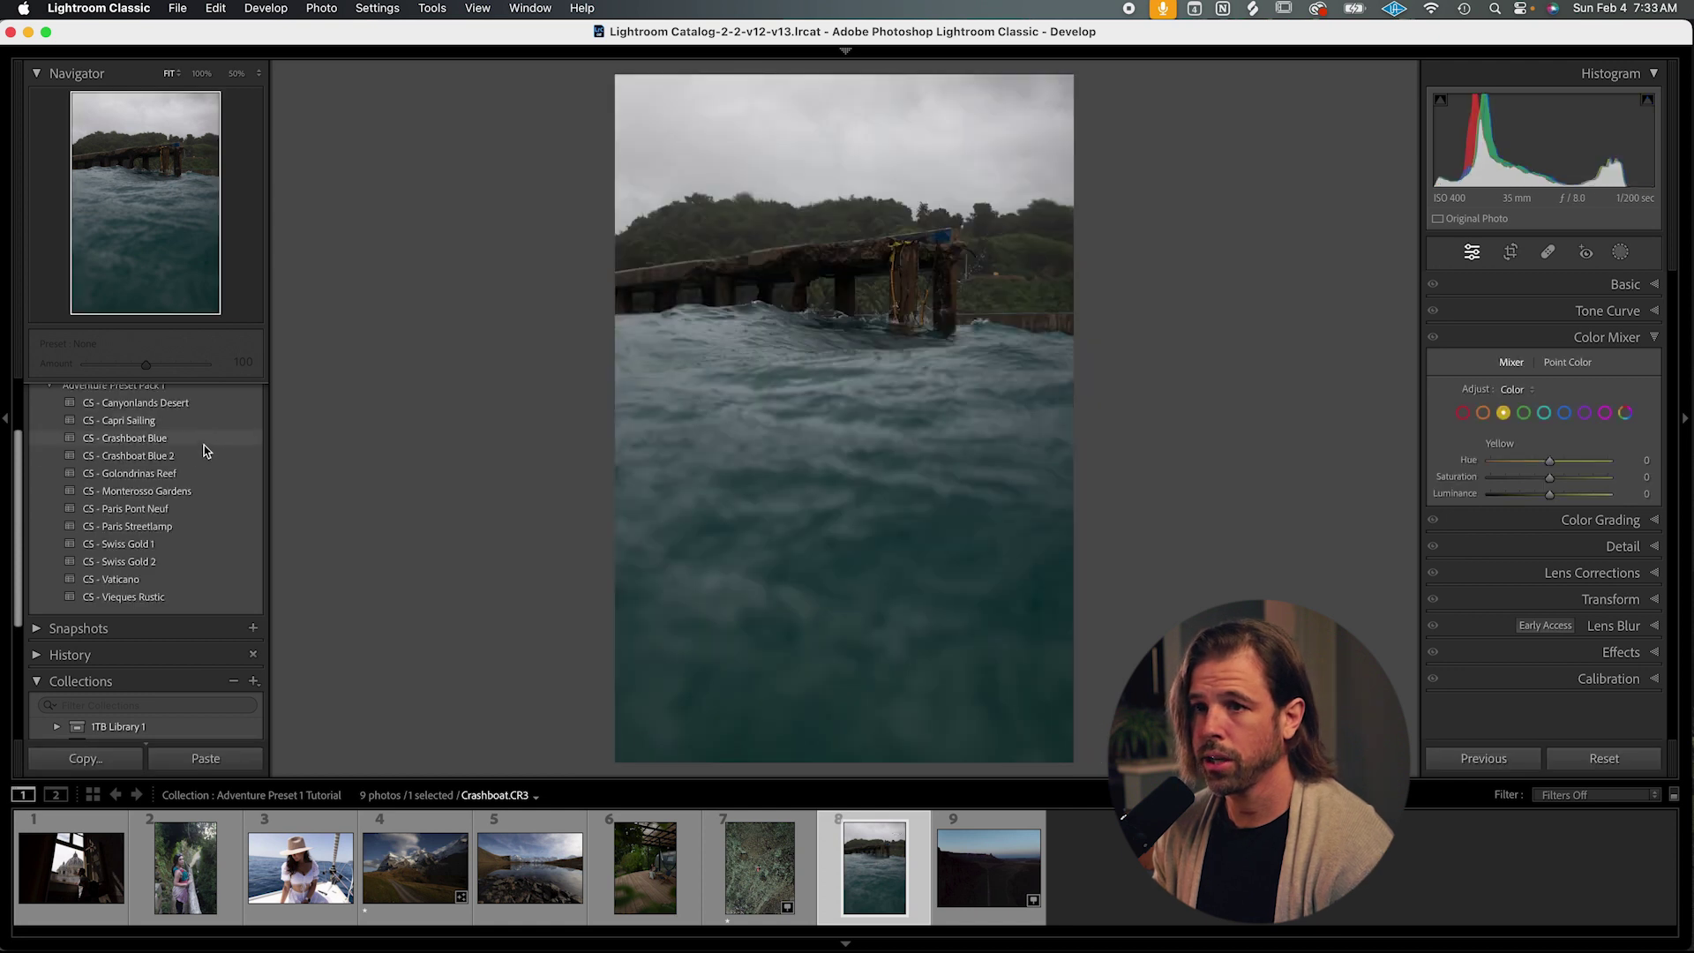
click(197, 438)
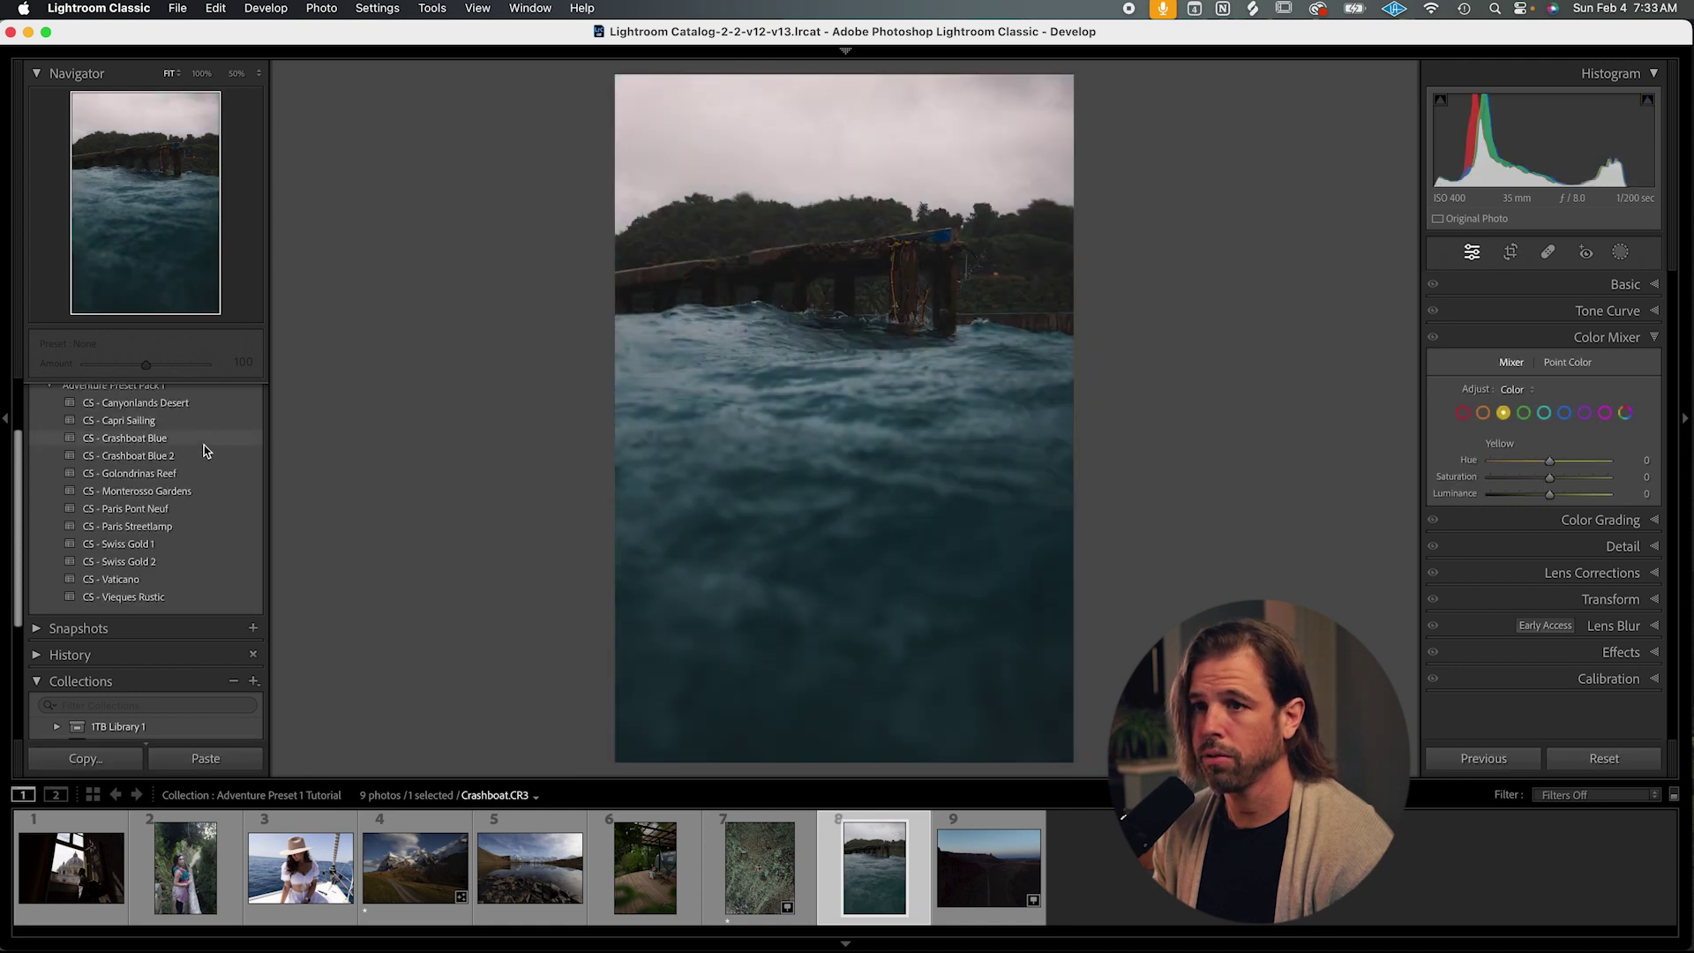
click(754, 864)
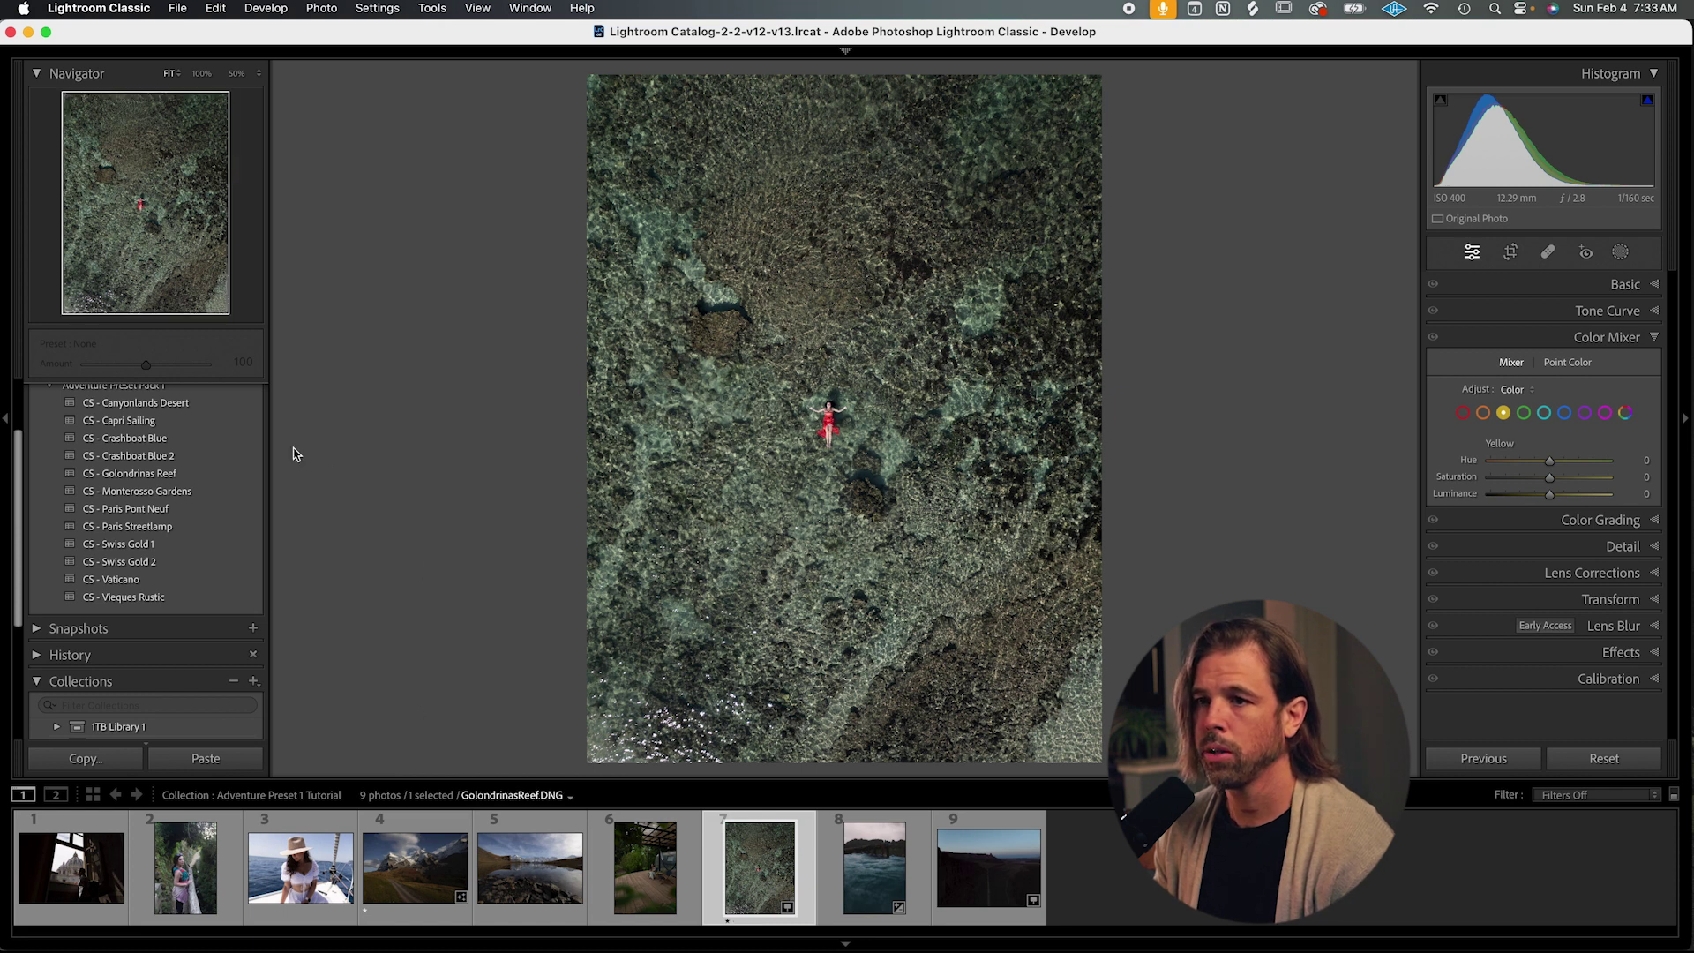
click(242, 439)
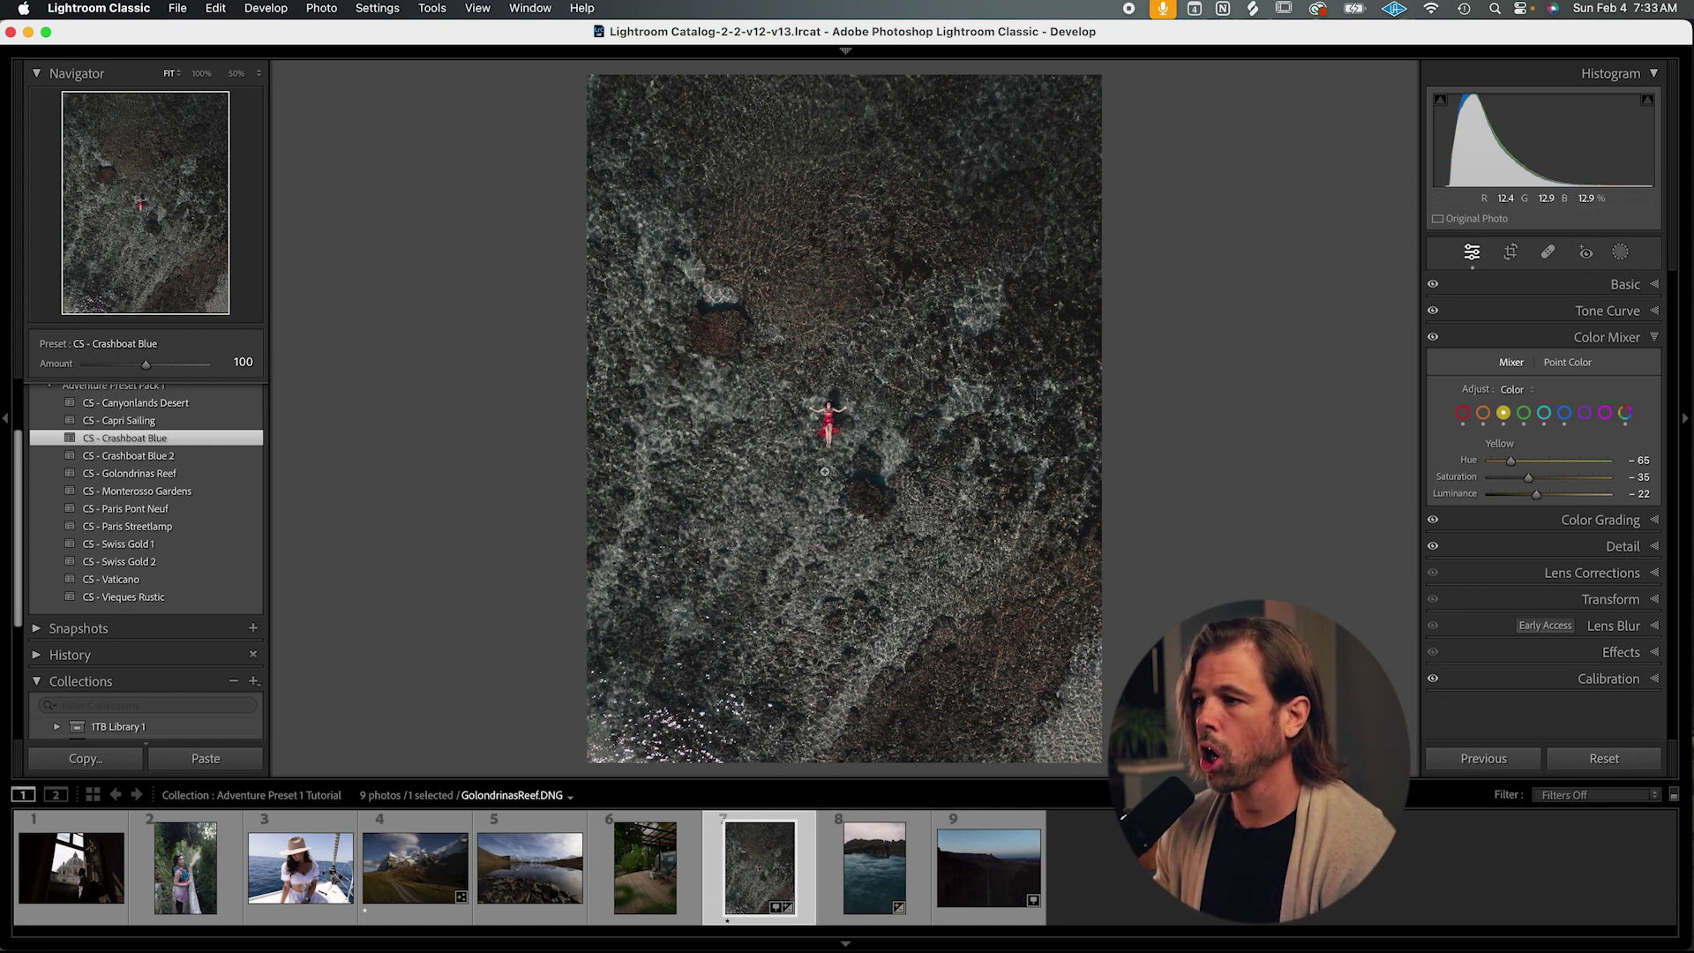
Fine-tune the GolondrinasReef photo with exposure +0.15, contrast +33, highlights -64 and vibrance +42.
click(1569, 287)
drag(1549, 457, 1551, 457)
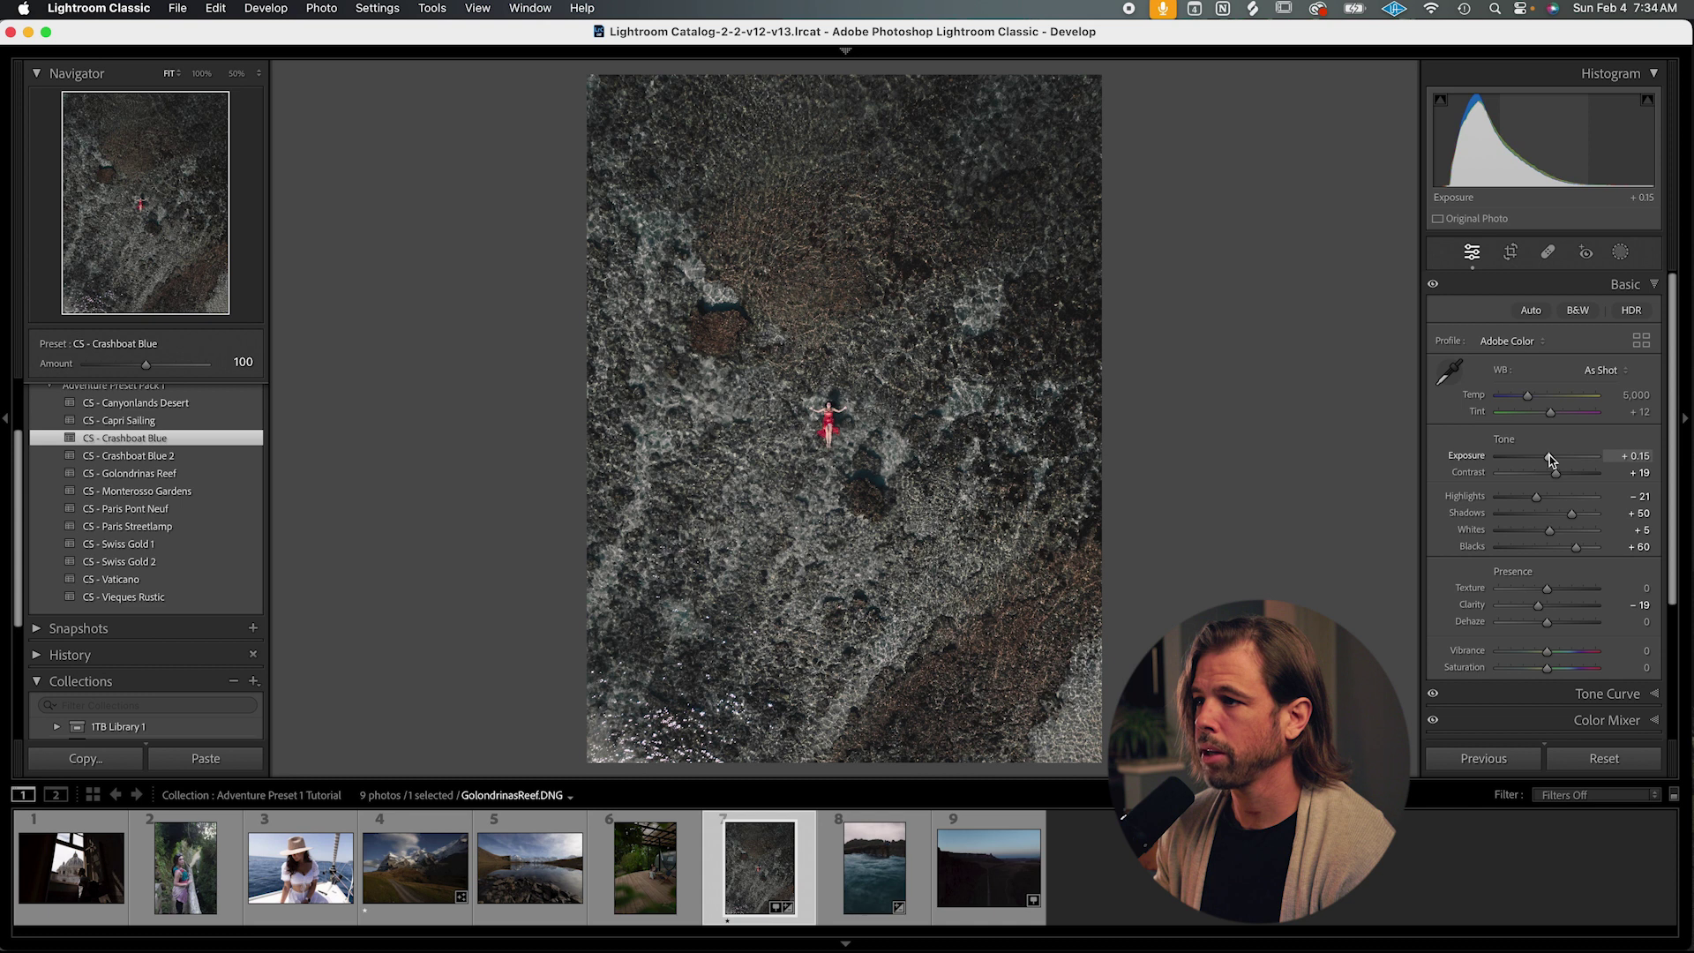
drag(1554, 475, 1516, 498)
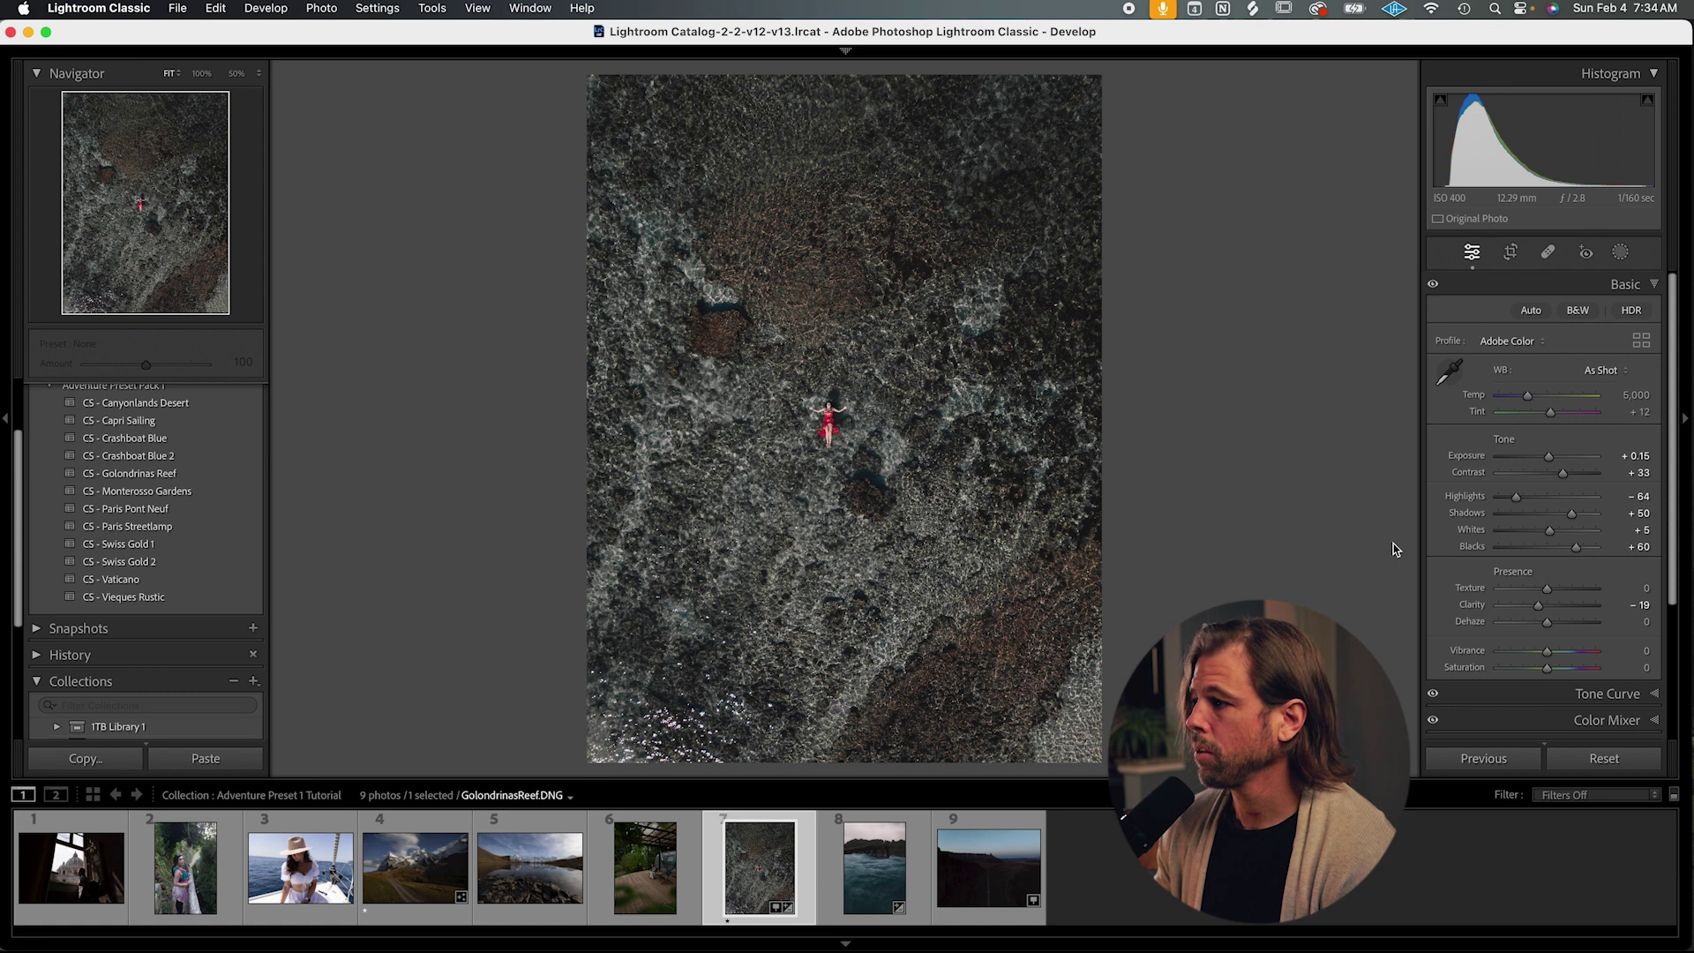
scroll(1545, 653, down, 2)
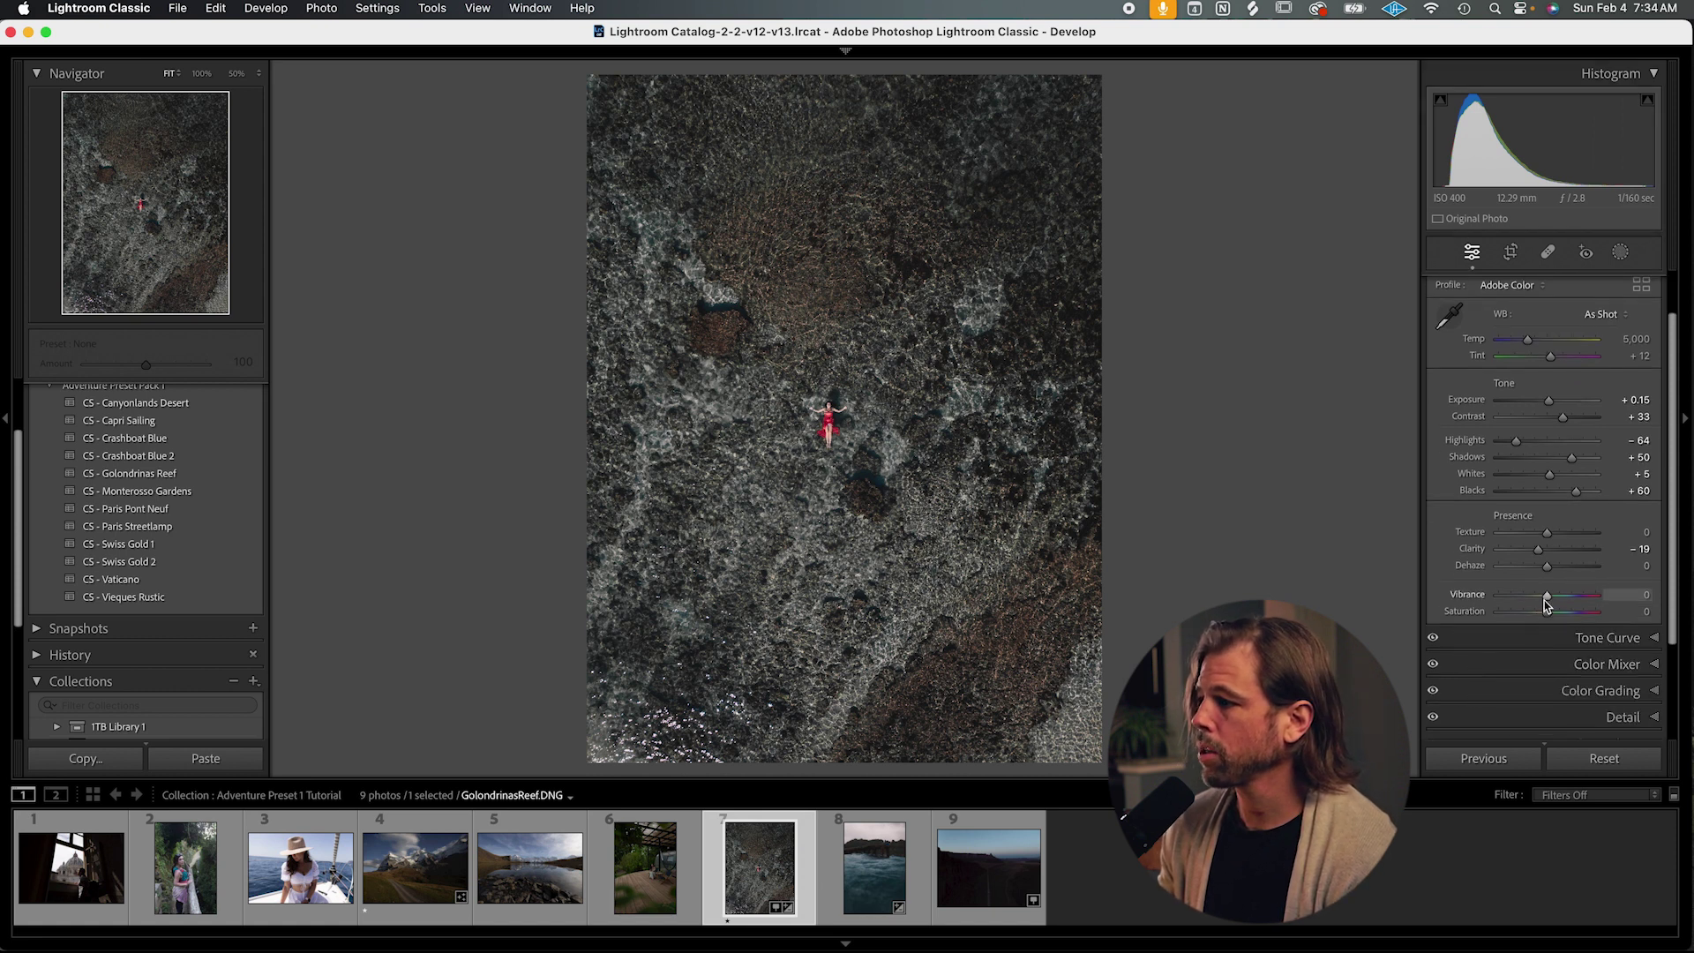
drag(1546, 596, 1566, 592)
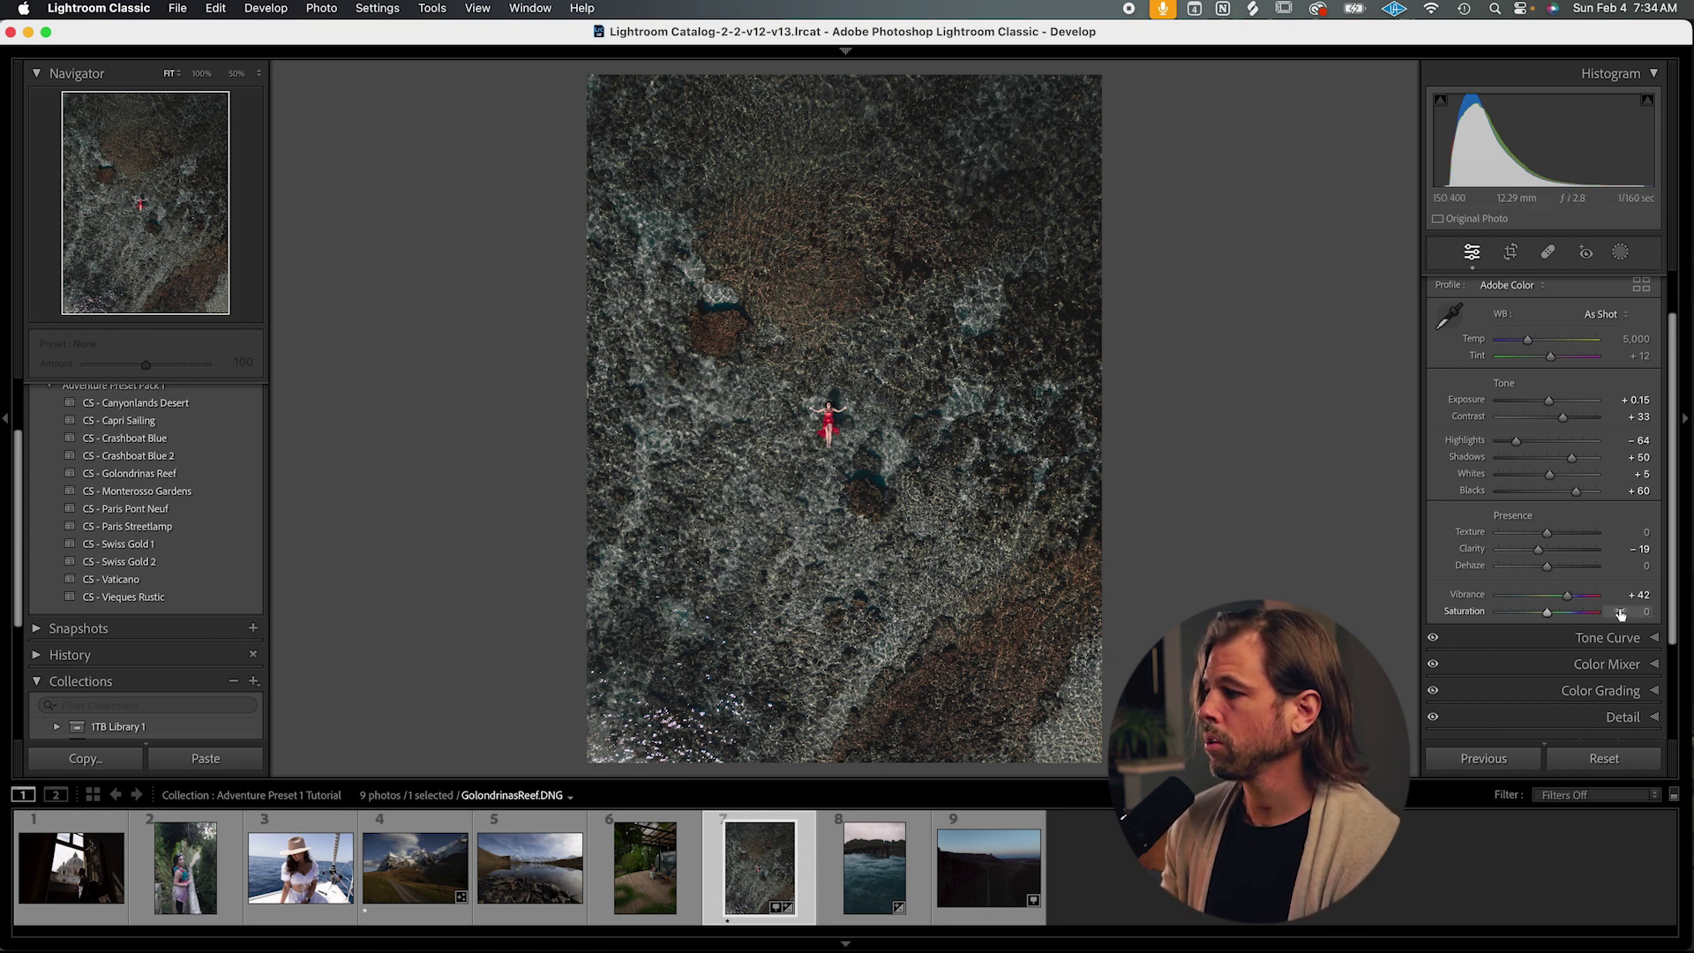
Adjust the reef photo's Color Mixer, setting the yellow saturation to -82 and the red hue to +28 for the woman's dress.
click(1622, 663)
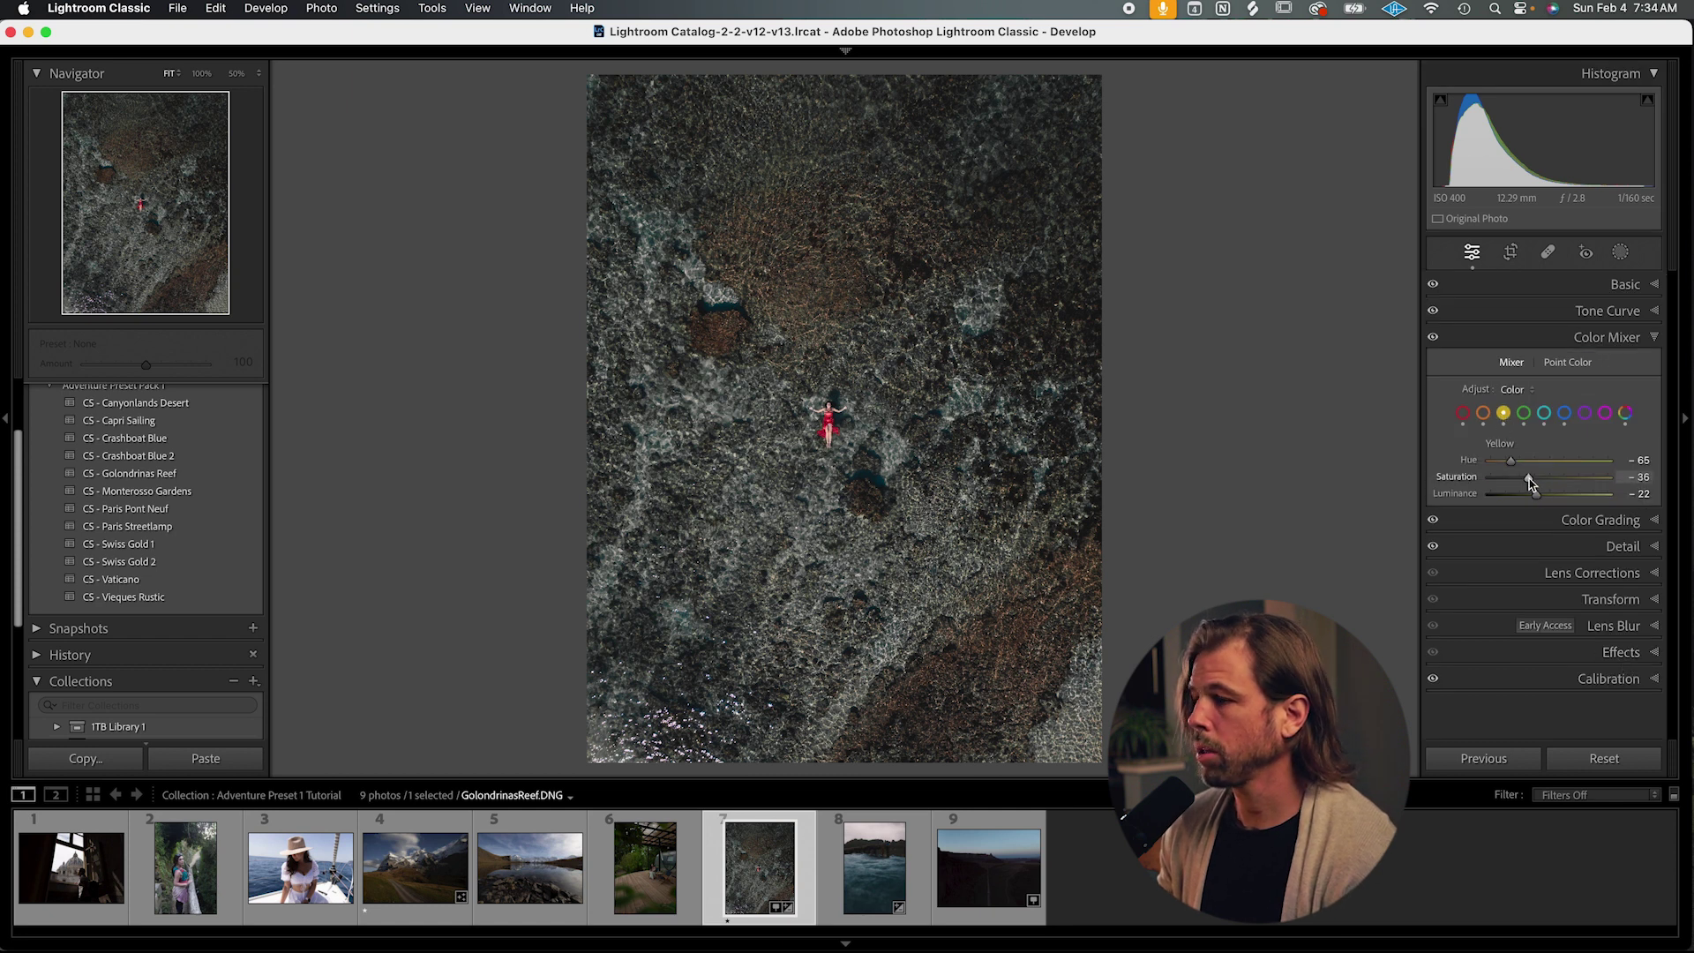
drag(1529, 477, 1506, 478)
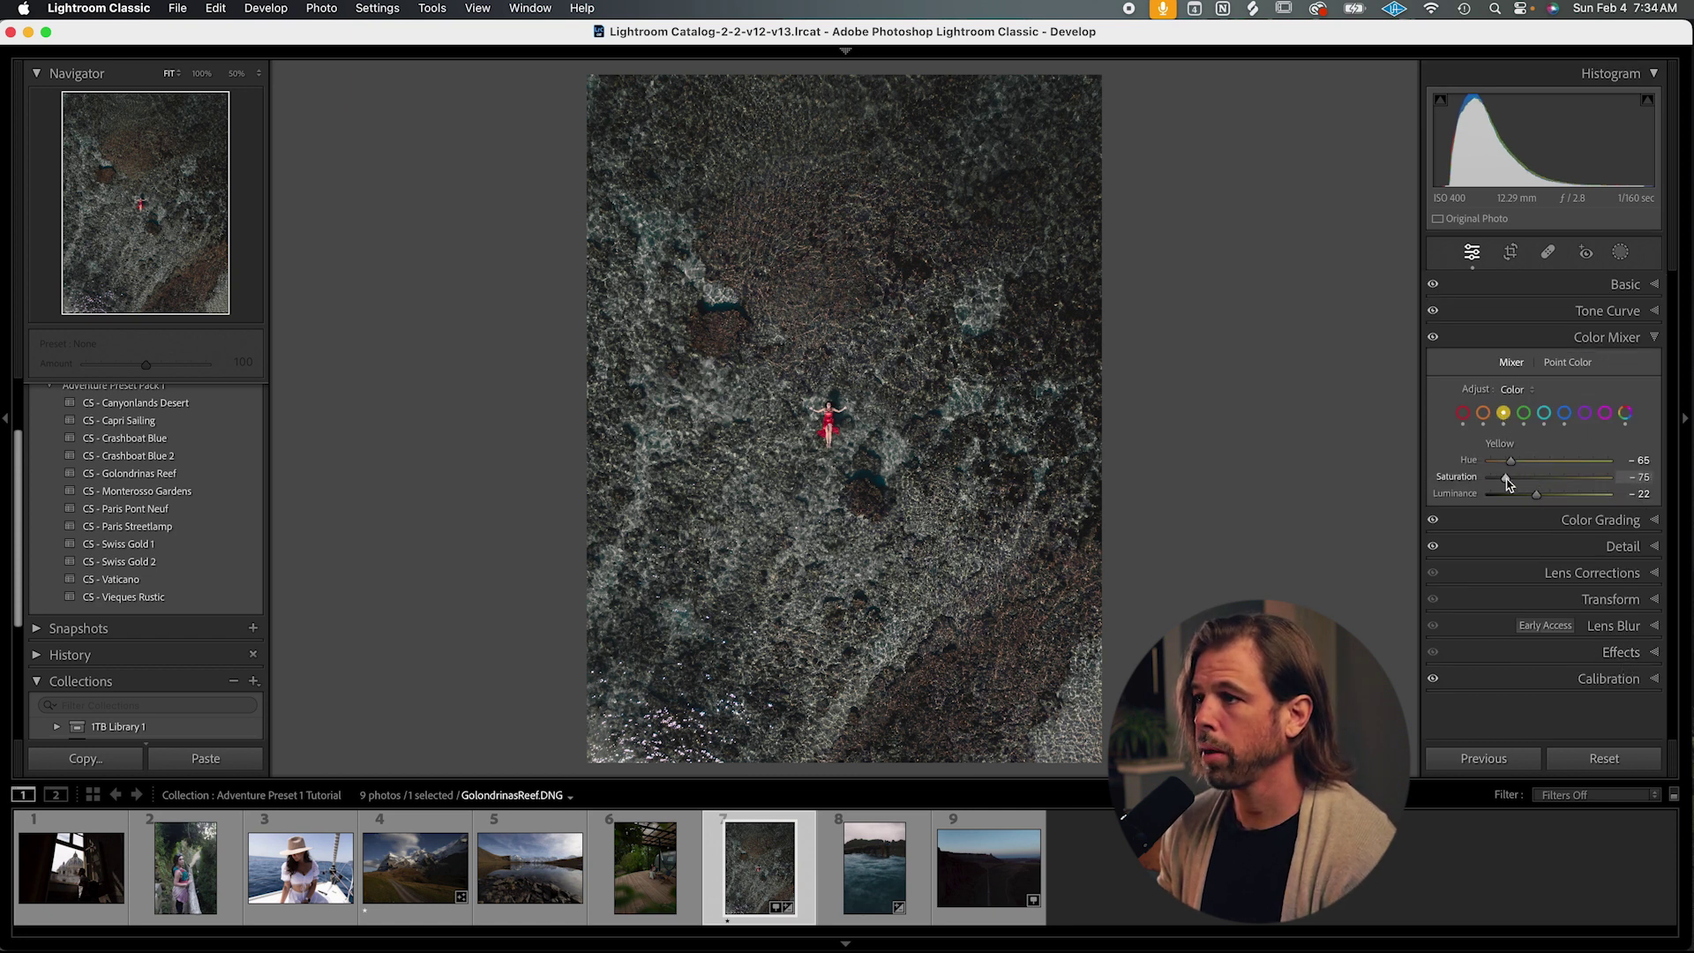
drag(1506, 478, 1502, 475)
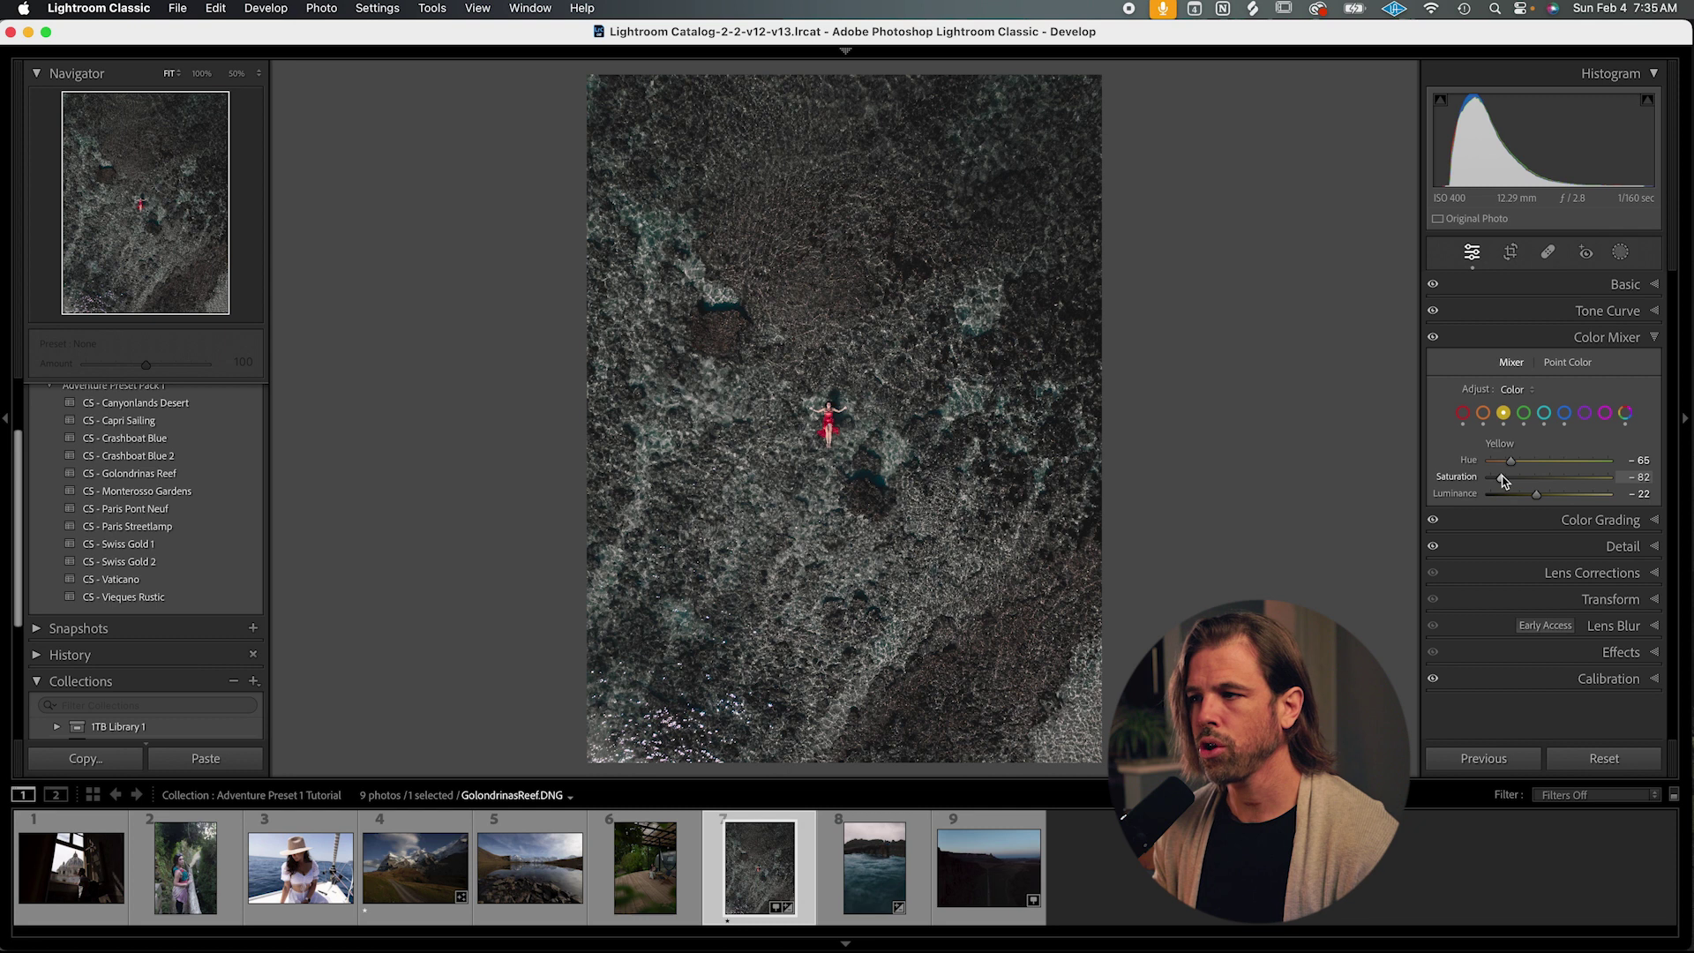
click(826, 423)
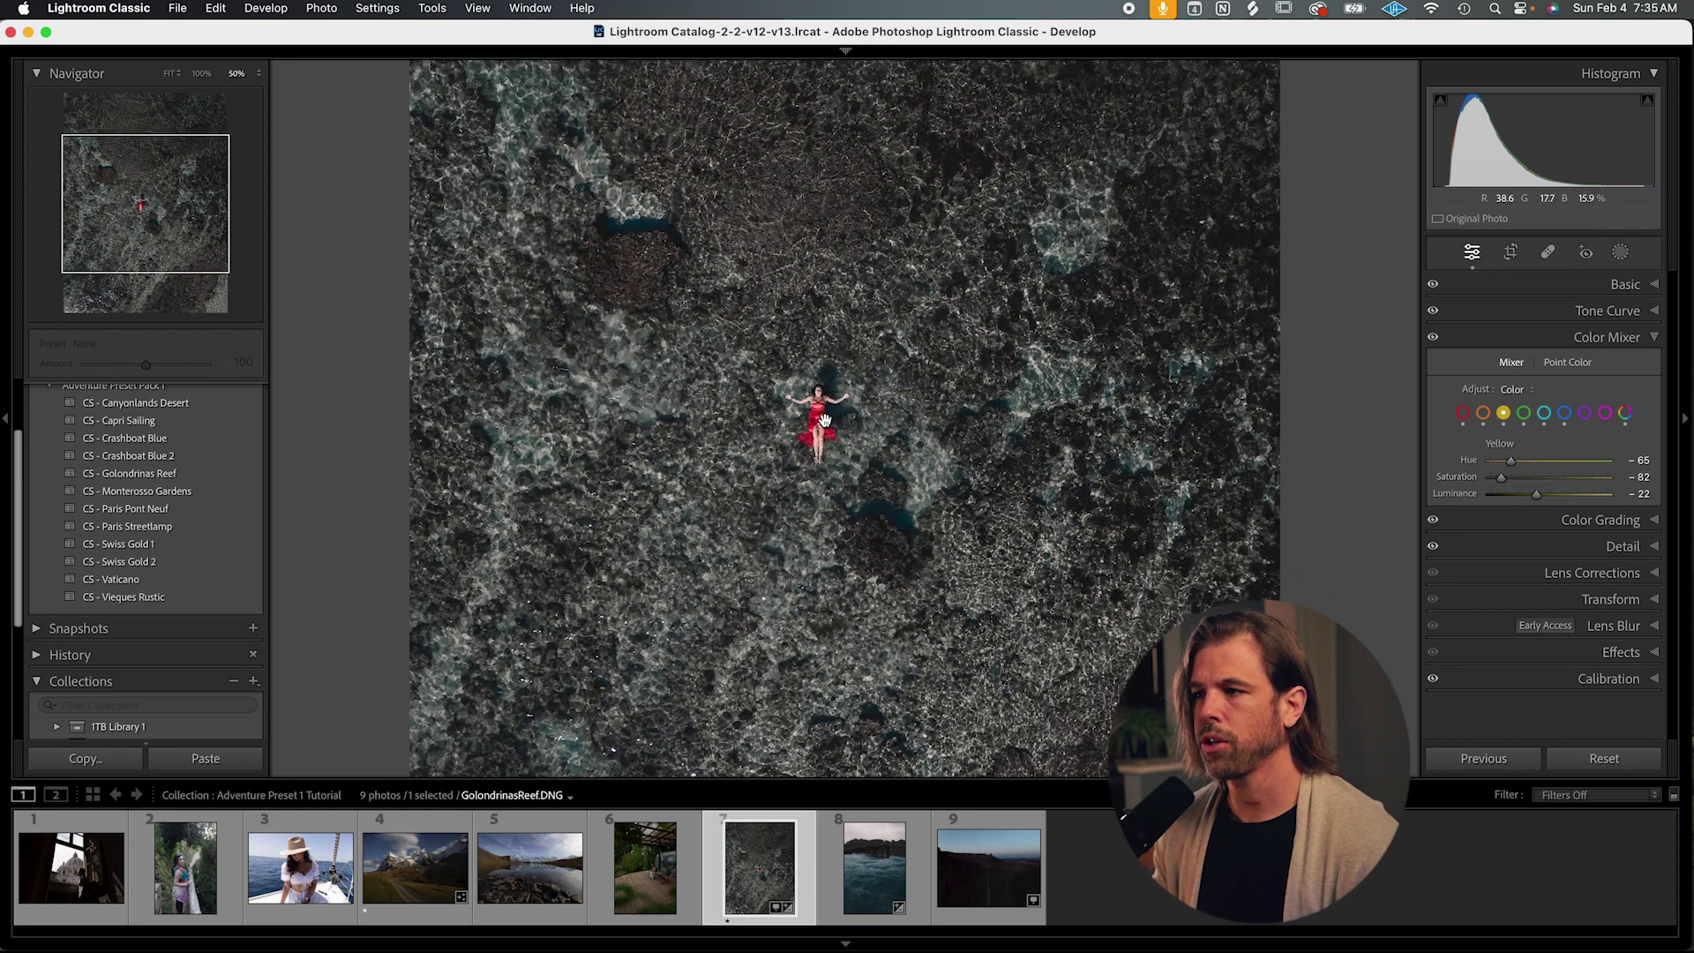
click(872, 434)
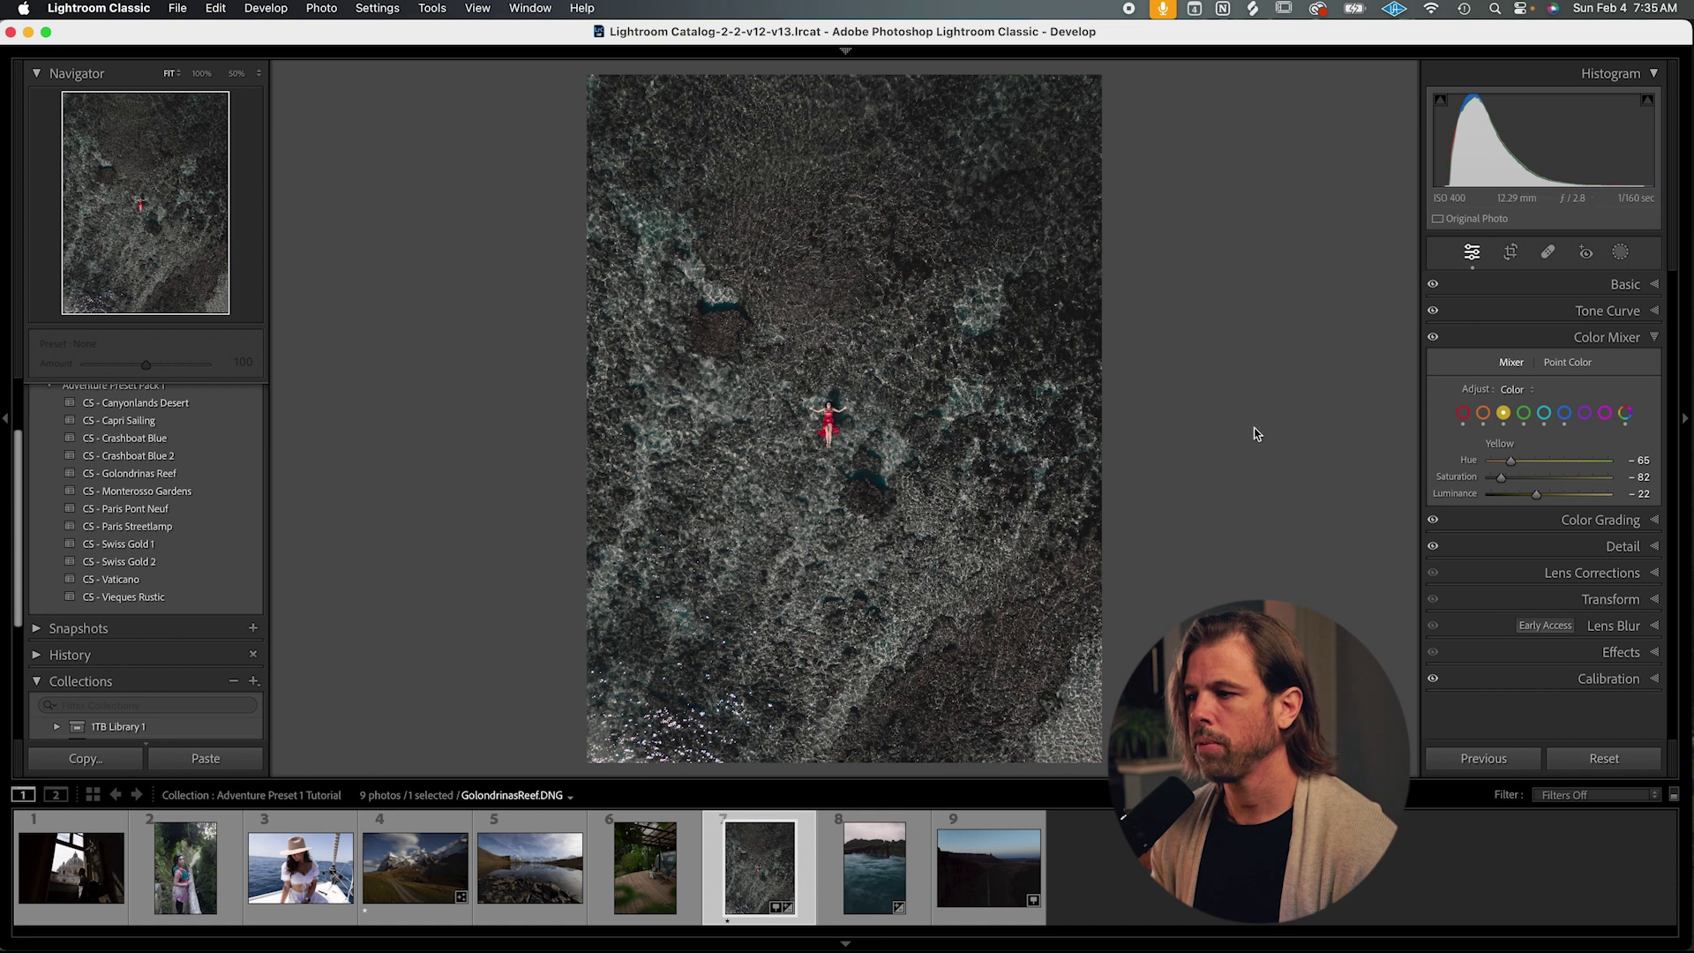
click(1463, 414)
mouse_move(1539, 463)
mouse_down()
mouse_move(1577, 460)
mouse_move(1511, 481)
mouse_move(1566, 463)
mouse_up()
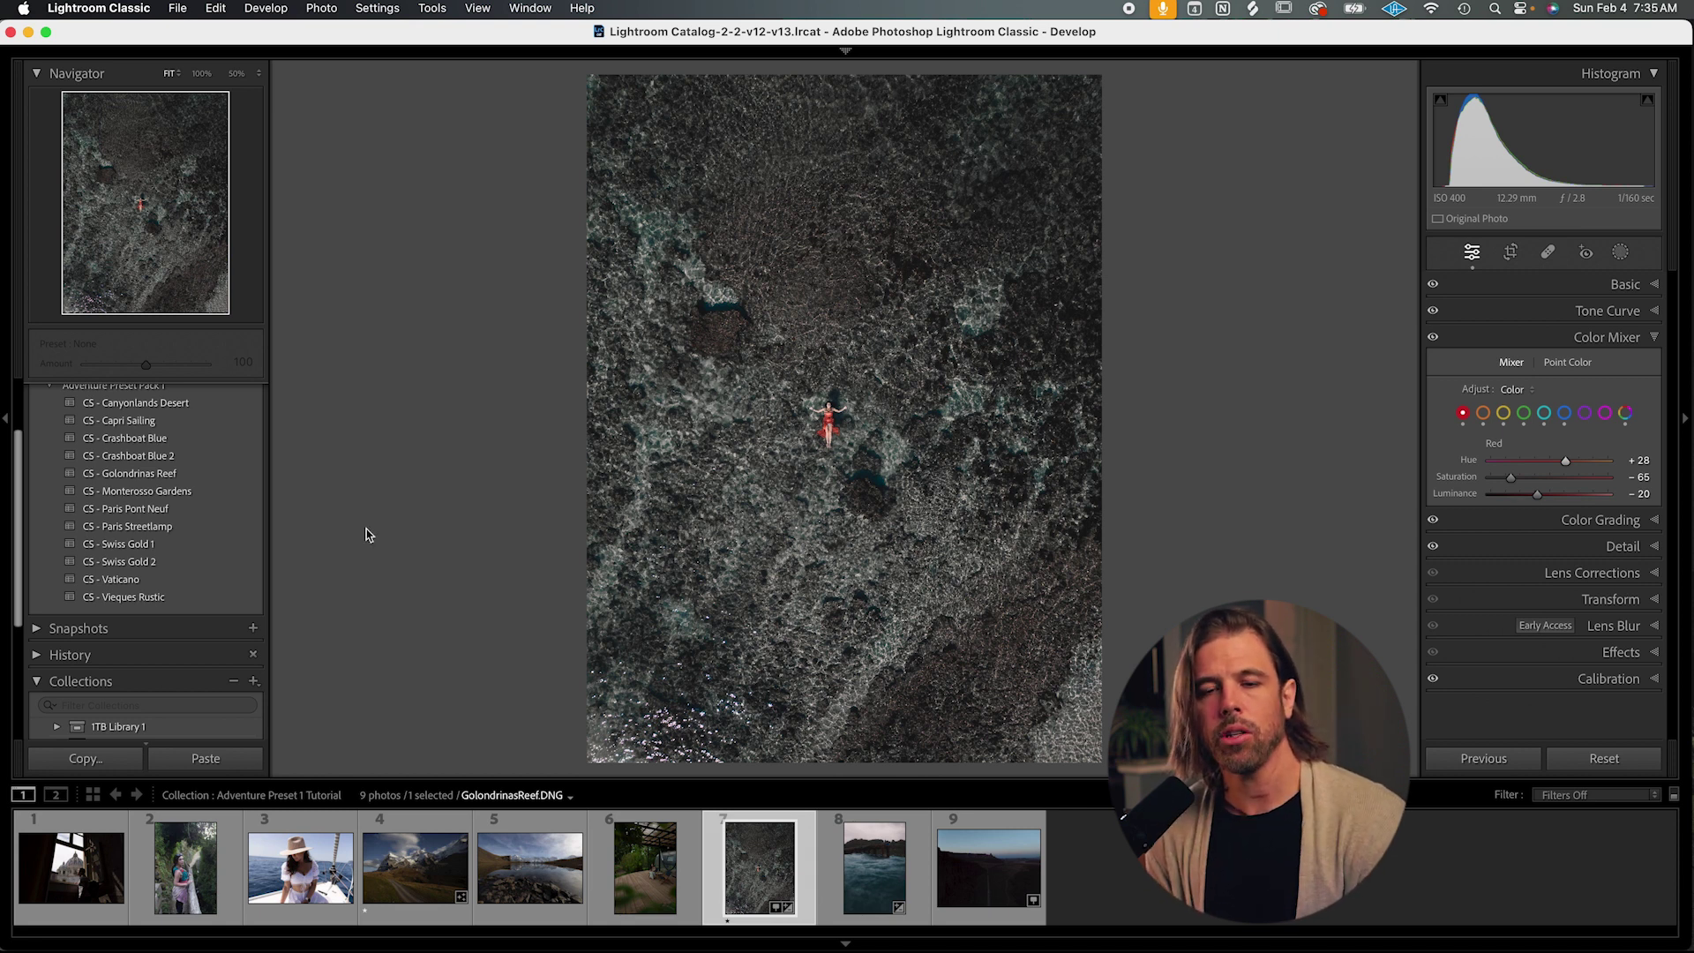
Apply the CS - Vaticano preset to the Vaticano window photo and check its point curve.
key(Home)
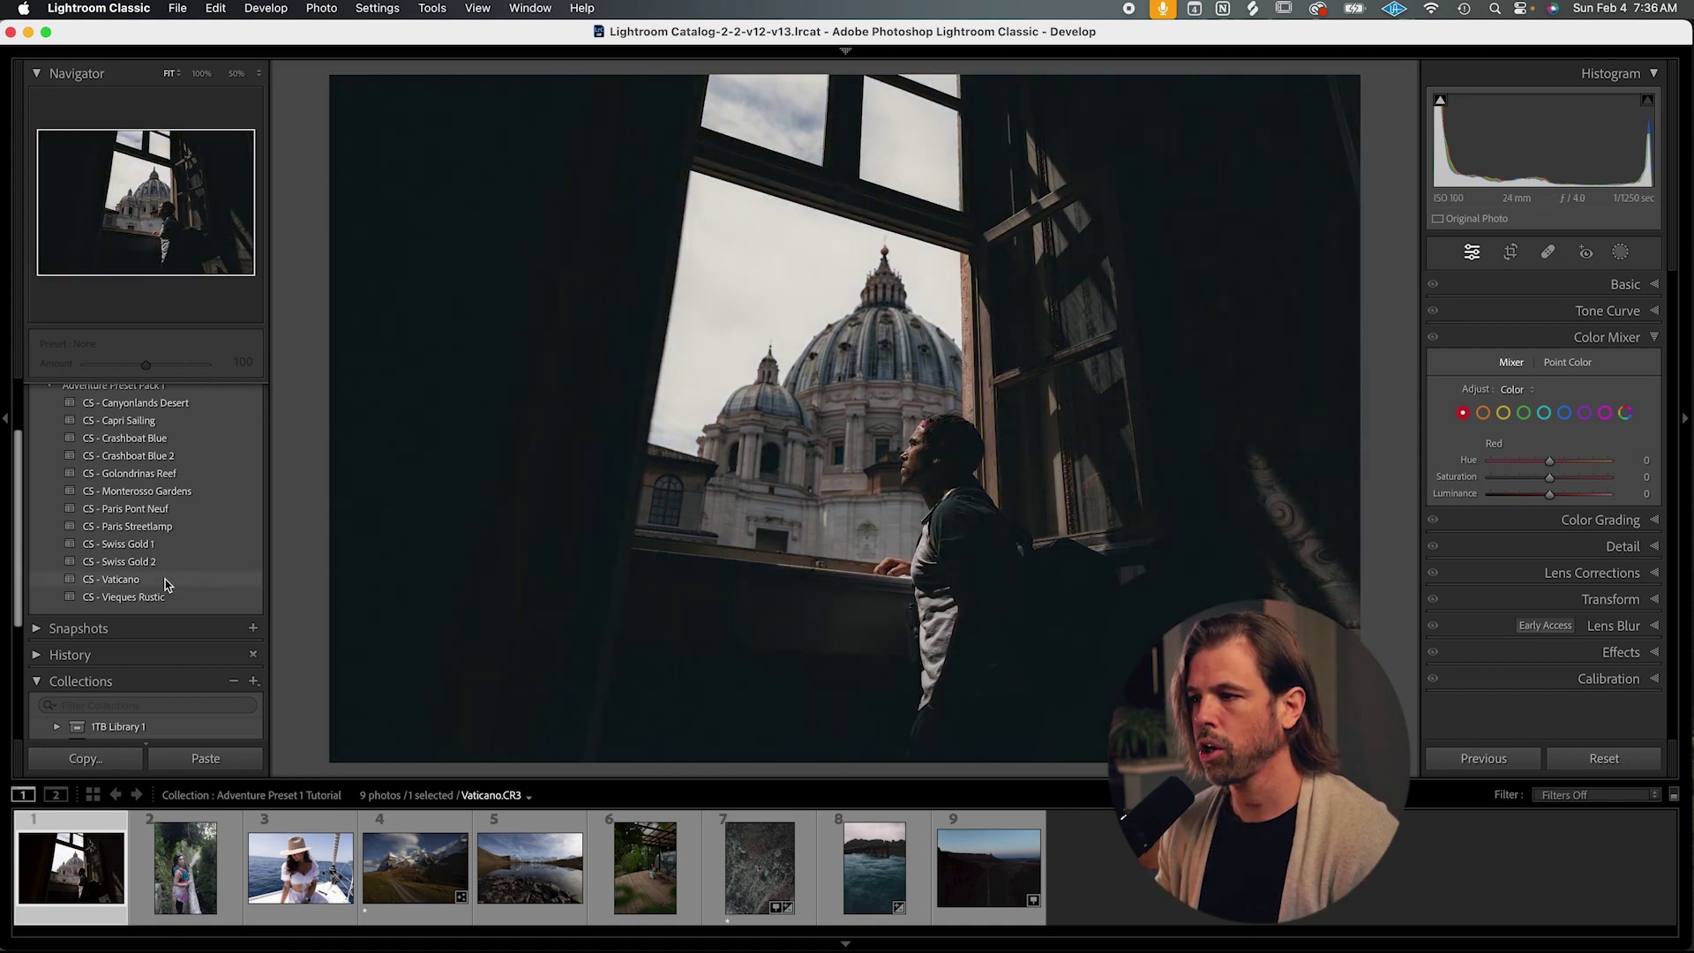
click(165, 584)
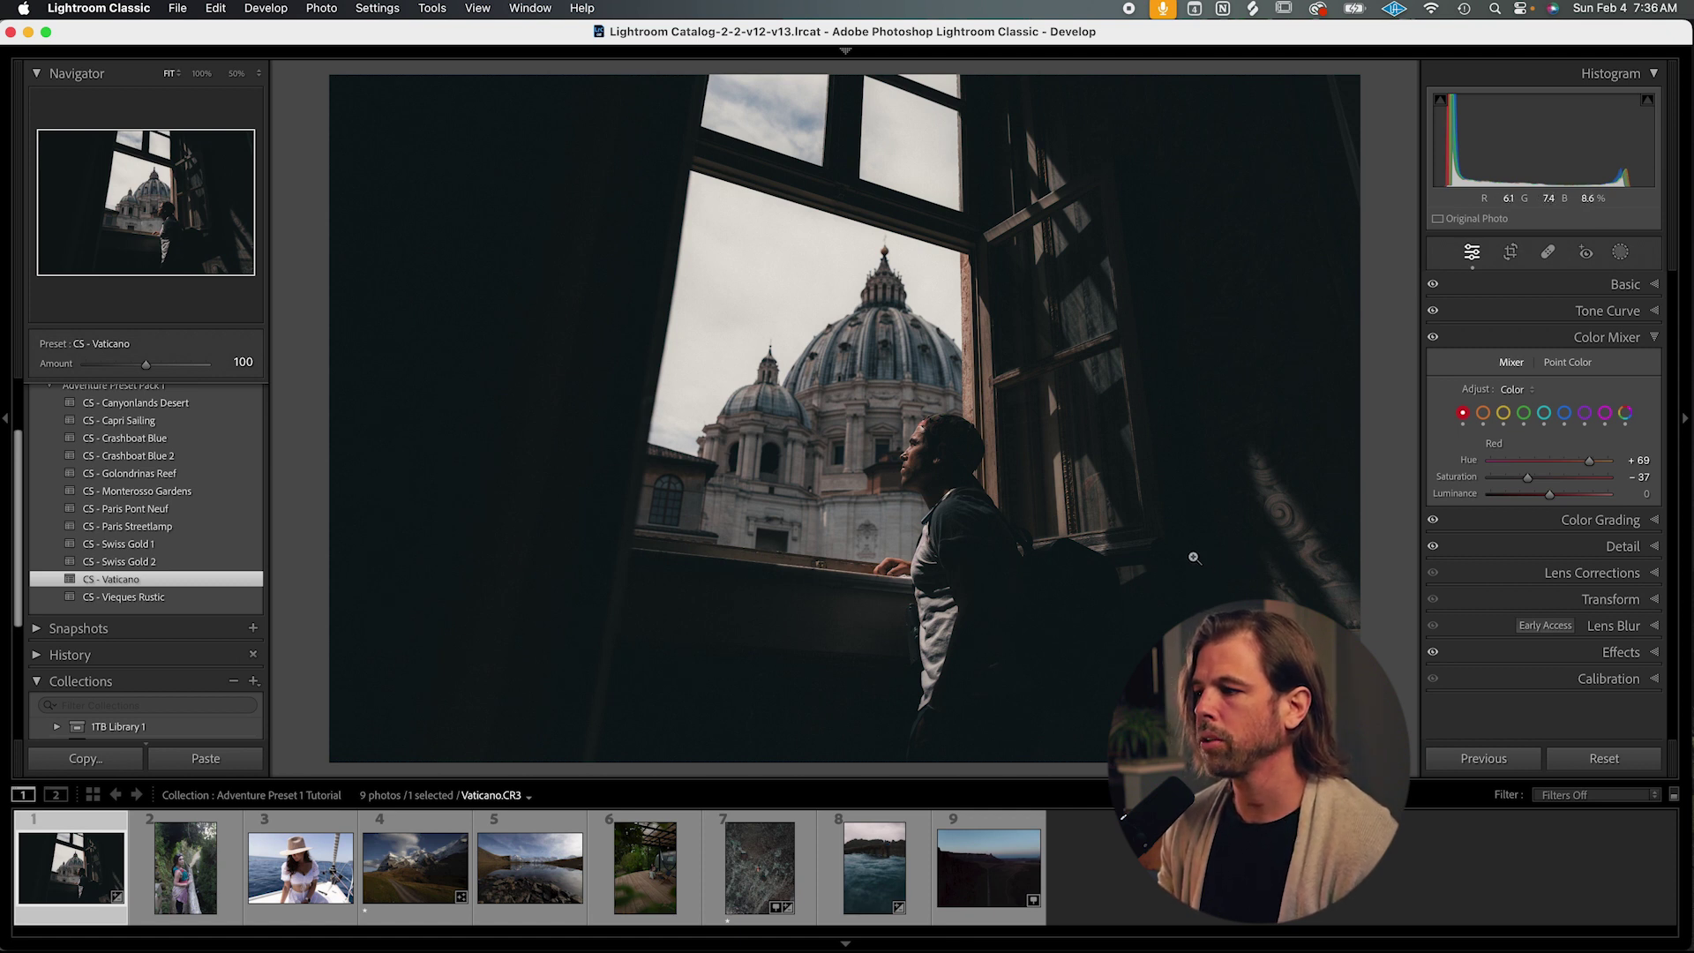
click(1647, 339)
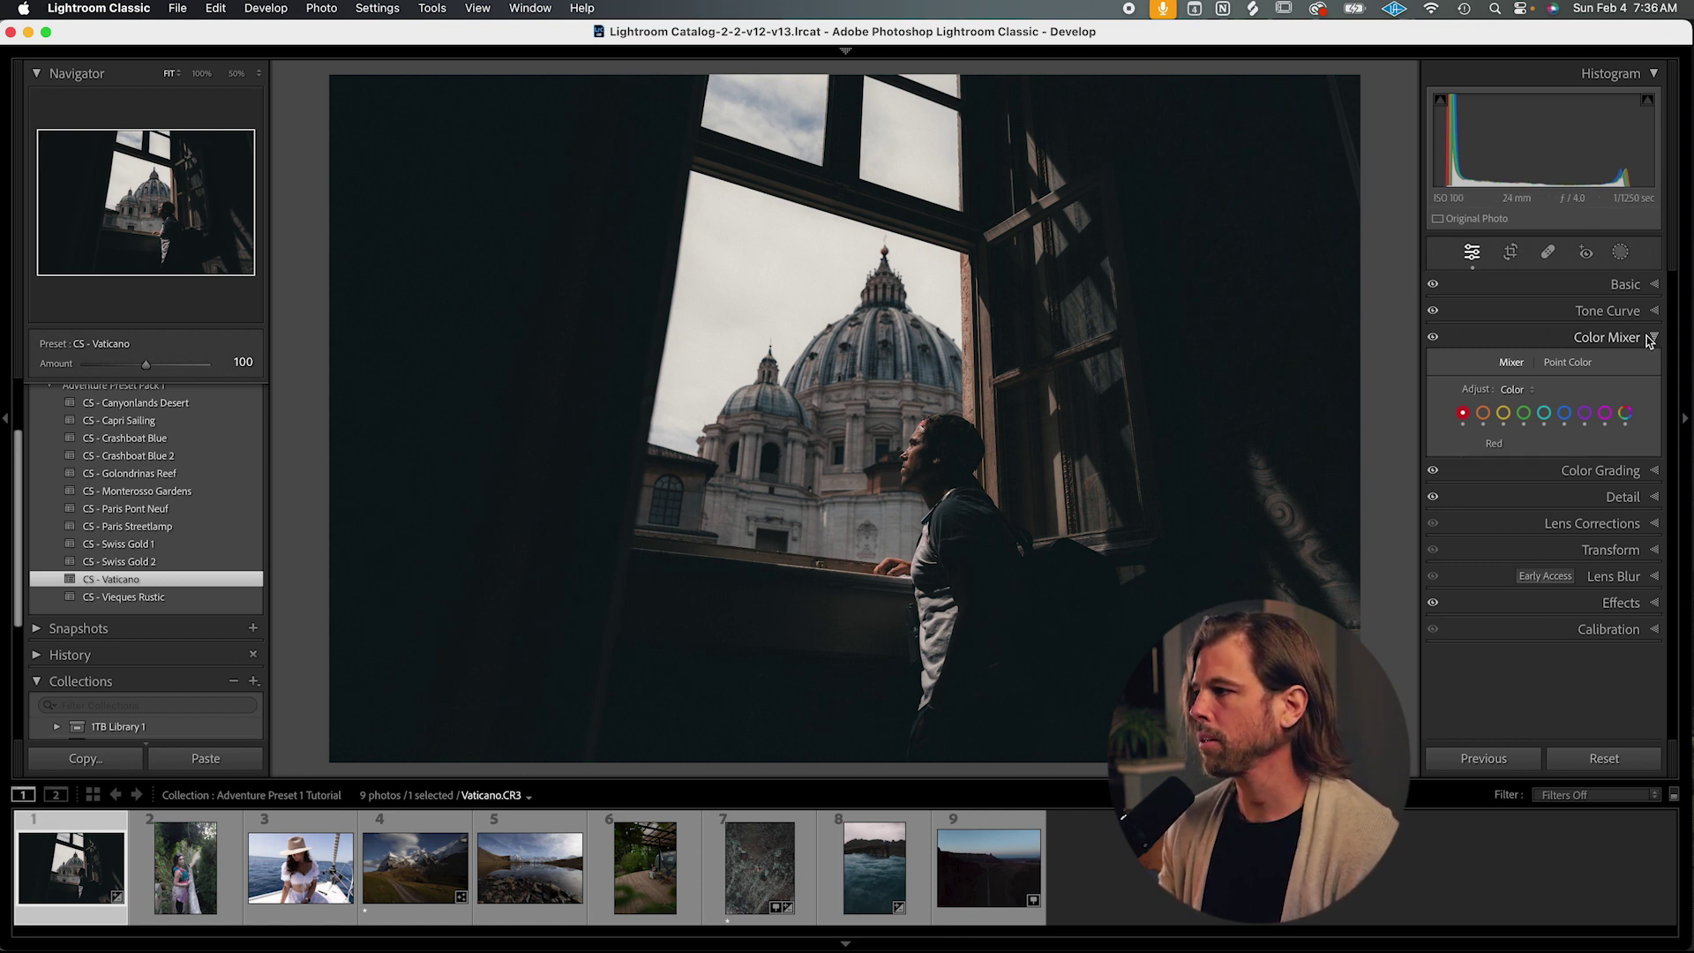
click(1607, 311)
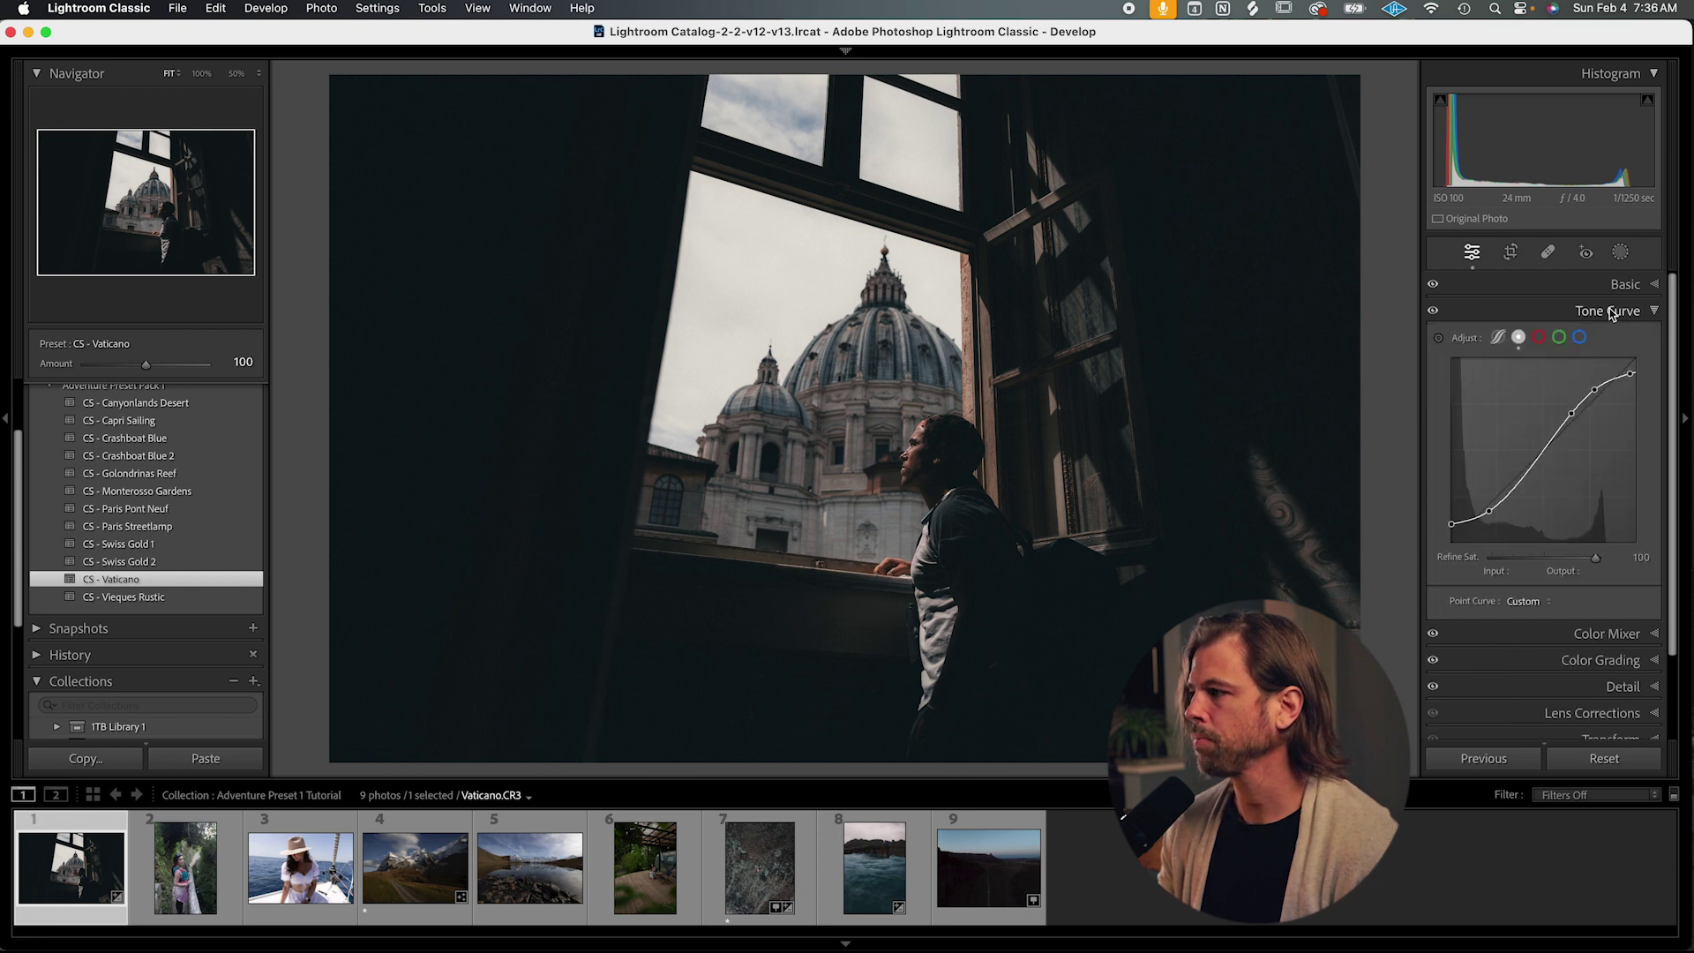
click(1609, 312)
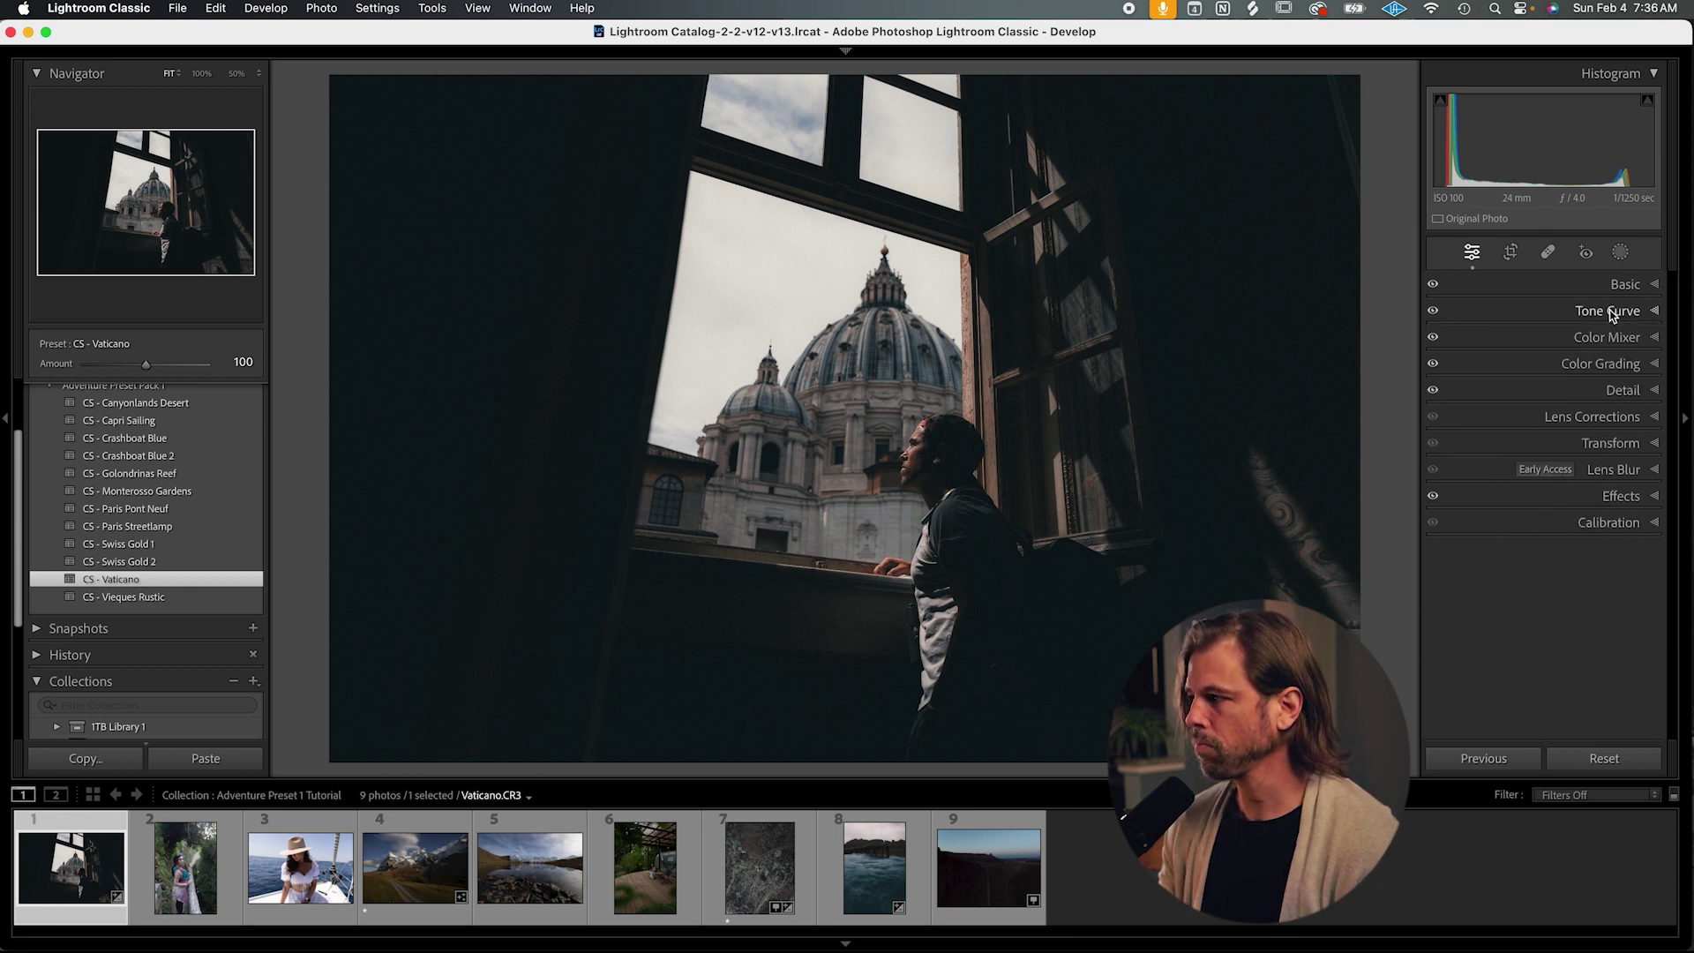
Add a linear gradient mask running diagonally from the dark curtain across the window to the shutter, with exposure 1.09, highlights -8 and shadows 20.
click(1622, 254)
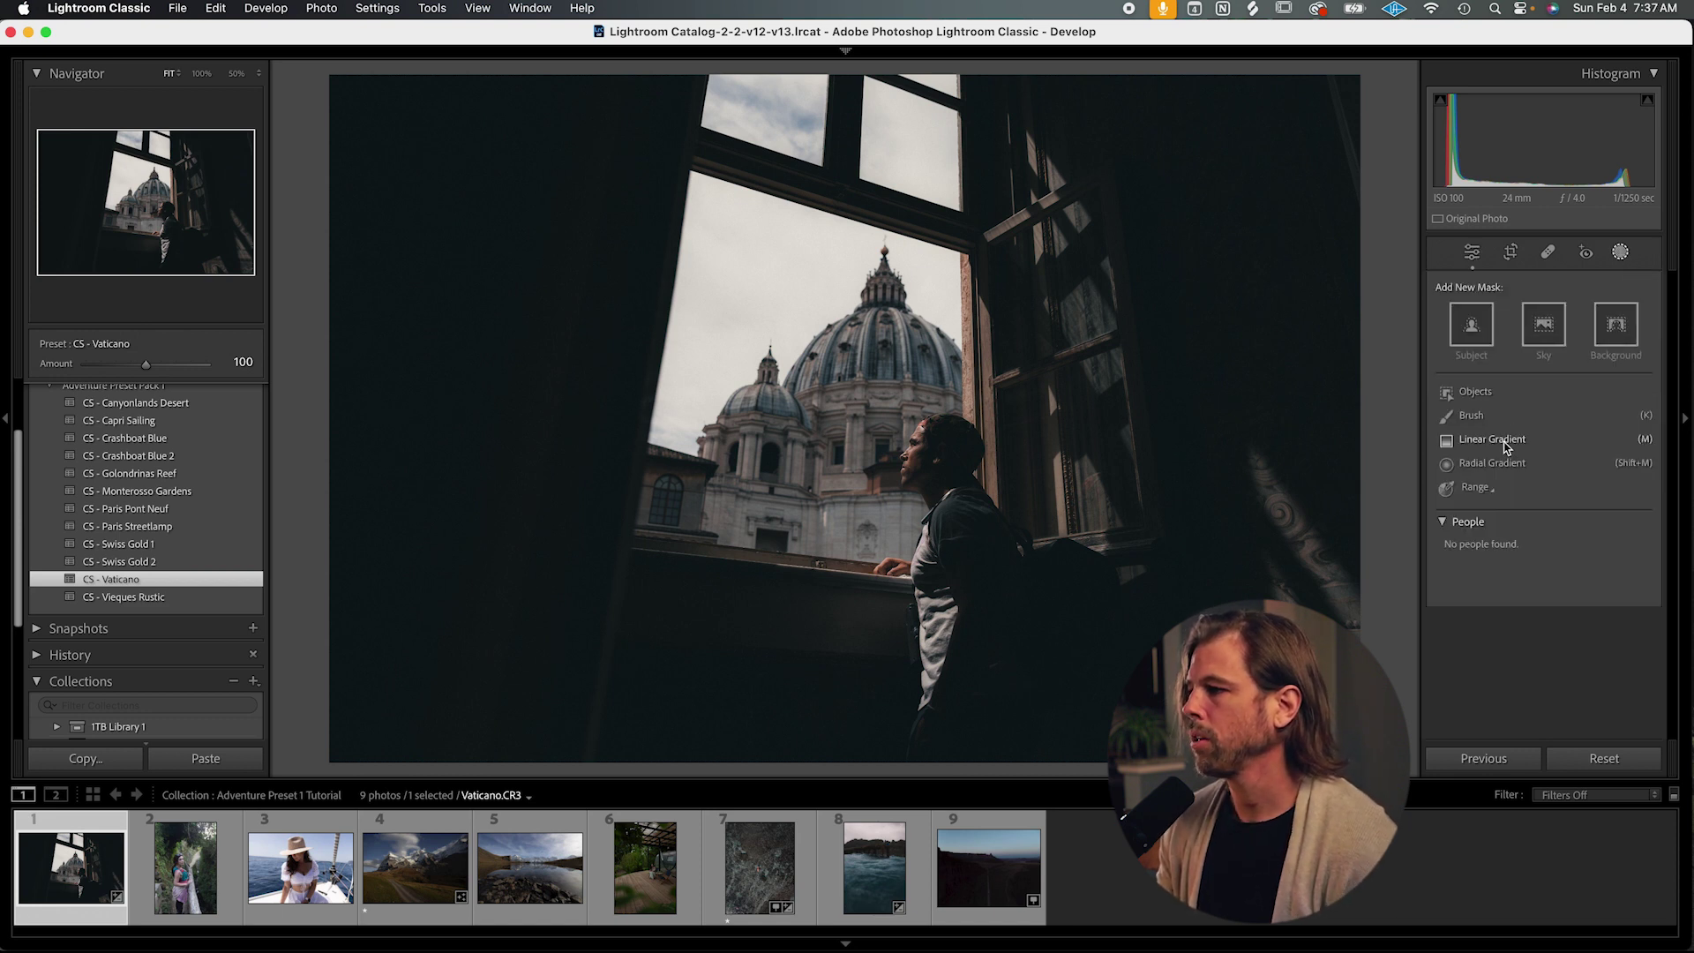
click(1505, 447)
mouse_move(575, 207)
mouse_down()
mouse_move(883, 291)
mouse_move(1154, 423)
mouse_up()
drag(574, 208, 582, 216)
mouse_move(1551, 428)
mouse_down()
mouse_move(1565, 431)
mouse_move(1539, 468)
mouse_move(1563, 484)
mouse_move(1564, 434)
mouse_up()
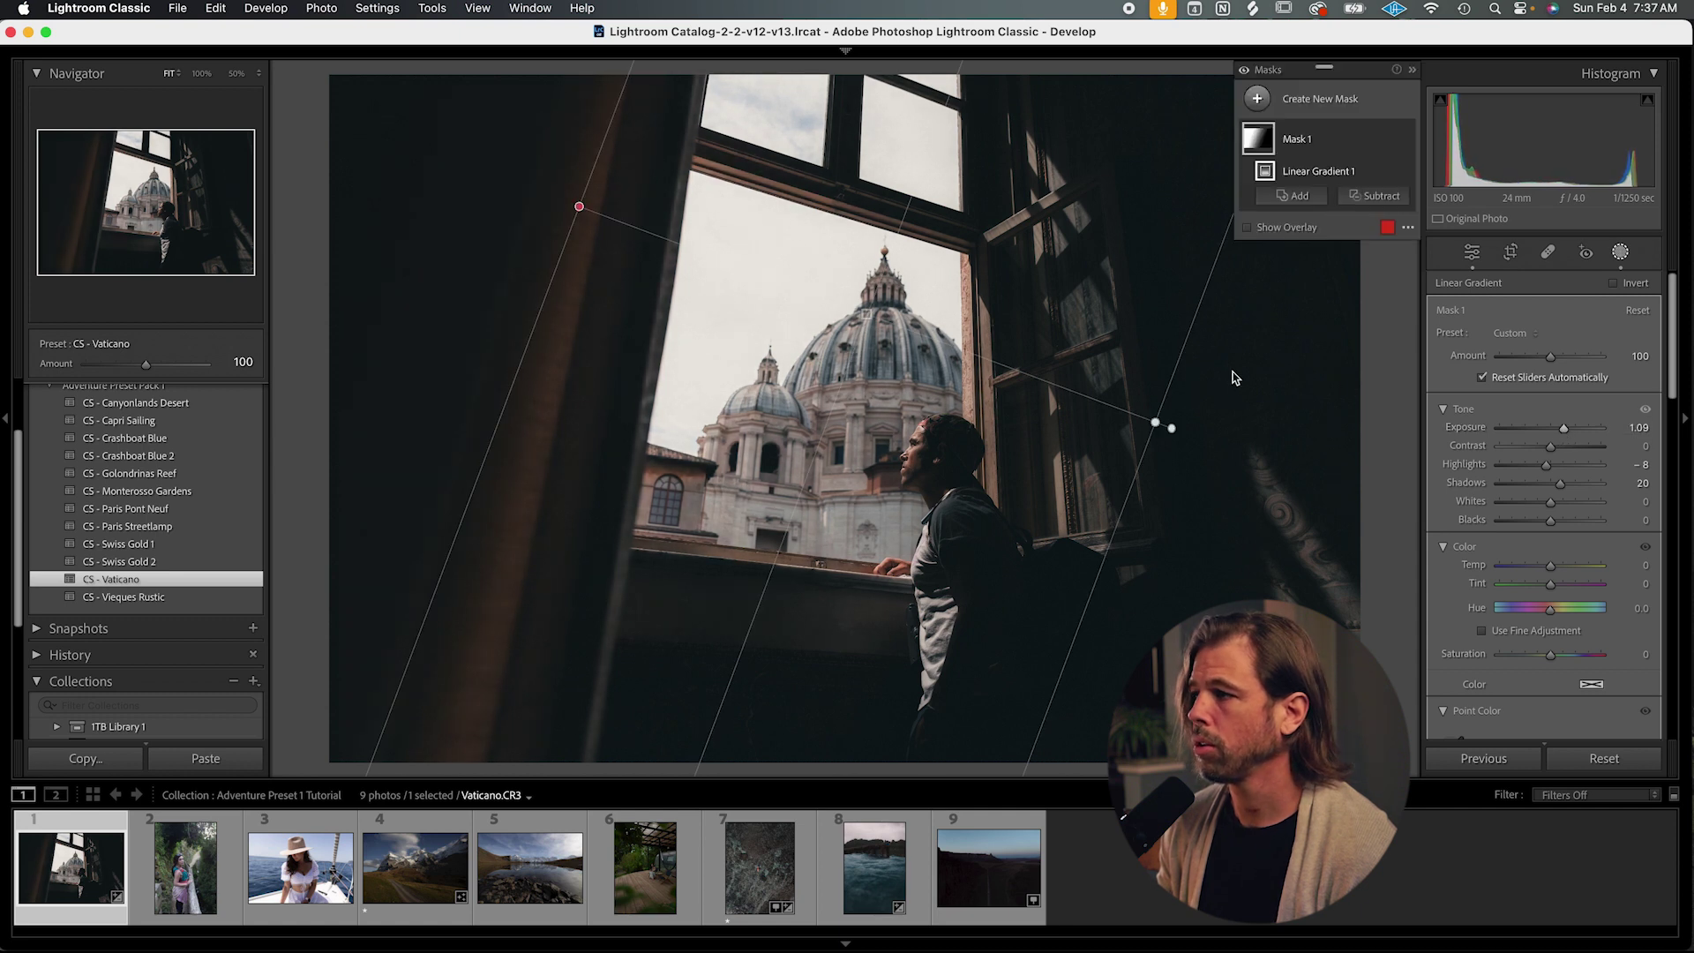
Toggle the visibility of Mask 1 to compare the Vaticano photo with and without the gradient, leaving the mask on.
click(1408, 139)
click(1408, 140)
click(1408, 139)
click(1408, 140)
click(1408, 139)
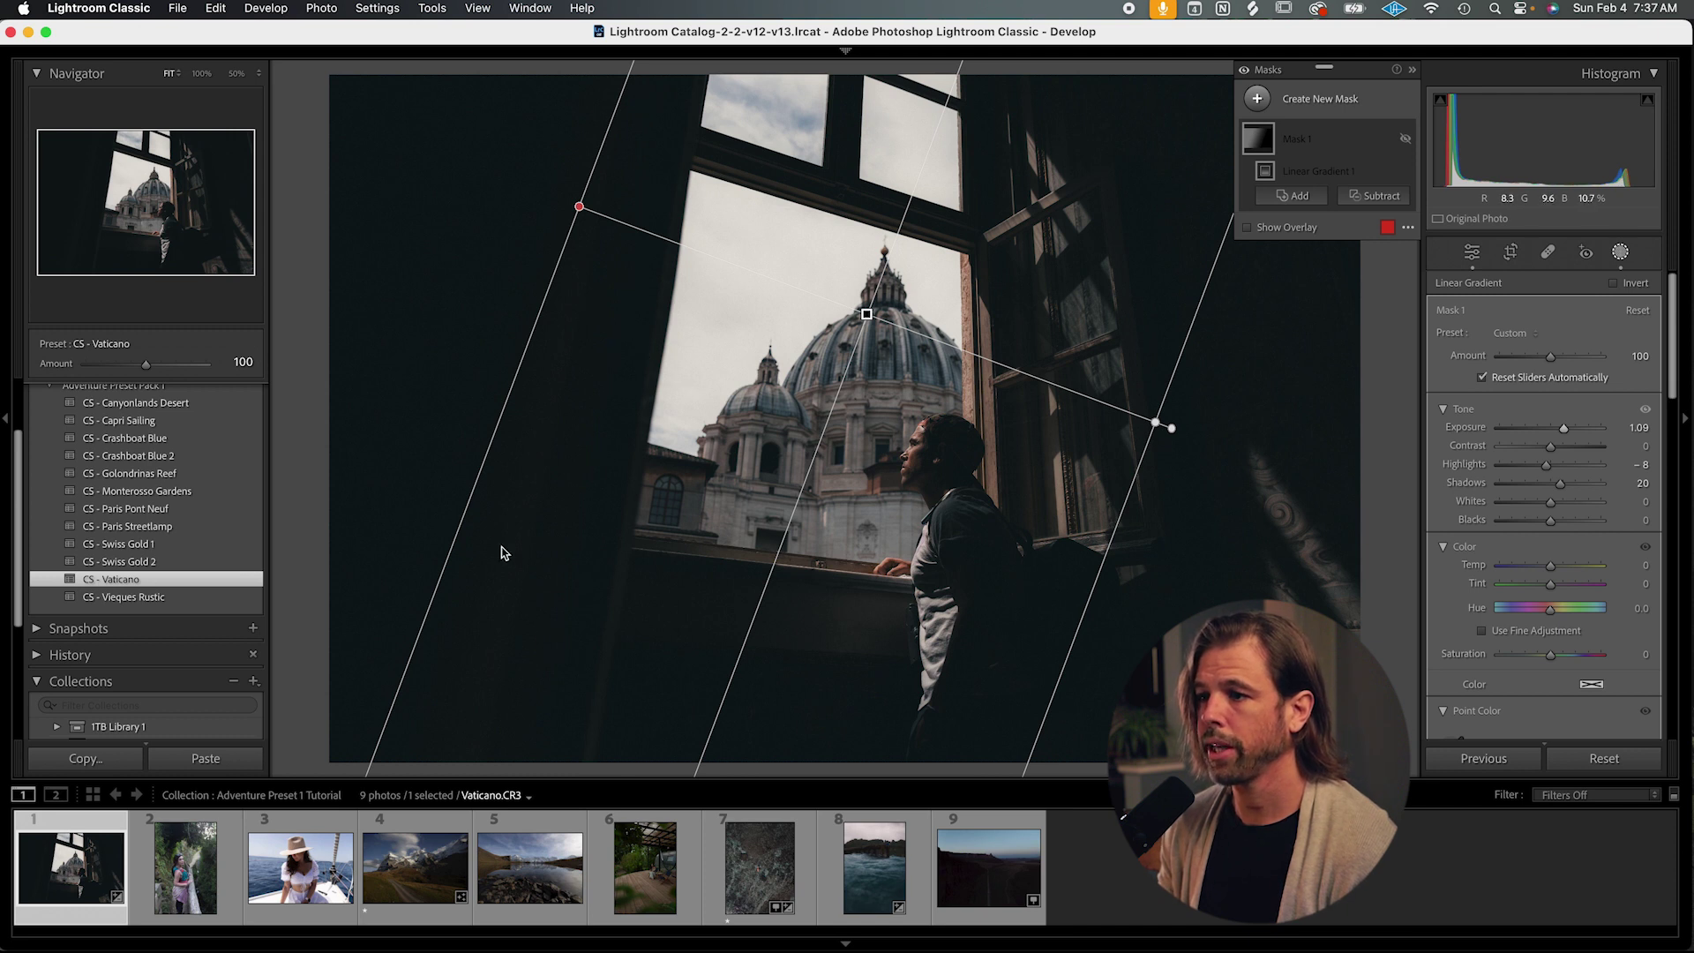
click(1405, 138)
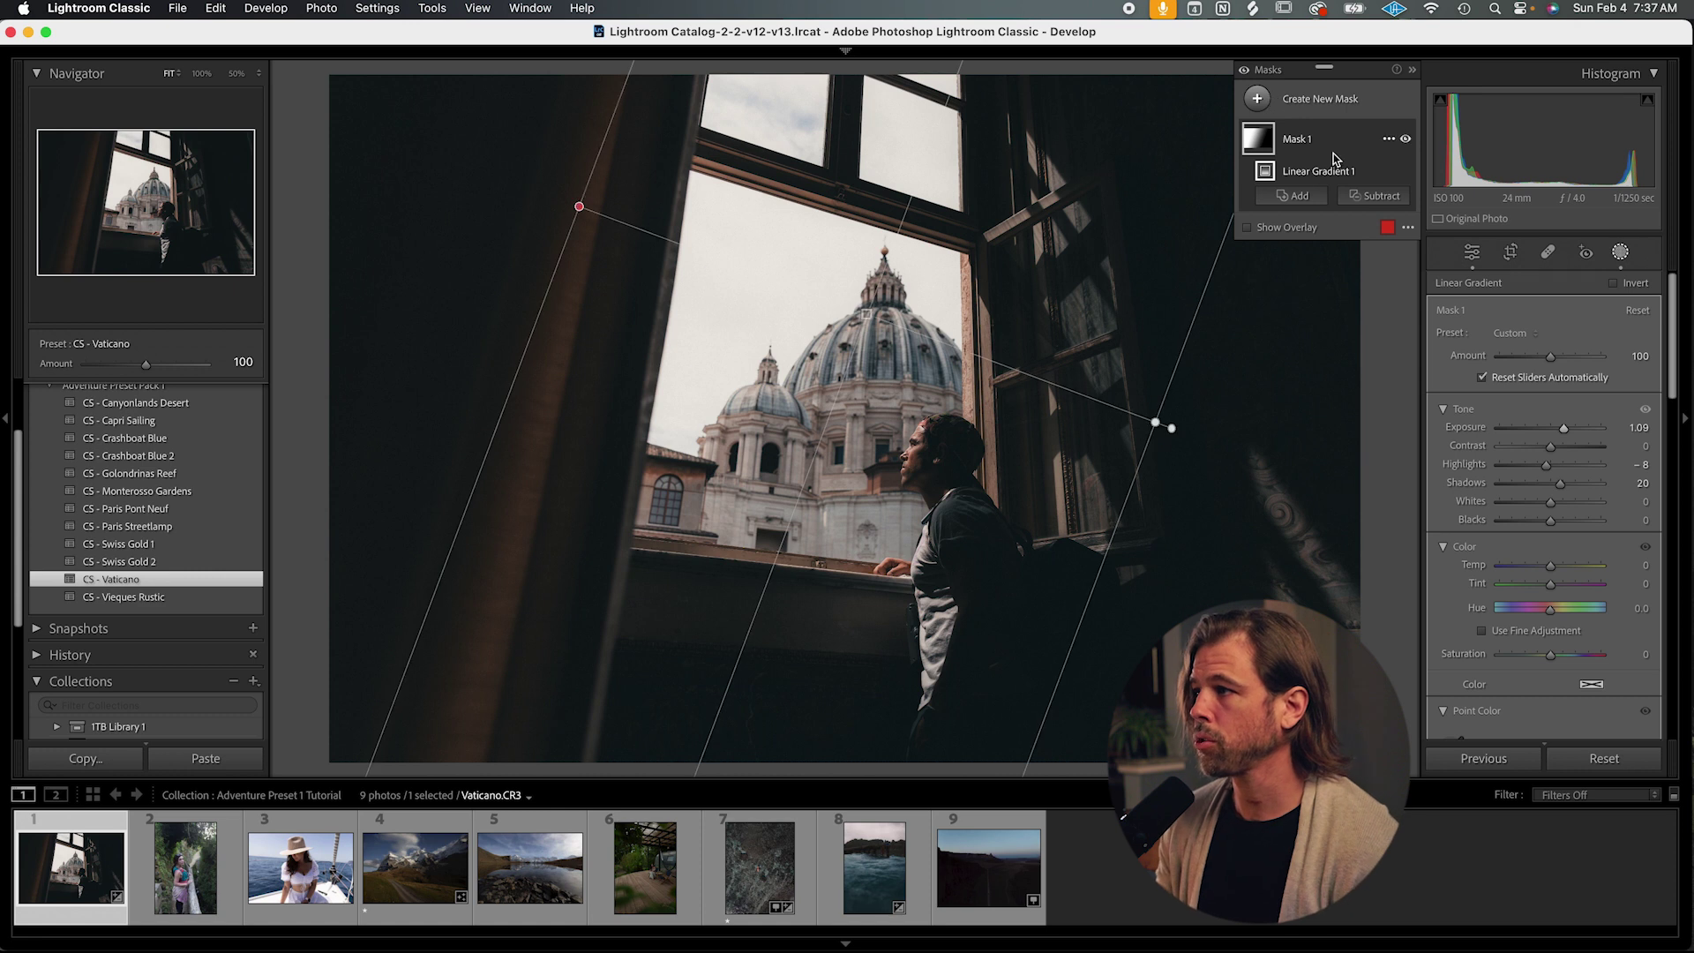
Subtract a linear gradient from Mask 1 over the dark curtain, aligning it with the window frame's edge.
click(1369, 199)
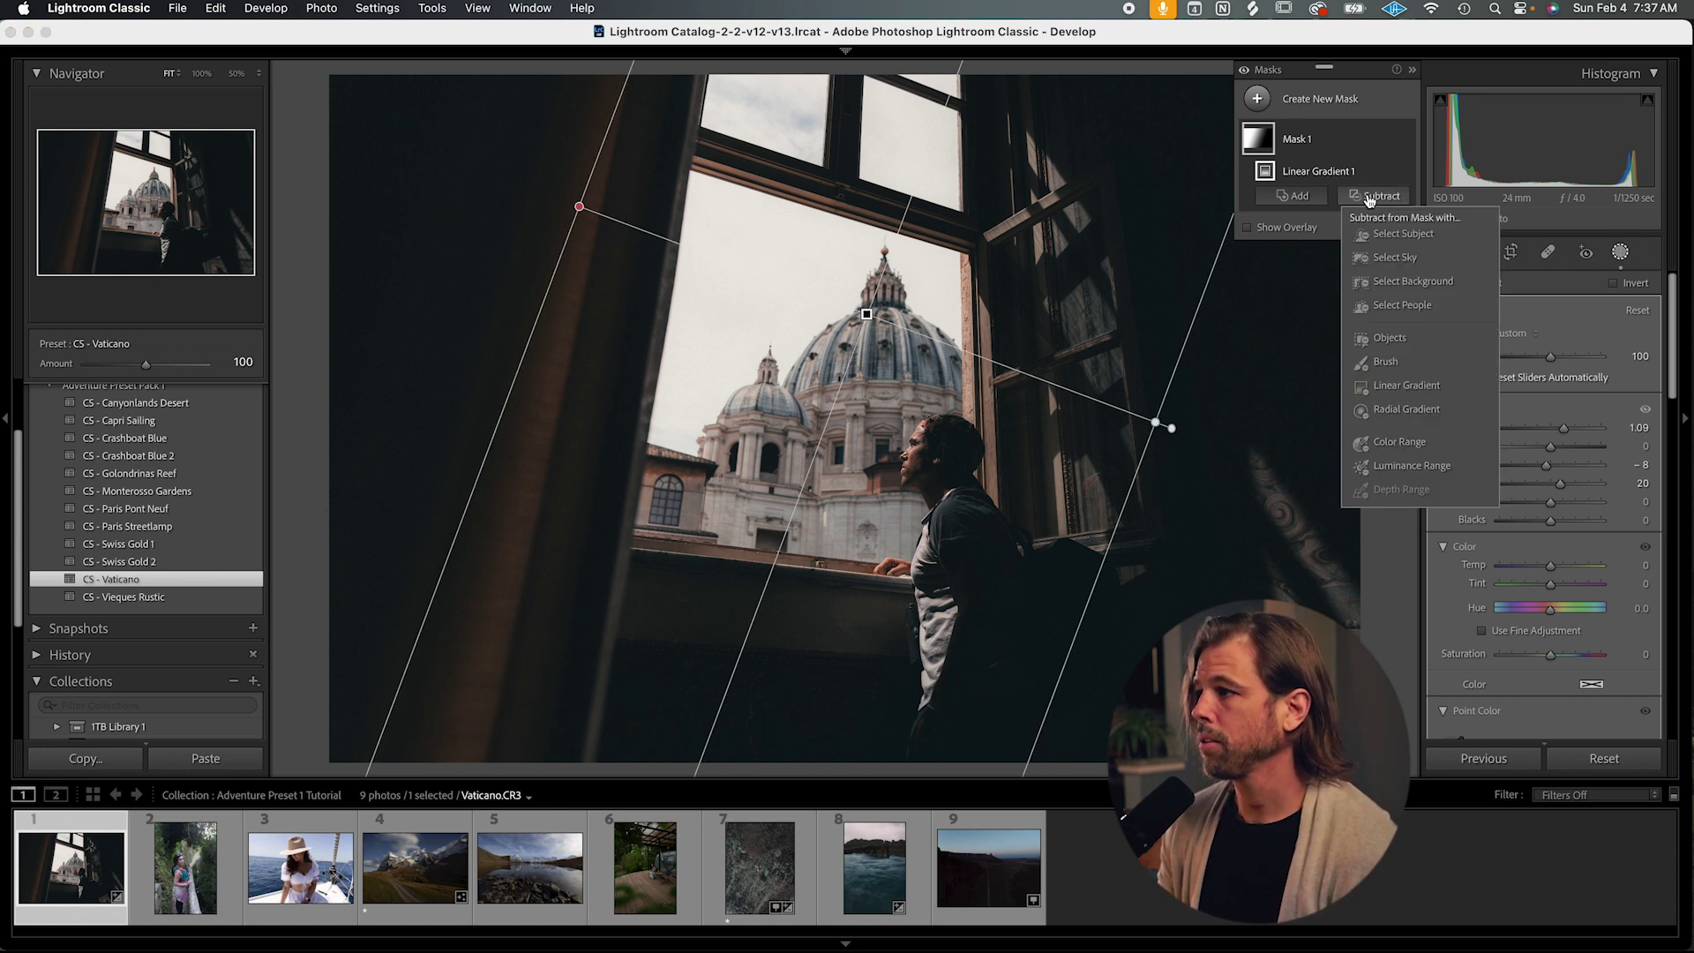
click(1409, 386)
drag(473, 303, 750, 357)
drag(623, 332, 666, 366)
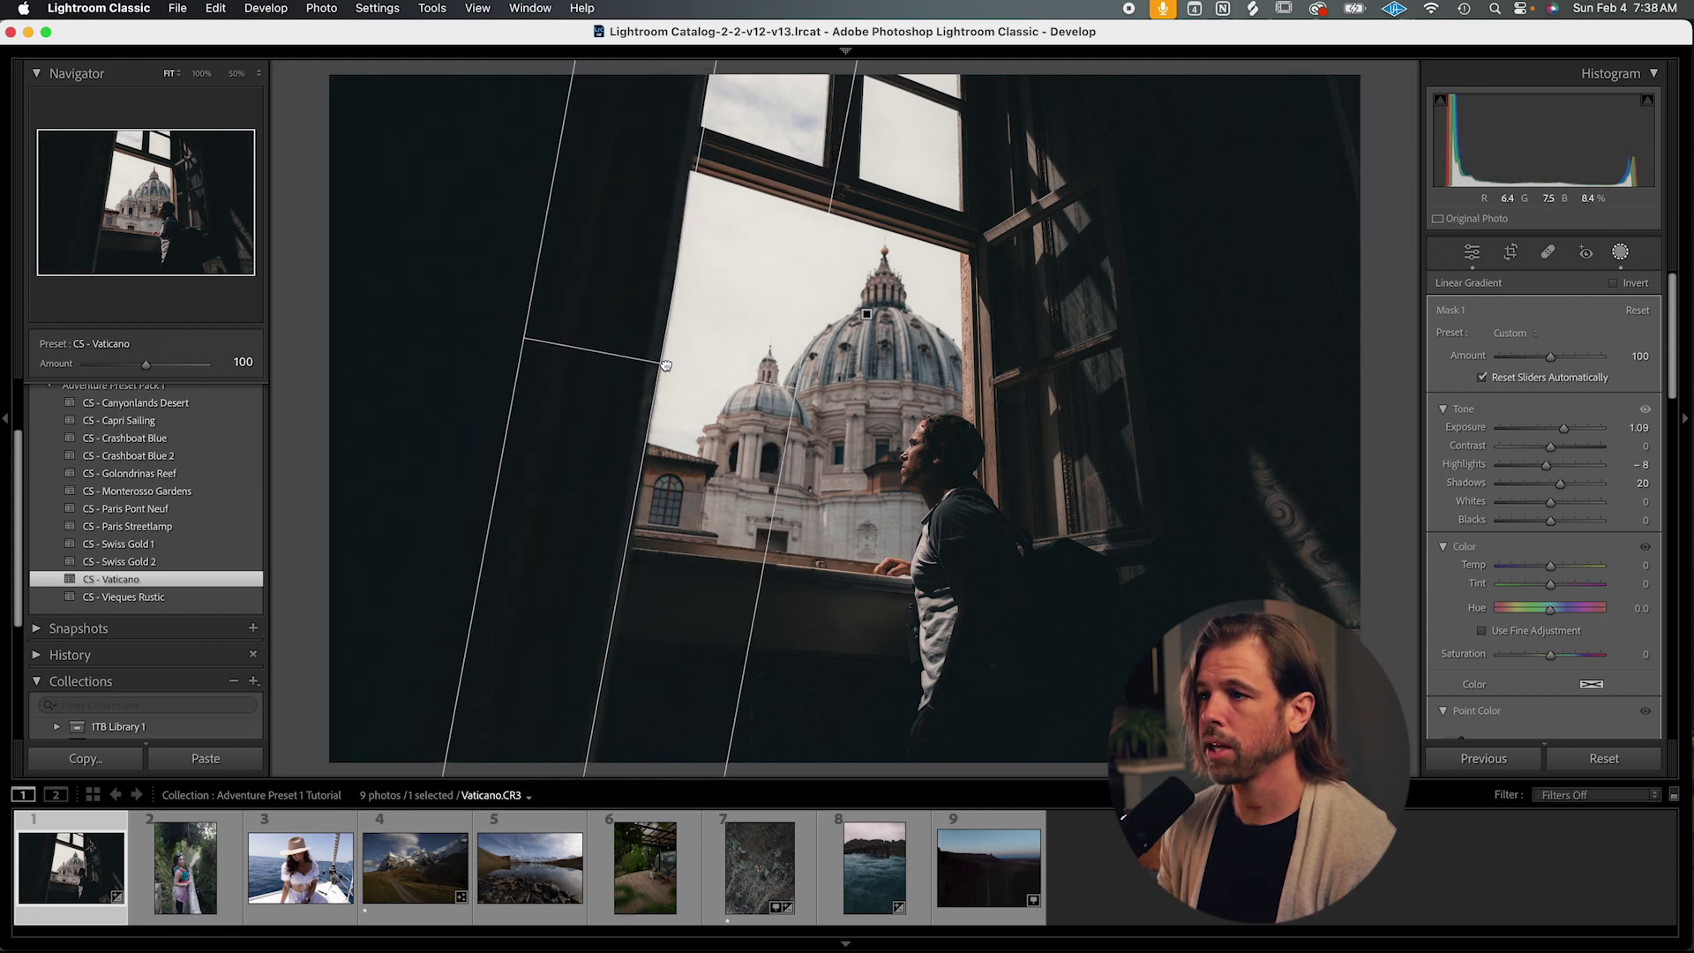
Fine-tune the gradient subtracted from Mask 1 so its fade follows the boundary between the curtain and the window frame.
drag(792, 386, 762, 380)
mouse_move(643, 360)
drag(651, 364, 656, 362)
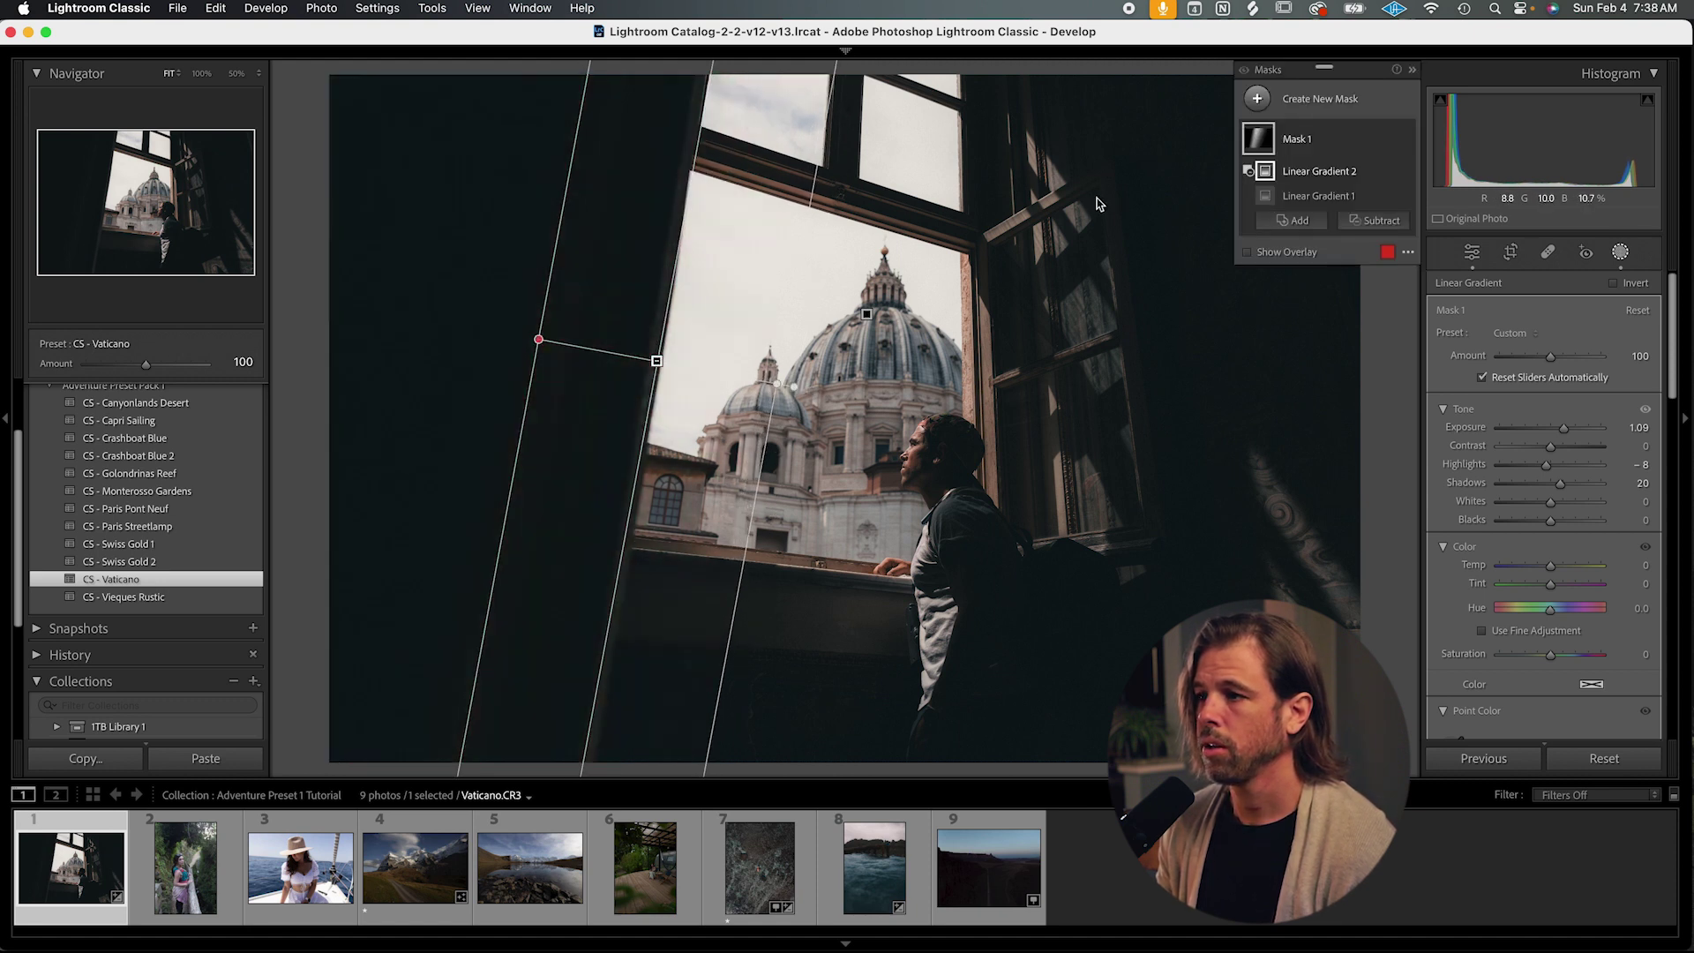
Toggle the subtracted gradient and the whole of Mask 1 off and on to compare their effects, leaving both enabled.
mouse_move(1263, 150)
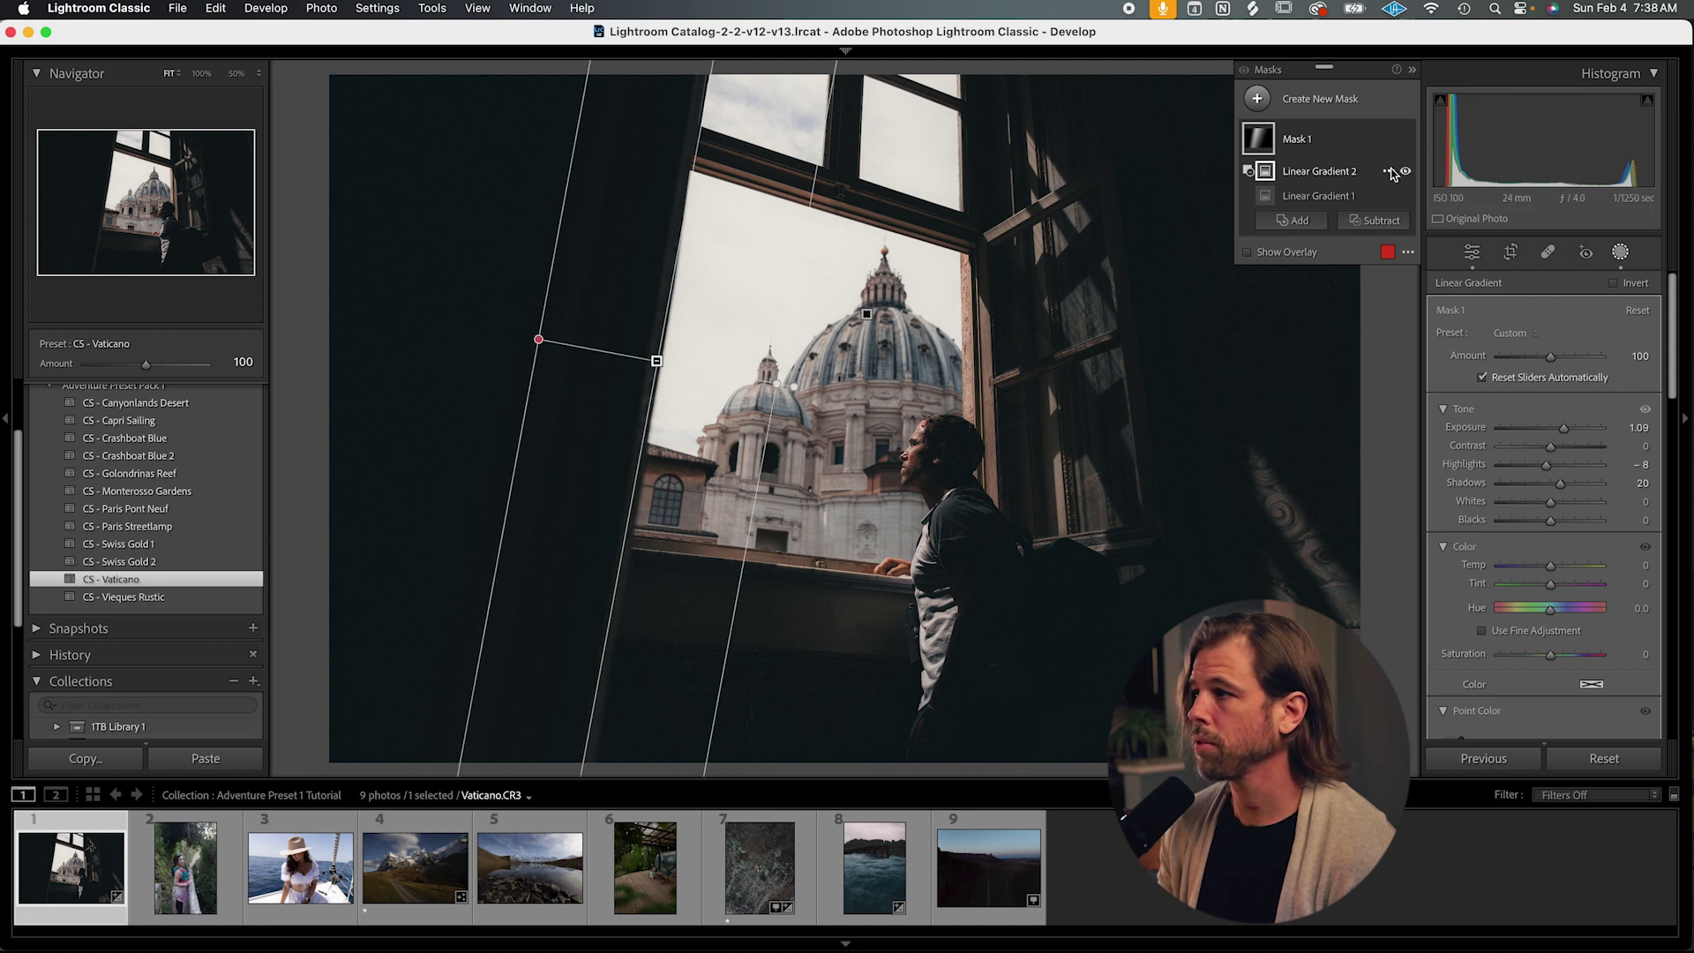
click(1406, 172)
click(1406, 173)
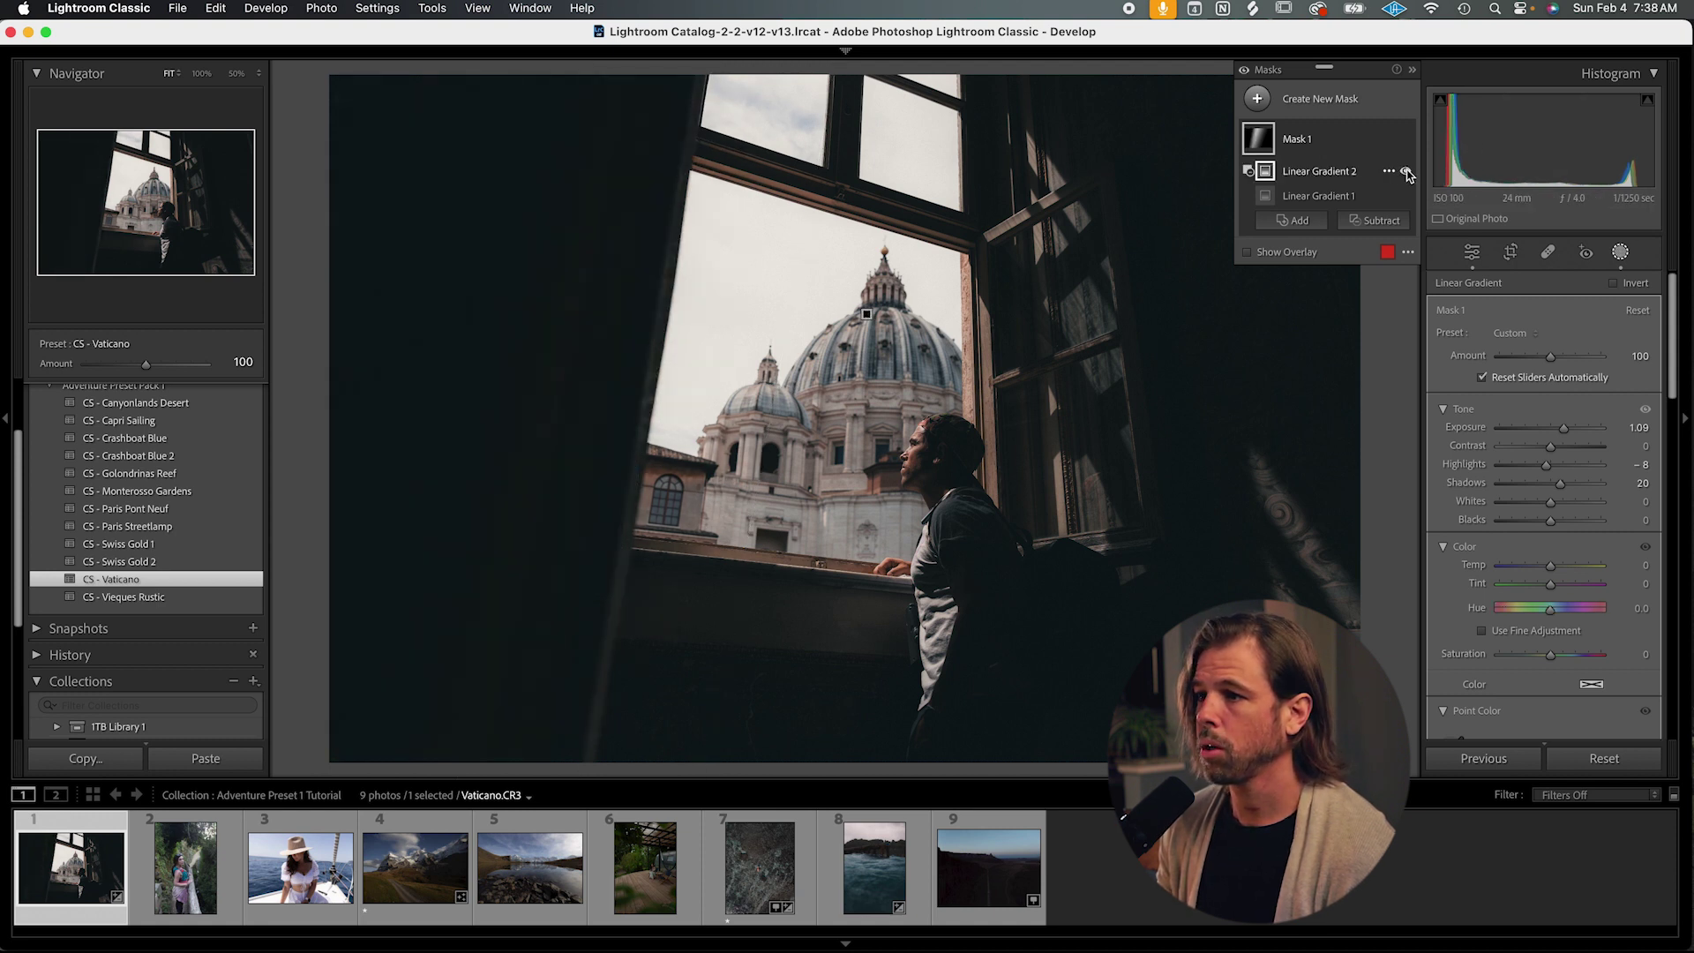
click(1406, 140)
click(1406, 140)
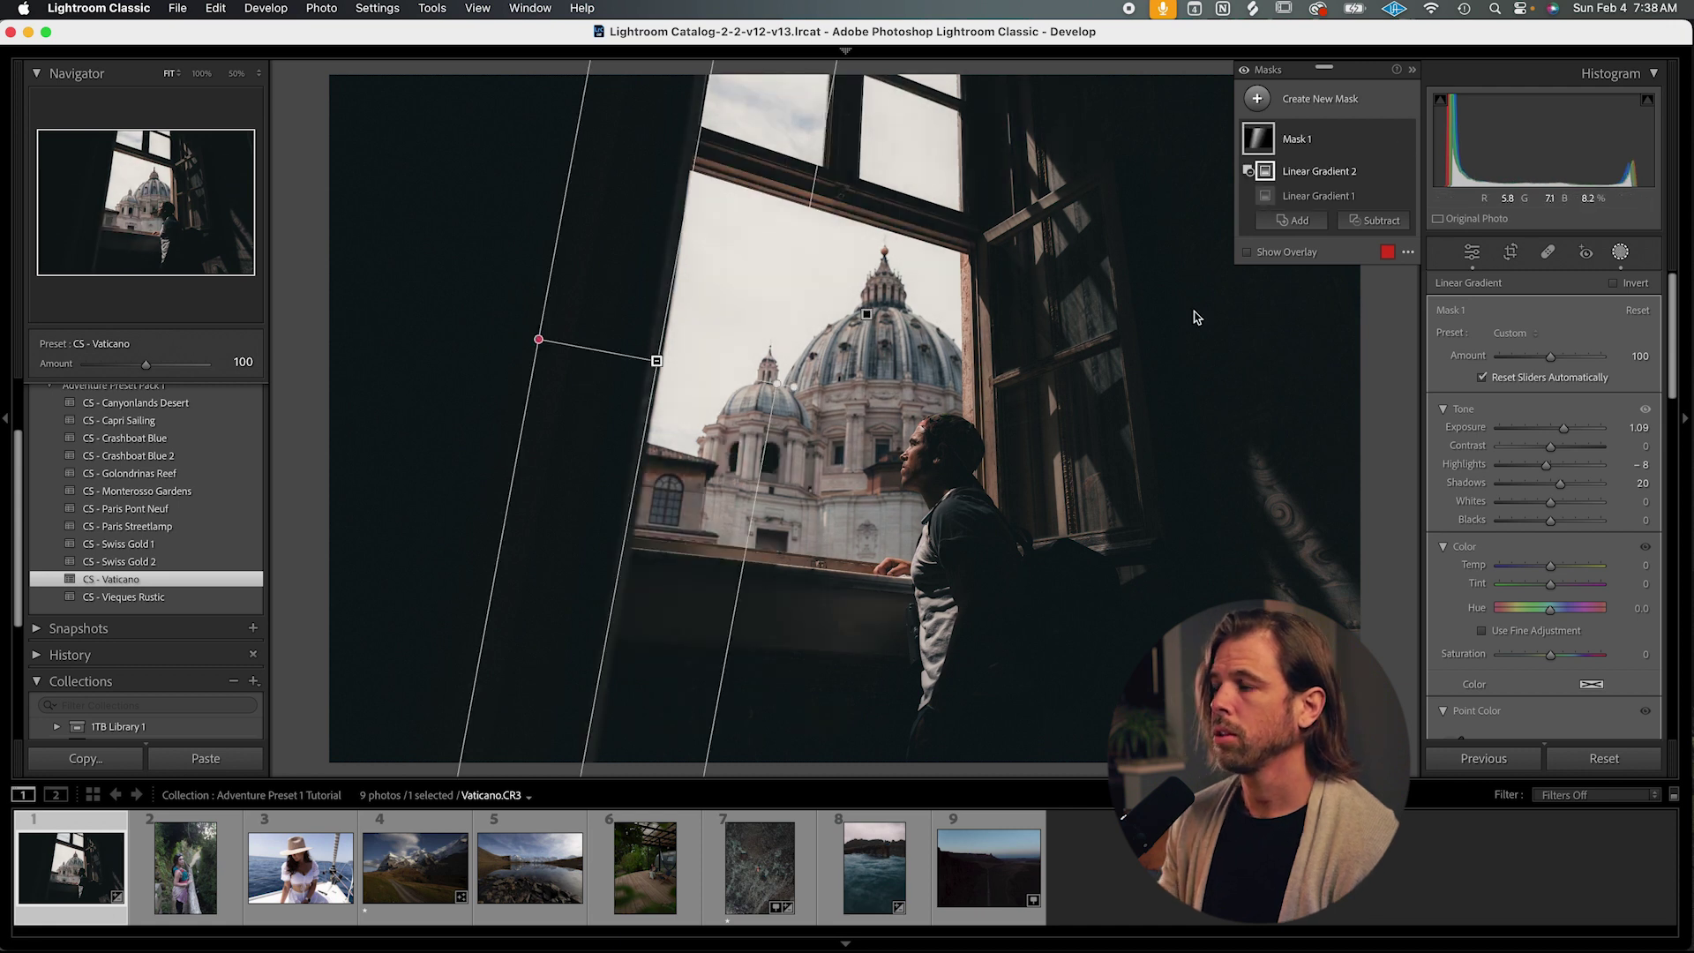
Add a linear gradient mask across the photo's lower area with exposure -0.30, contrast 15, highlights -18 and shadows -49.
click(1259, 99)
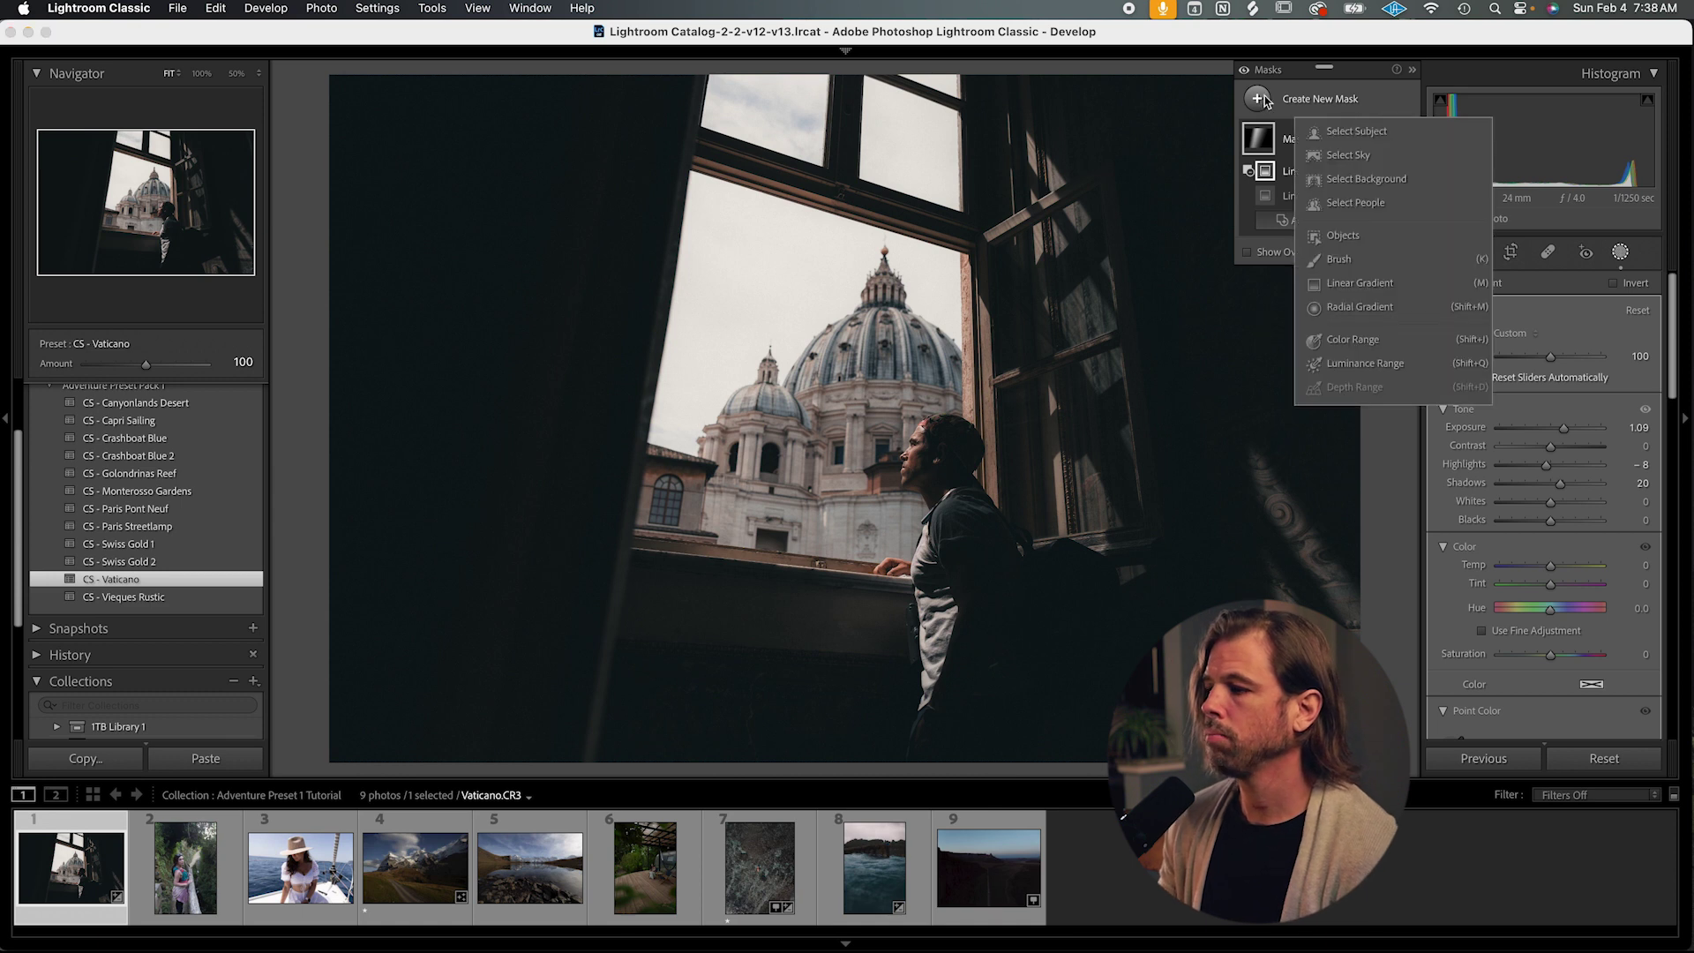
click(1346, 282)
drag(1000, 760, 961, 302)
drag(979, 538, 1007, 772)
drag(1550, 428, 1523, 487)
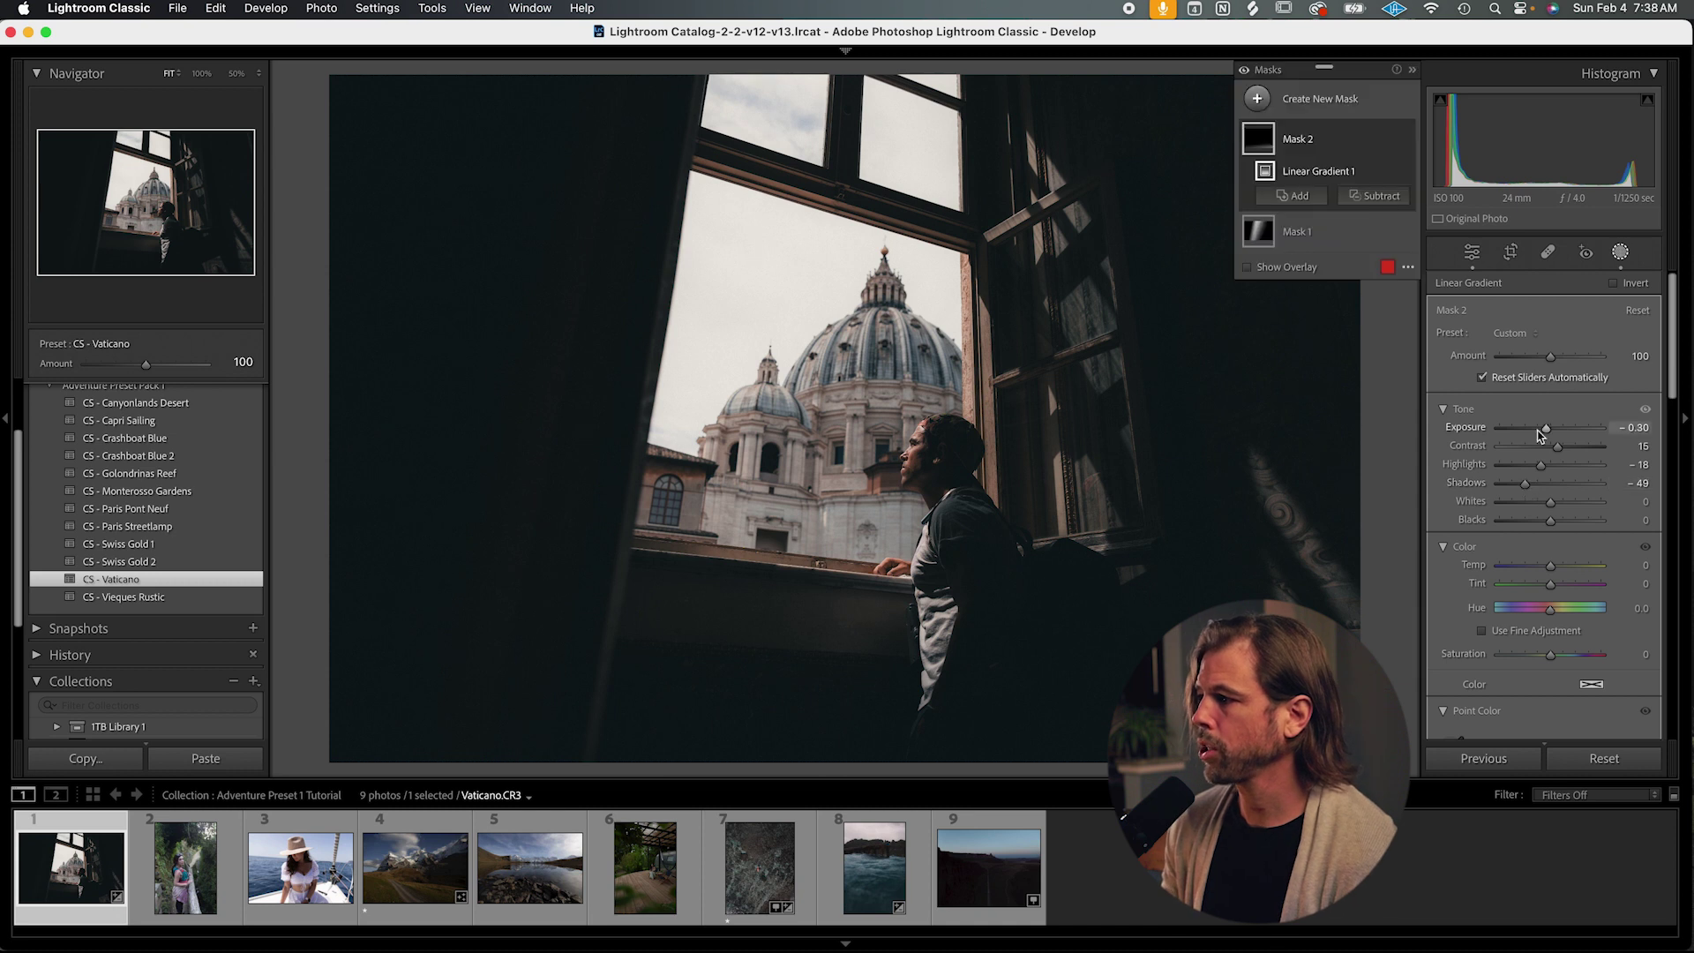
Refine Mask 2's tone to exposure -0.37 and shadows -53.
drag(1544, 429, 1542, 431)
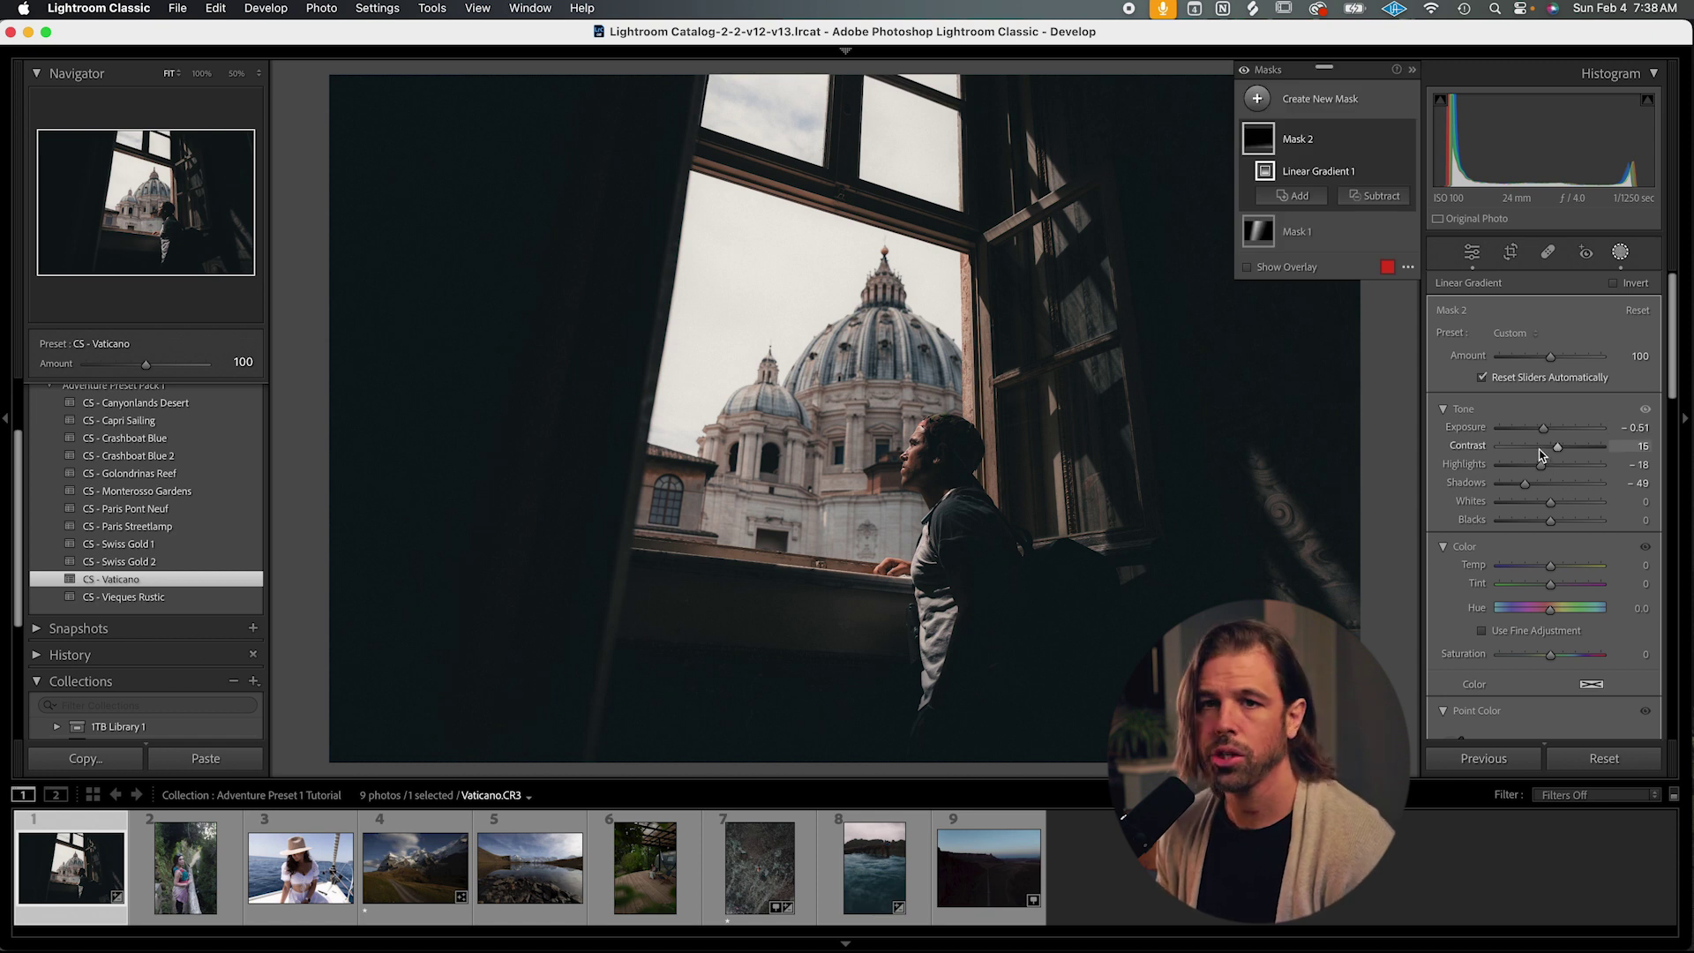
drag(1525, 484, 1522, 485)
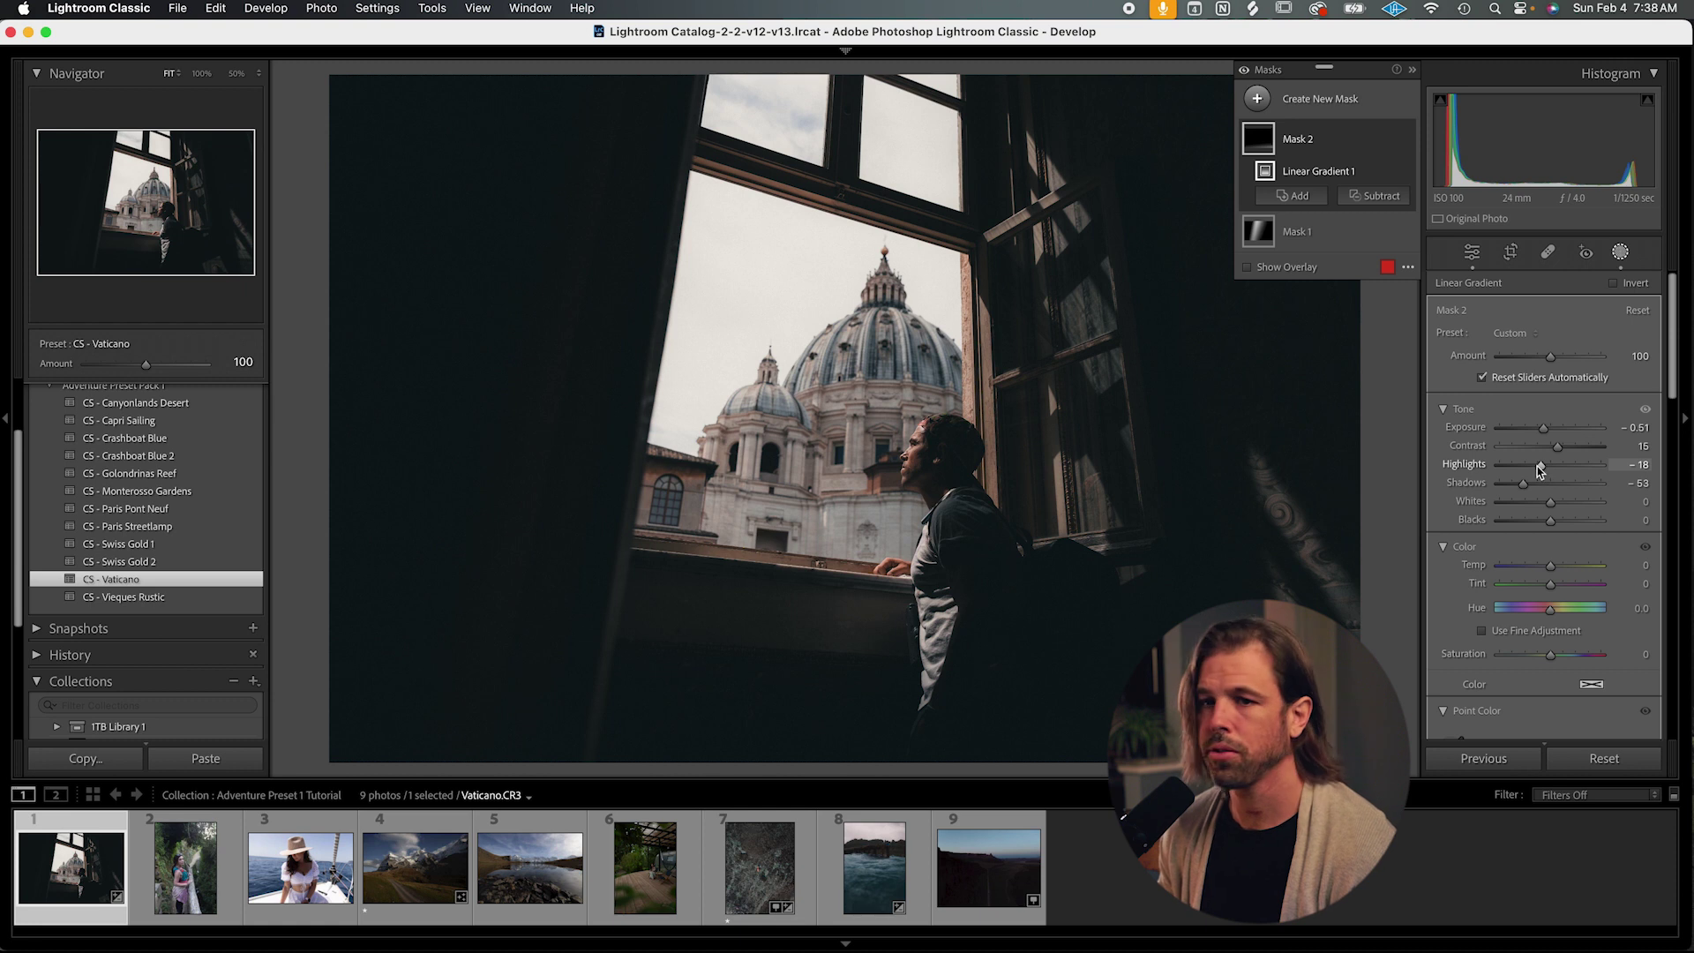
mouse_move(1543, 427)
mouse_down()
mouse_move(1621, 427)
mouse_move(1544, 423)
mouse_up()
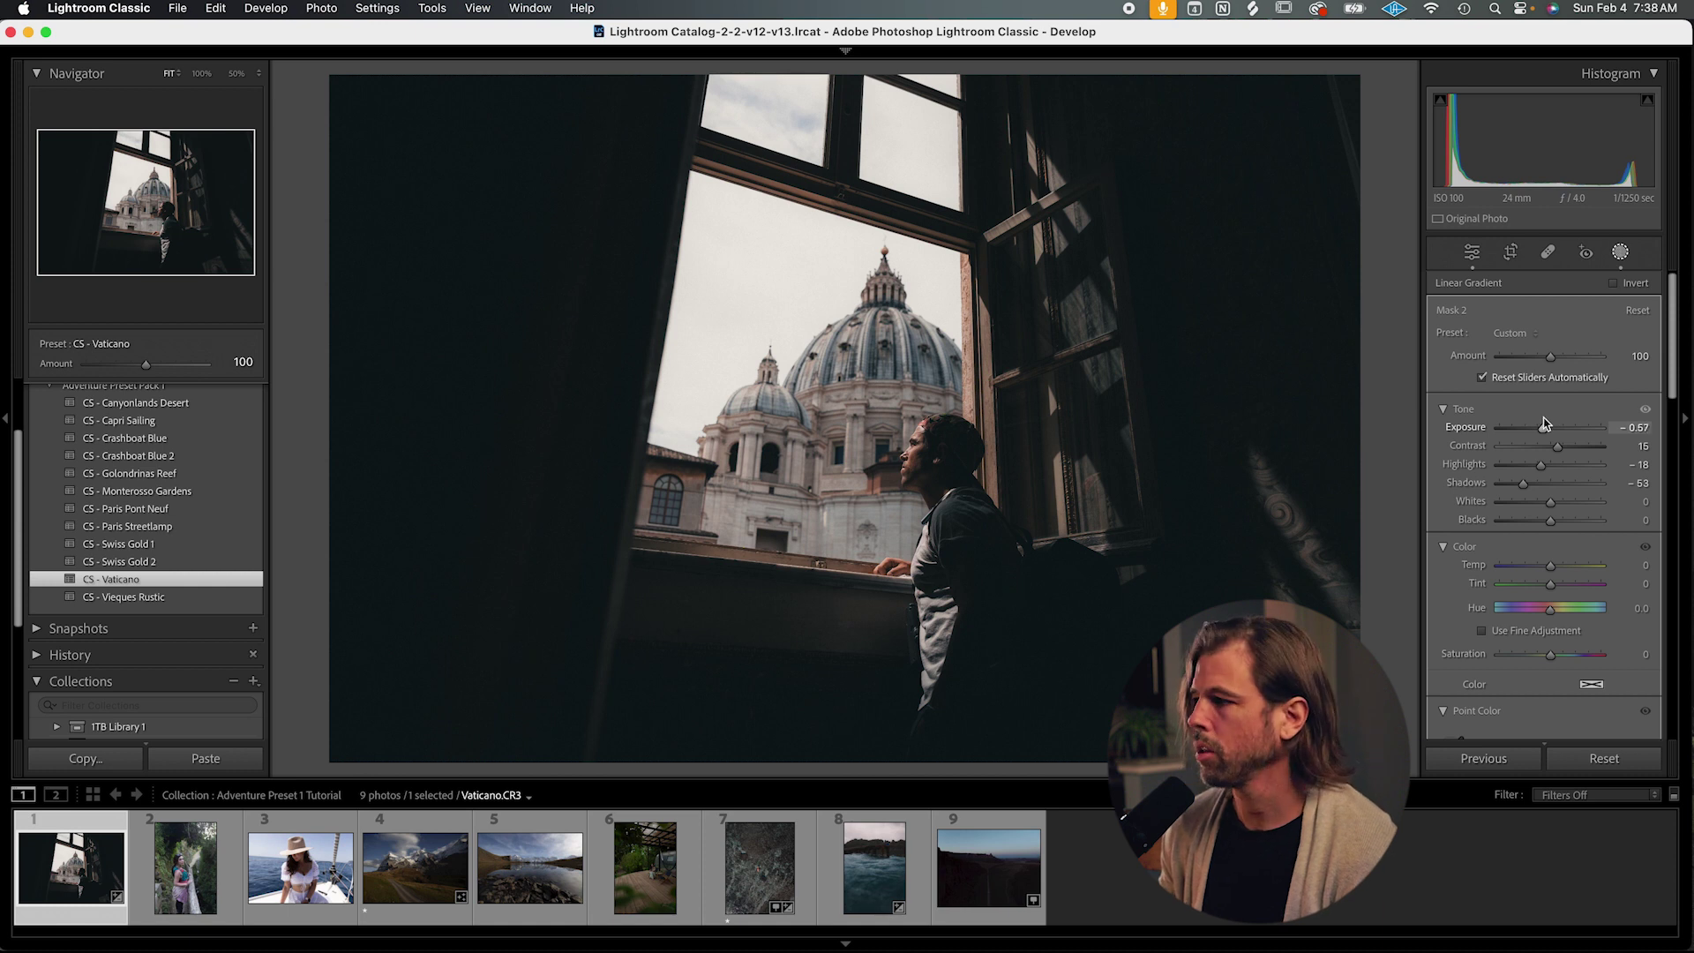
drag(1544, 424, 1550, 429)
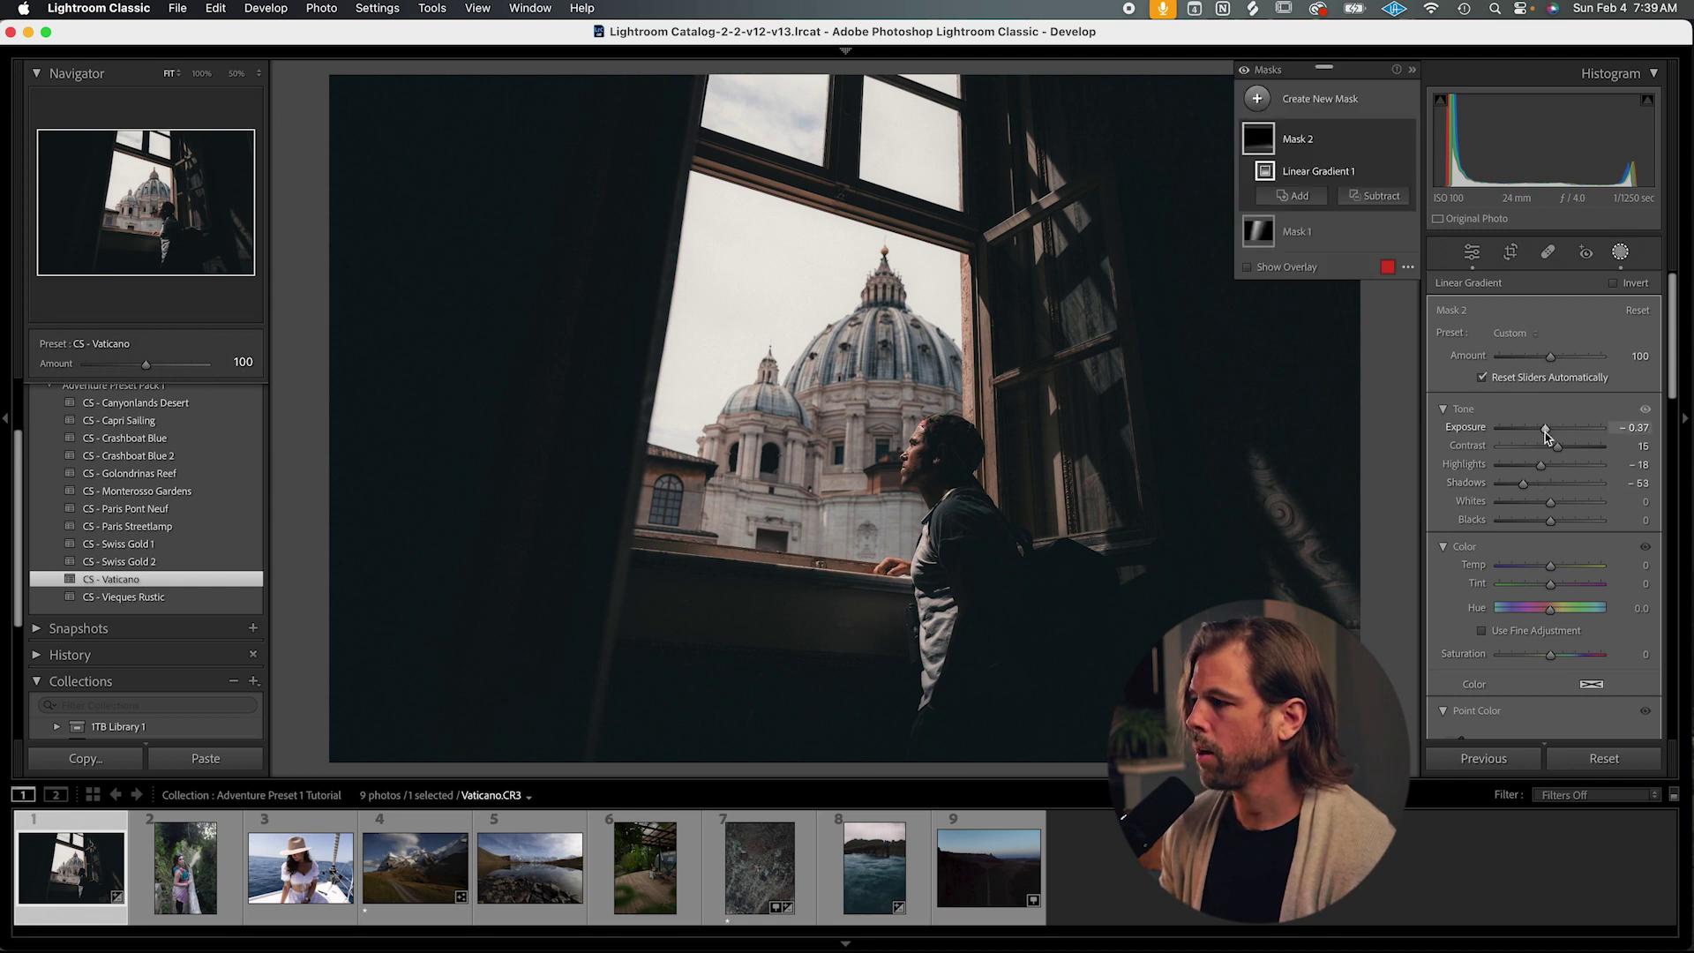
Darken the midtones in Mask 2's curve by pulling the middle of the main curve below the diagonal.
scroll(1554, 494, down, 5)
scroll(1559, 518, down, 10)
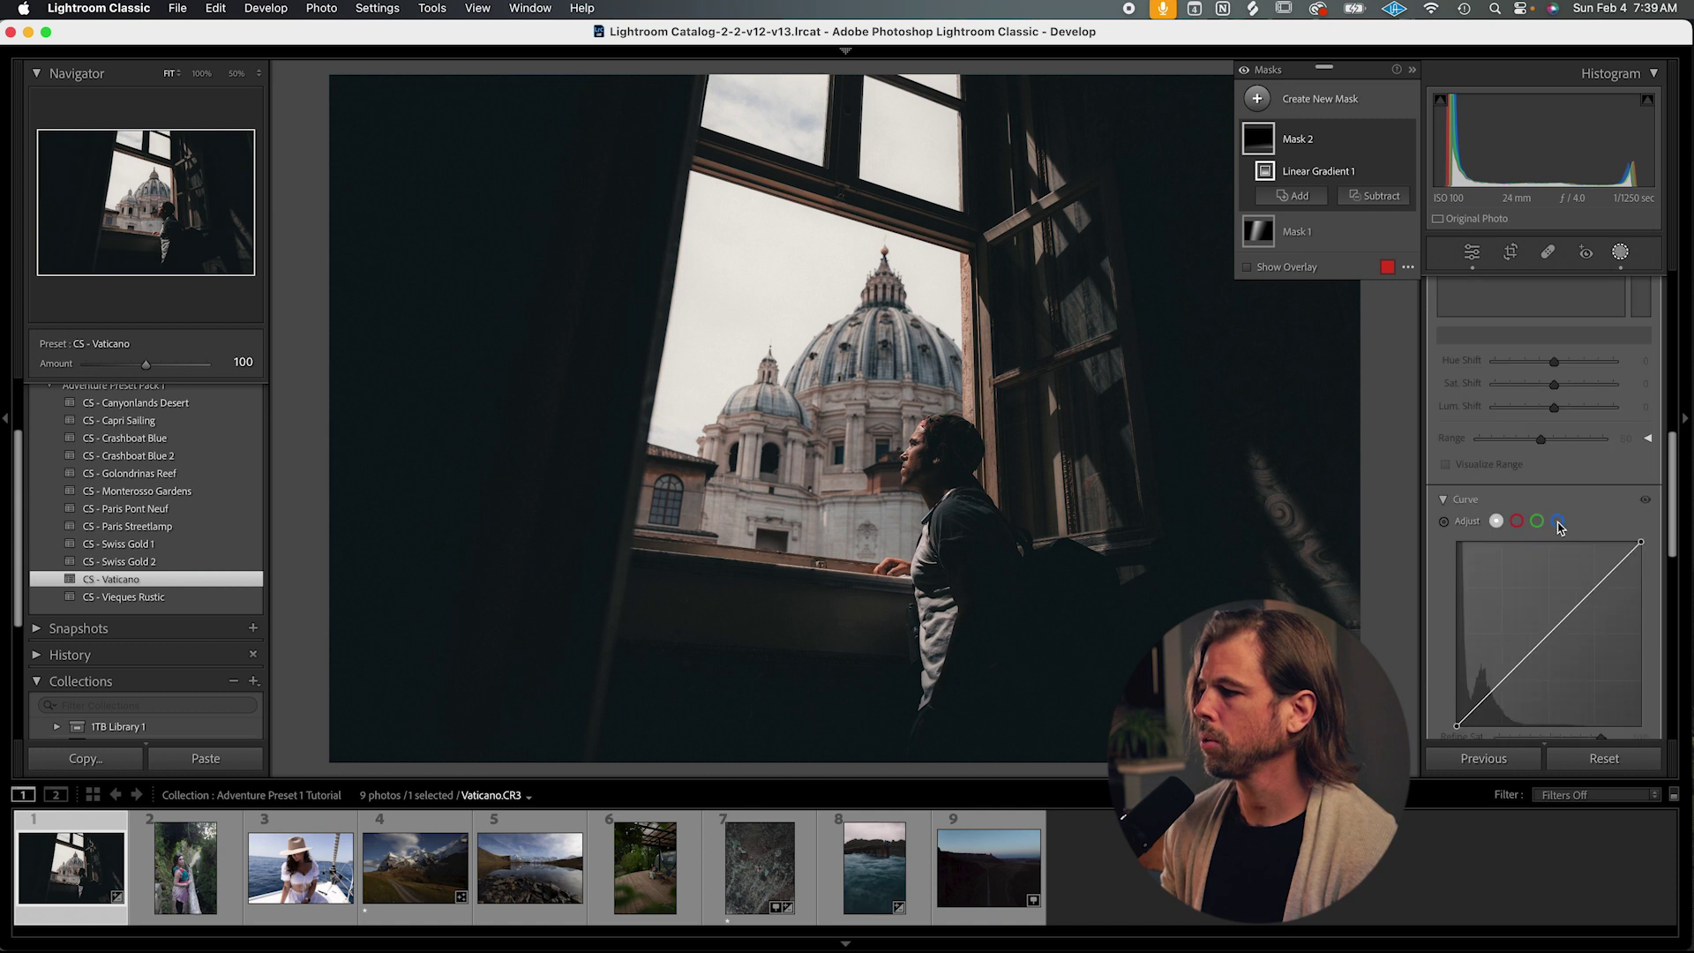
drag(1546, 642, 1555, 644)
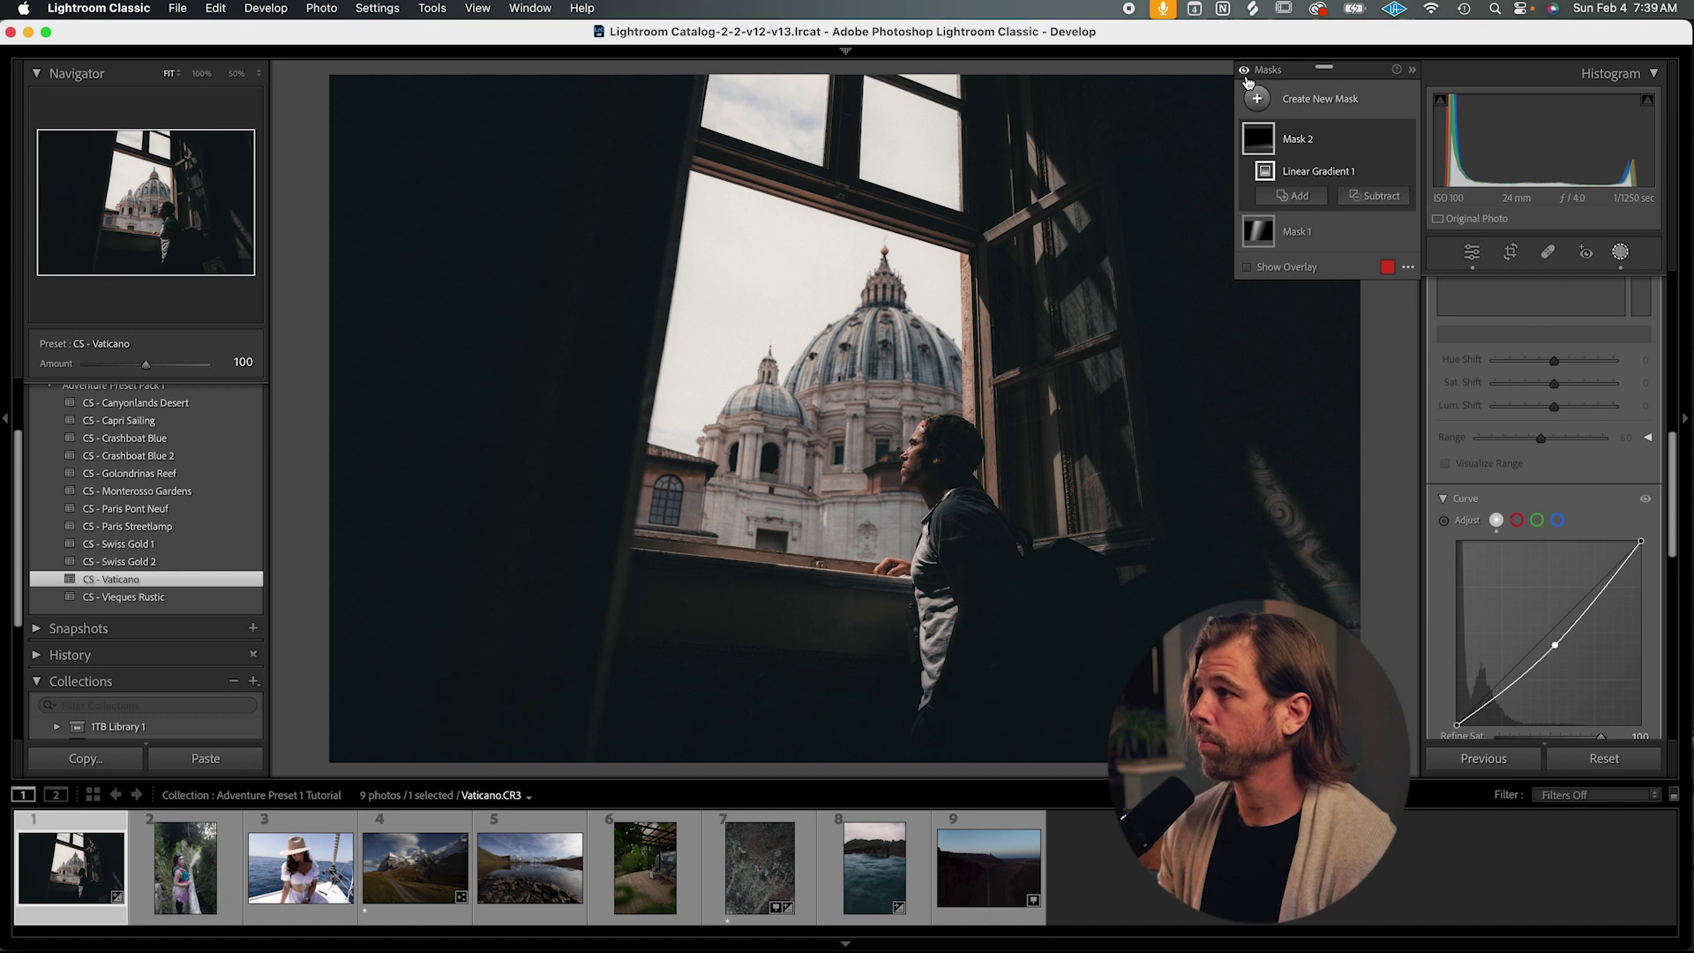
Toggle all masks off and on repeatedly to compare the Vaticano photo with and without them, leaving them on.
click(1244, 71)
click(1244, 70)
click(1244, 71)
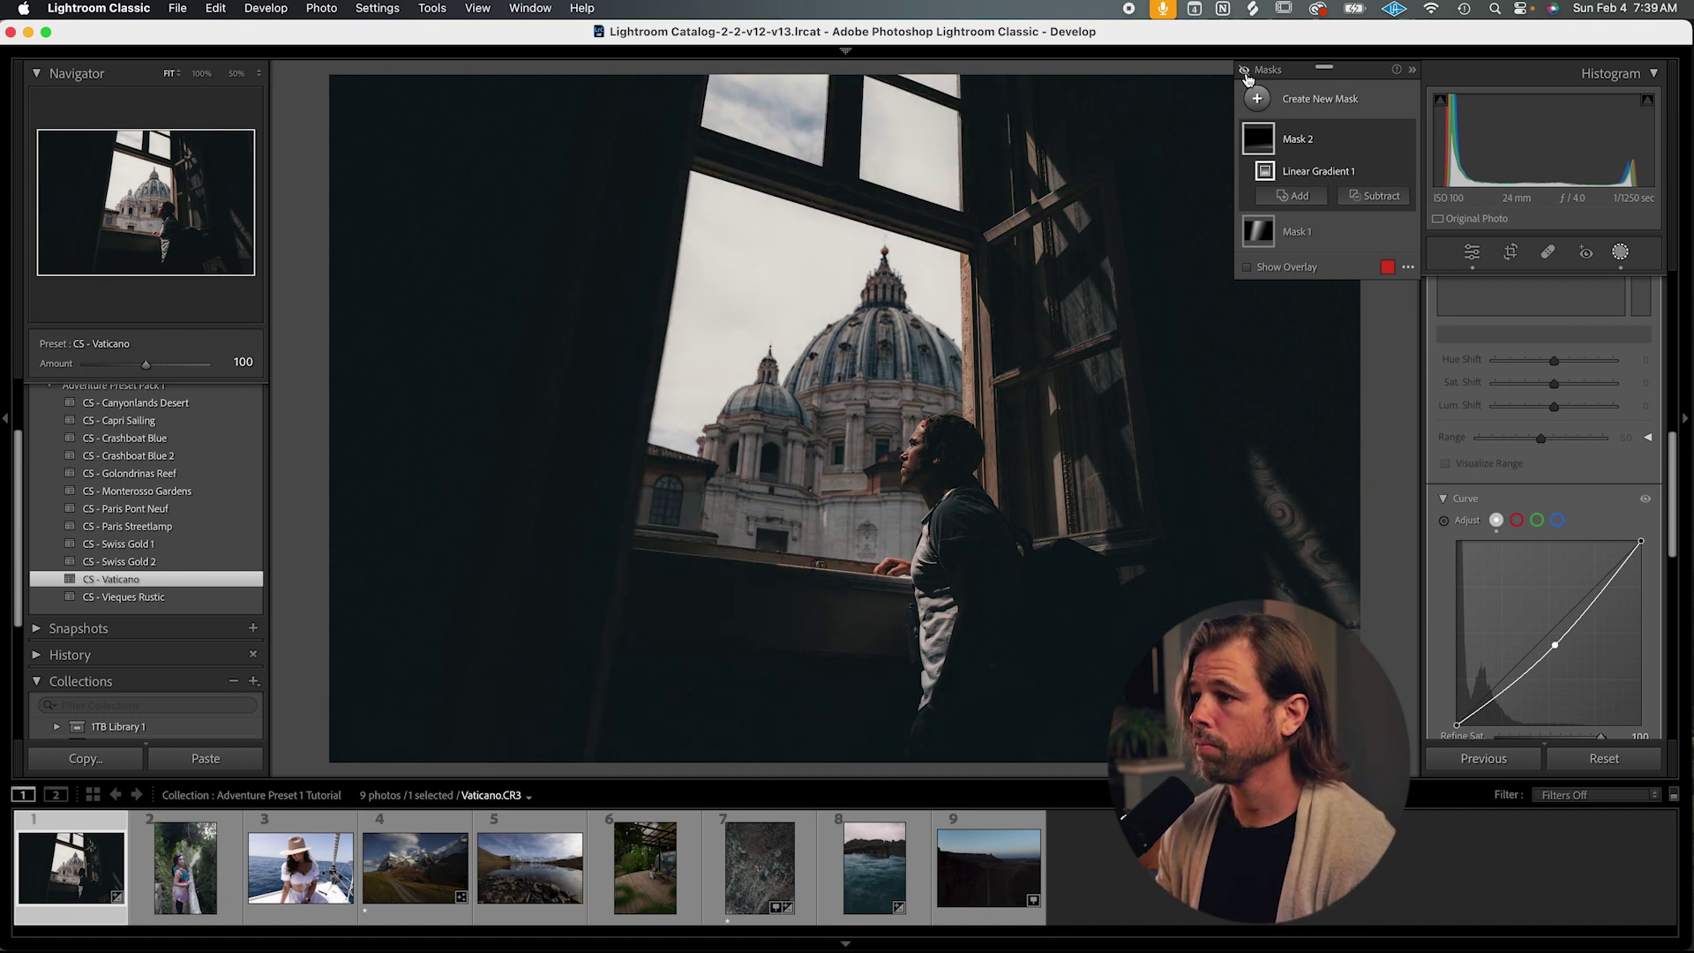
click(1245, 73)
click(1245, 74)
click(1244, 73)
click(1244, 74)
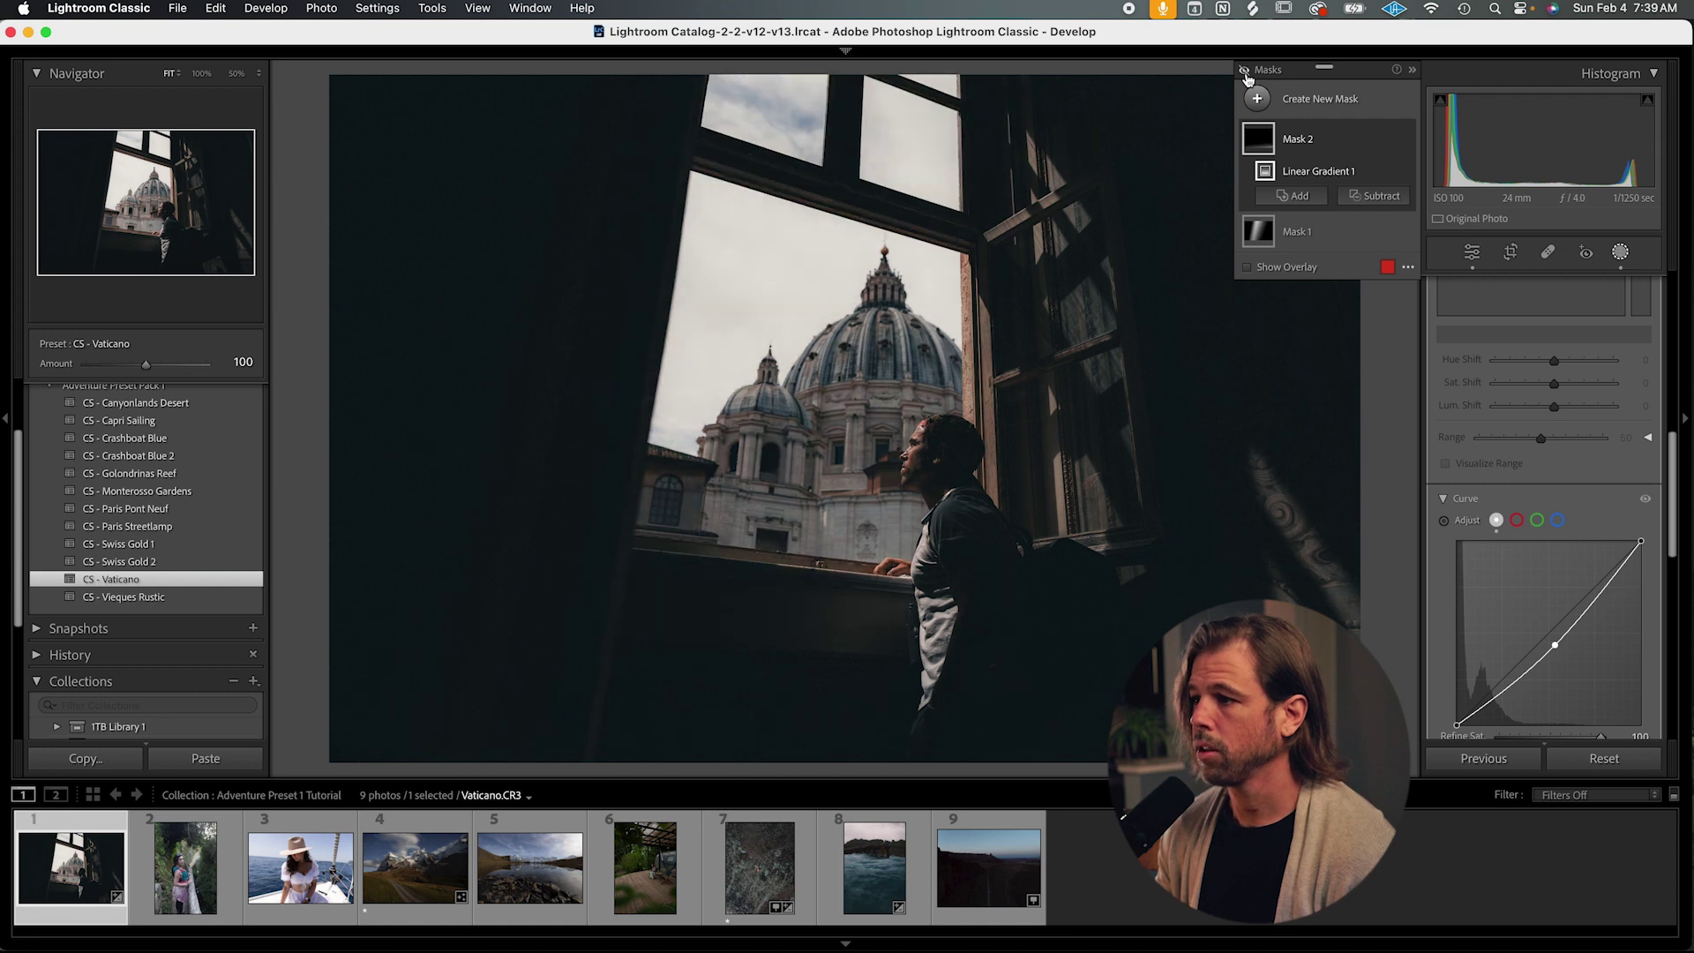
click(1244, 73)
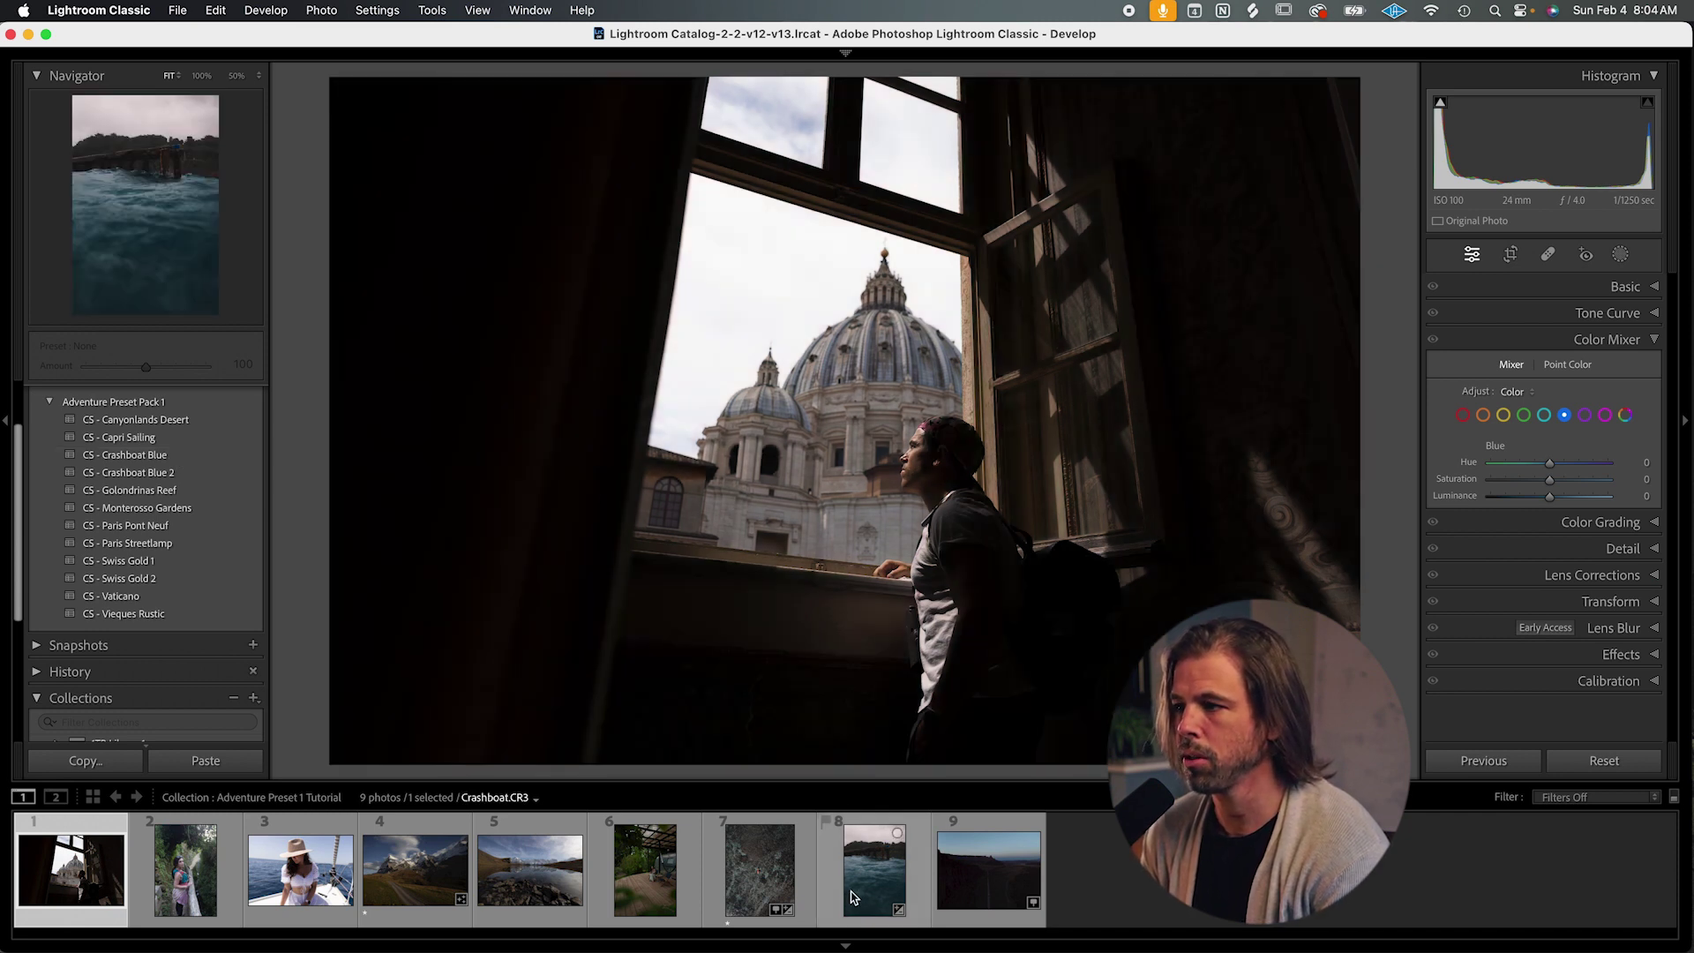
Return from the Crashboat photo to the Vaticano window photo and apply the CS - Crashboat Blue preset to it.
click(874, 869)
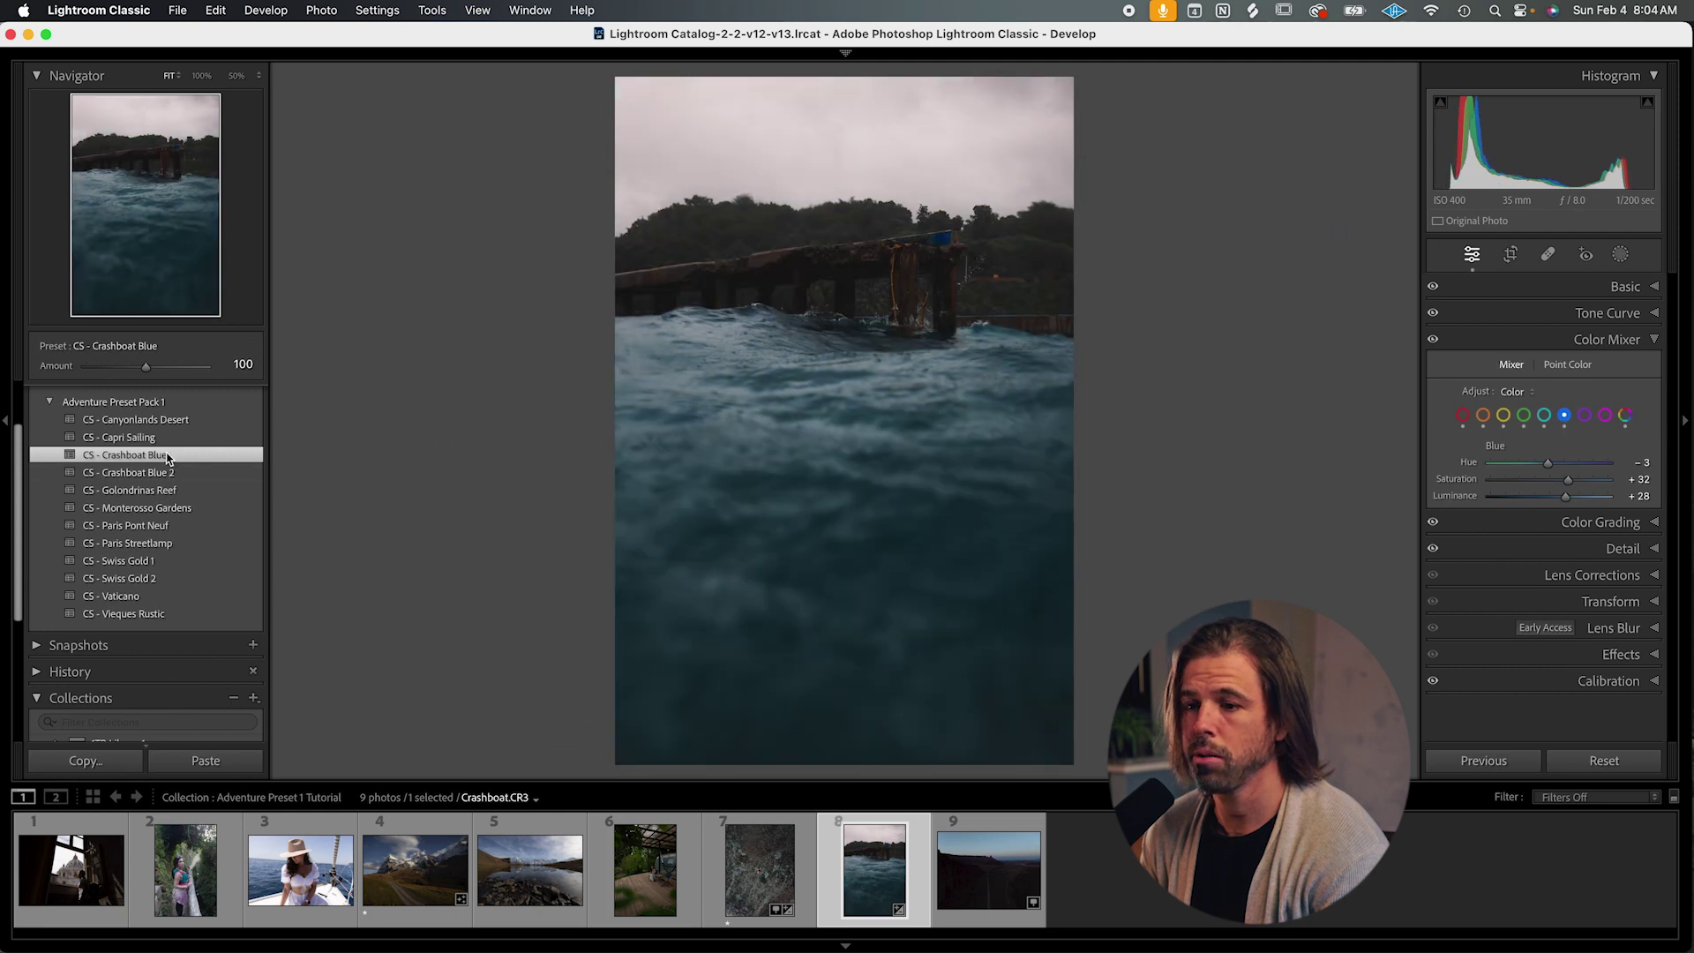
key(super+z)
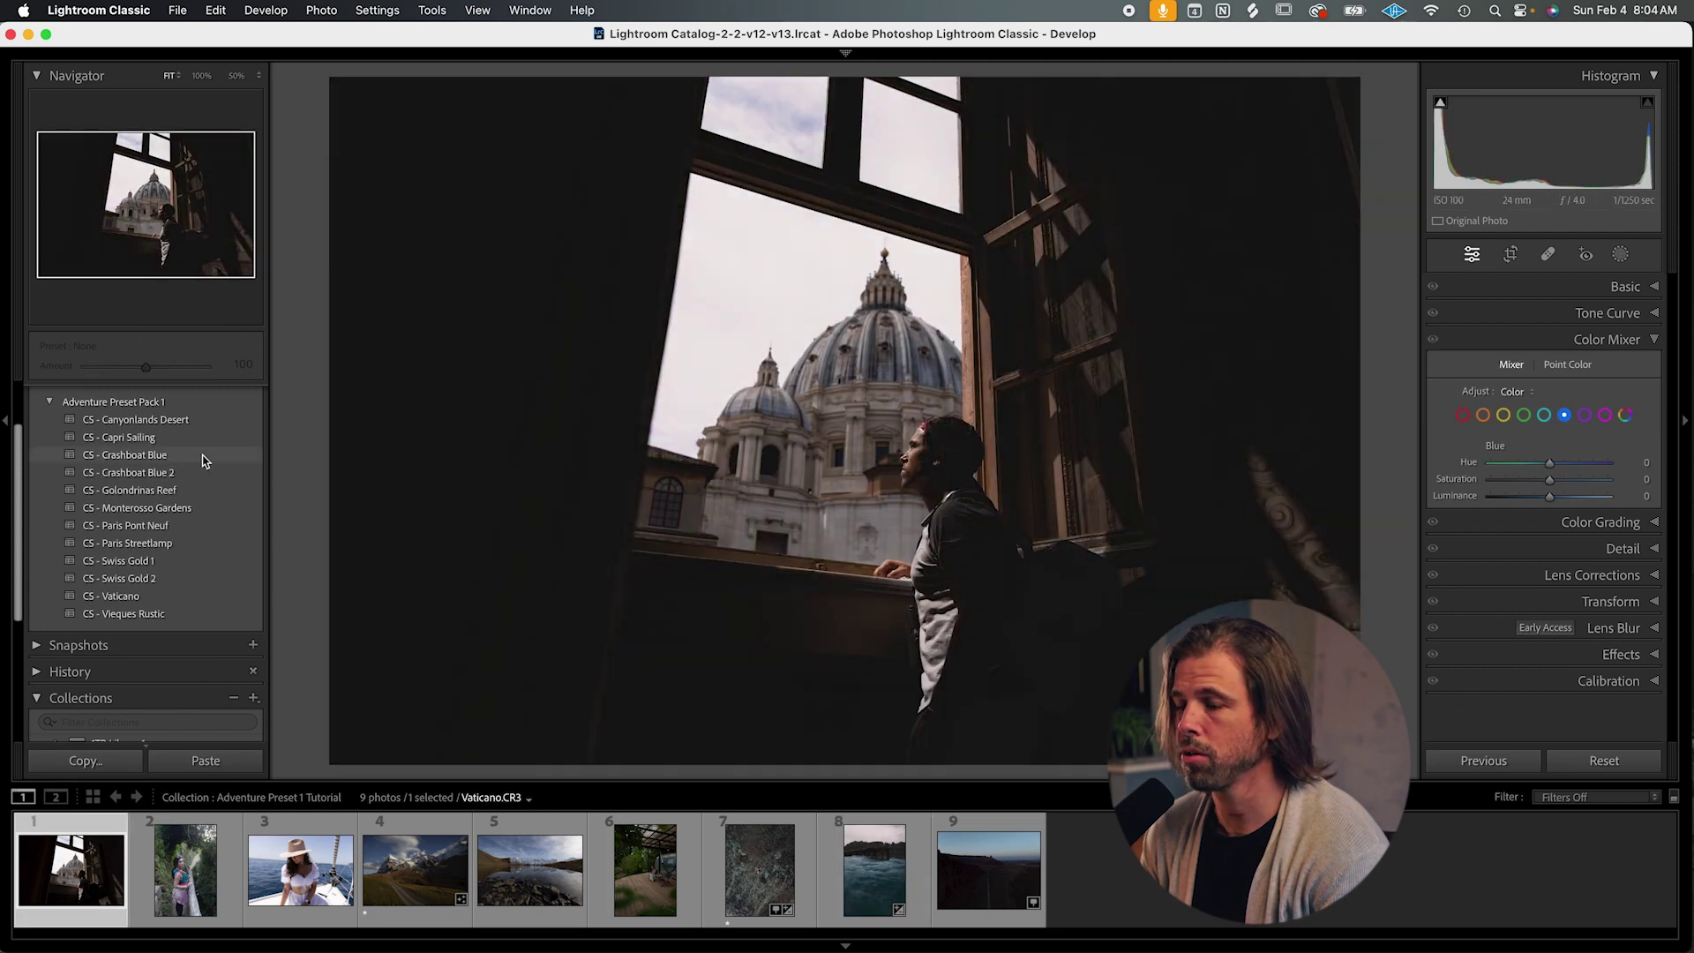
click(203, 456)
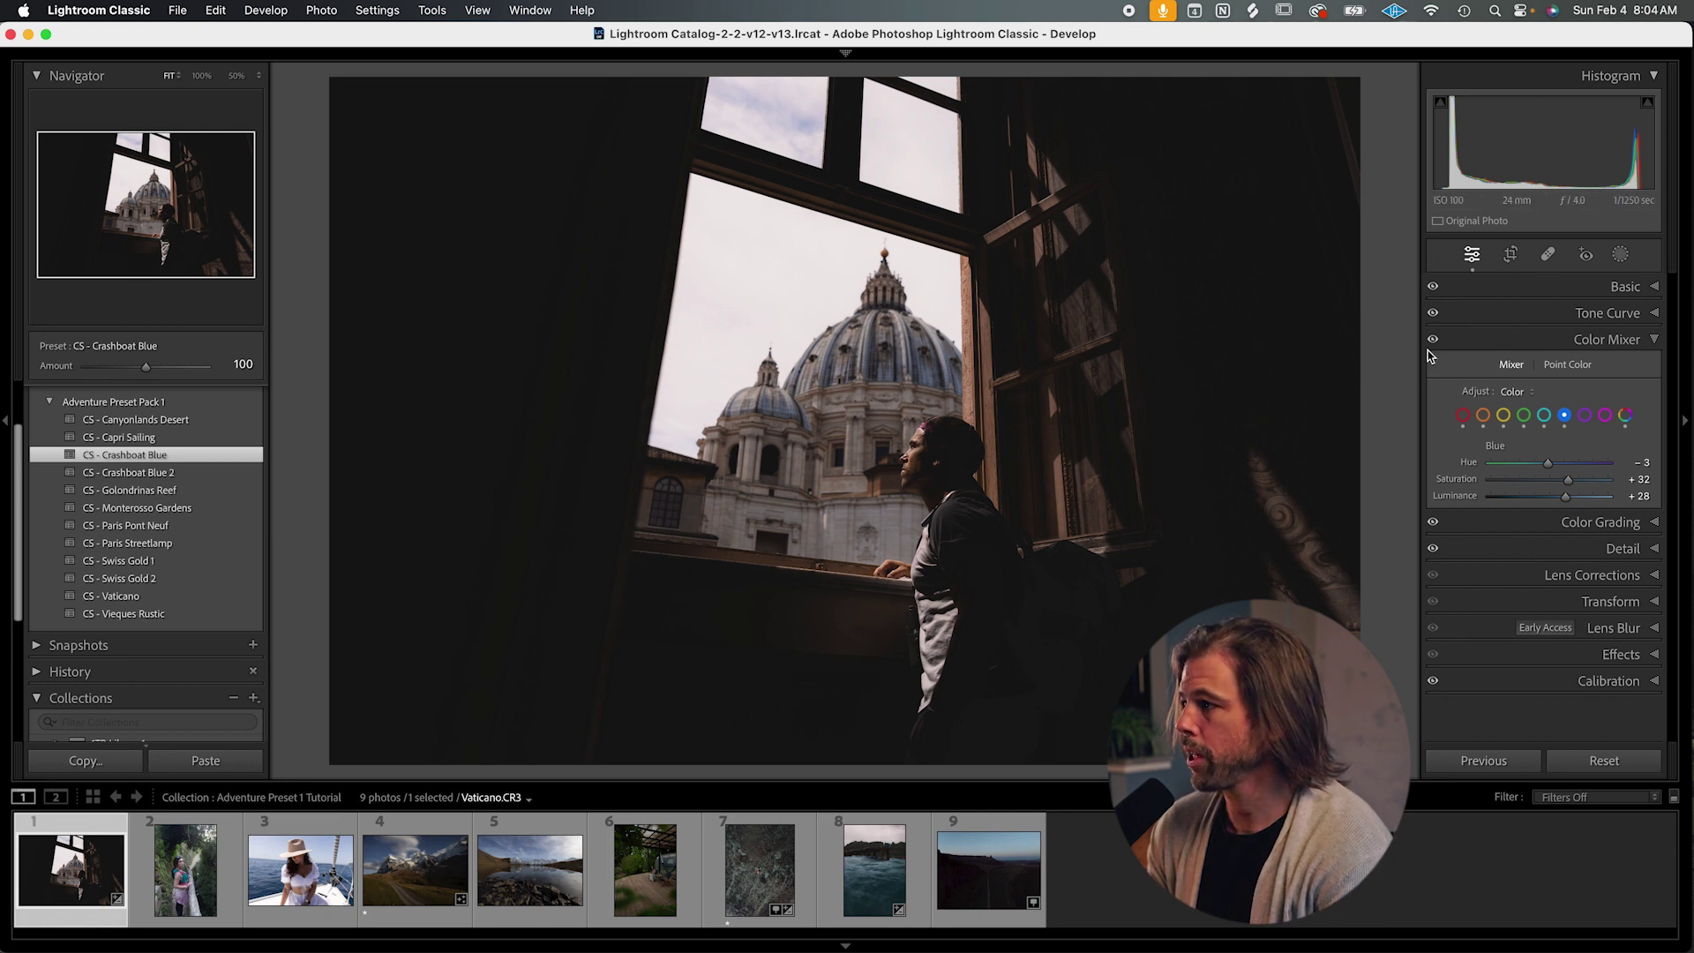
Try a blue hue of -19 in the color mixer, and reset the blue hue to 0.
click(1545, 417)
drag(1578, 466, 1541, 465)
click(1565, 416)
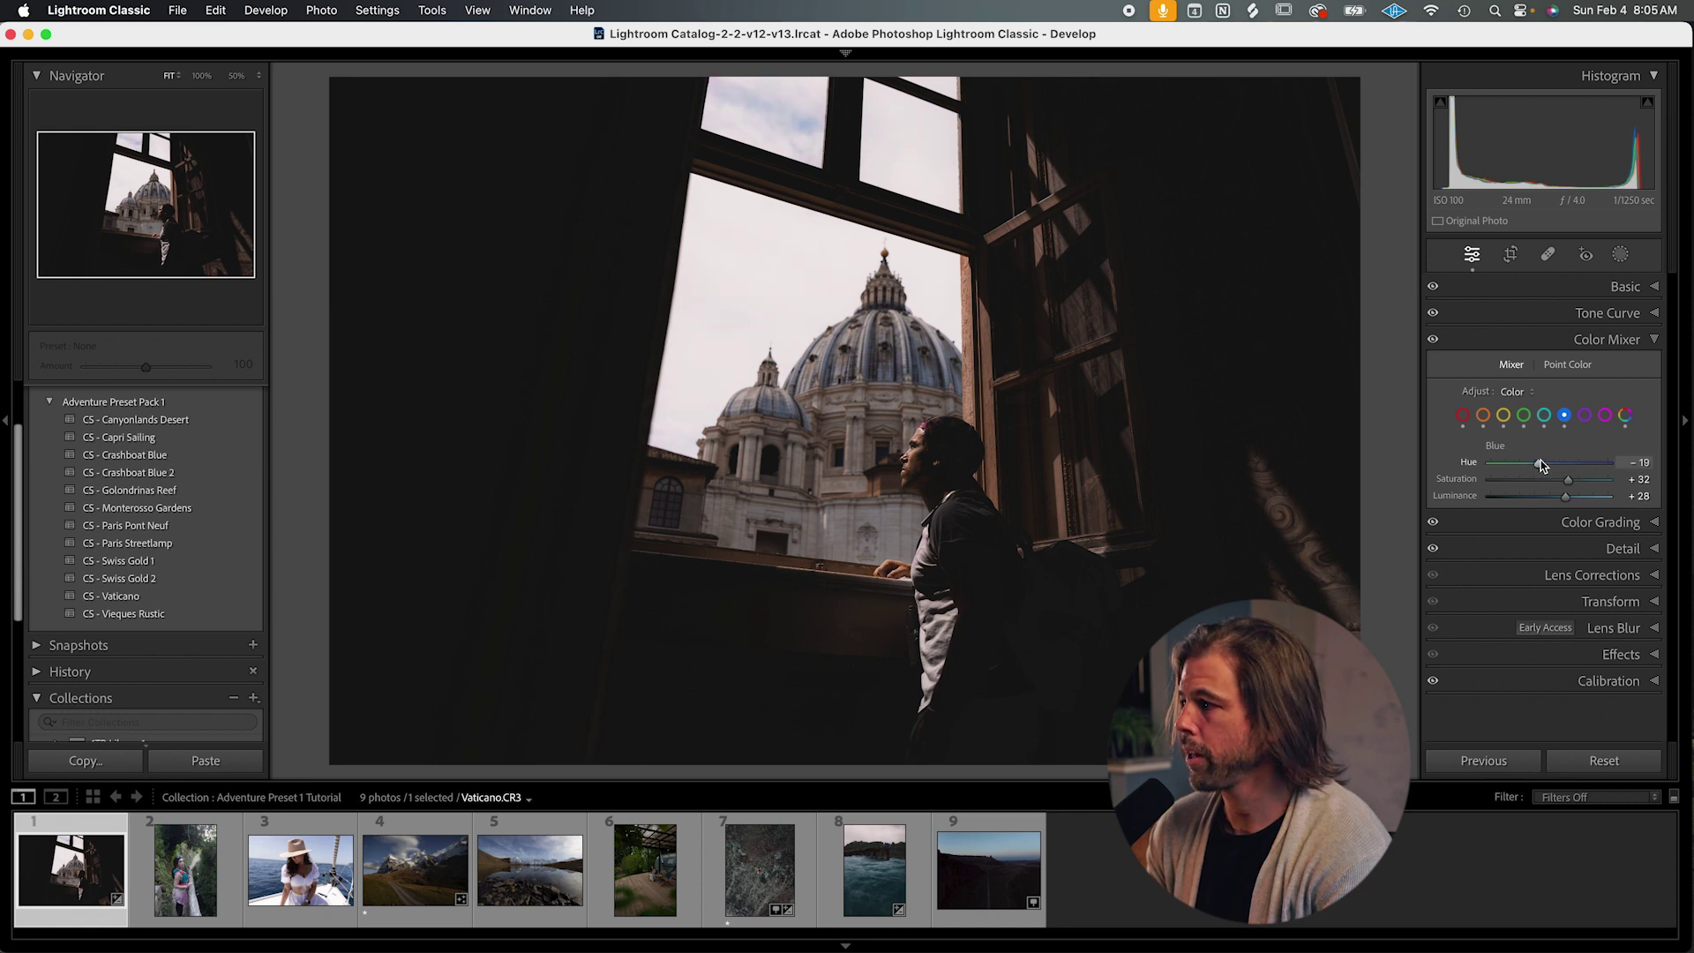
double_click(1562, 466)
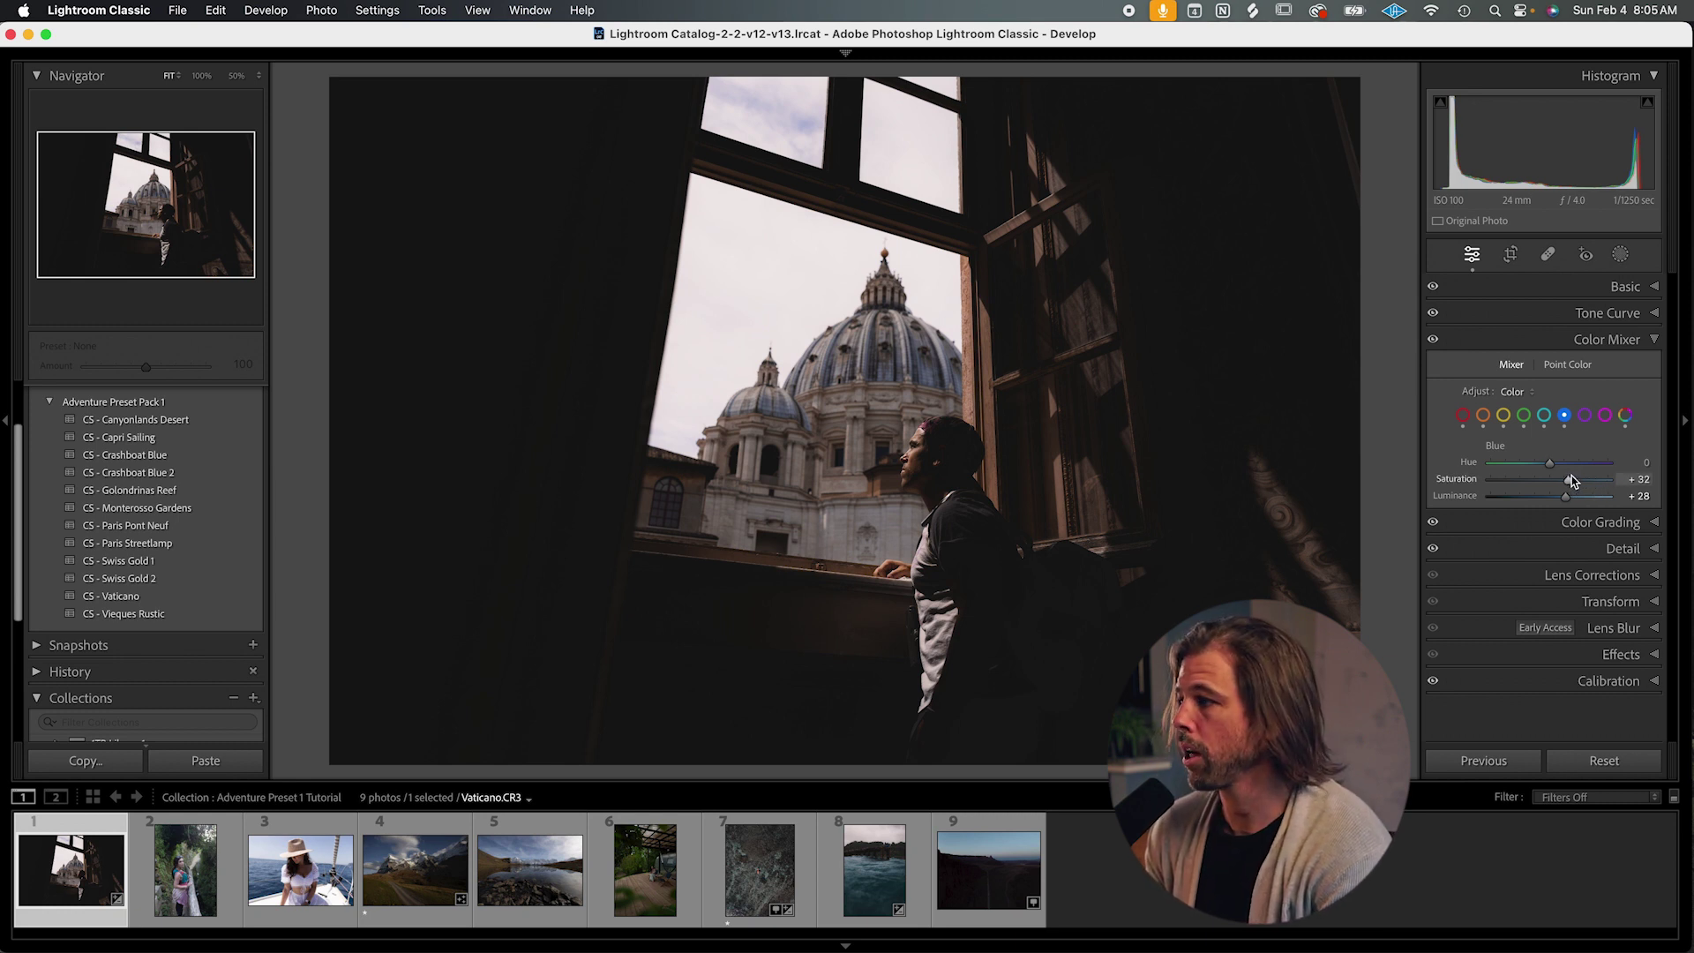
Test desaturating the blues down to -100 in the color mixer, and settle on blue saturation 7 and luminance 12.
drag(1570, 482, 1501, 485)
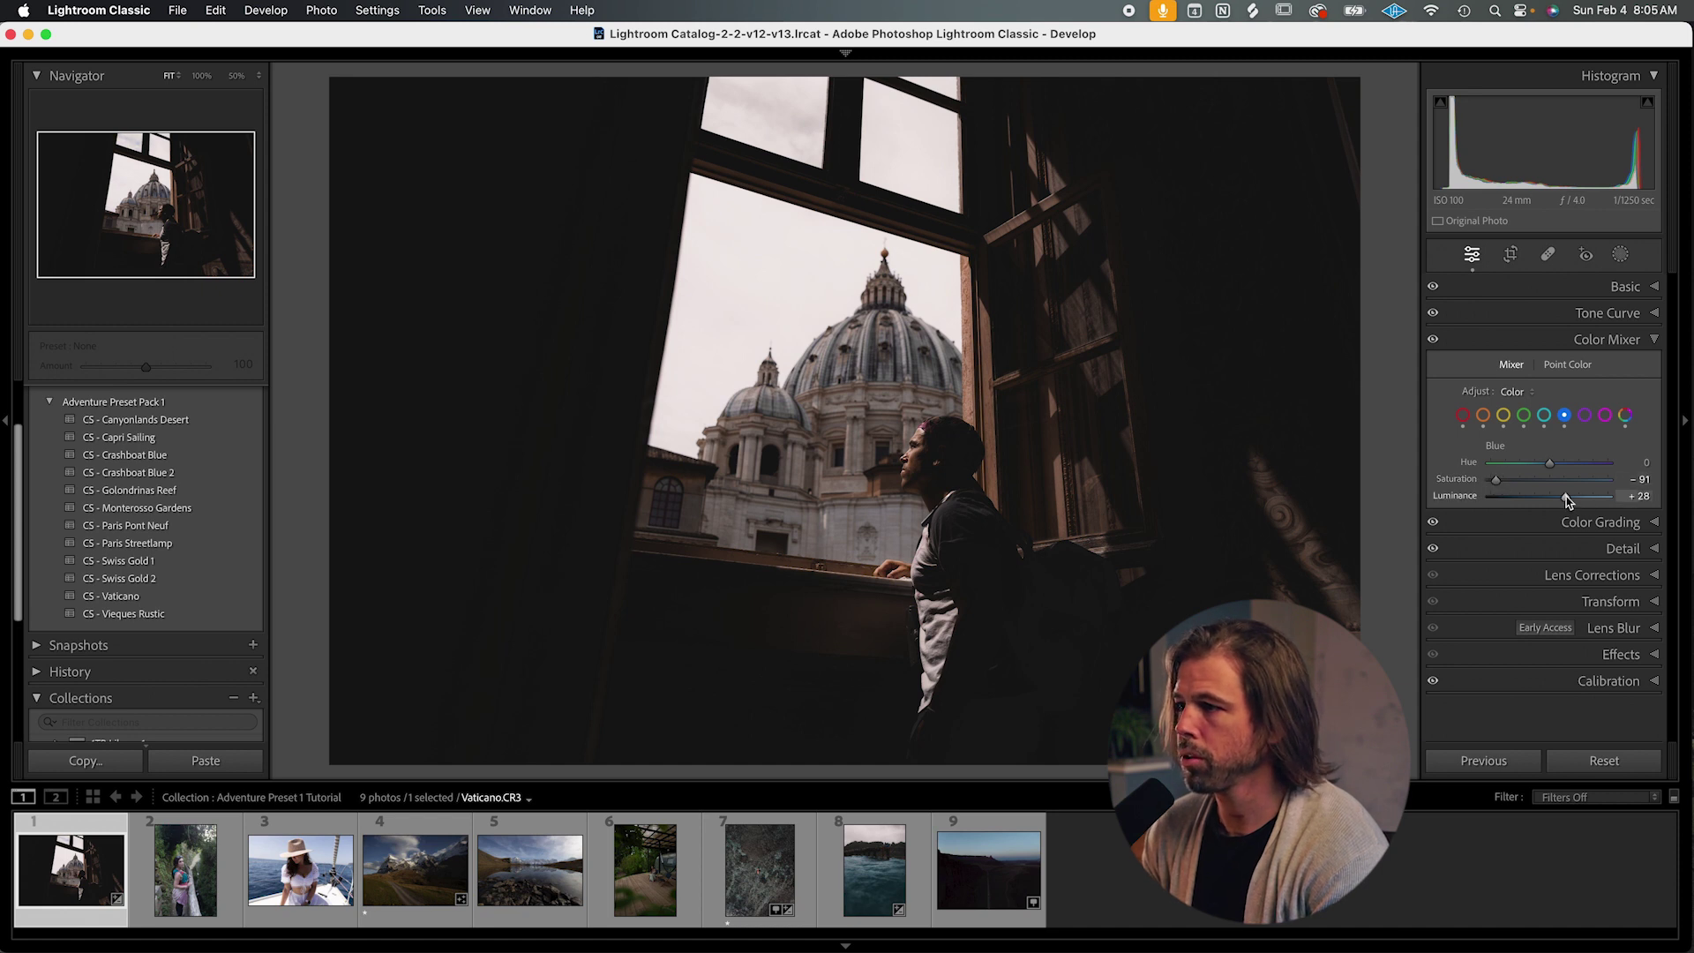
mouse_move(1562, 499)
mouse_down()
mouse_move(1525, 503)
mouse_move(1602, 501)
mouse_move(1529, 503)
mouse_up()
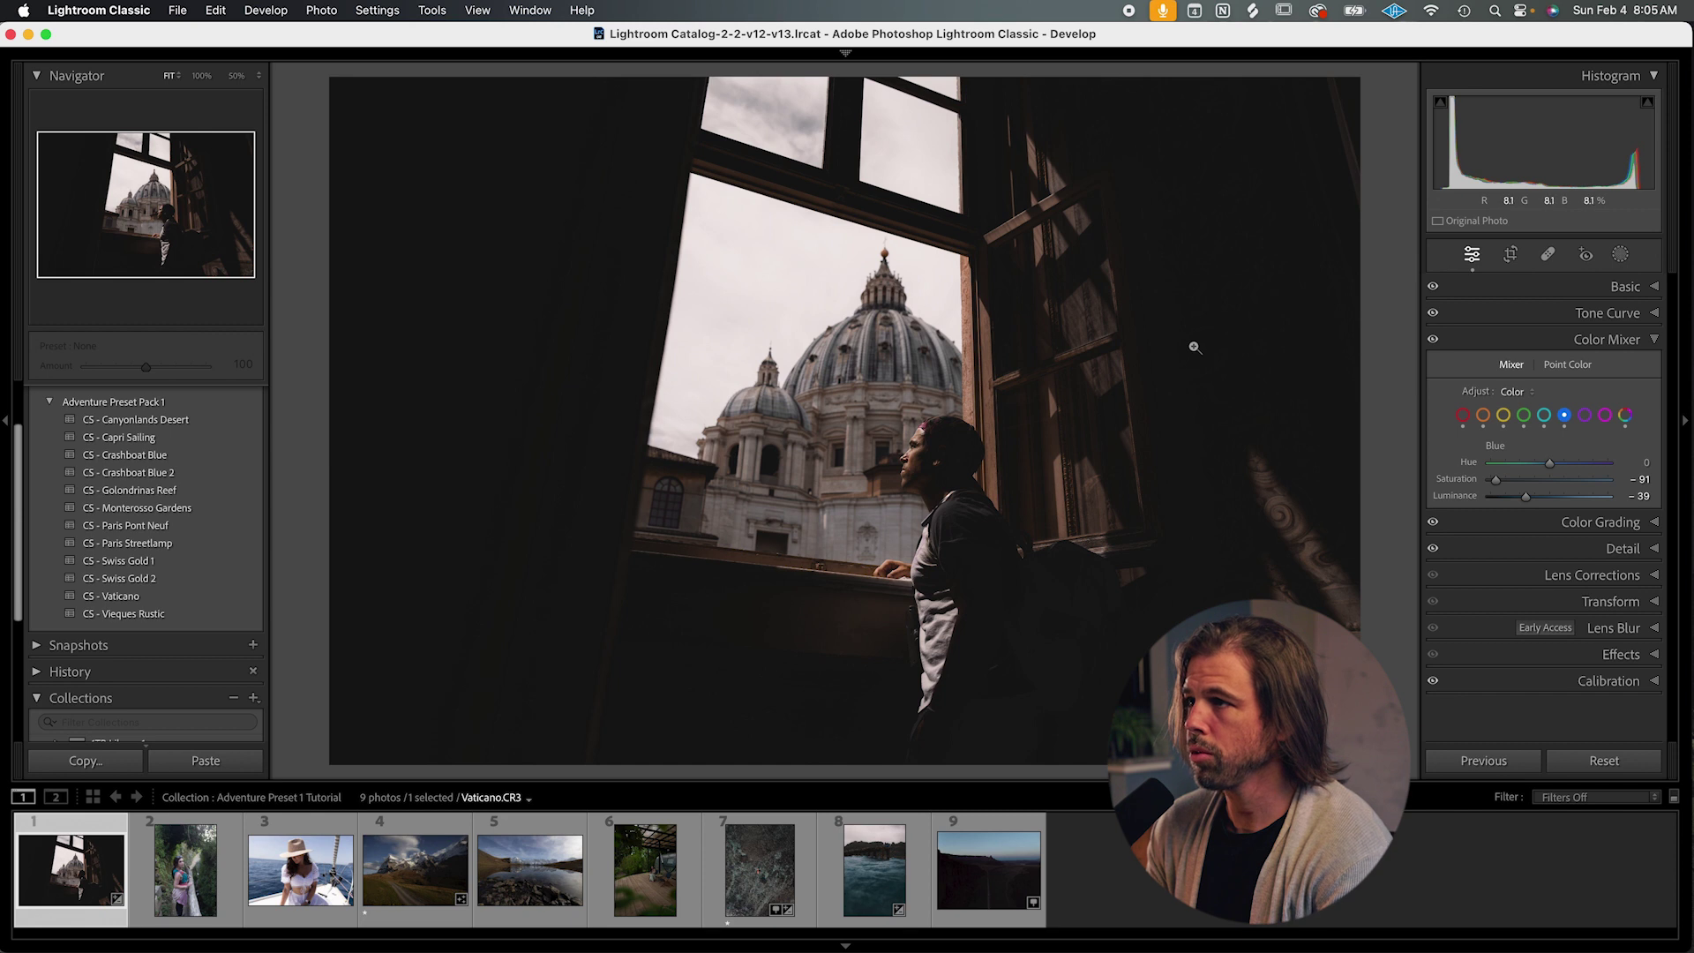
drag(1527, 496, 1478, 476)
double_click(1479, 476)
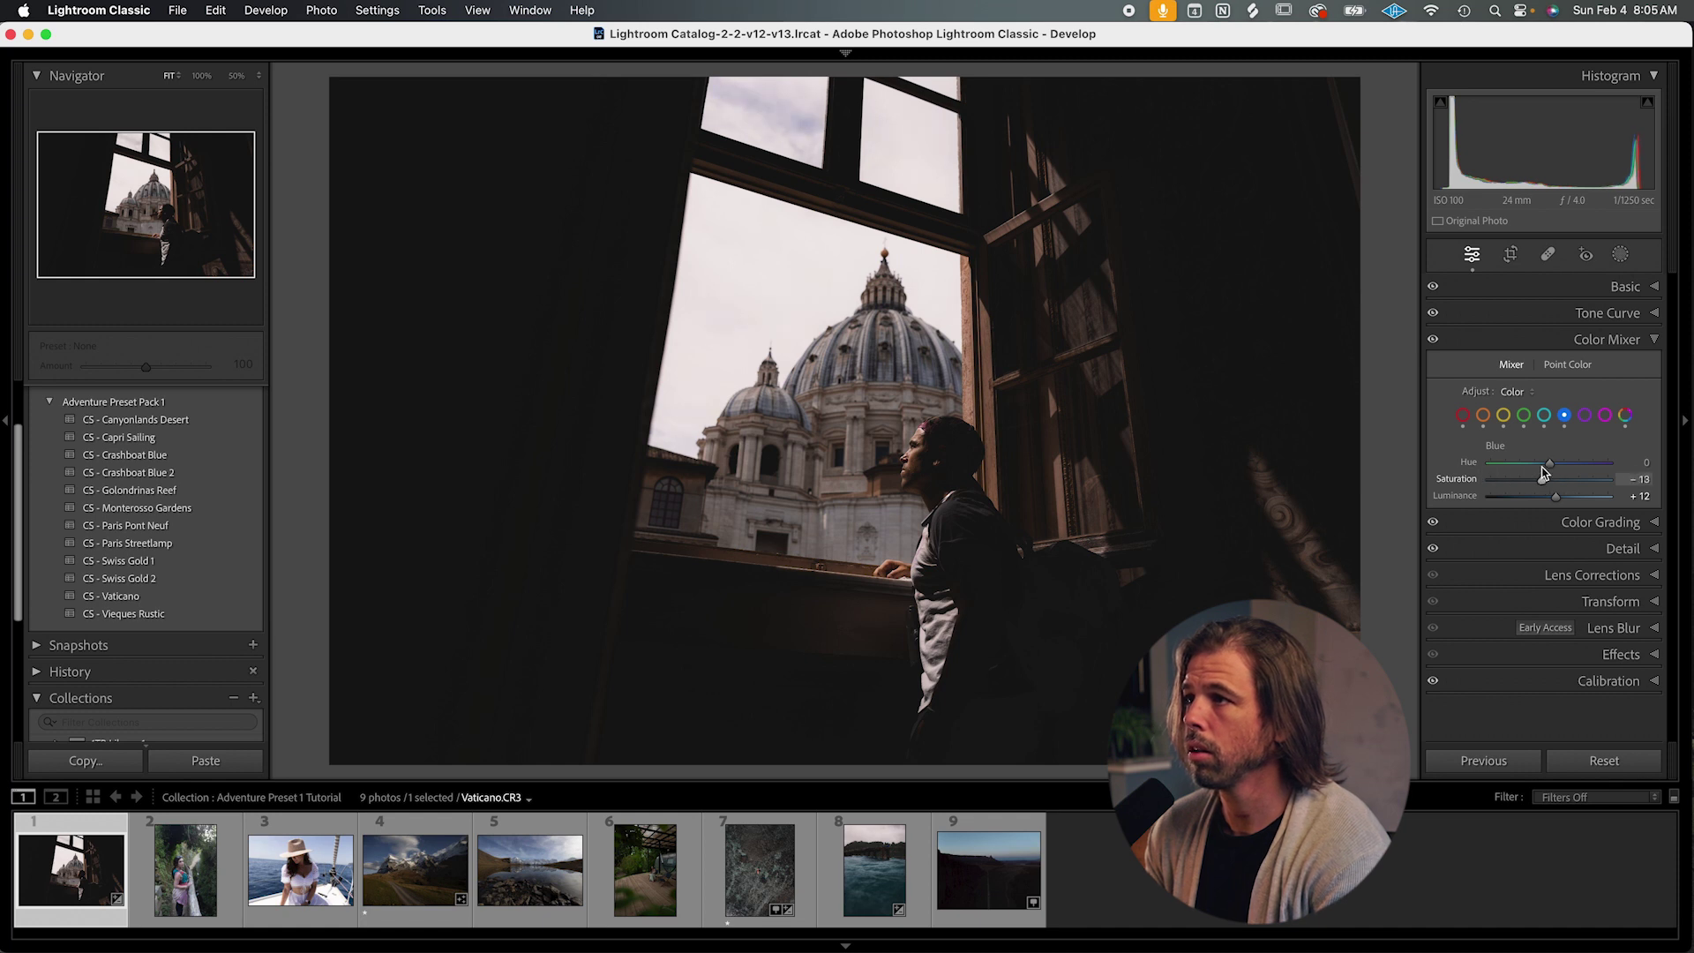
drag(1527, 462, 1485, 461)
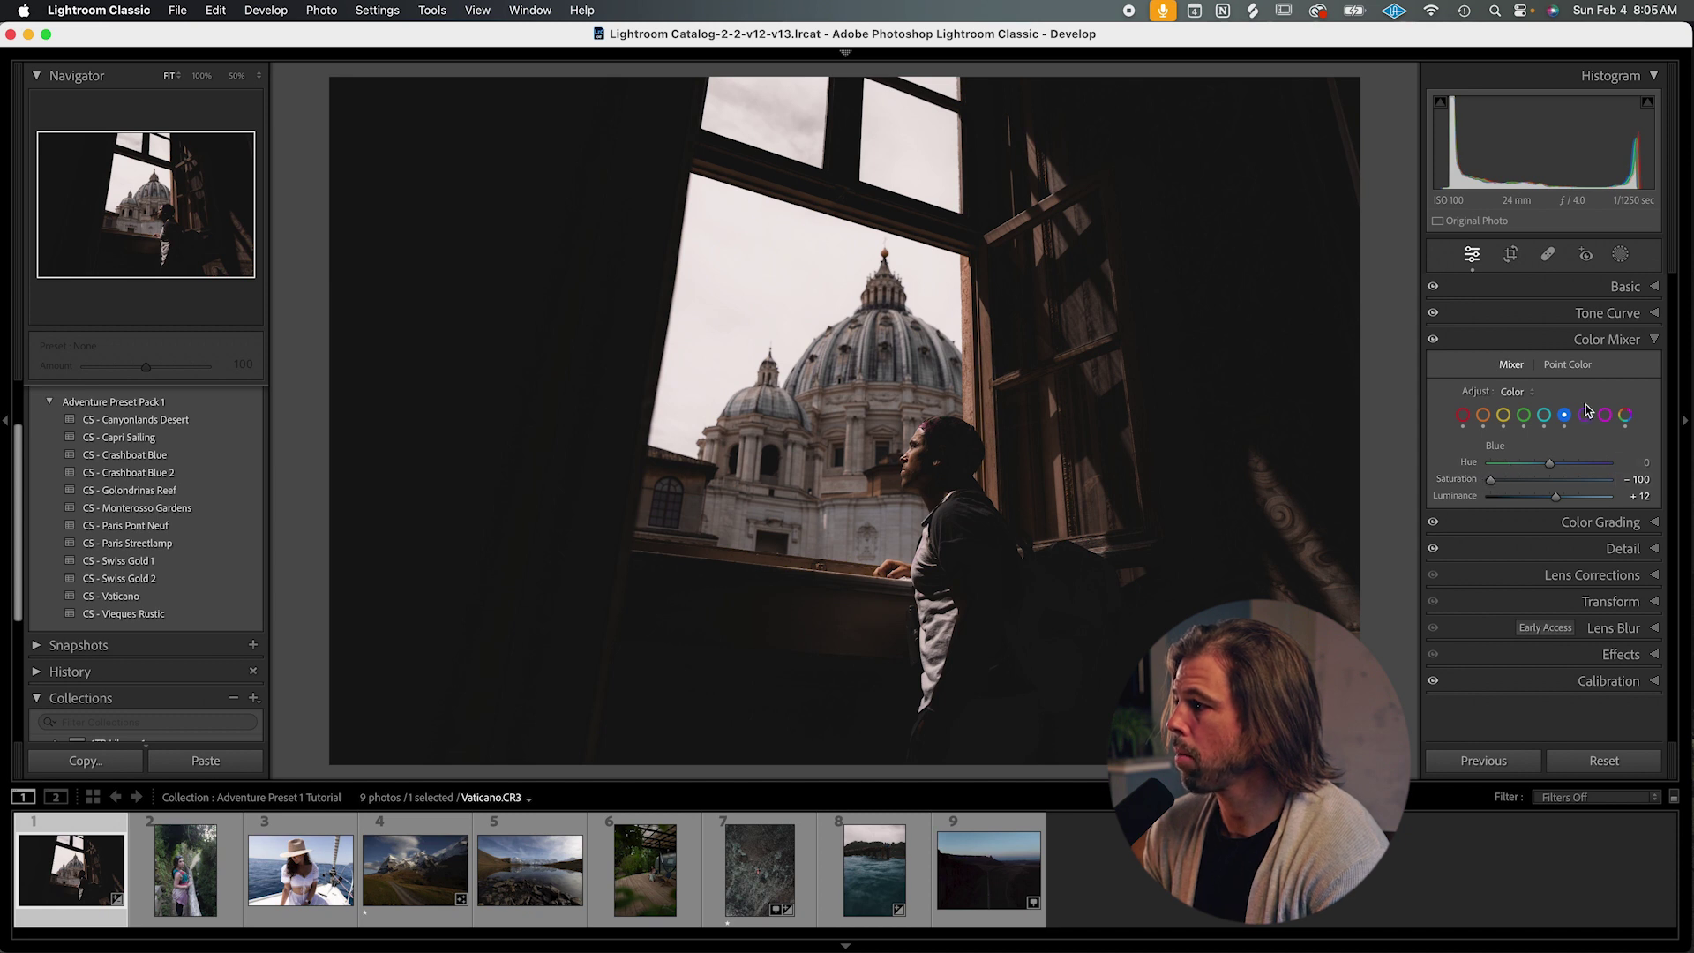
double_click(1489, 479)
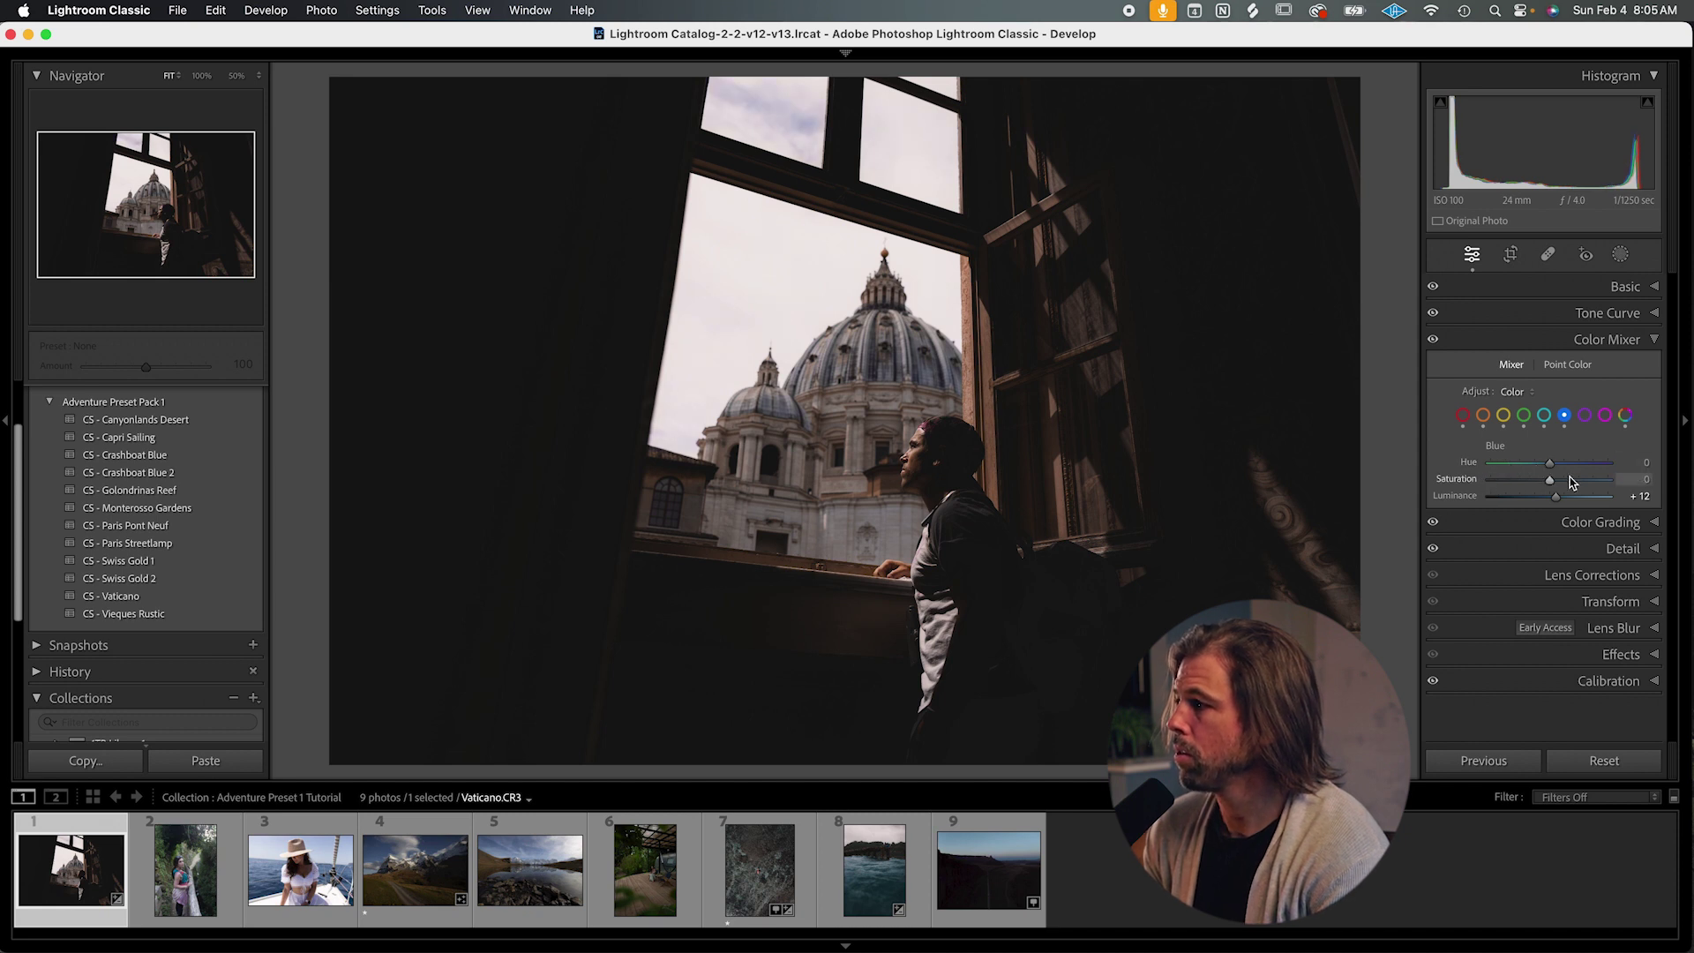
drag(1549, 480, 1553, 480)
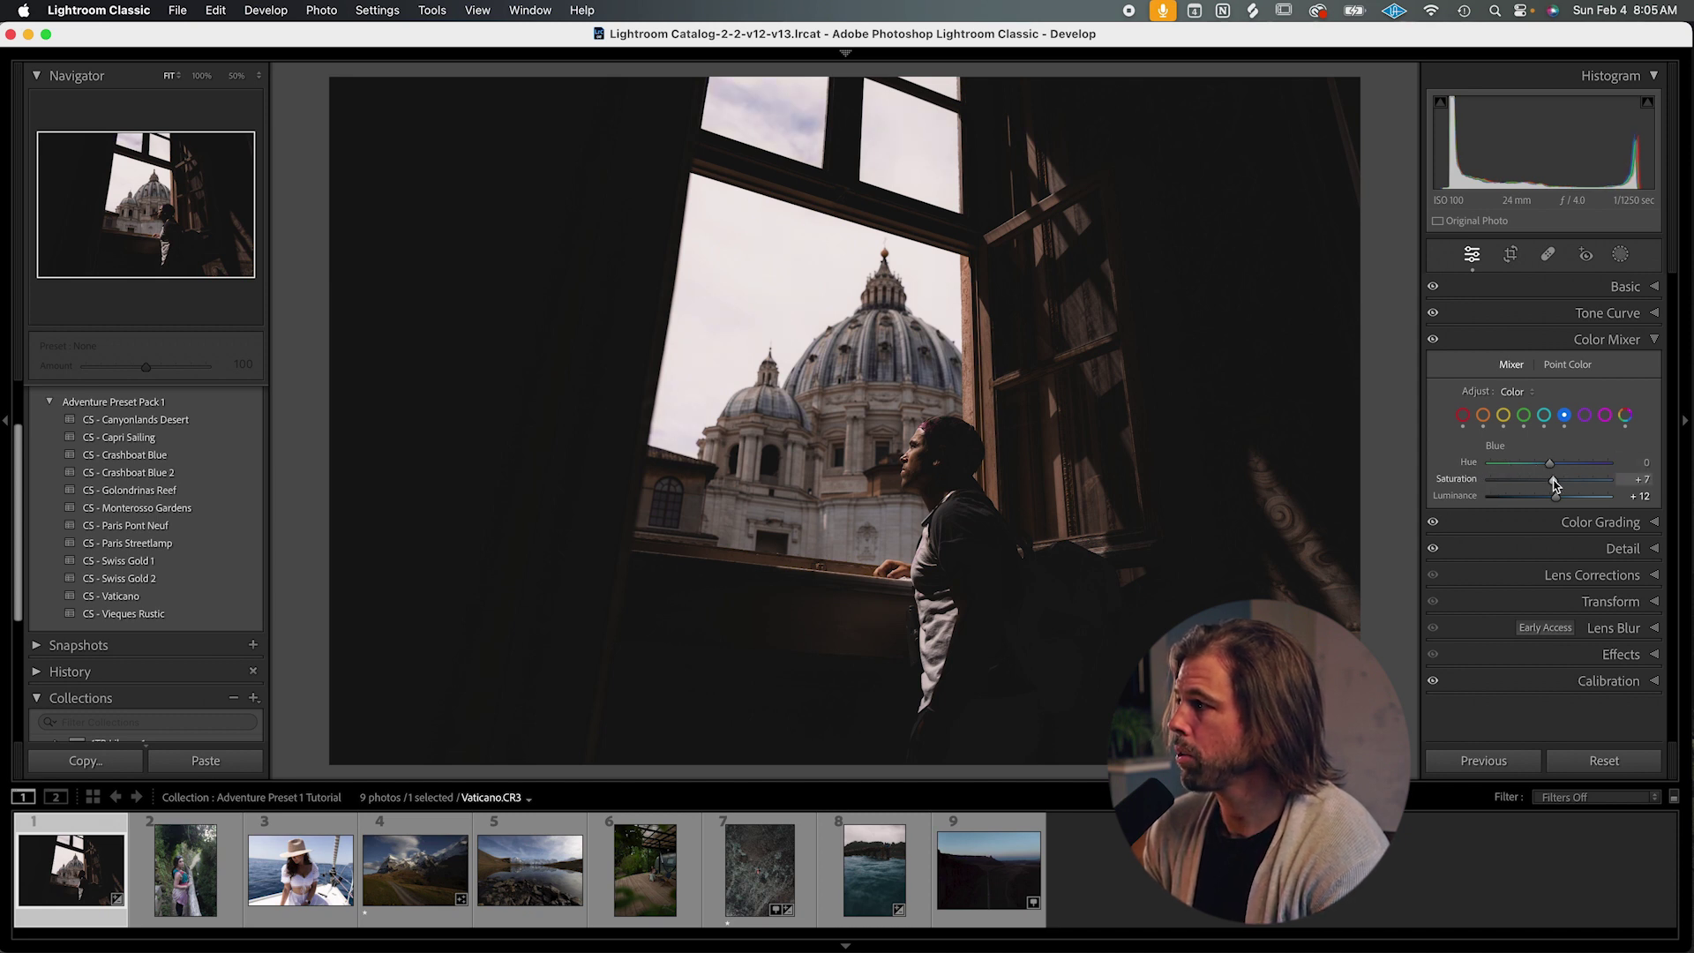
Create a brush mask and paint it over both the large and the small dome of the basilica.
click(1620, 254)
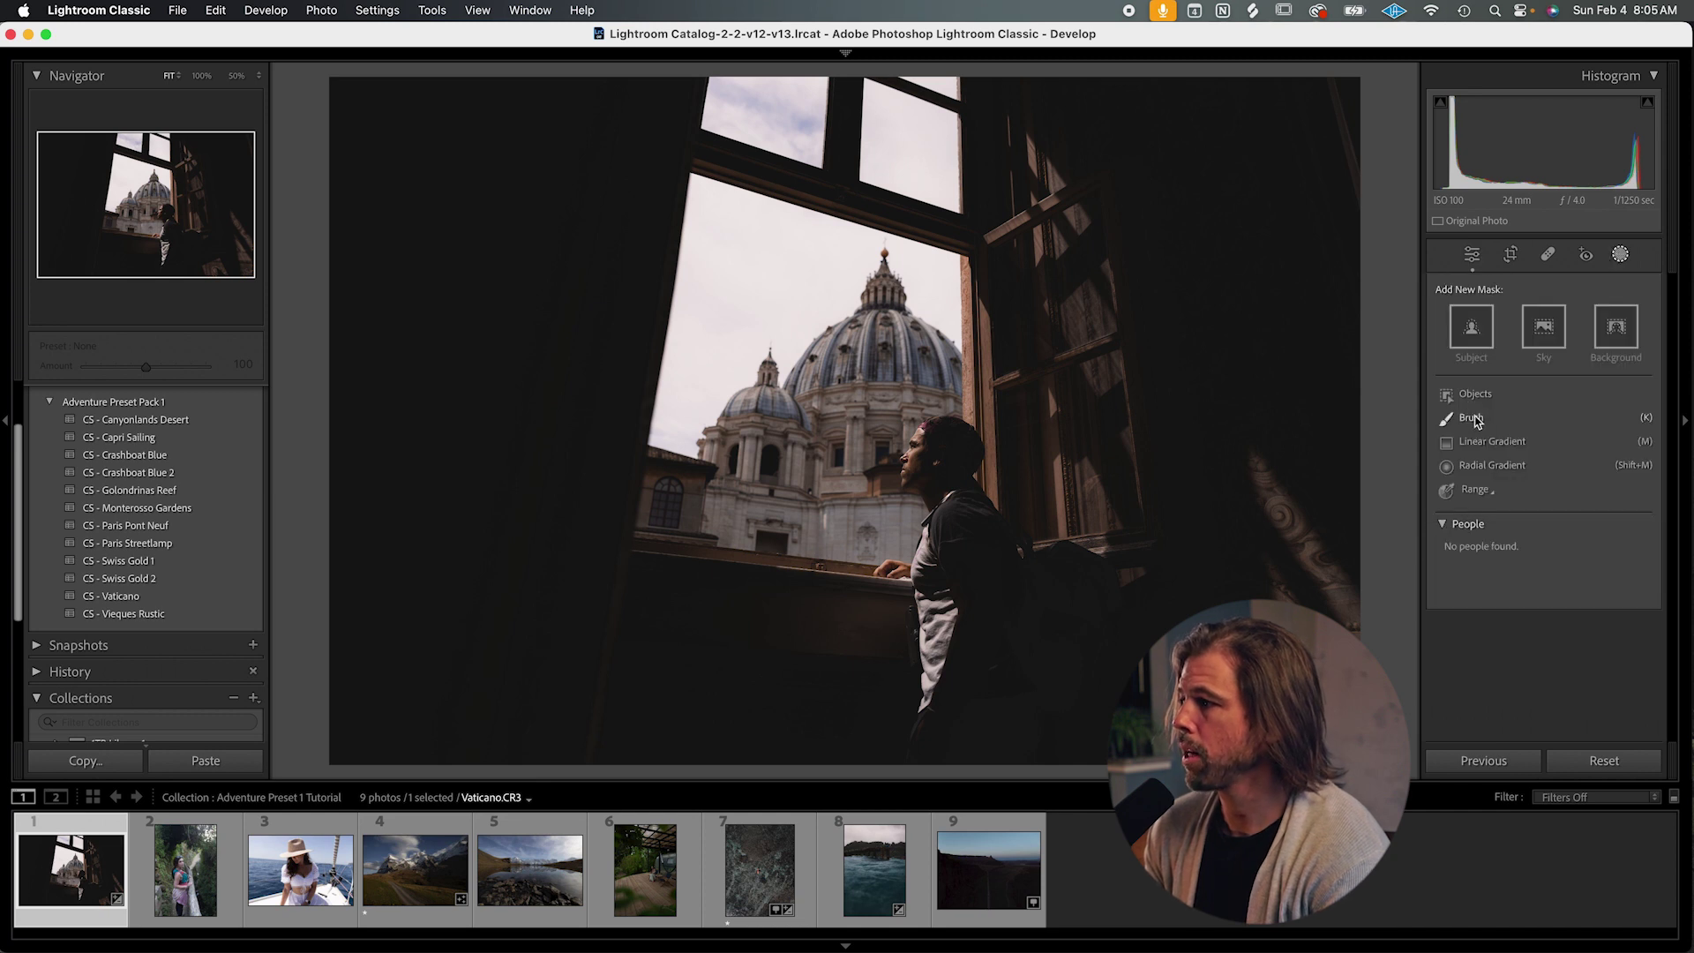
click(1470, 418)
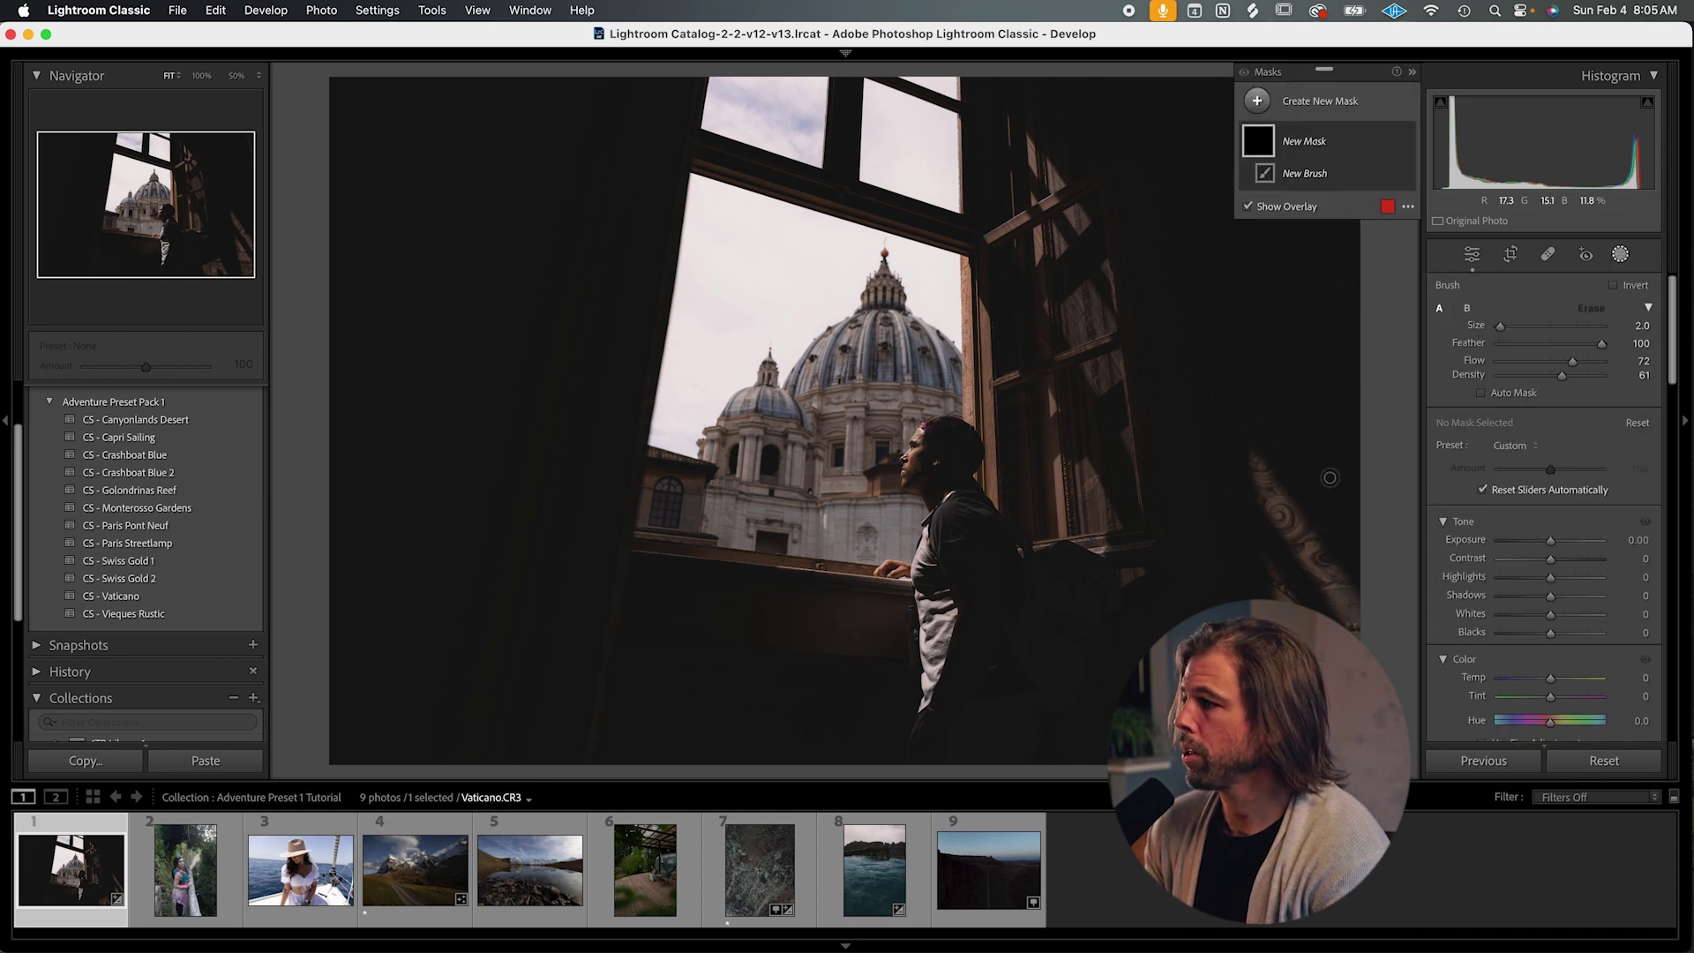
scroll(1539, 684, down, 3)
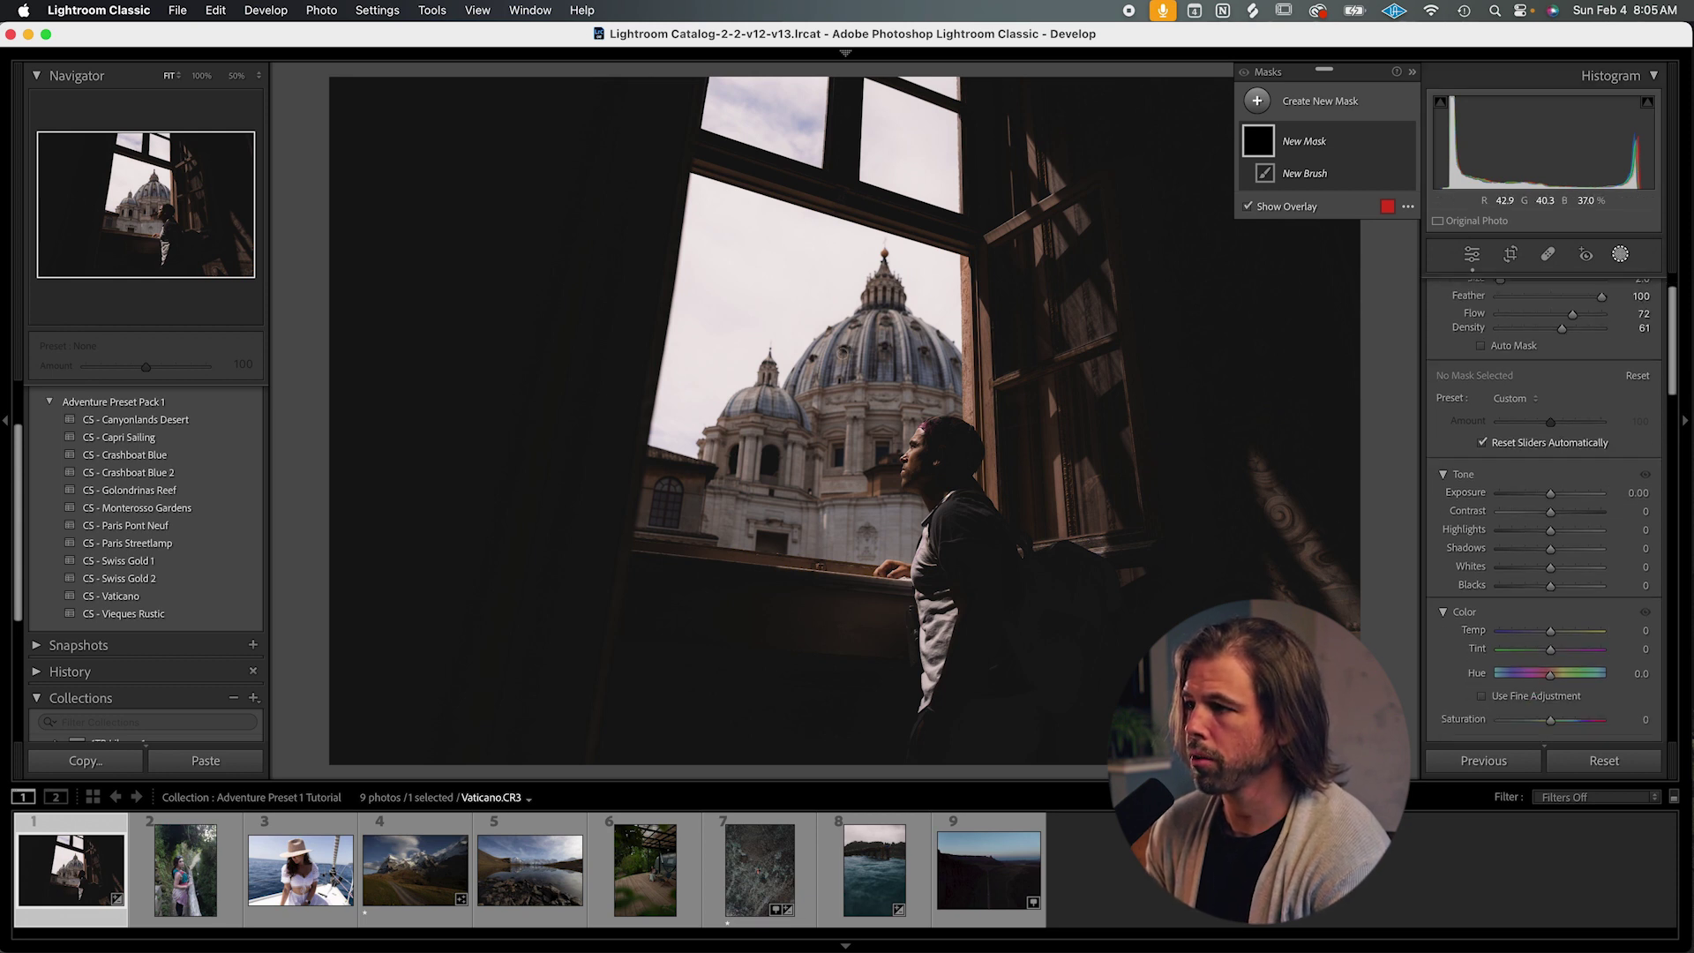
click(833, 361)
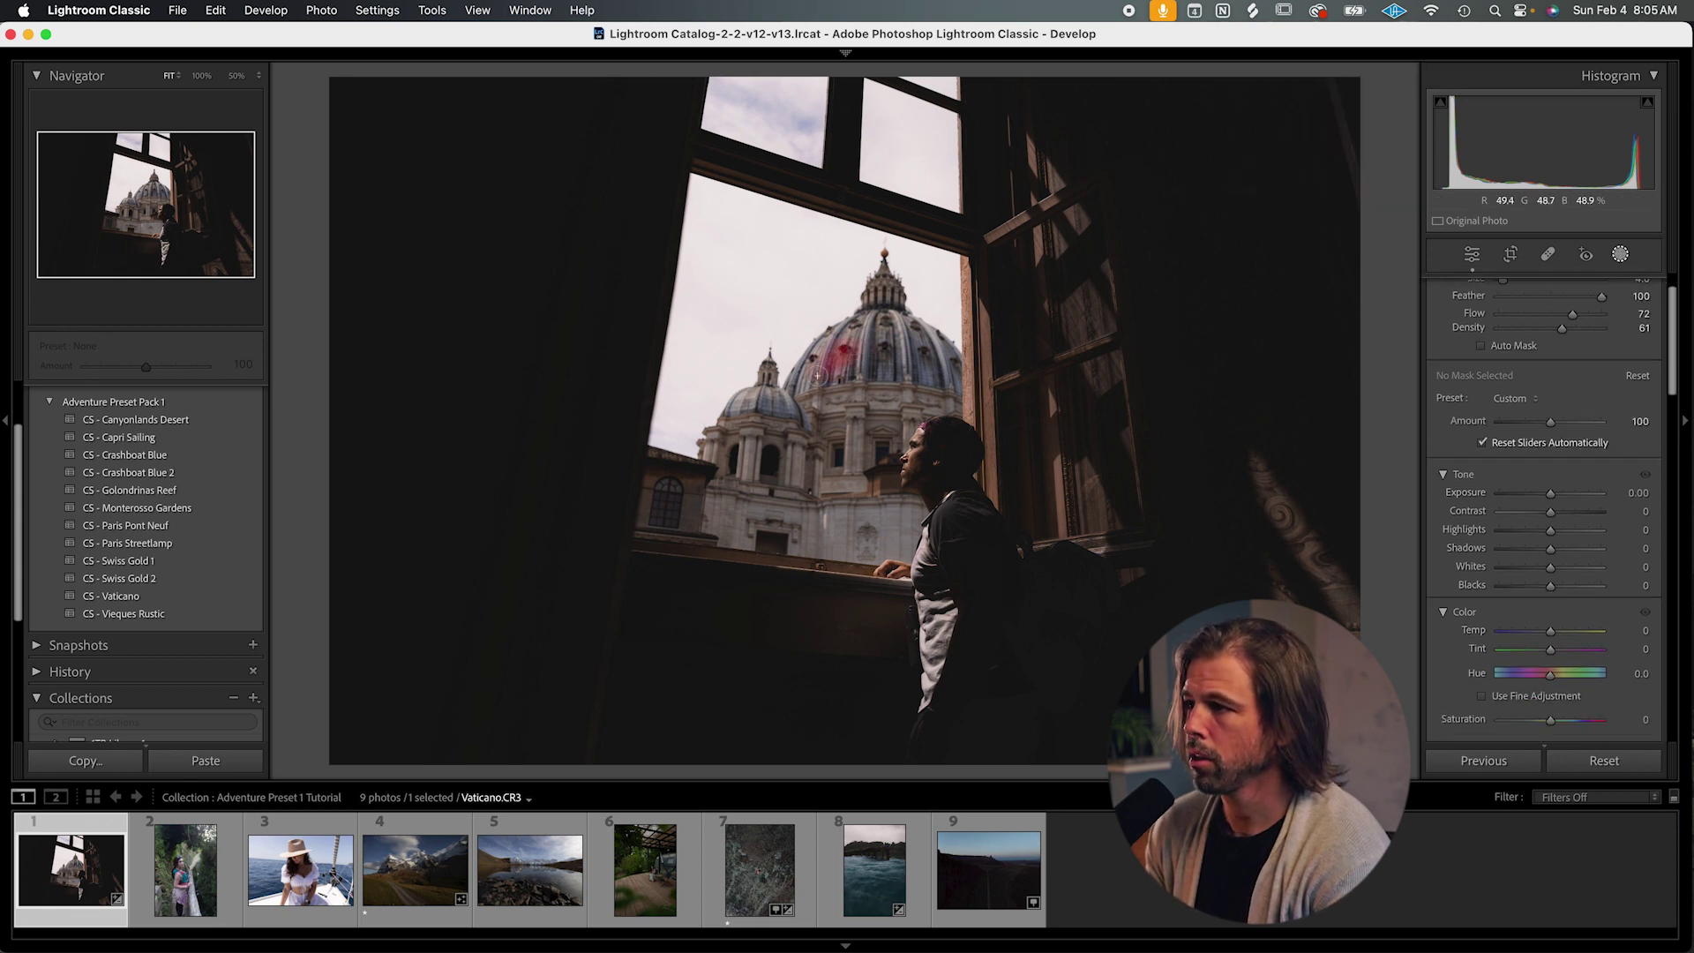
mouse_move(853, 326)
mouse_down()
mouse_move(879, 359)
mouse_move(953, 364)
mouse_up()
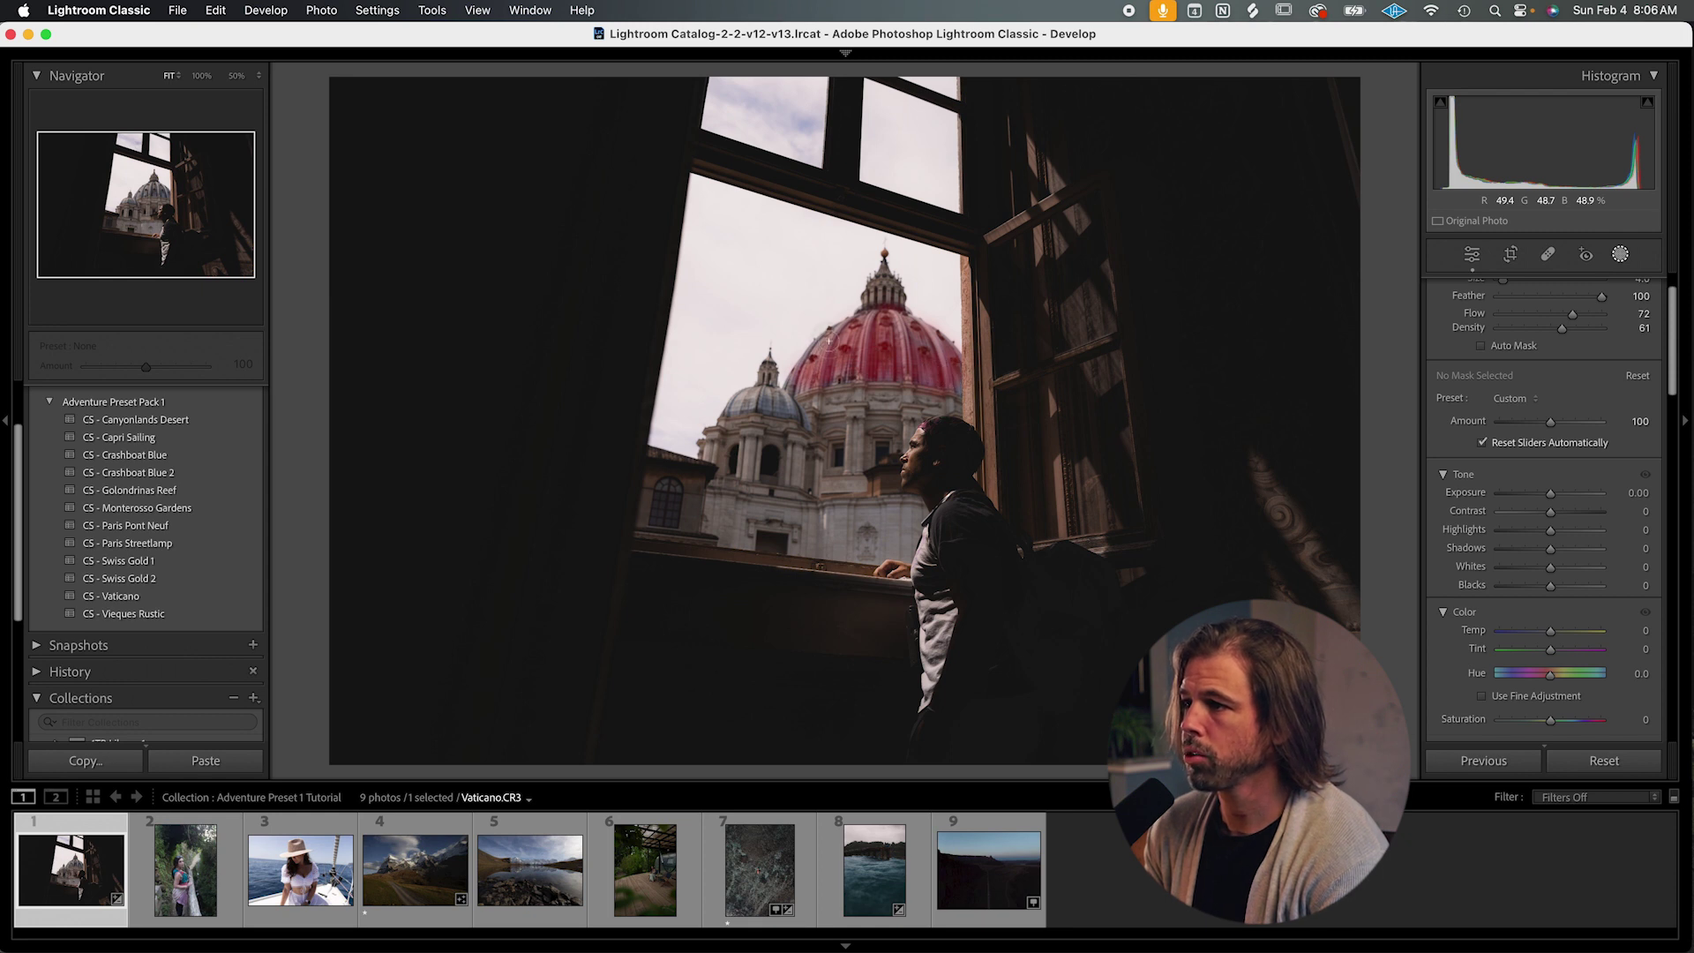
mouse_move(748, 394)
mouse_down()
mouse_move(730, 398)
mouse_move(798, 405)
mouse_up()
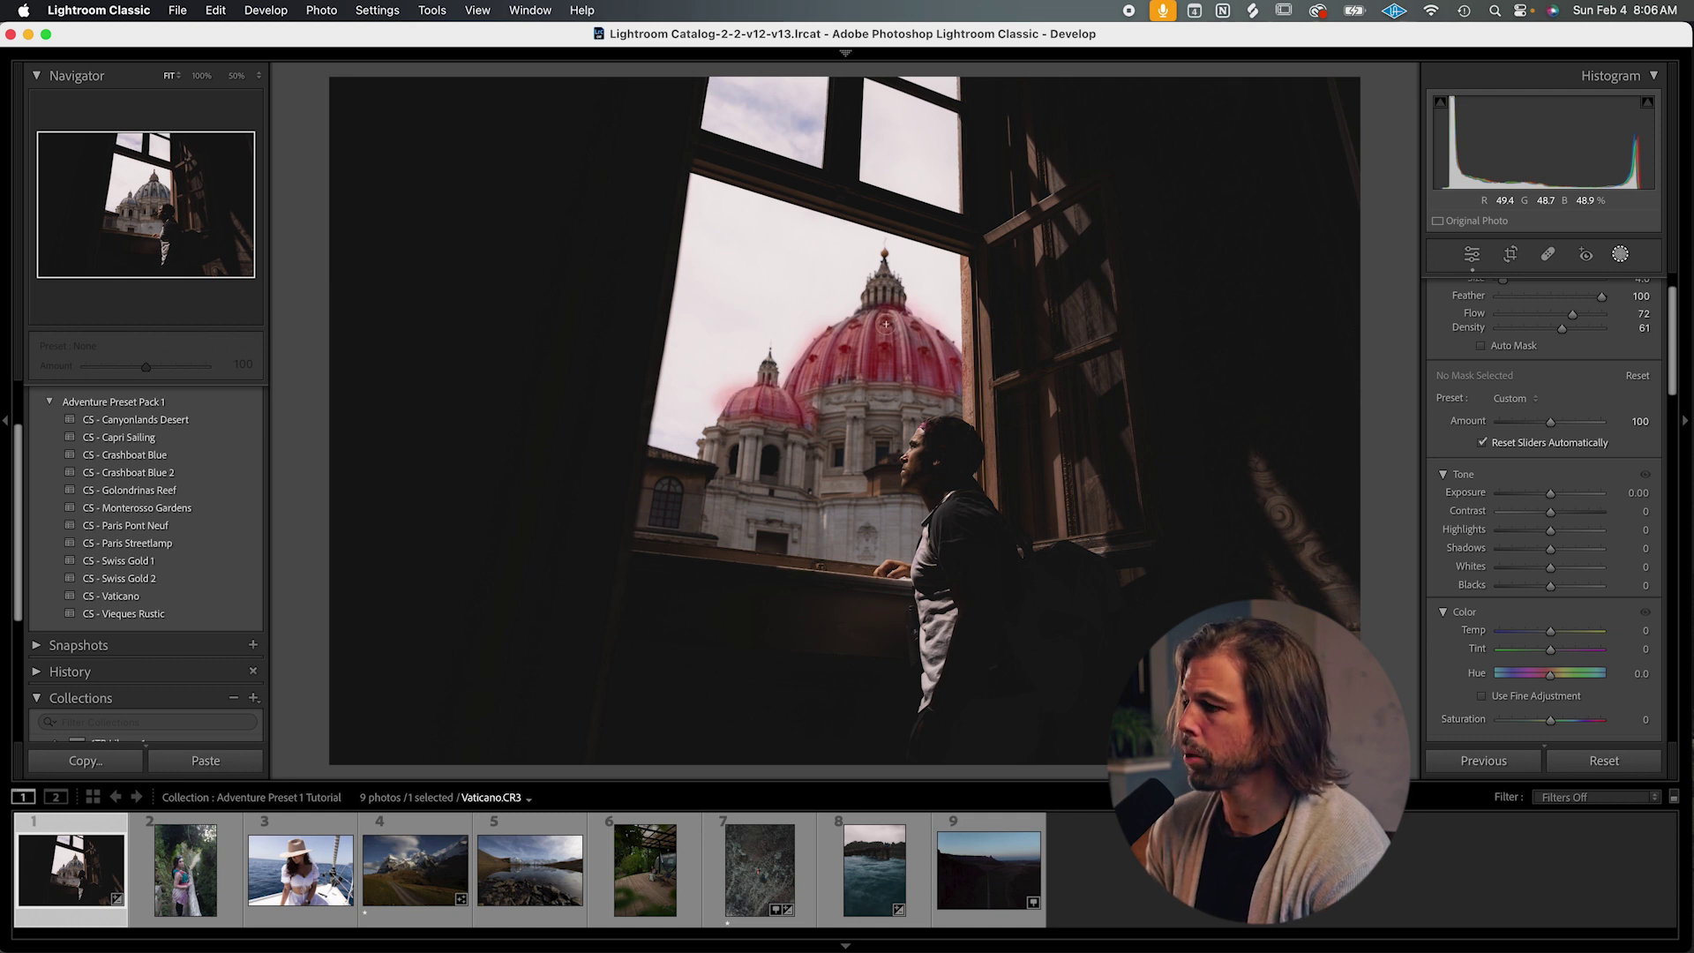
Set the dome brush mask's saturation to -100 and temperature to 52, and toggle the mask's visibility to compare.
drag(1550, 719, 1476, 723)
mouse_move(1406, 144)
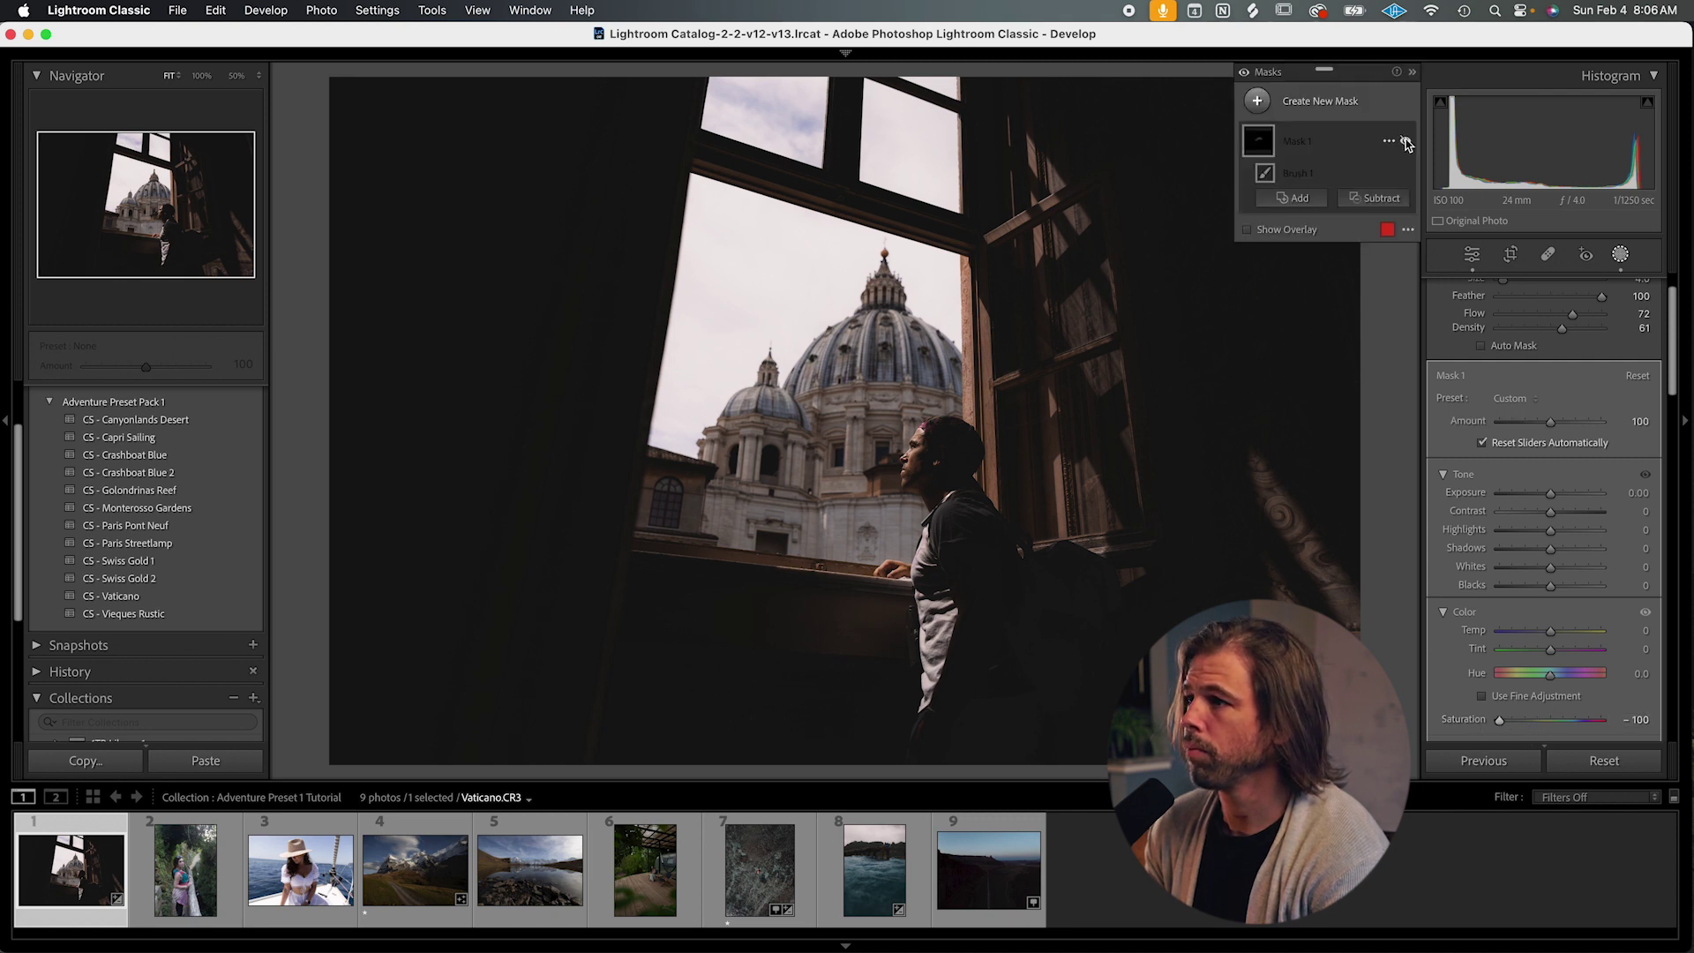
drag(1551, 635, 1579, 632)
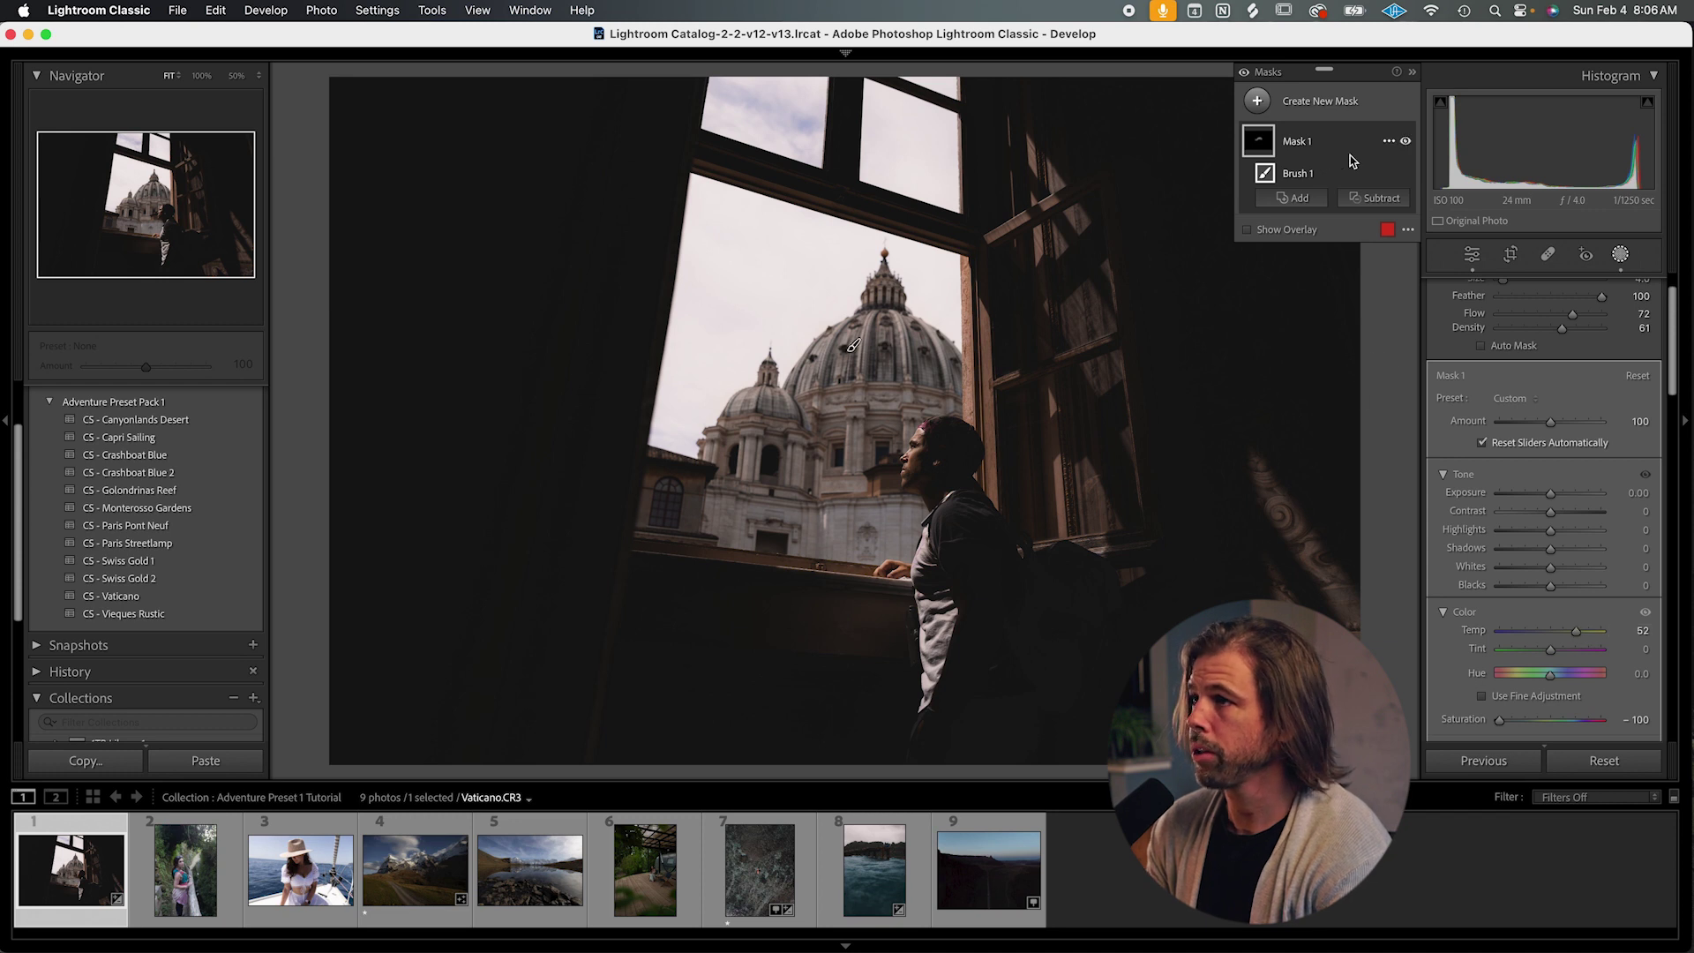
click(1404, 142)
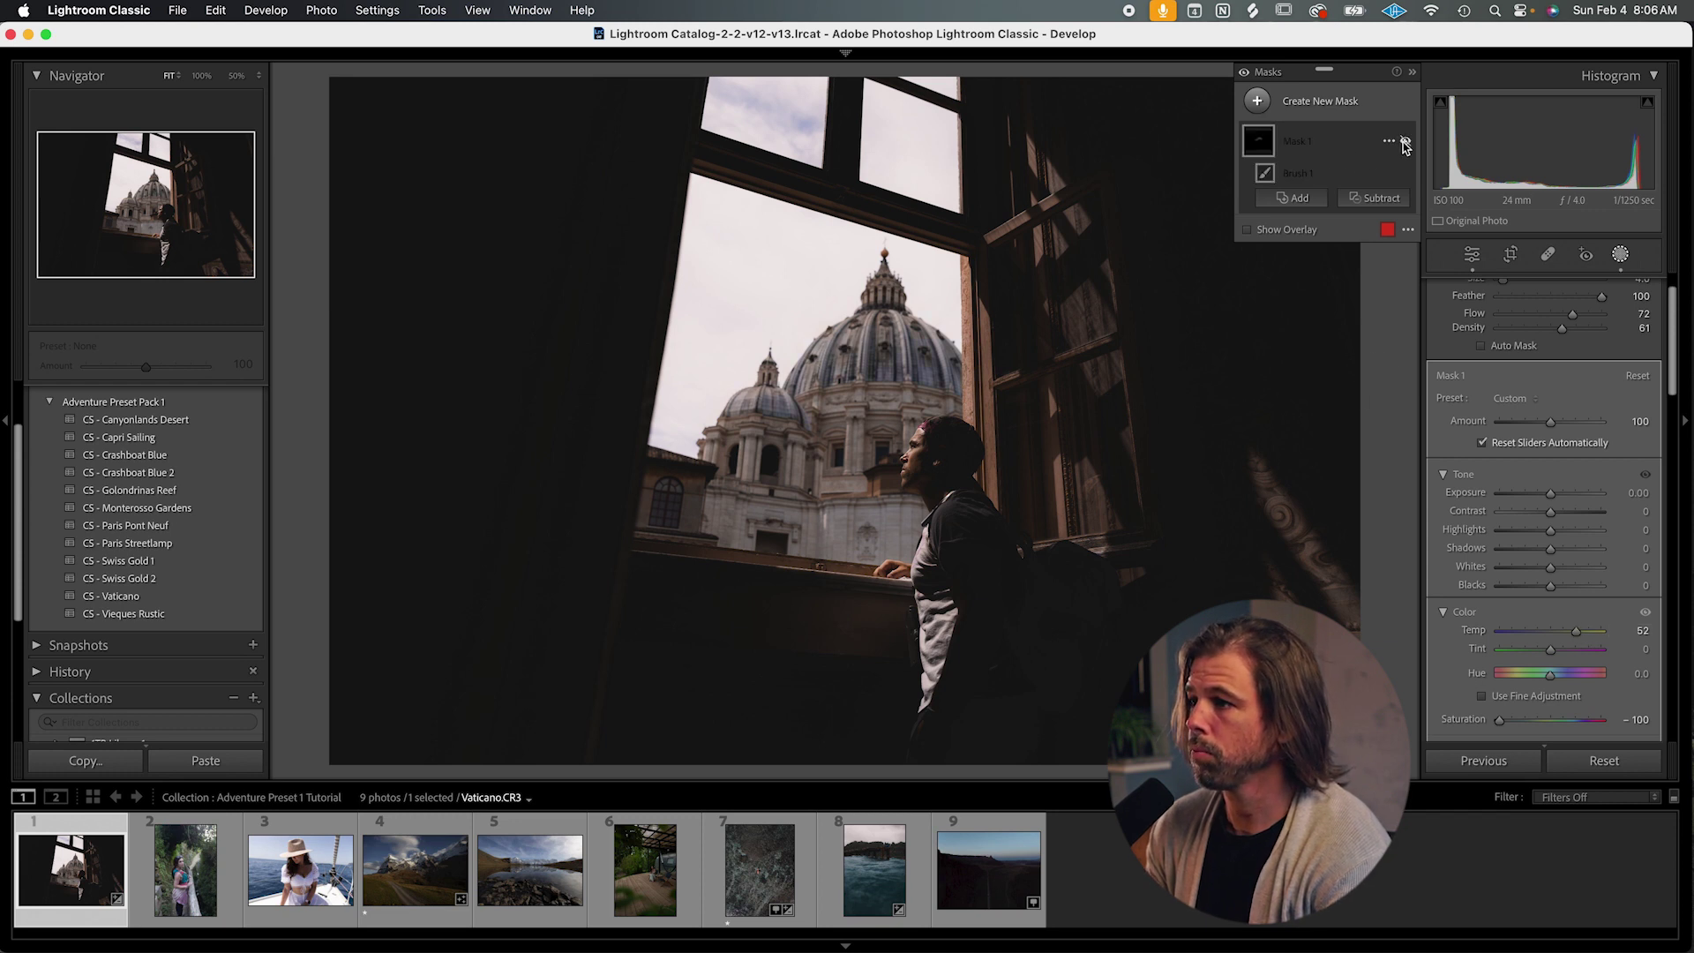
Reset all edits on the Vaticano photo, try the Golondrinas Reef and Vaticano presets, and settle on CS - Vieques Rustic.
click(1405, 142)
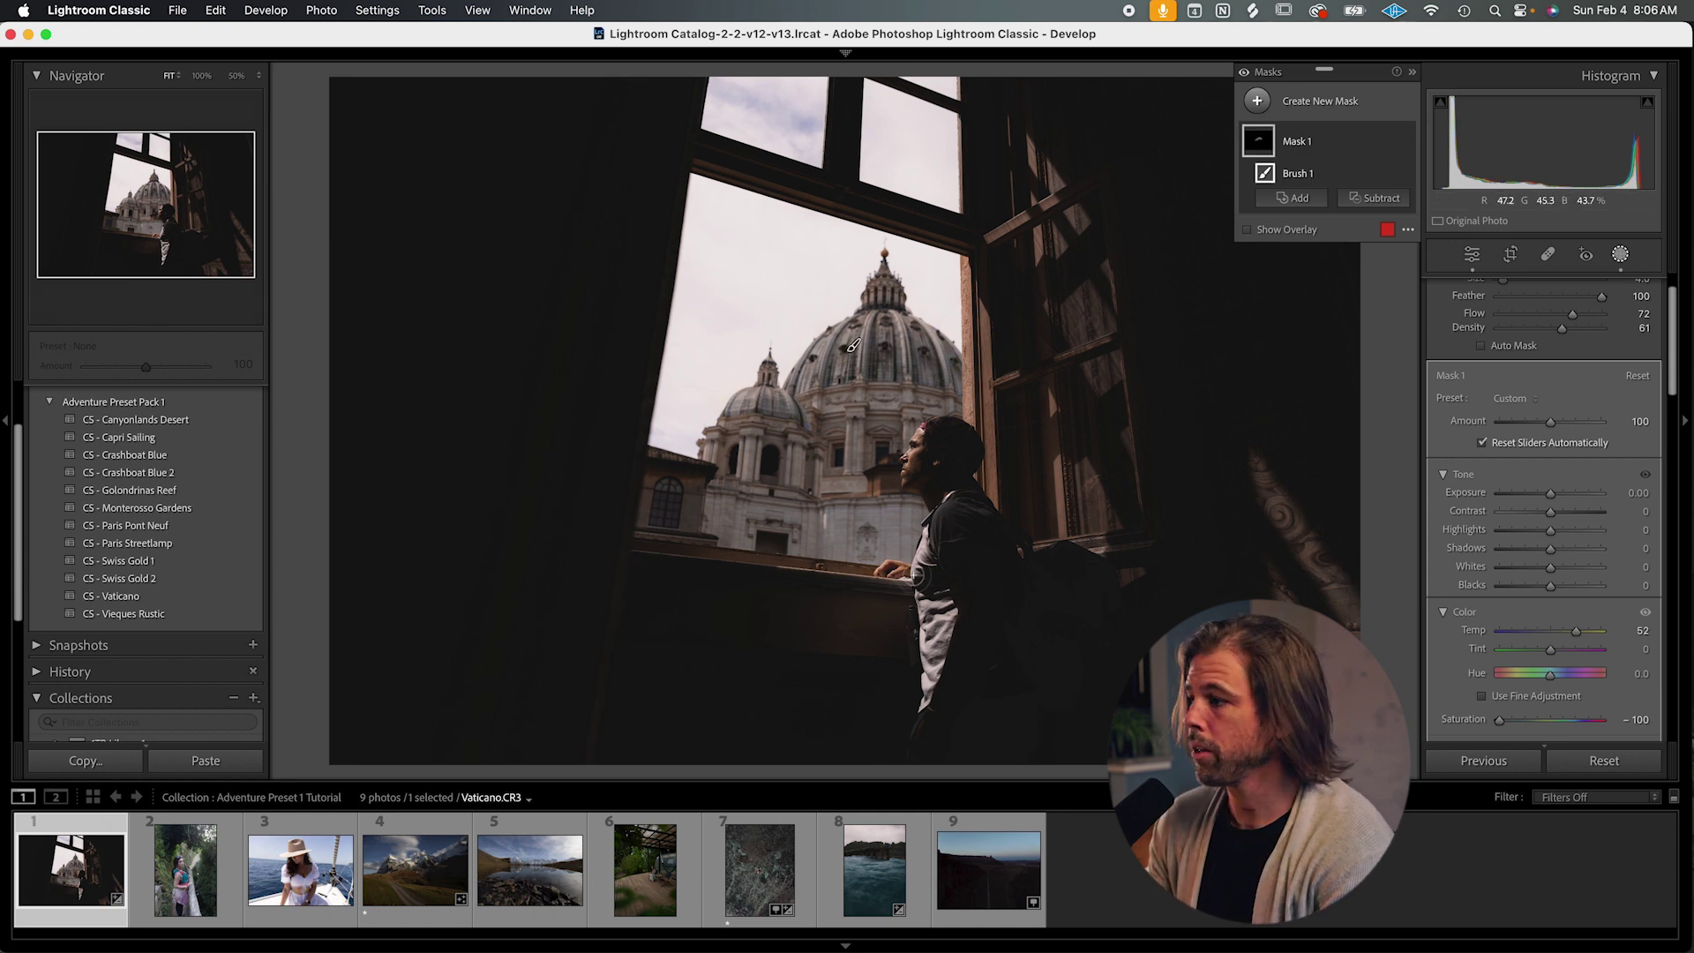
click(1604, 760)
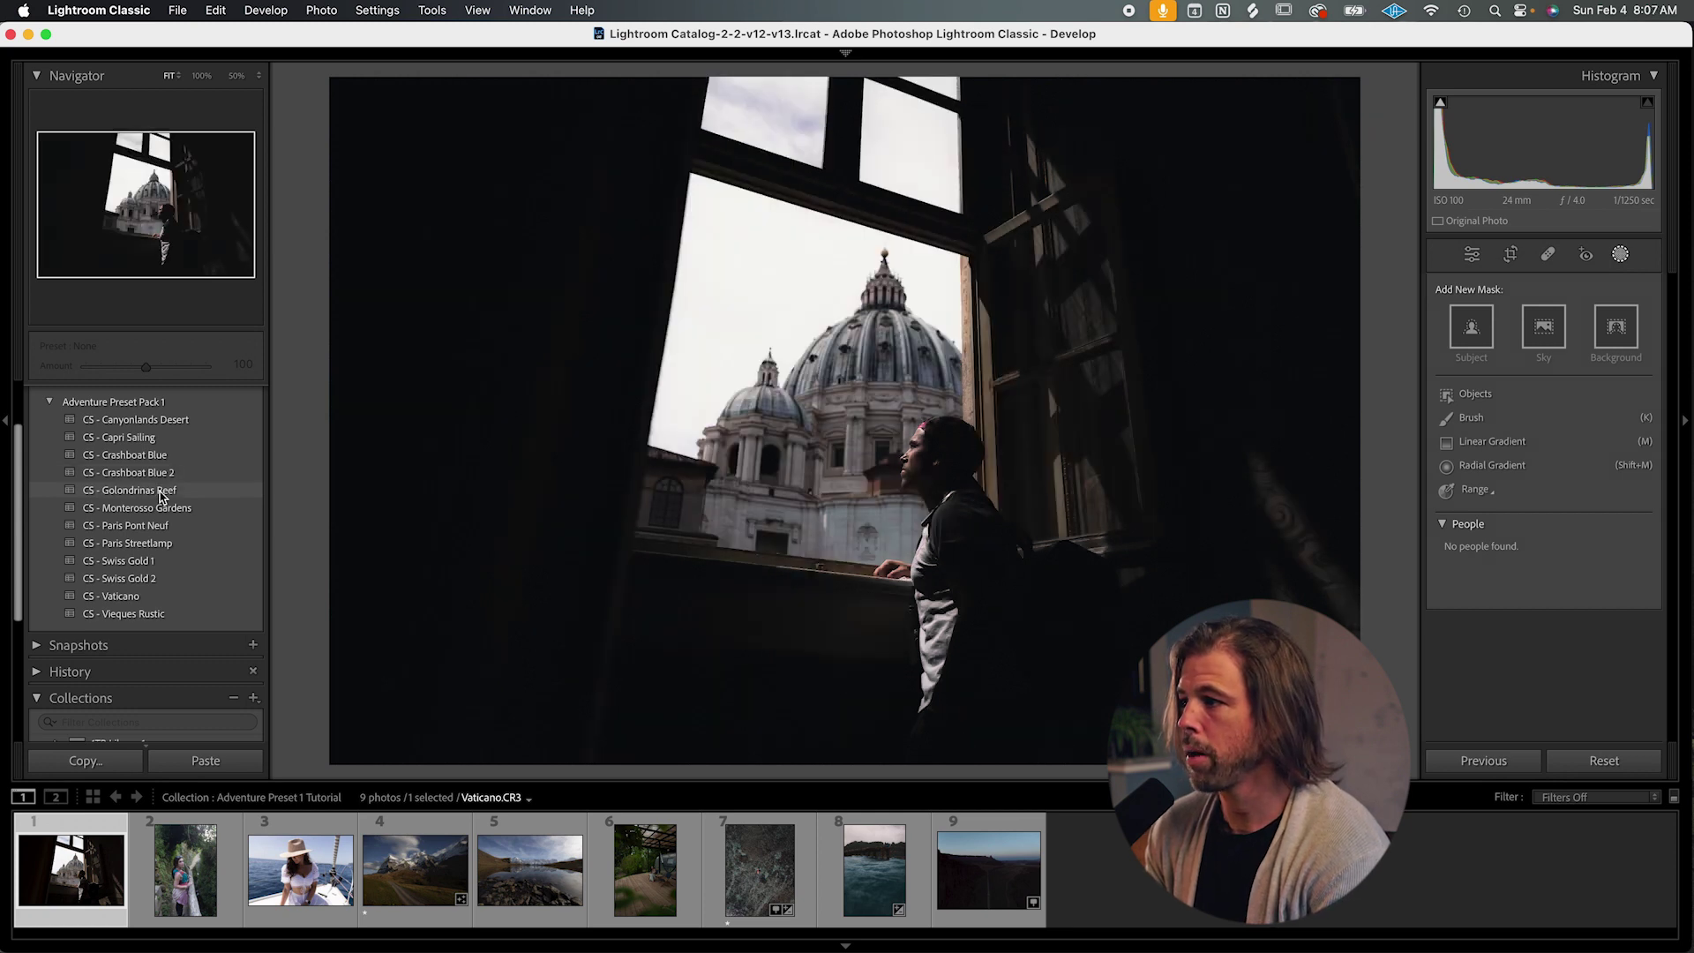
click(161, 493)
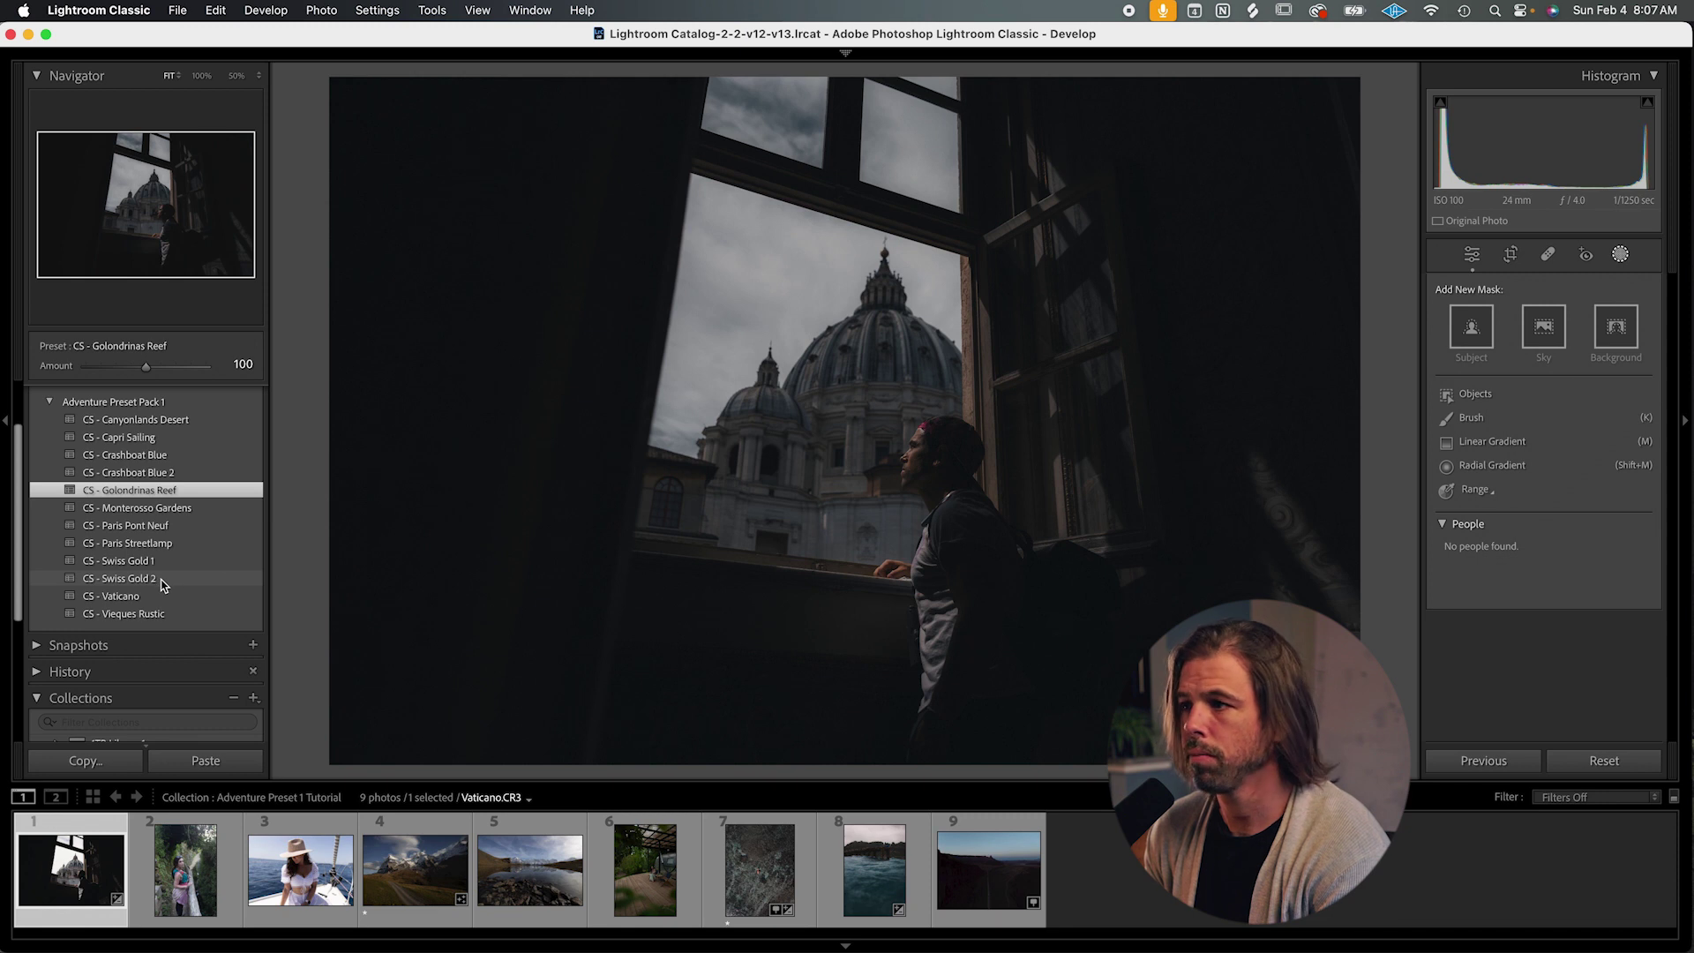
click(158, 596)
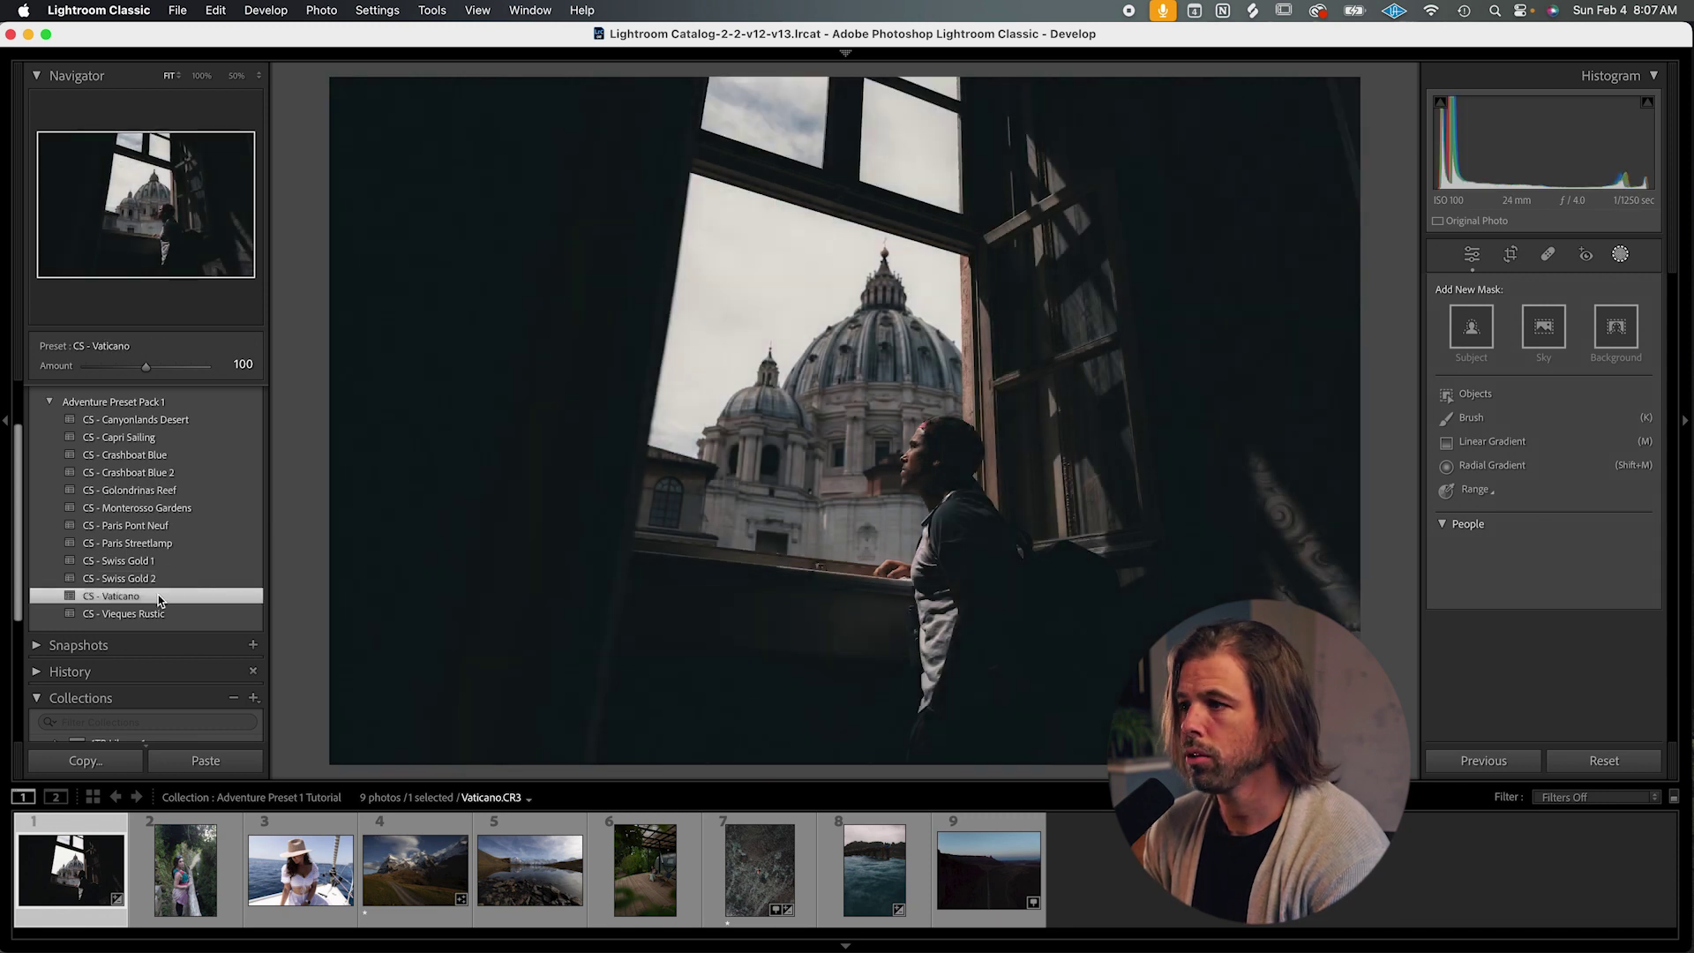
click(158, 615)
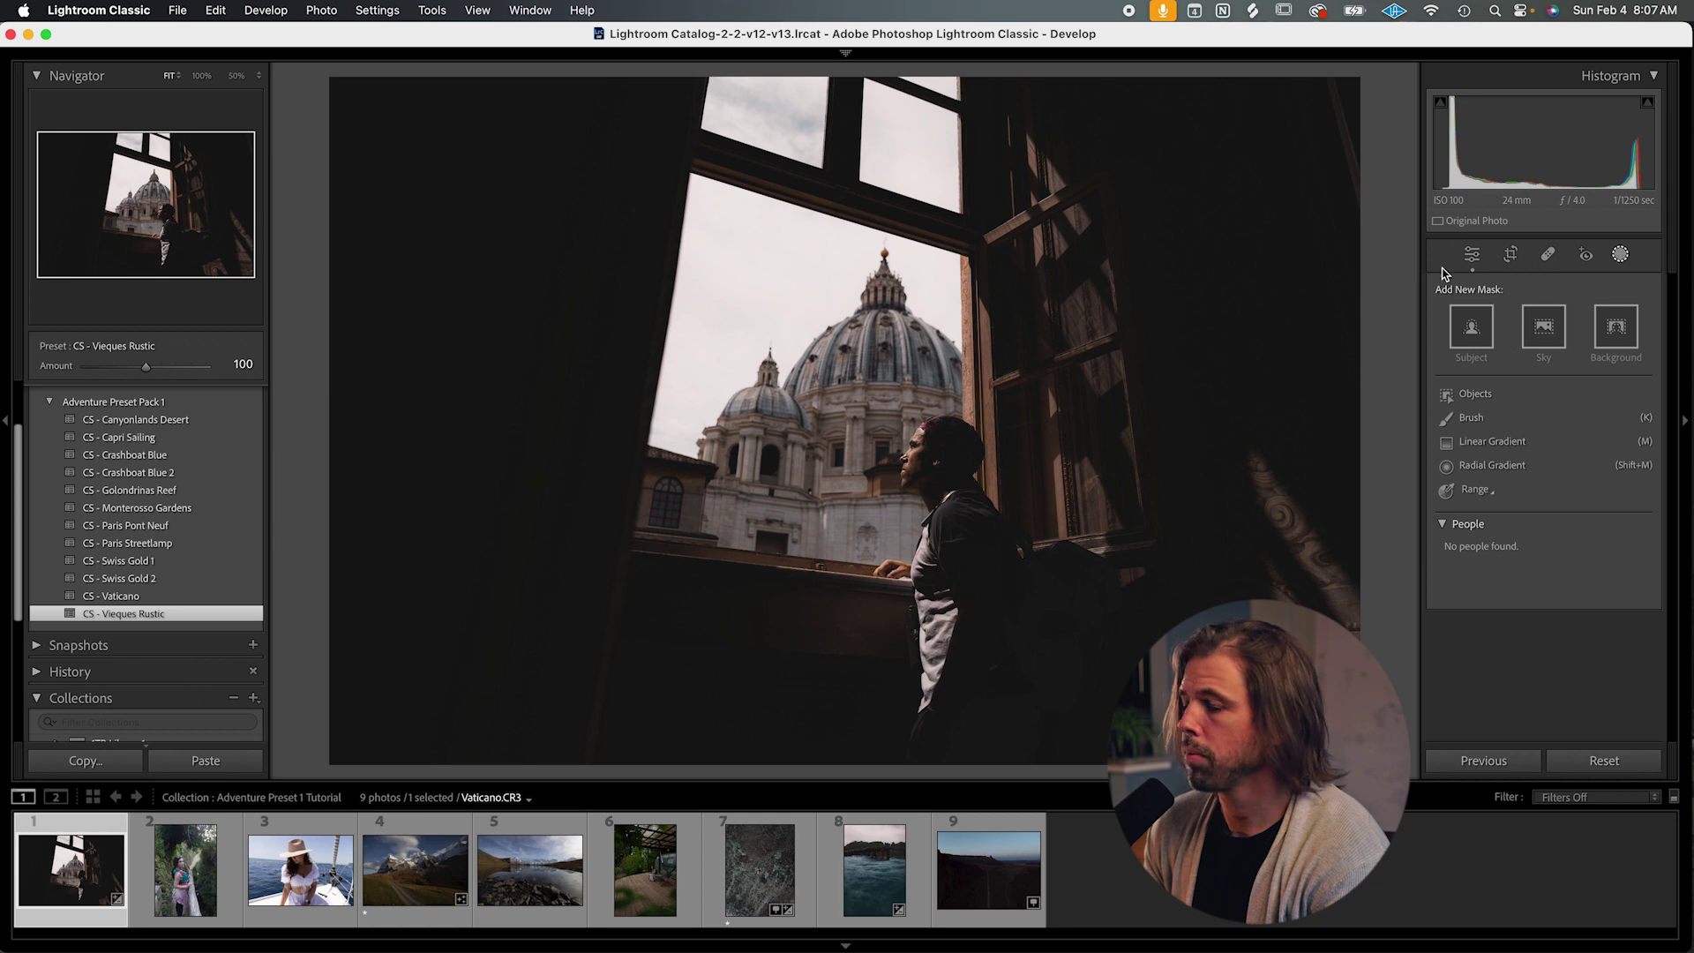
Apply the CS - Monterosso Gardens preset to the Monterosso photo and inspect the woman's skin up close.
click(186, 869)
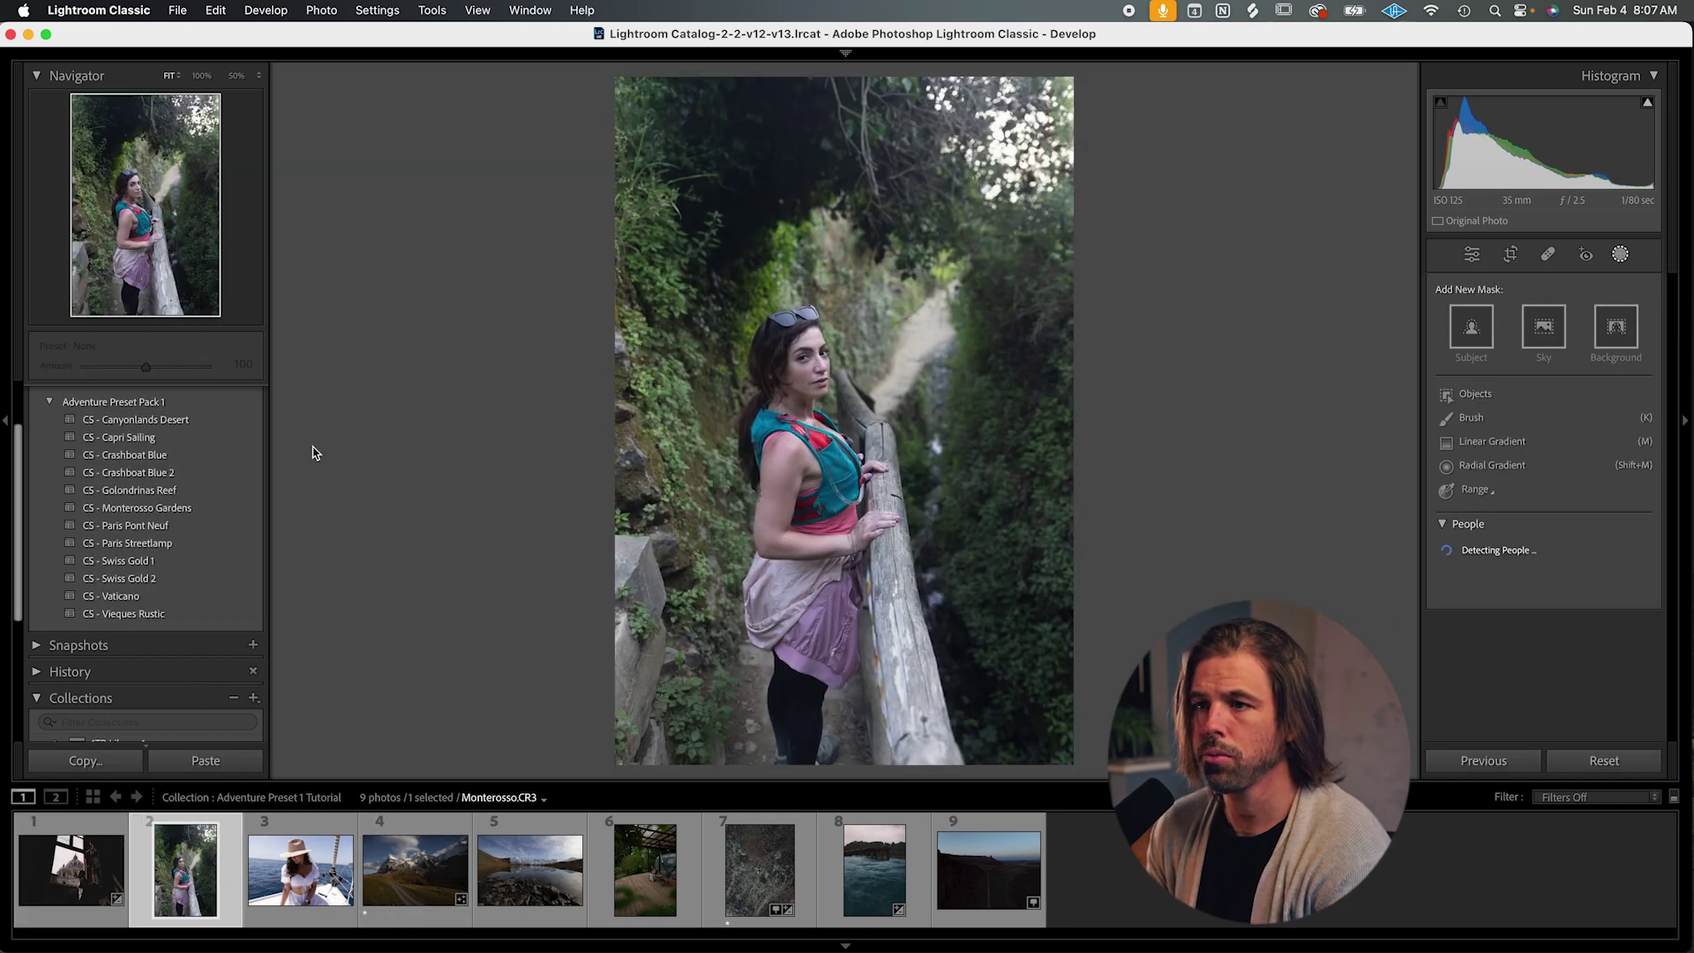
click(193, 508)
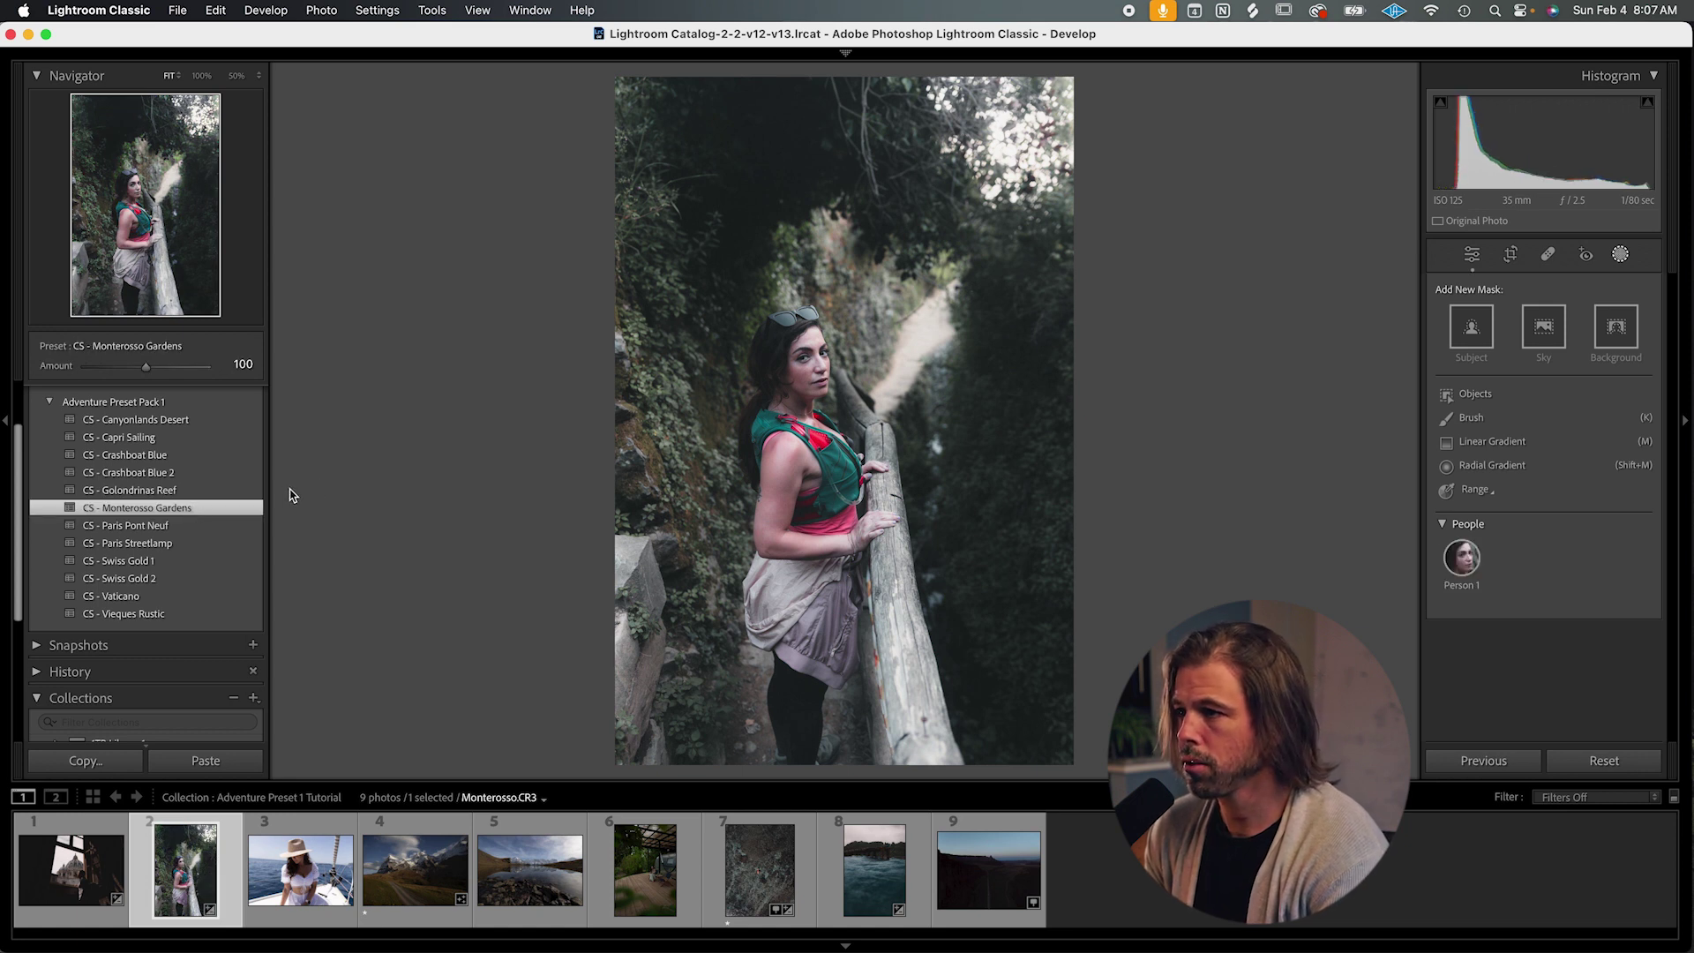
click(790, 471)
click(786, 465)
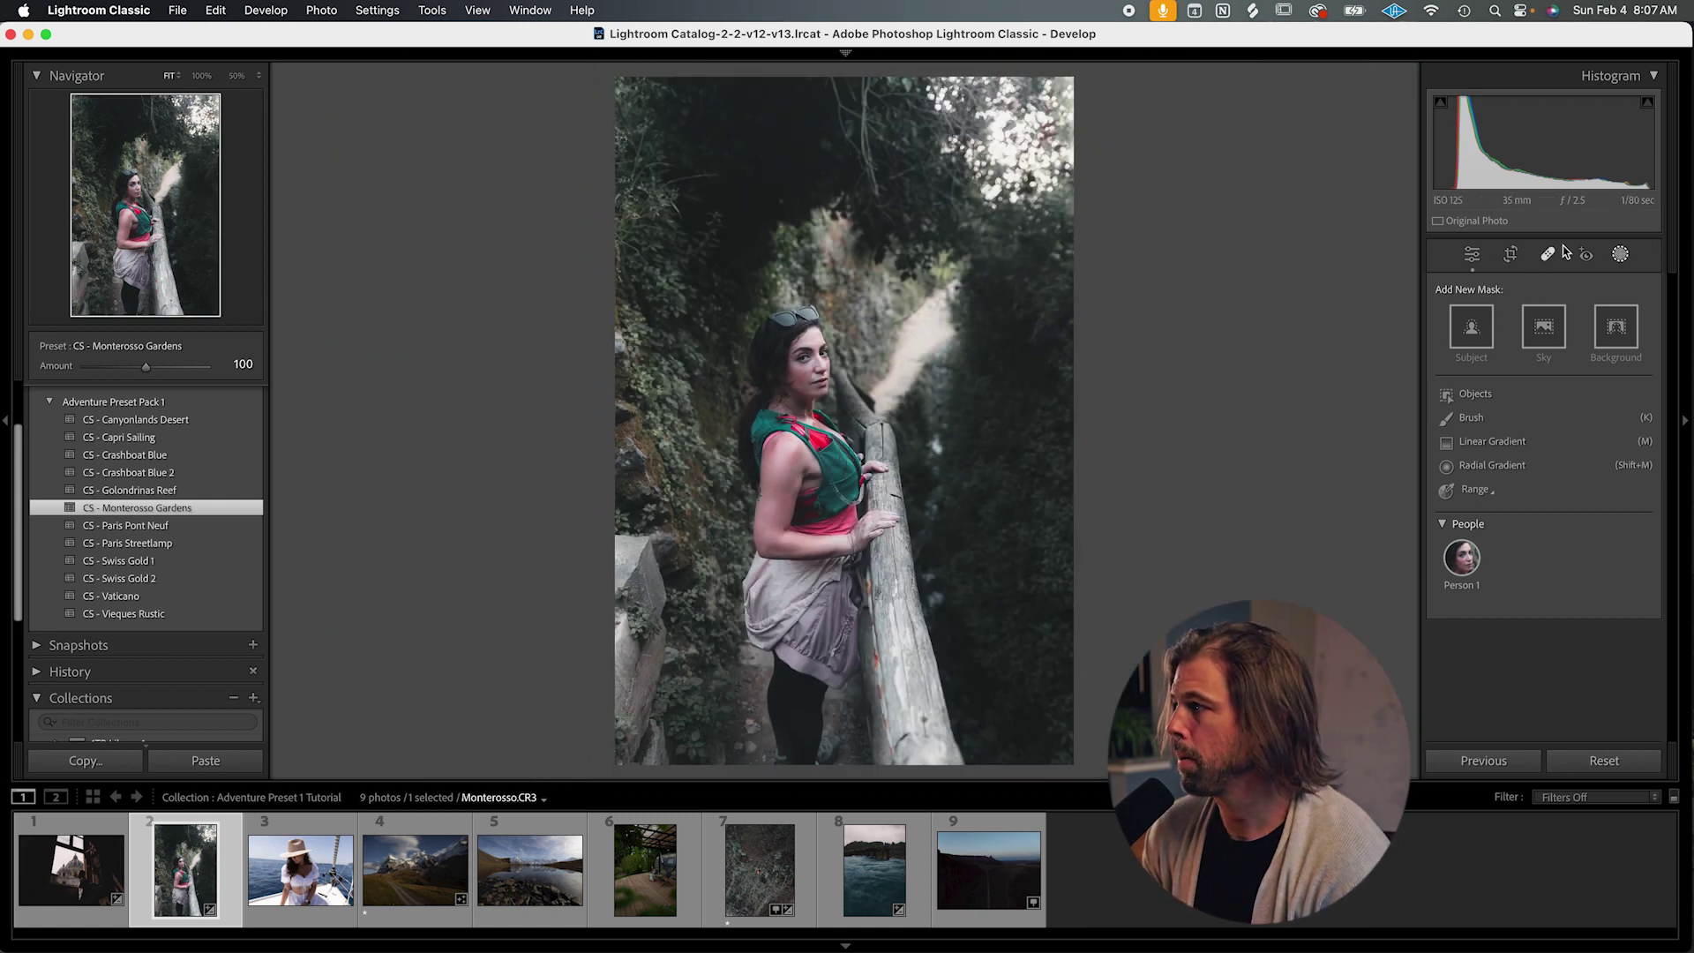
Create a single people mask for Person 1 covering the facial skin and body skin.
click(1620, 256)
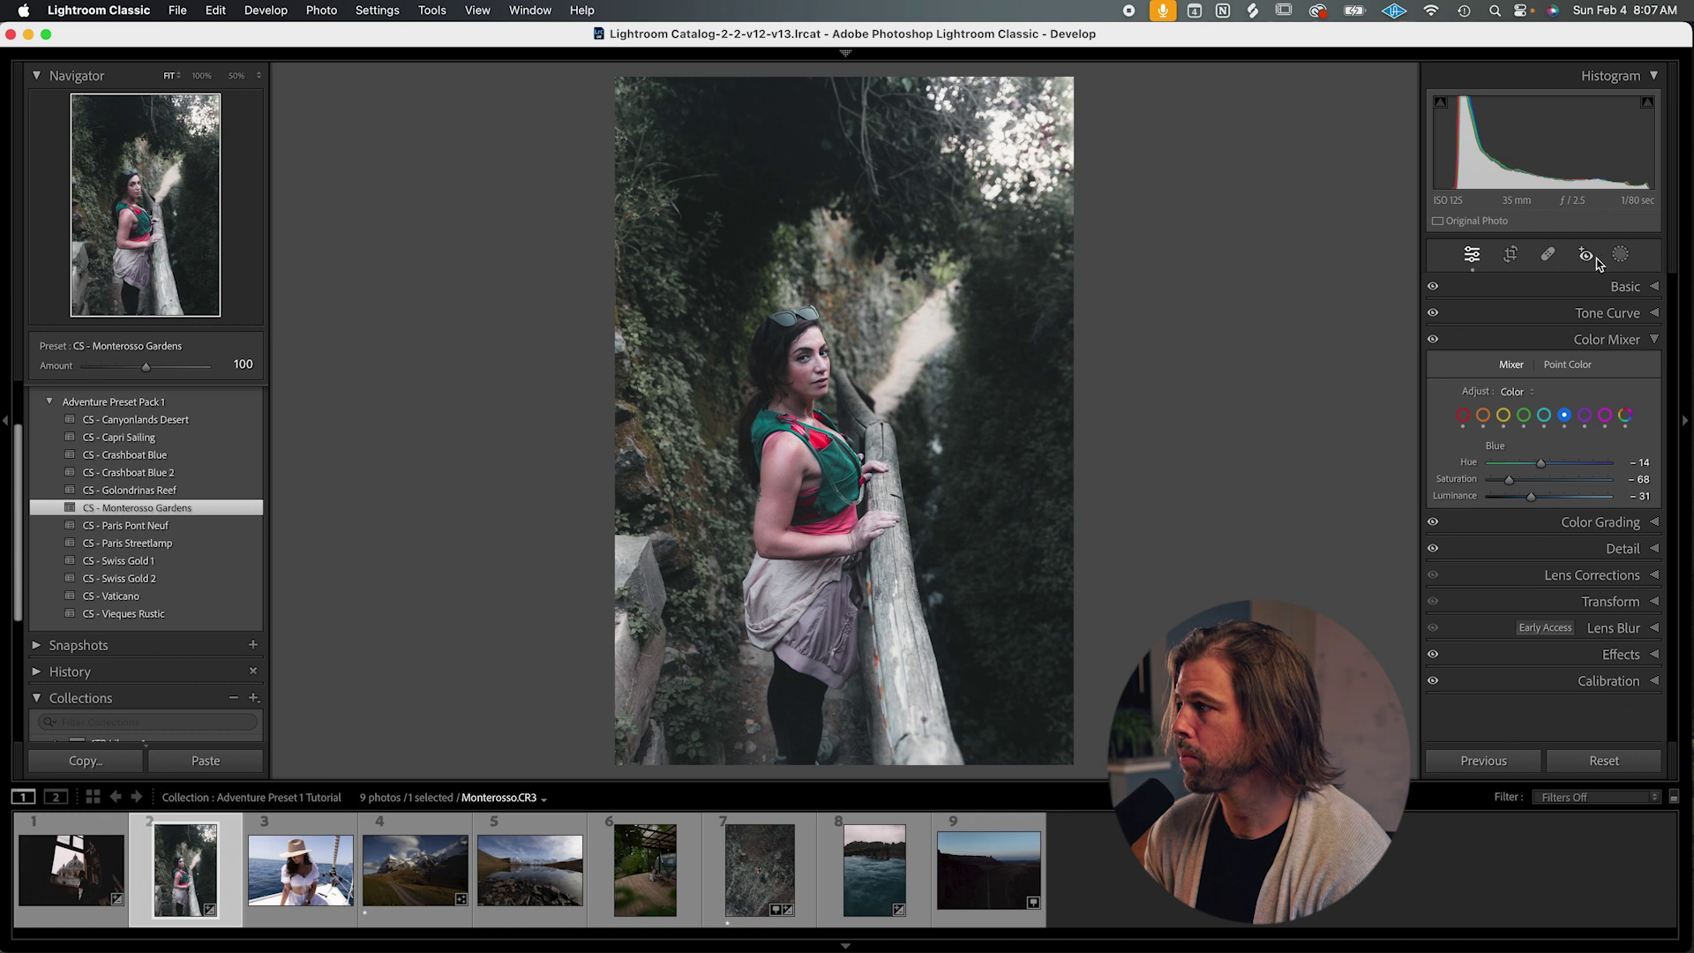
click(1623, 260)
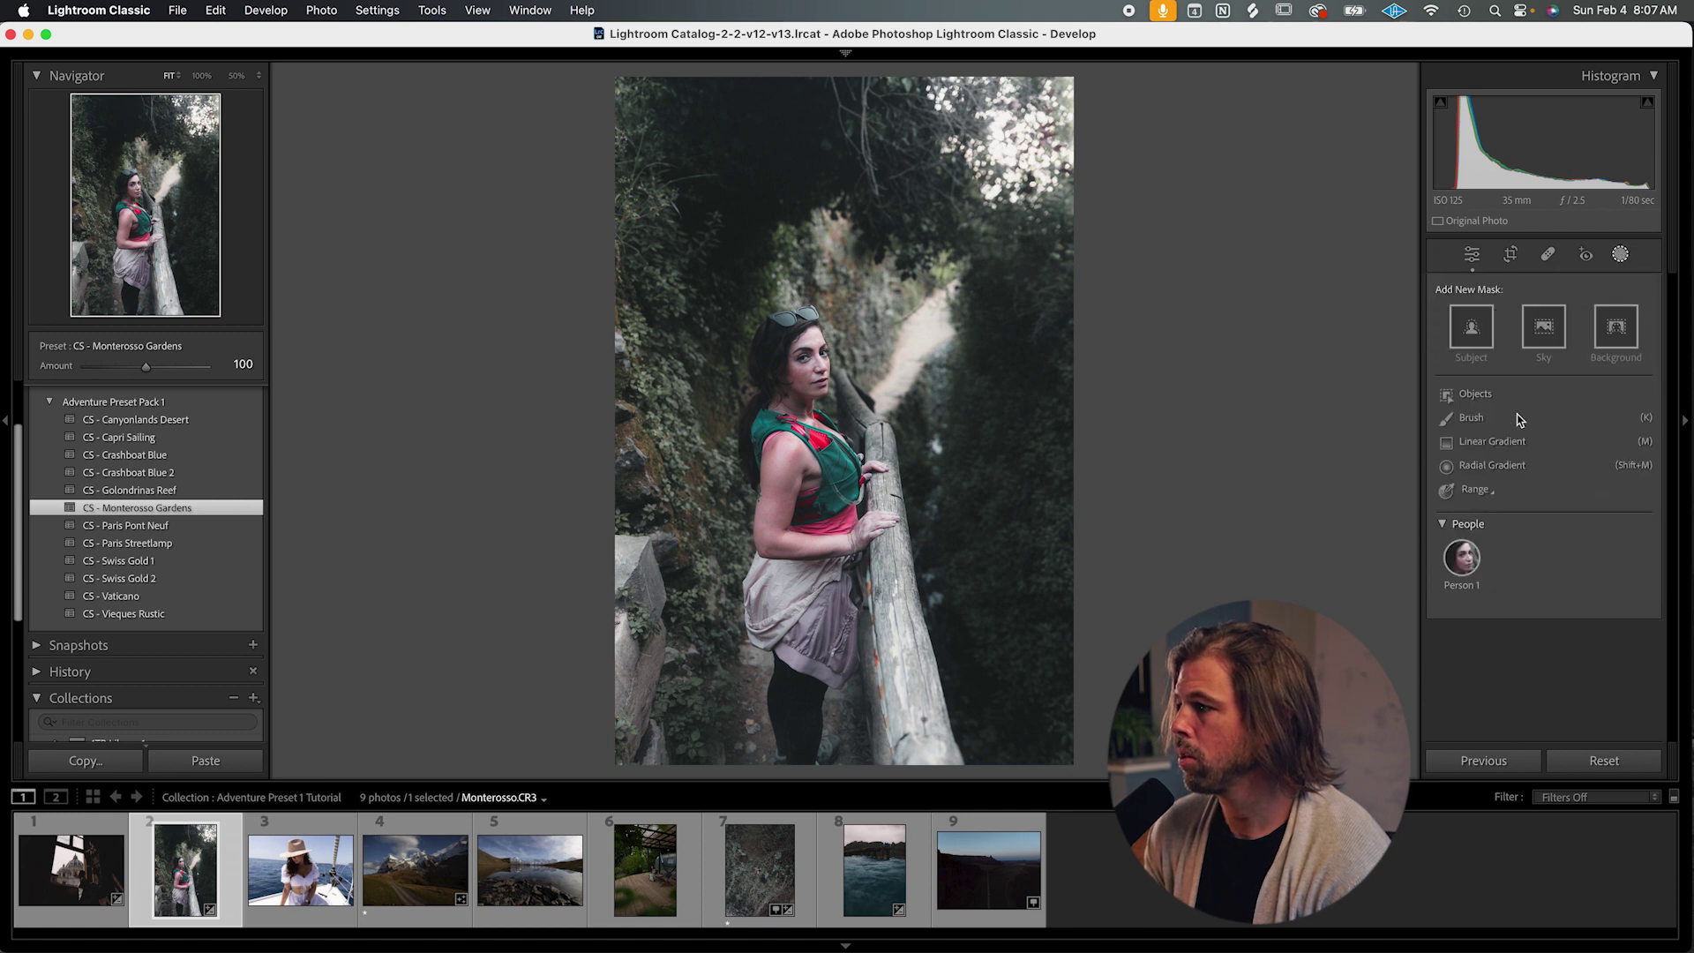
click(1469, 556)
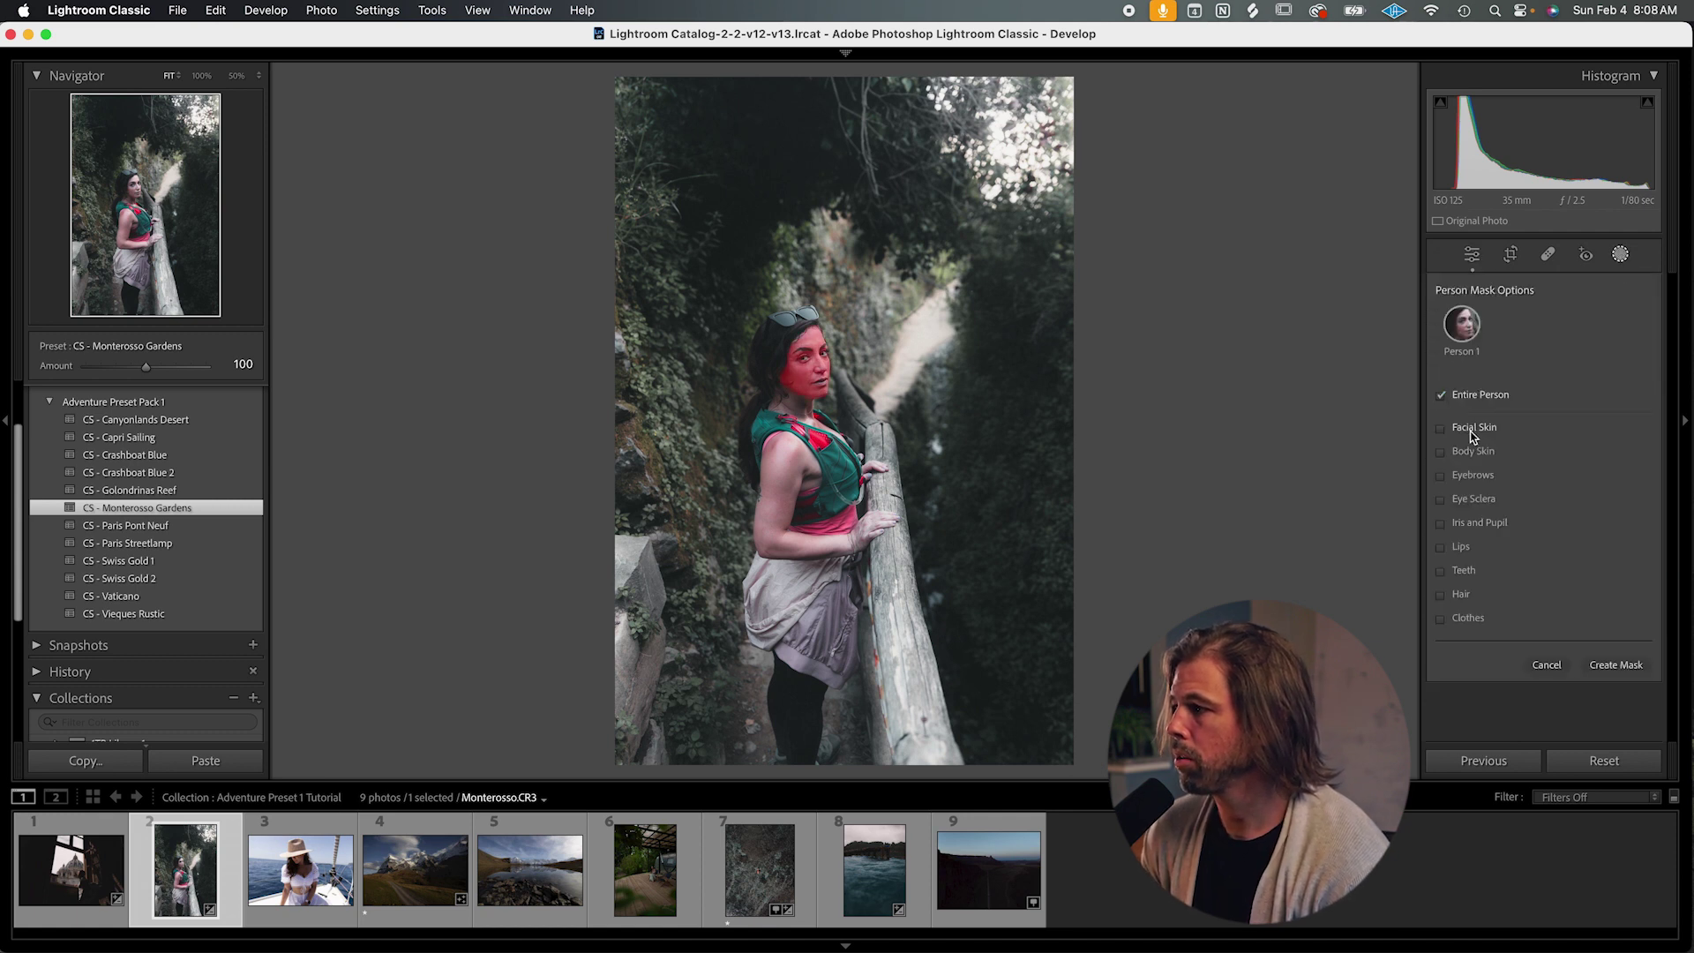
click(1445, 451)
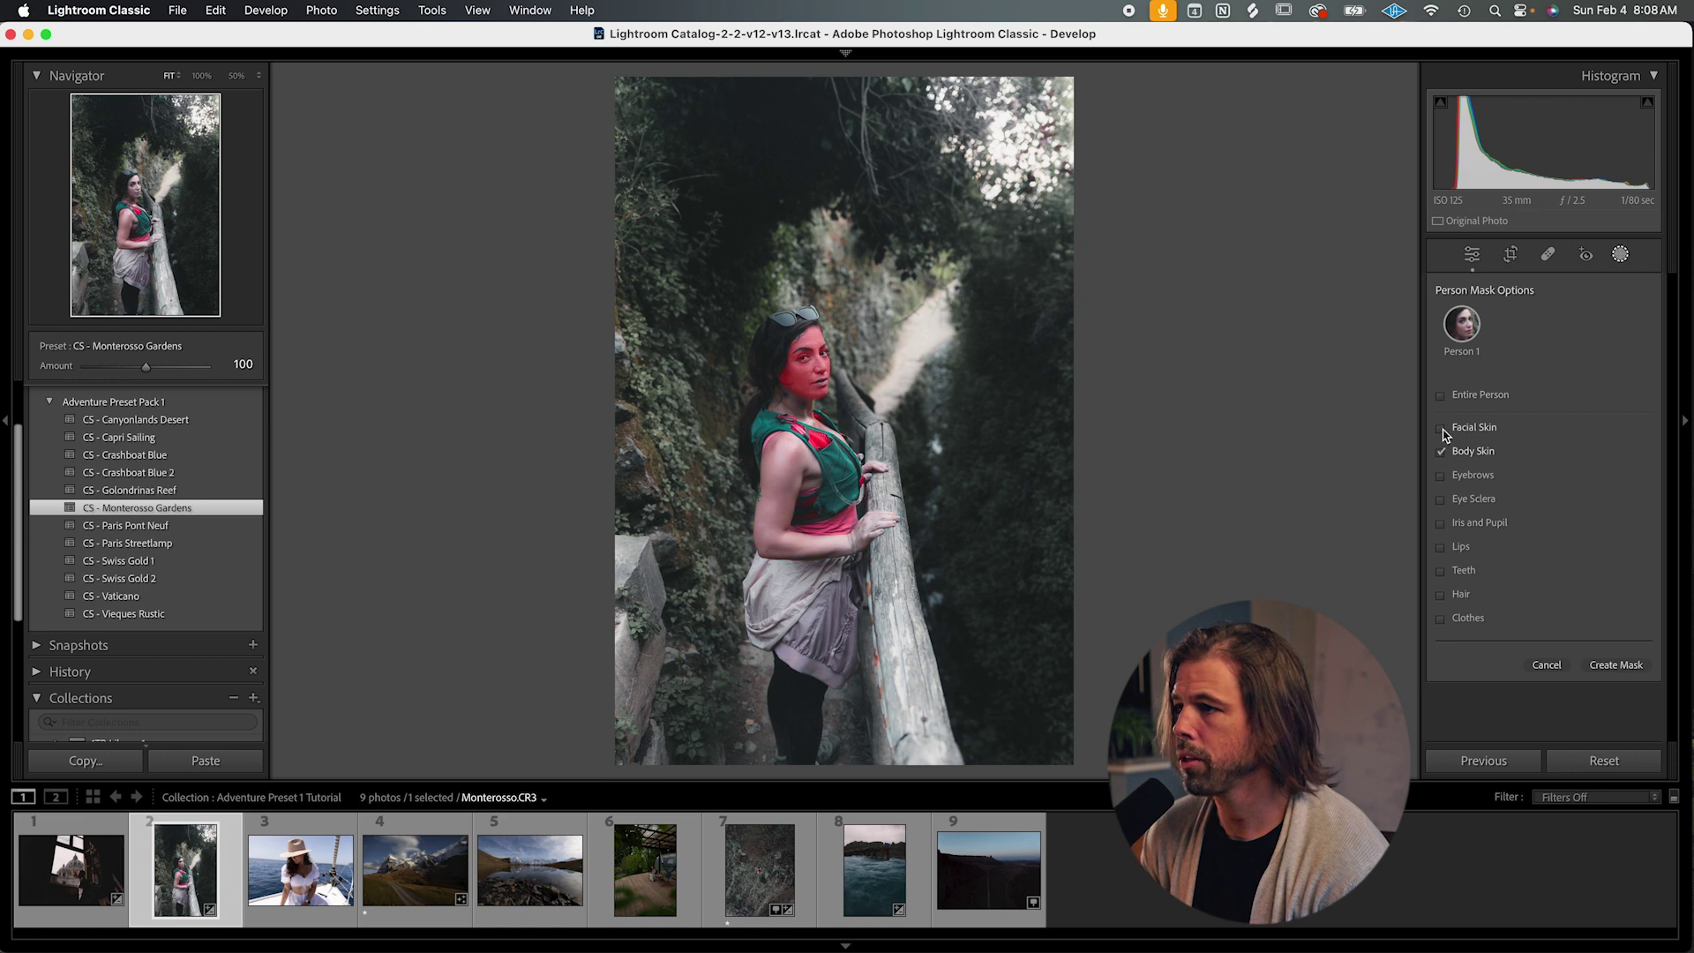
click(1443, 429)
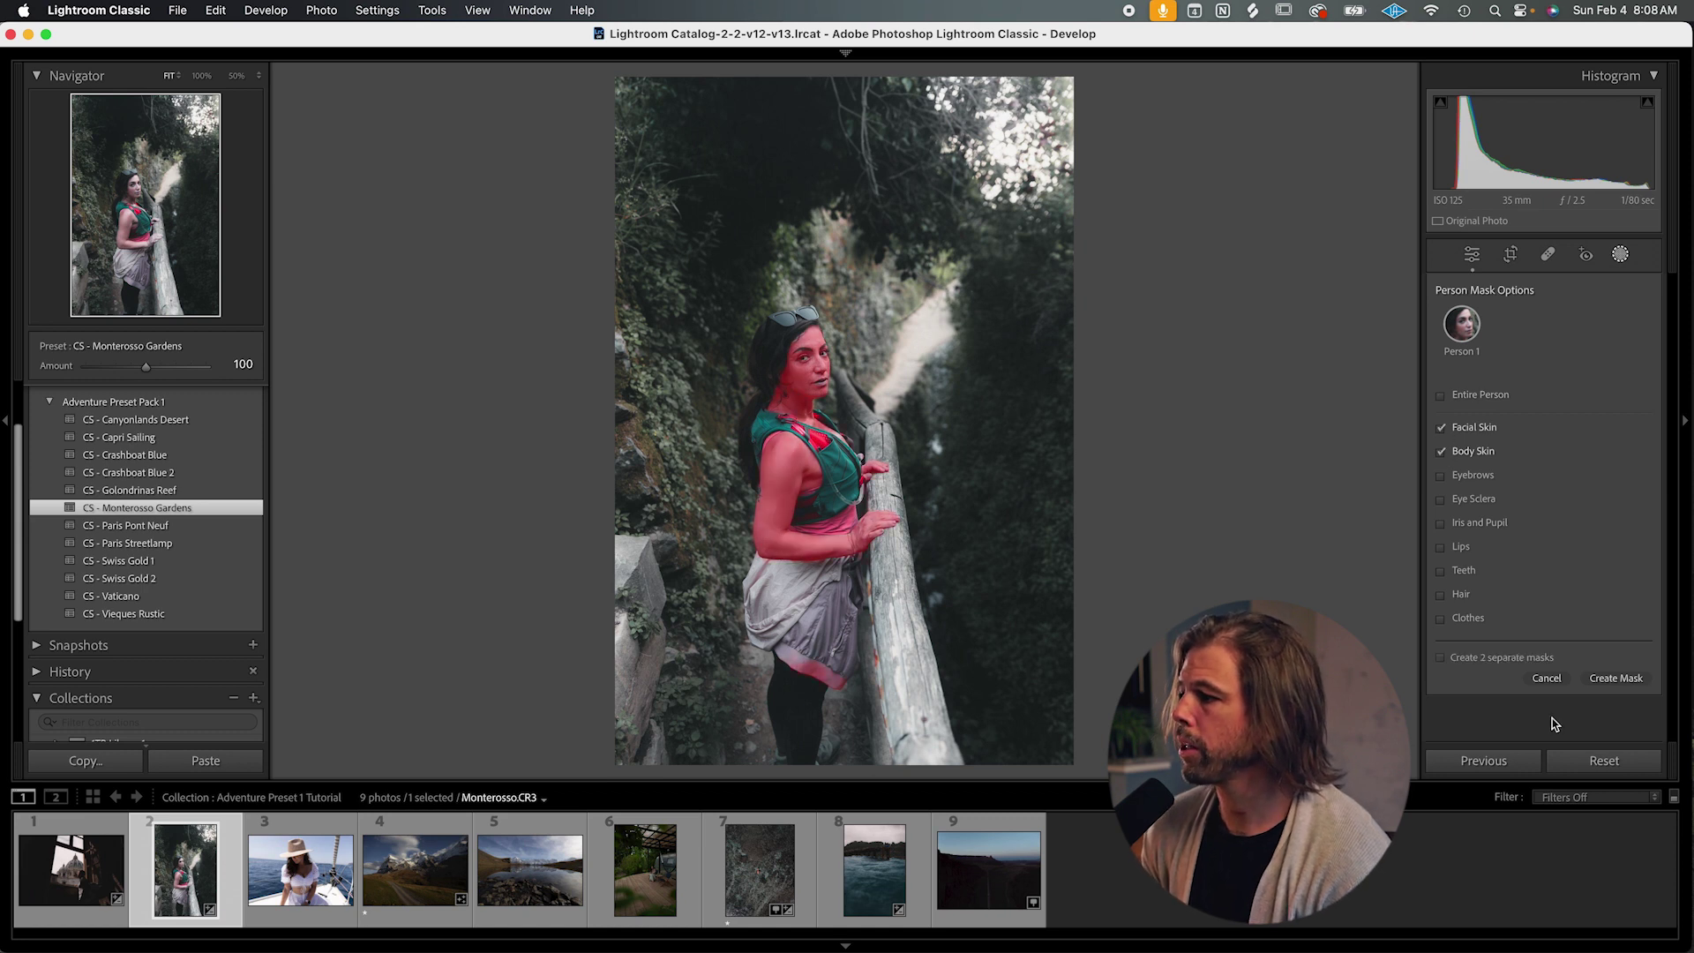
click(1622, 684)
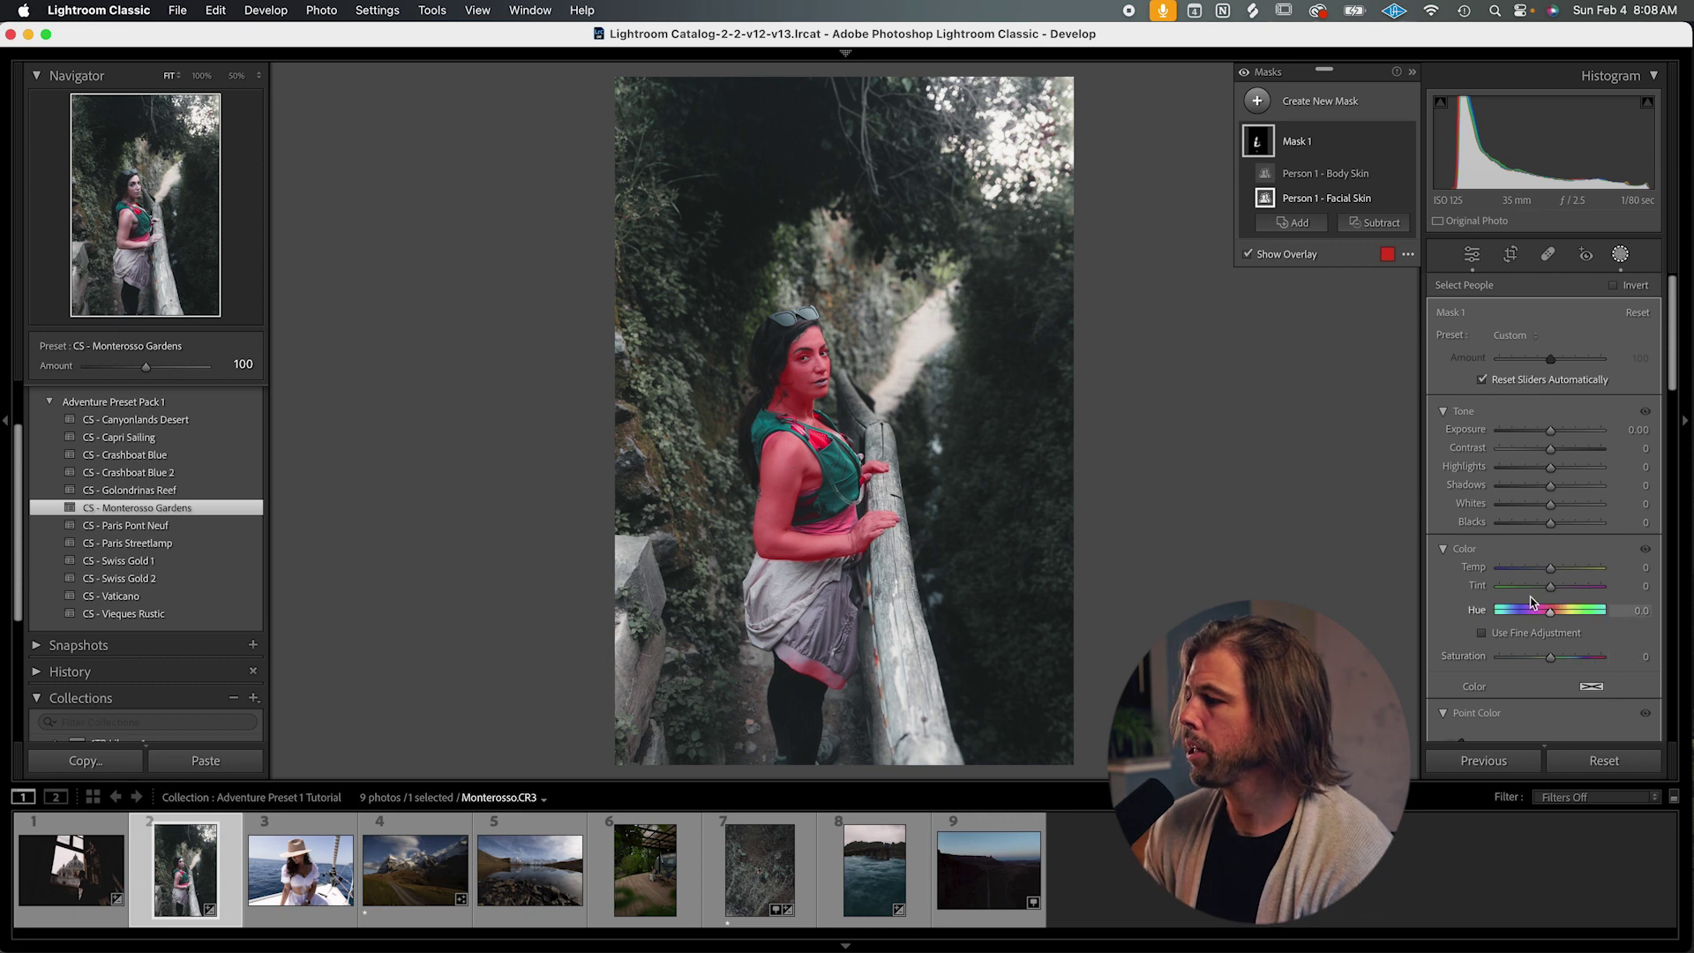
Set the skin mask's temperature to 12, tint to -28 and saturation to -8, toggling its visibility to compare up close.
scroll(1540, 614, down, 1)
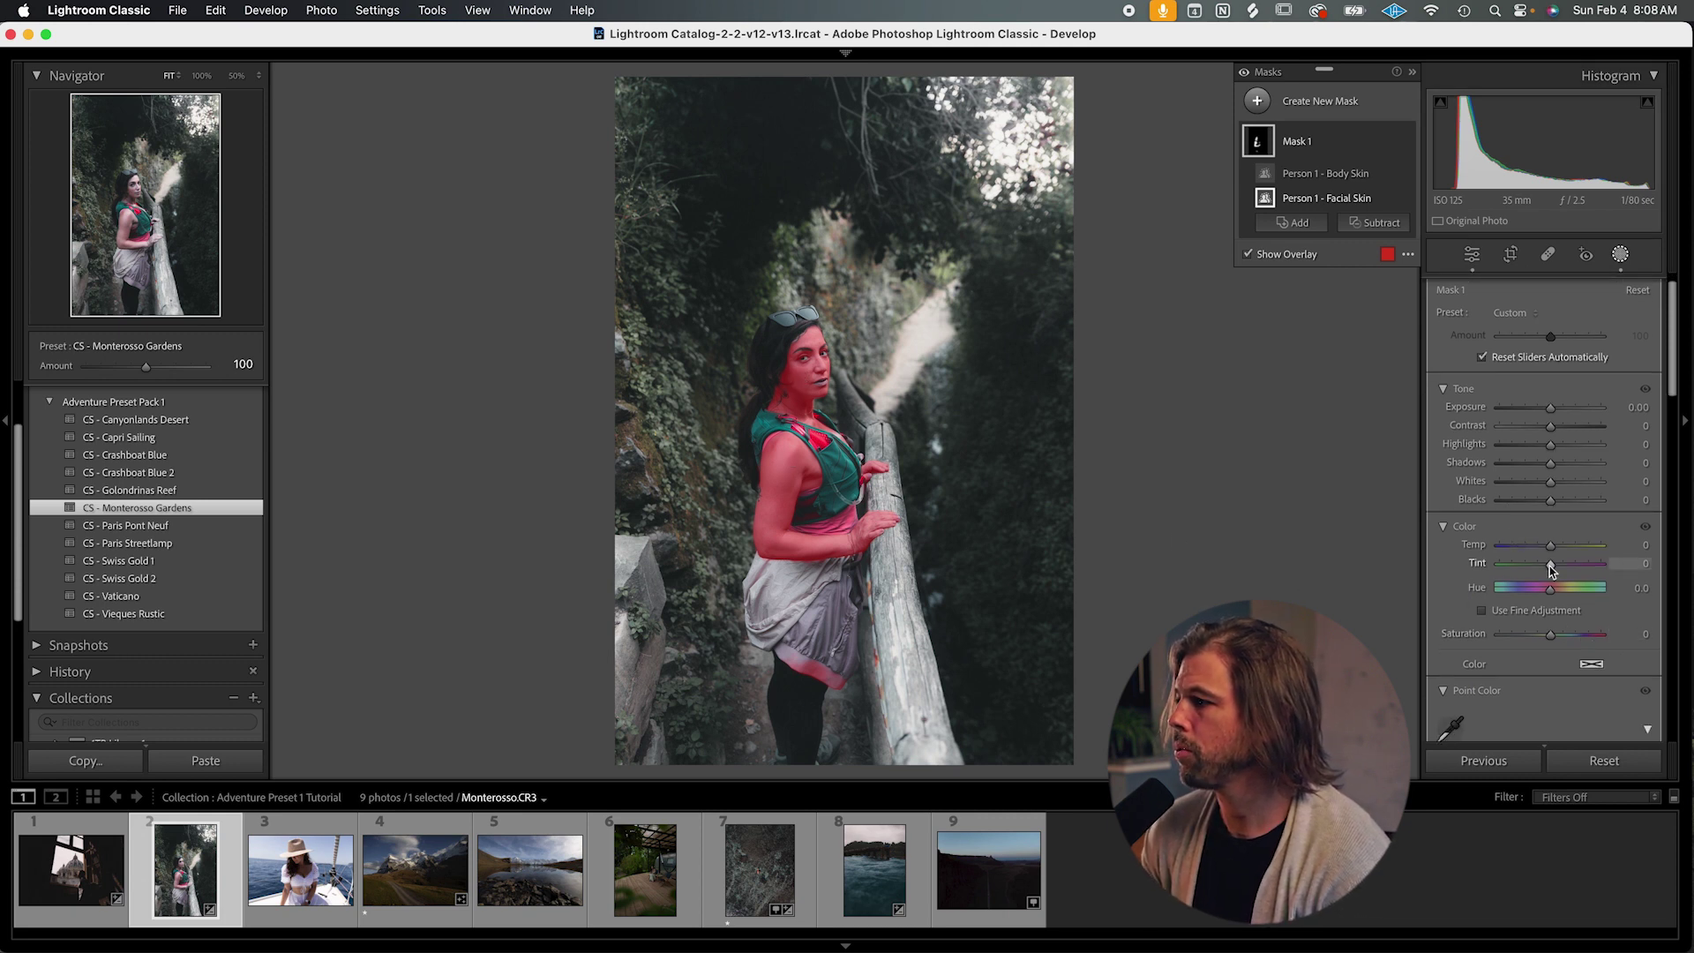
mouse_move(1549, 563)
mouse_down()
mouse_move(1532, 561)
mouse_move(1564, 565)
mouse_move(1536, 568)
mouse_move(1557, 549)
mouse_up()
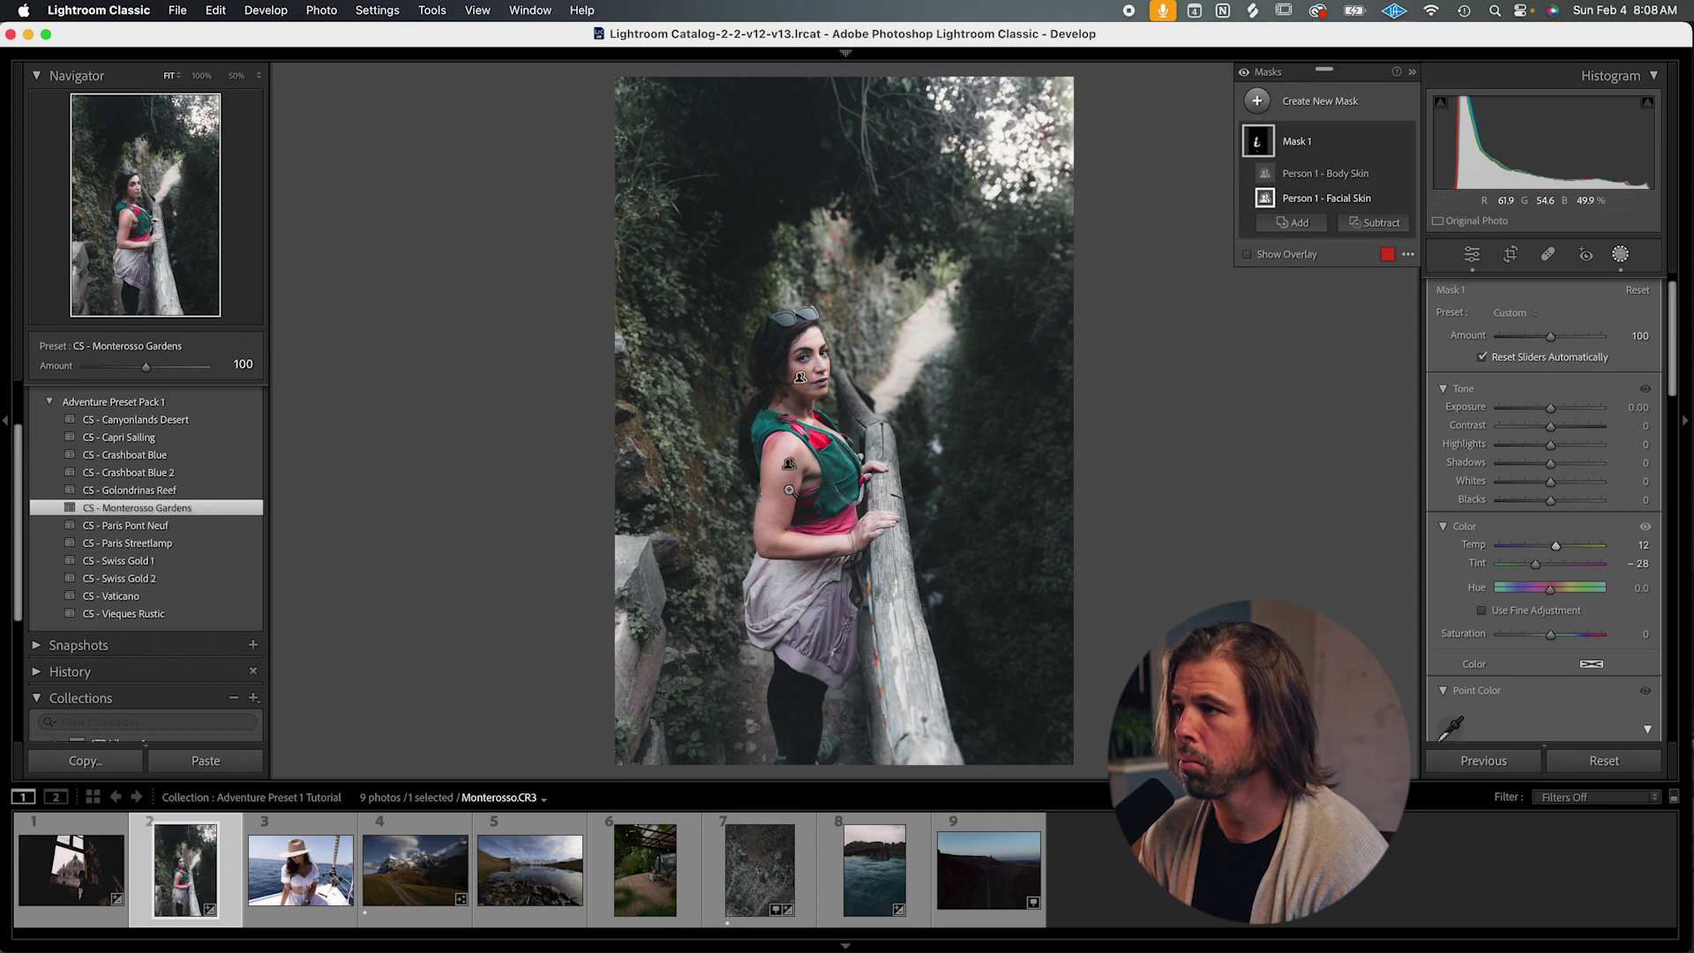
click(788, 488)
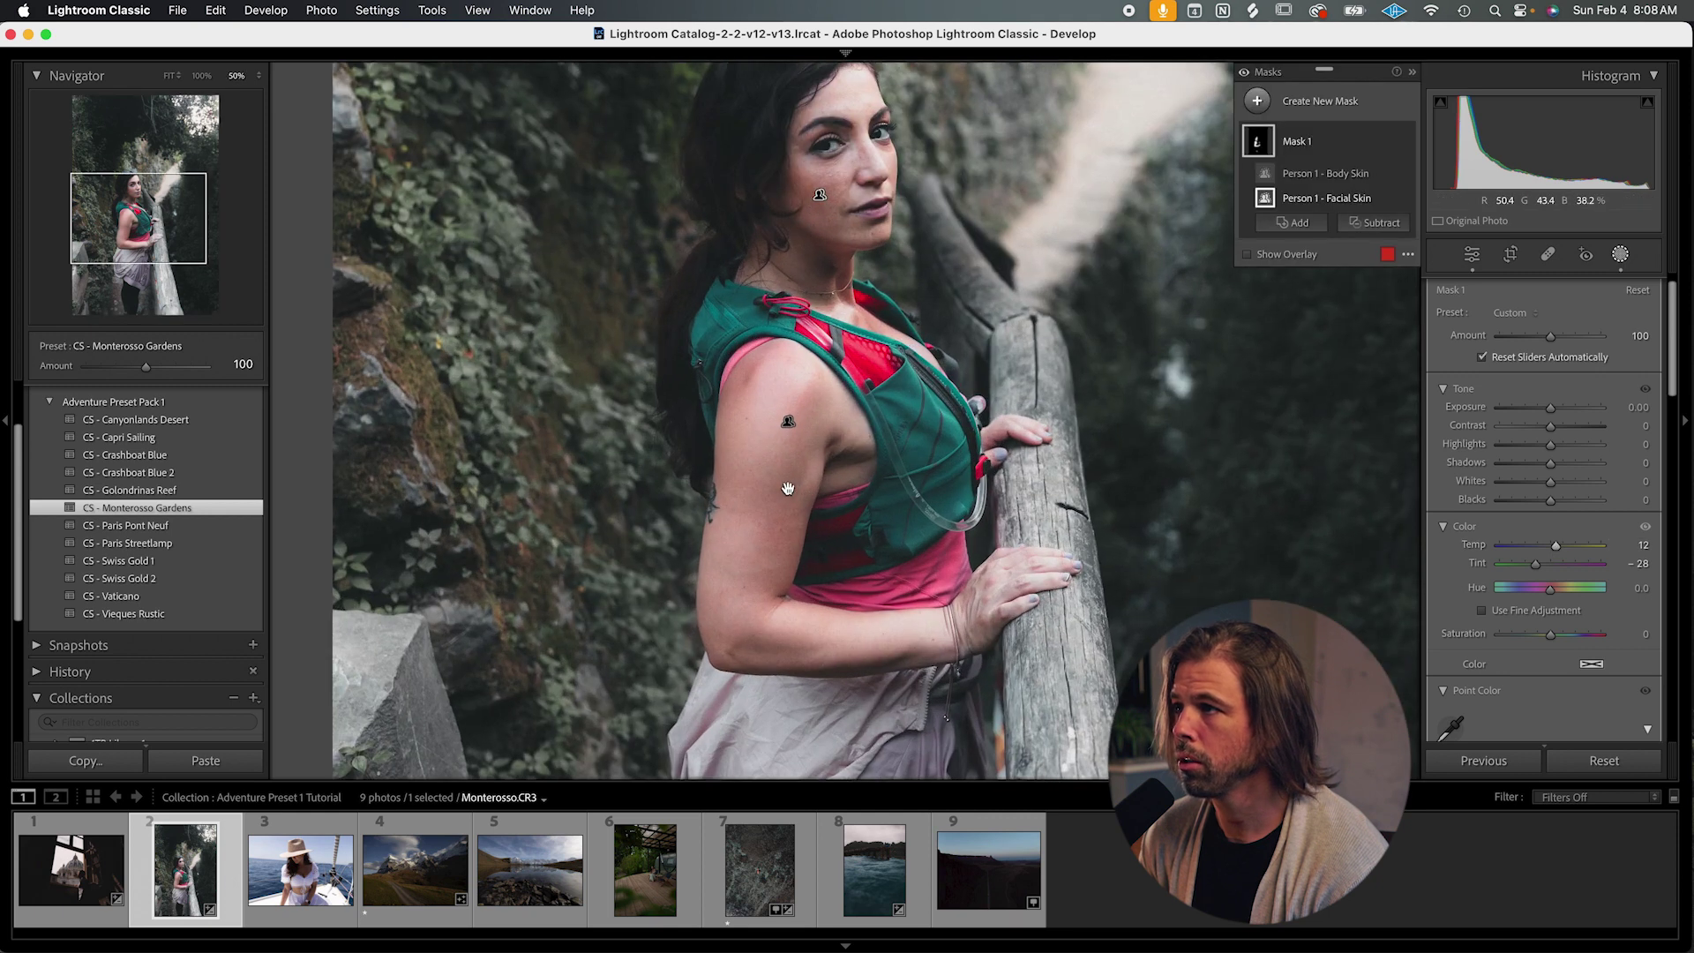
click(1404, 143)
click(1404, 143)
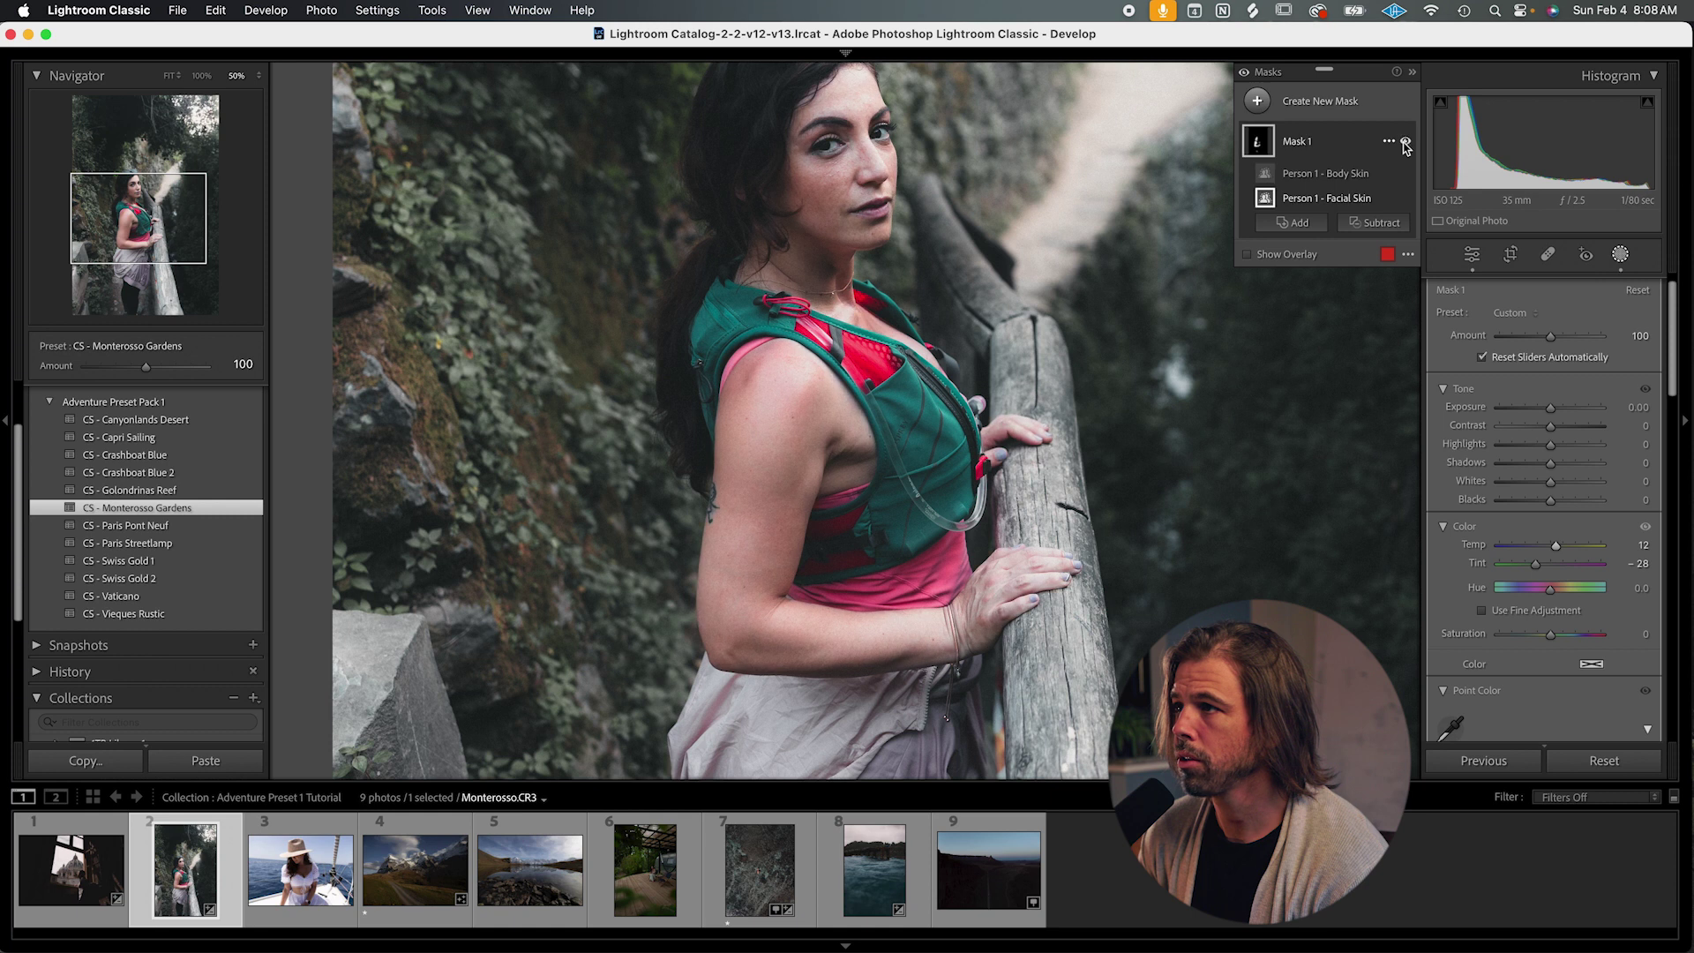
click(1405, 143)
click(1405, 143)
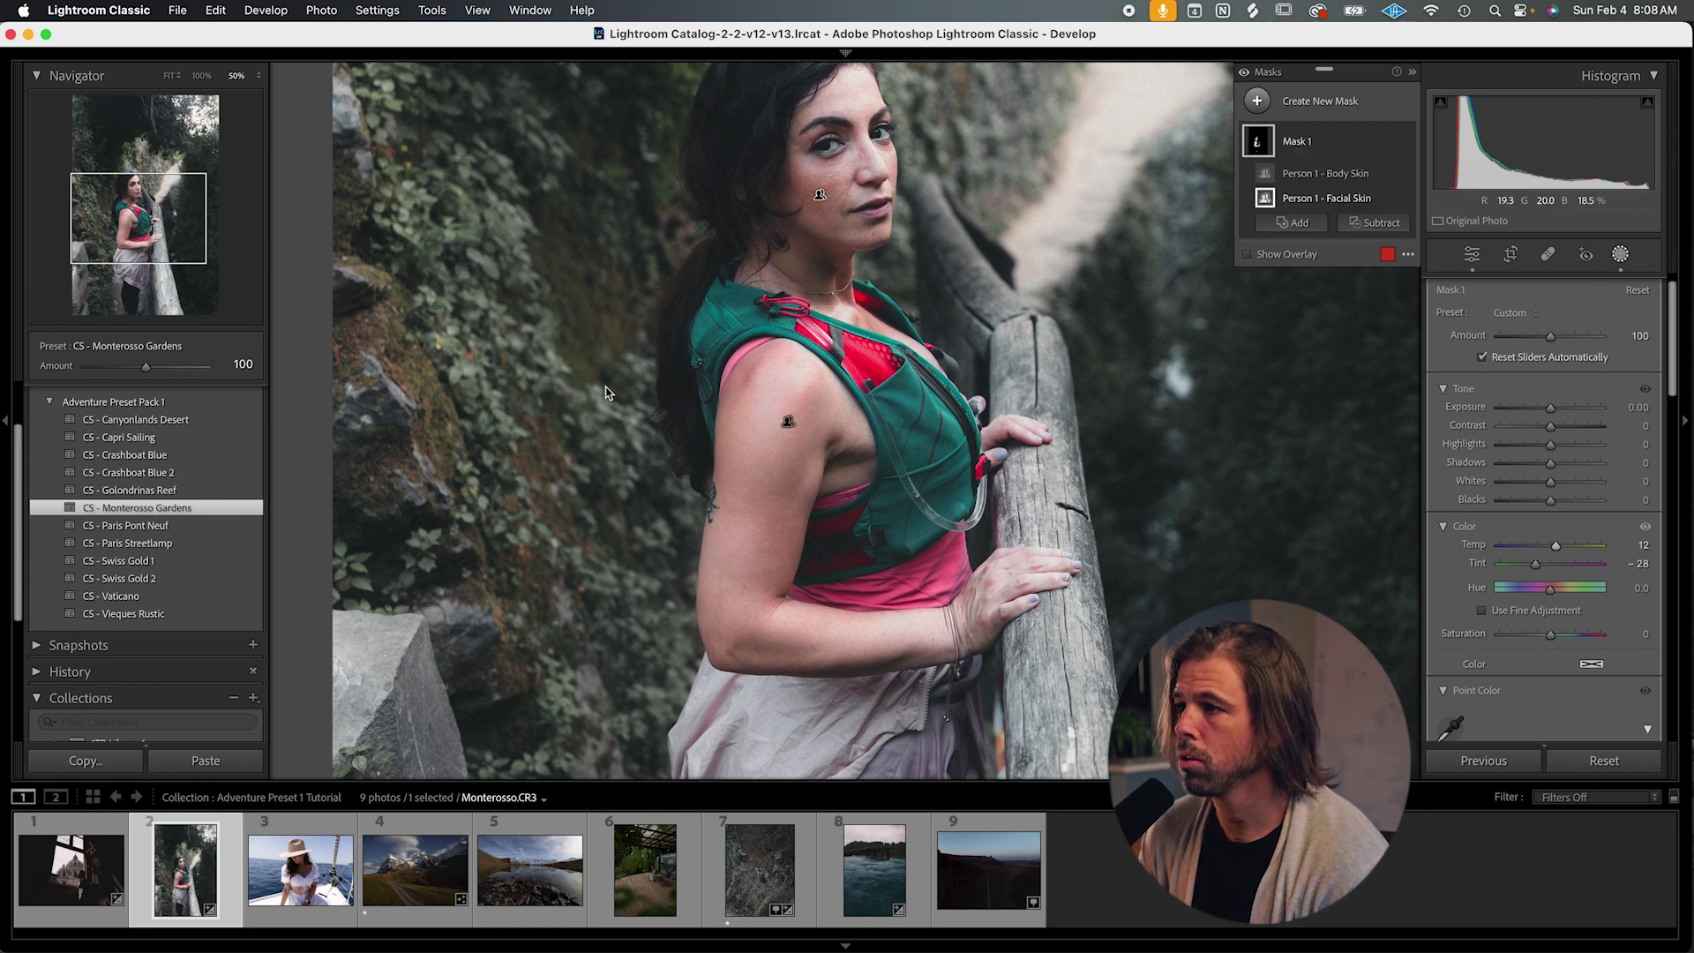
click(755, 411)
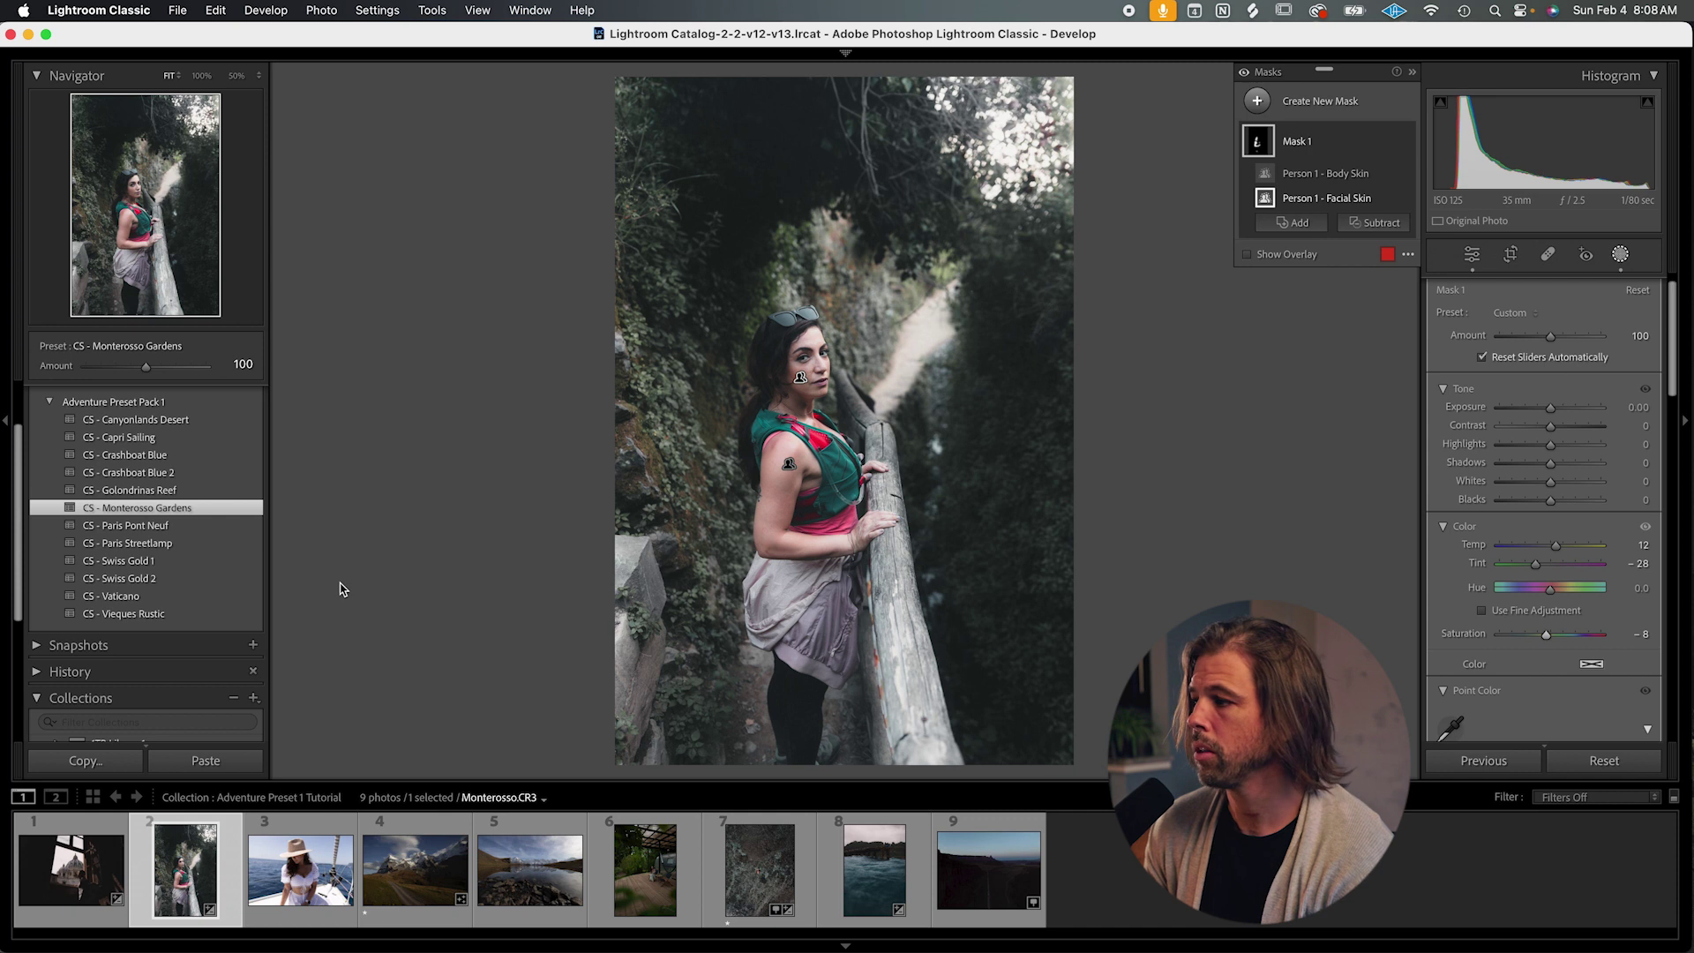
On the CapriSailing photo, try the CS - Capri Sailing preset and settle on CS - Monterosso Gardens.
click(300, 873)
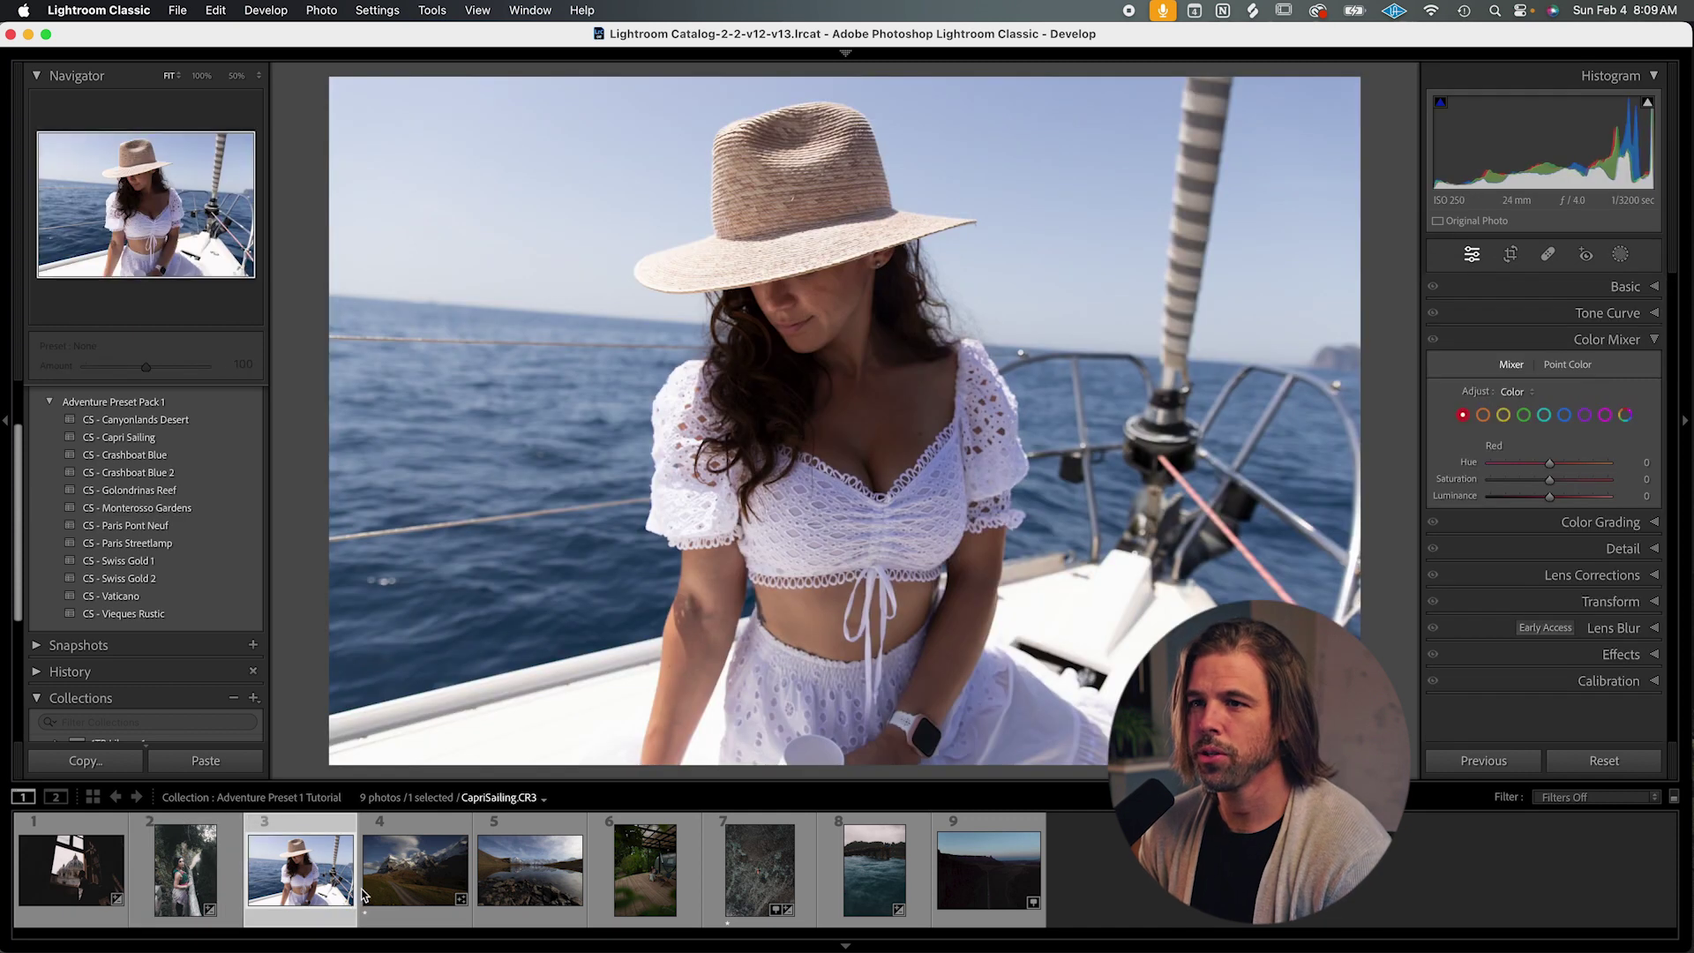
click(194, 438)
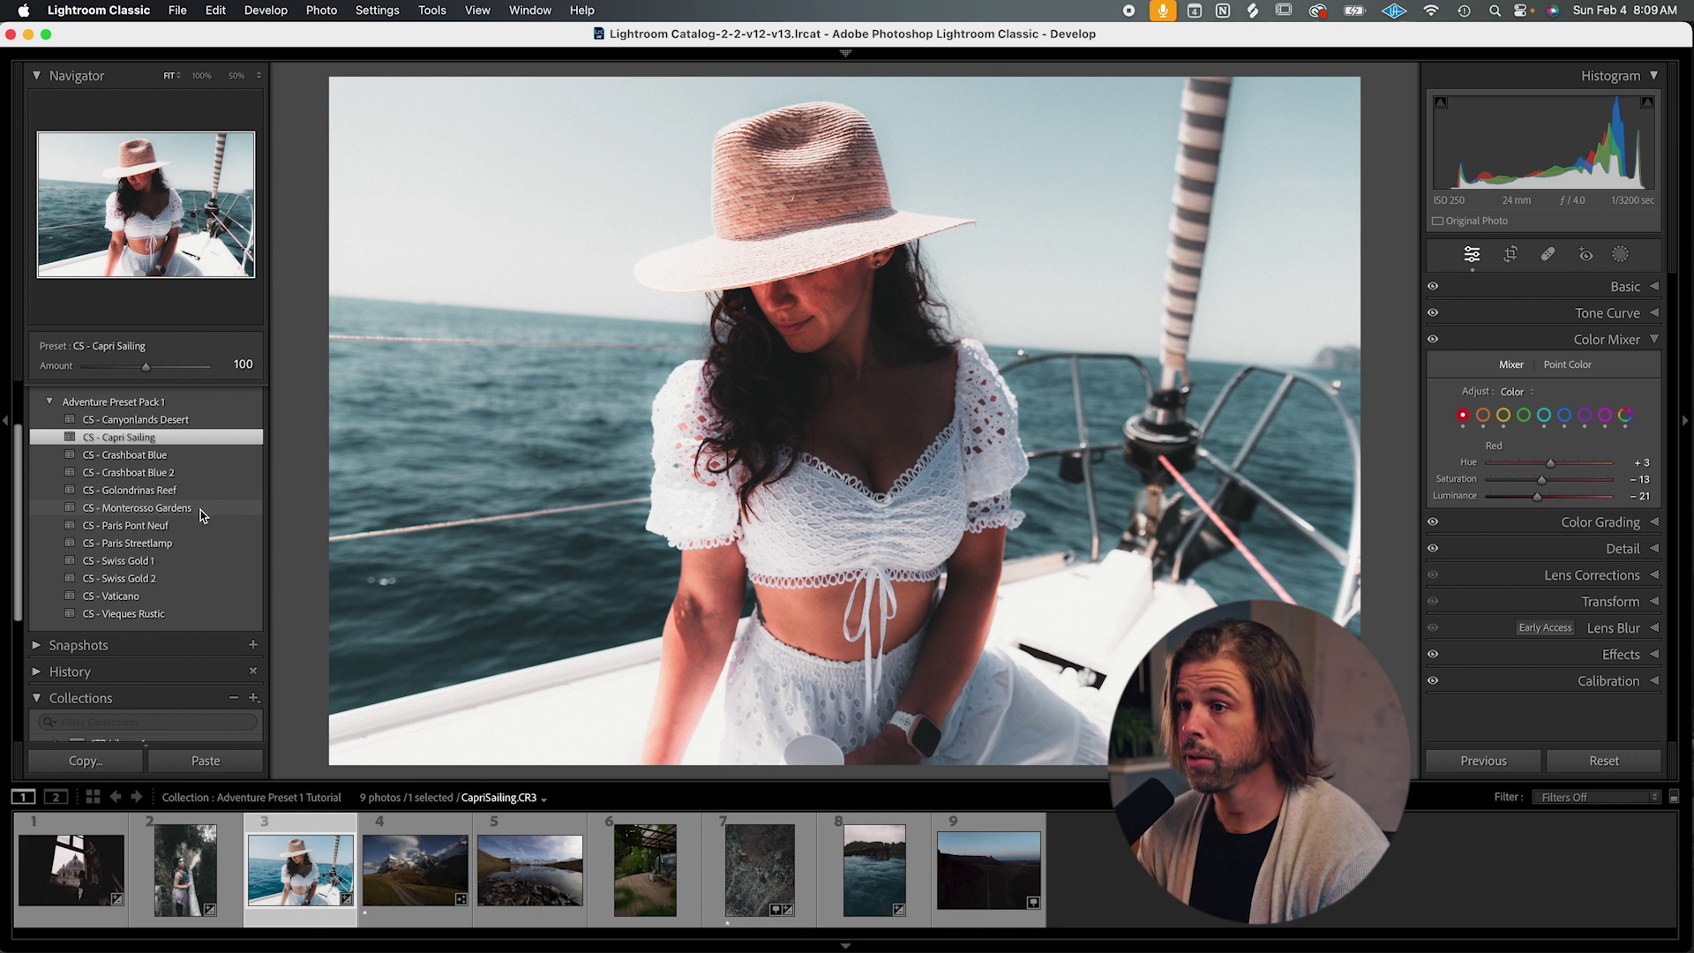
click(201, 510)
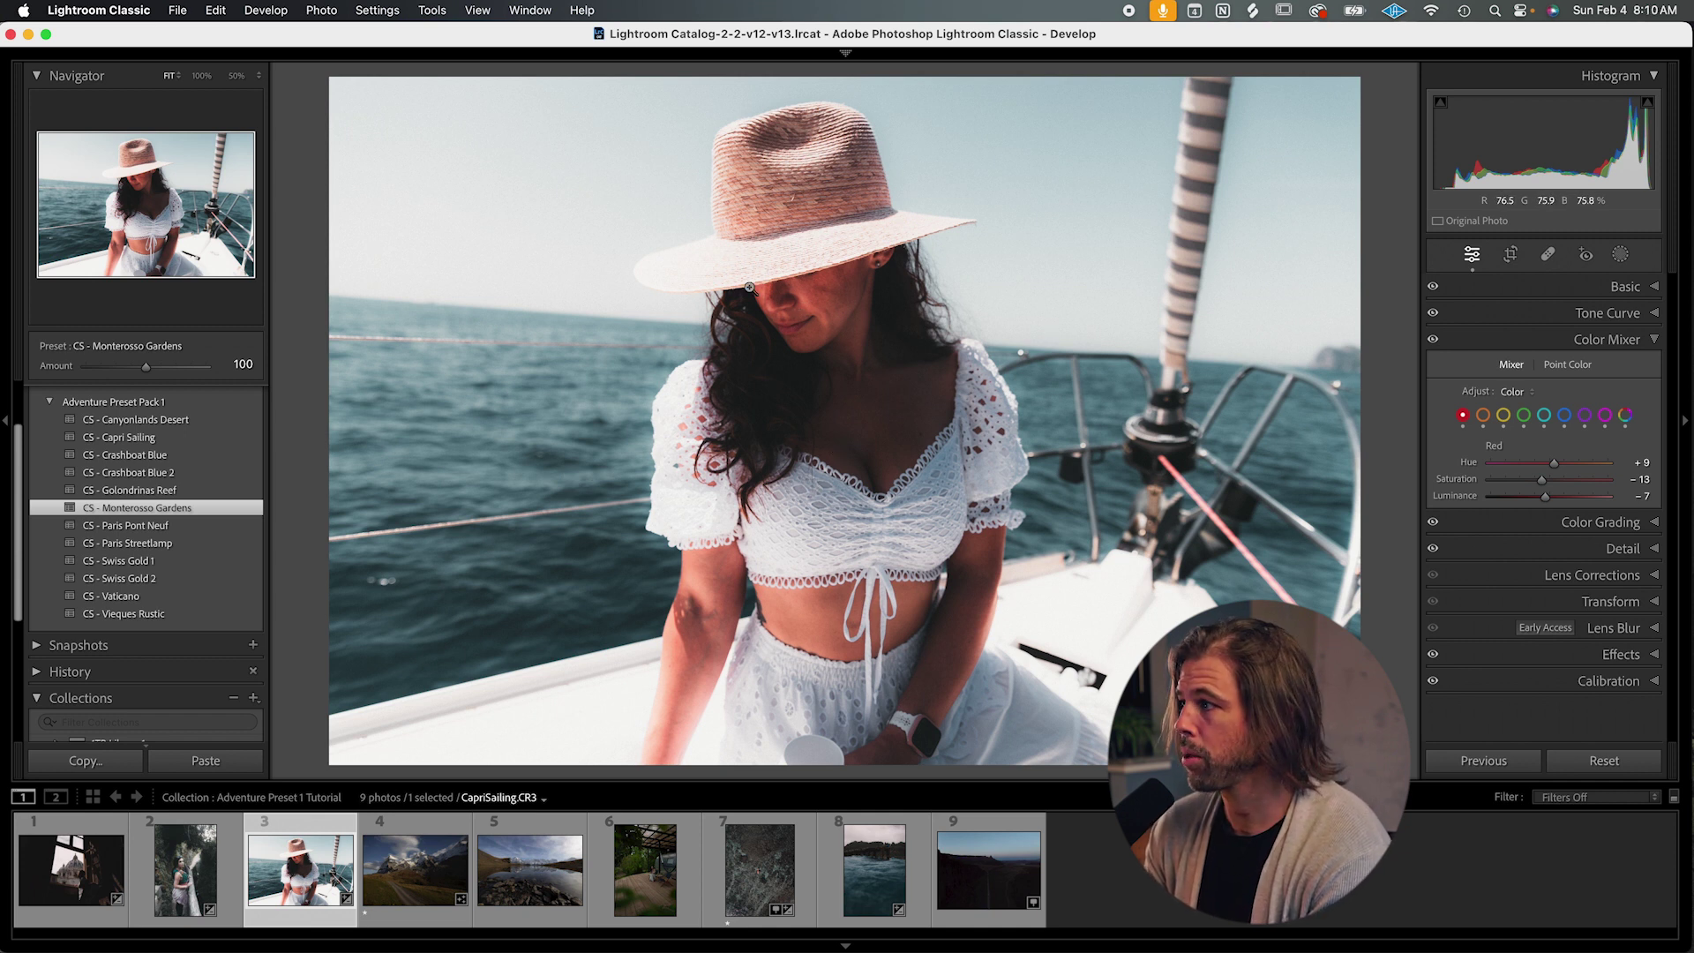
Set the sailing photo's highlights to -84, exposure to -0.15, shadows to +80 and vibrance to -13.
click(1542, 287)
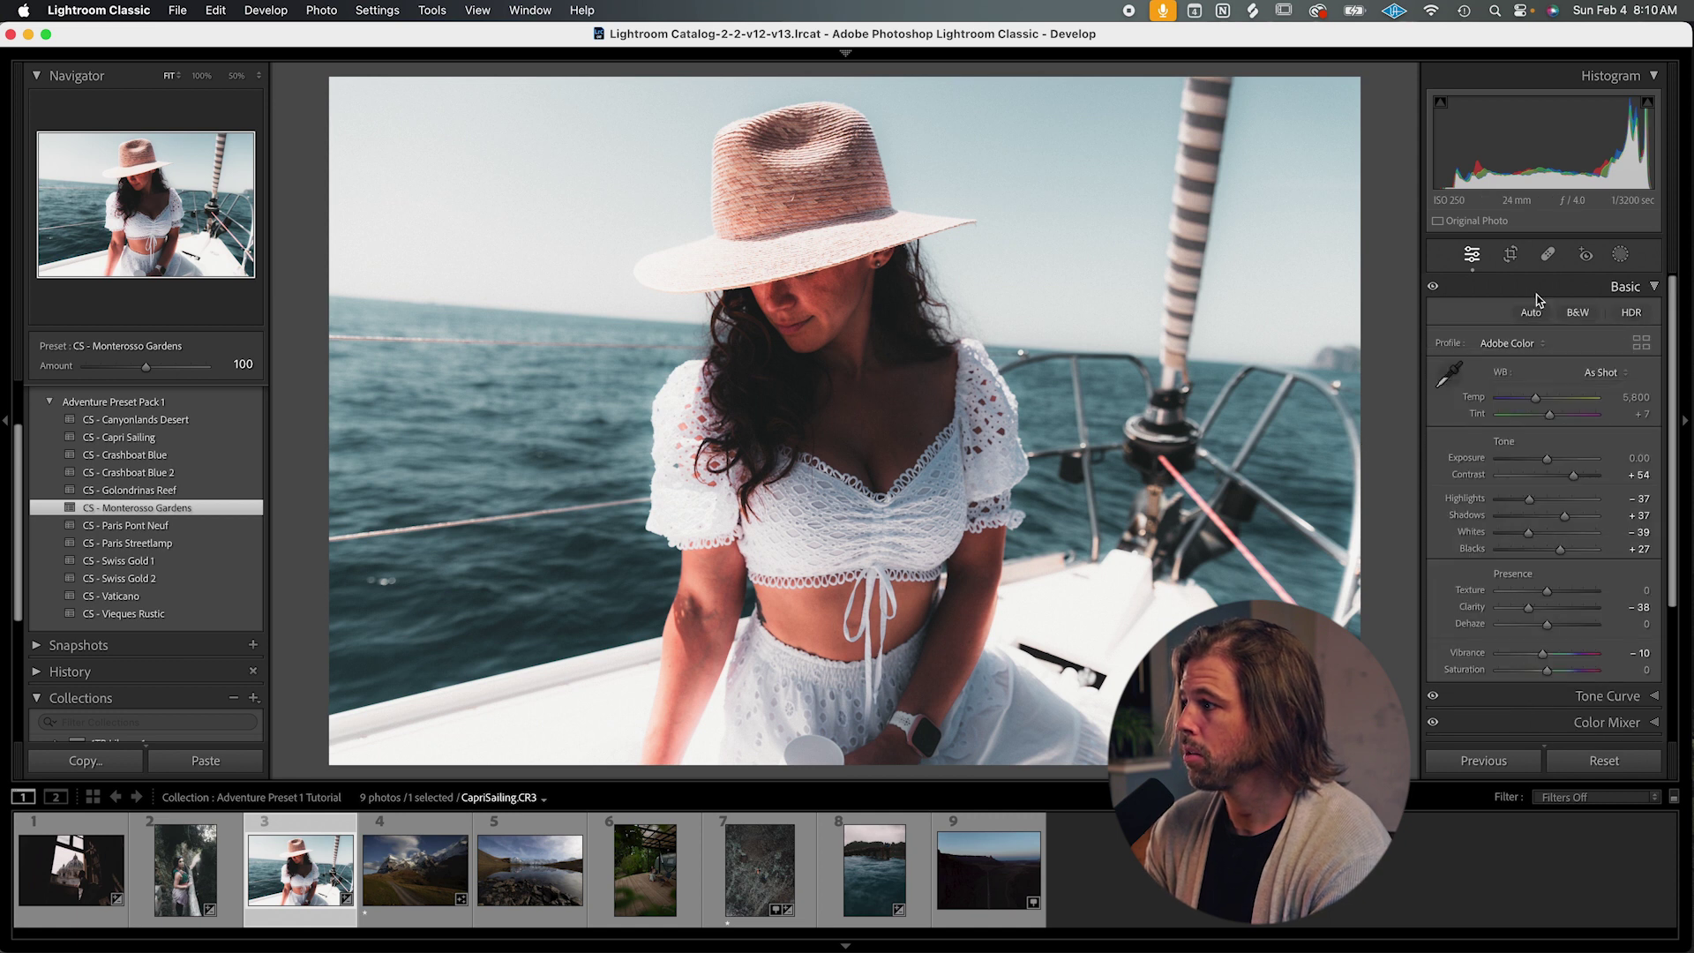
mouse_move(1529, 497)
mouse_down()
mouse_move(1445, 503)
mouse_move(1506, 499)
mouse_up()
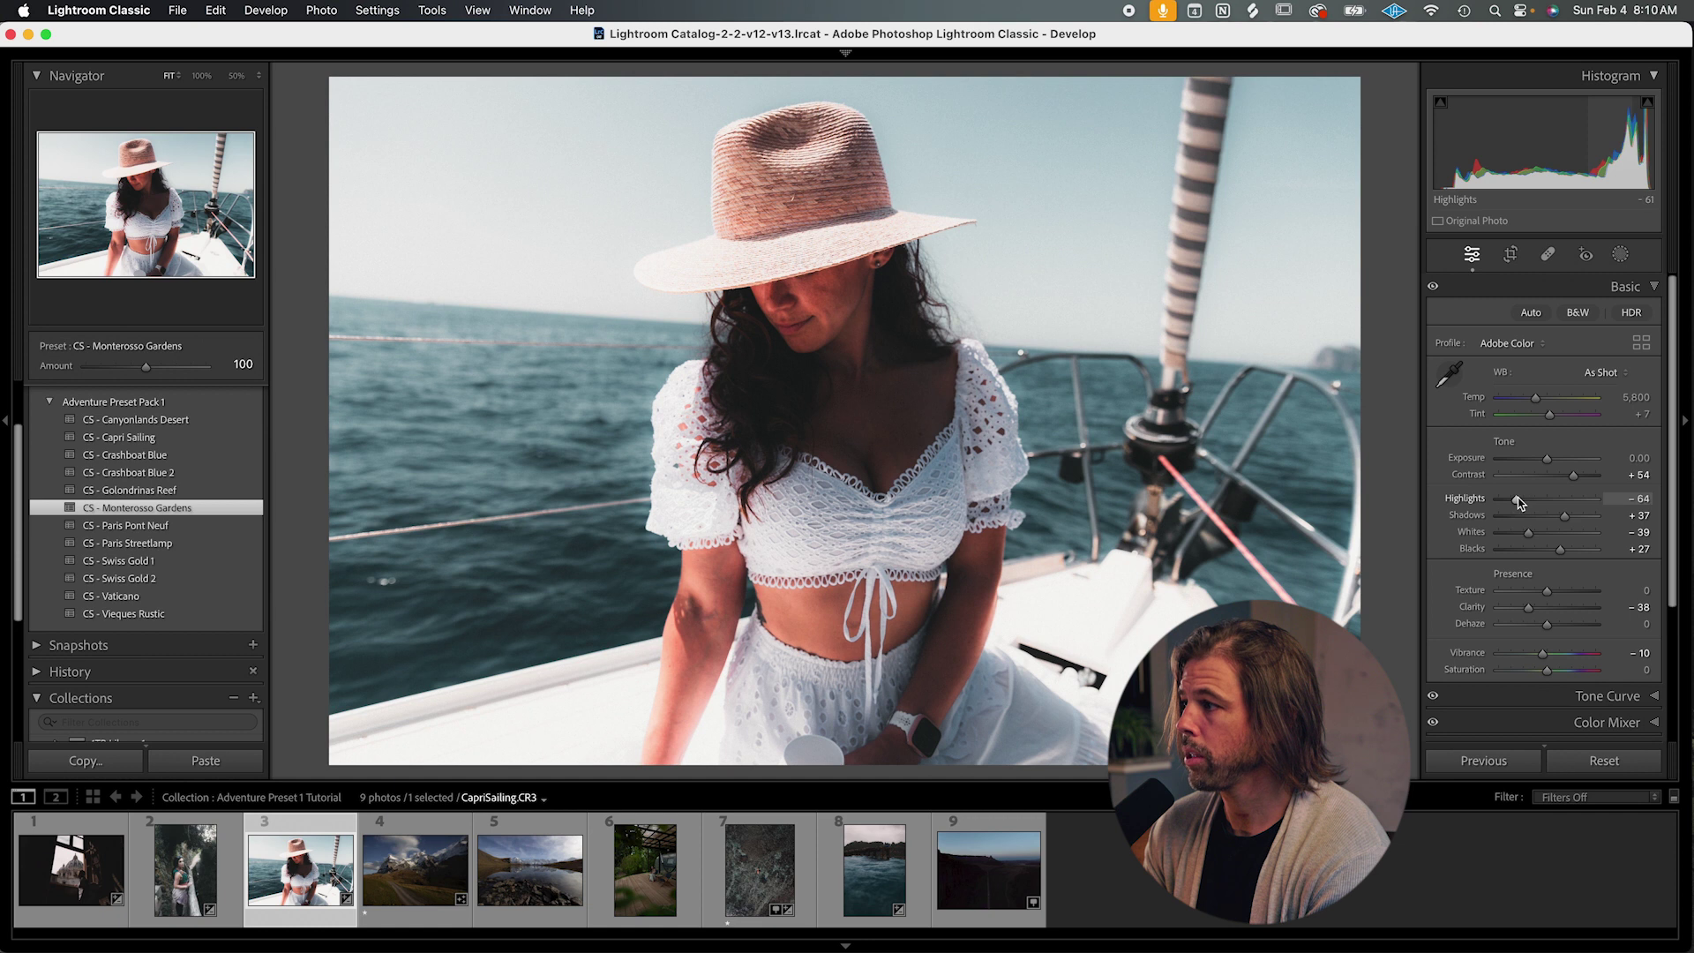
drag(1550, 459, 1551, 460)
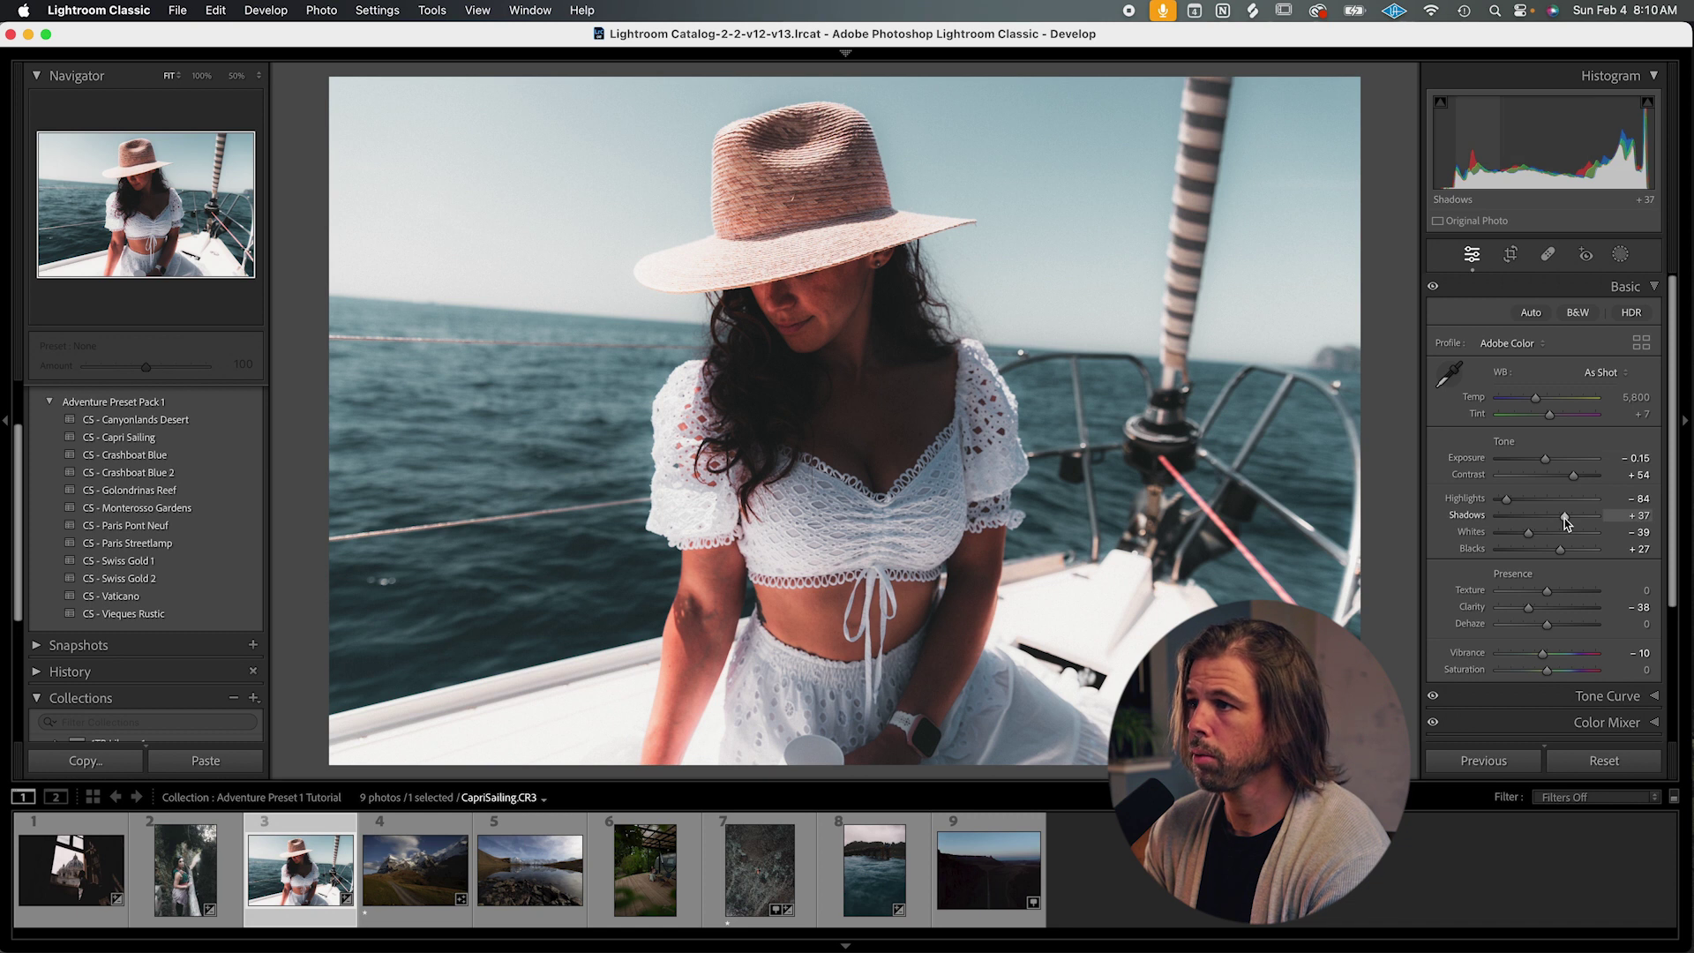
drag(1565, 517, 1583, 515)
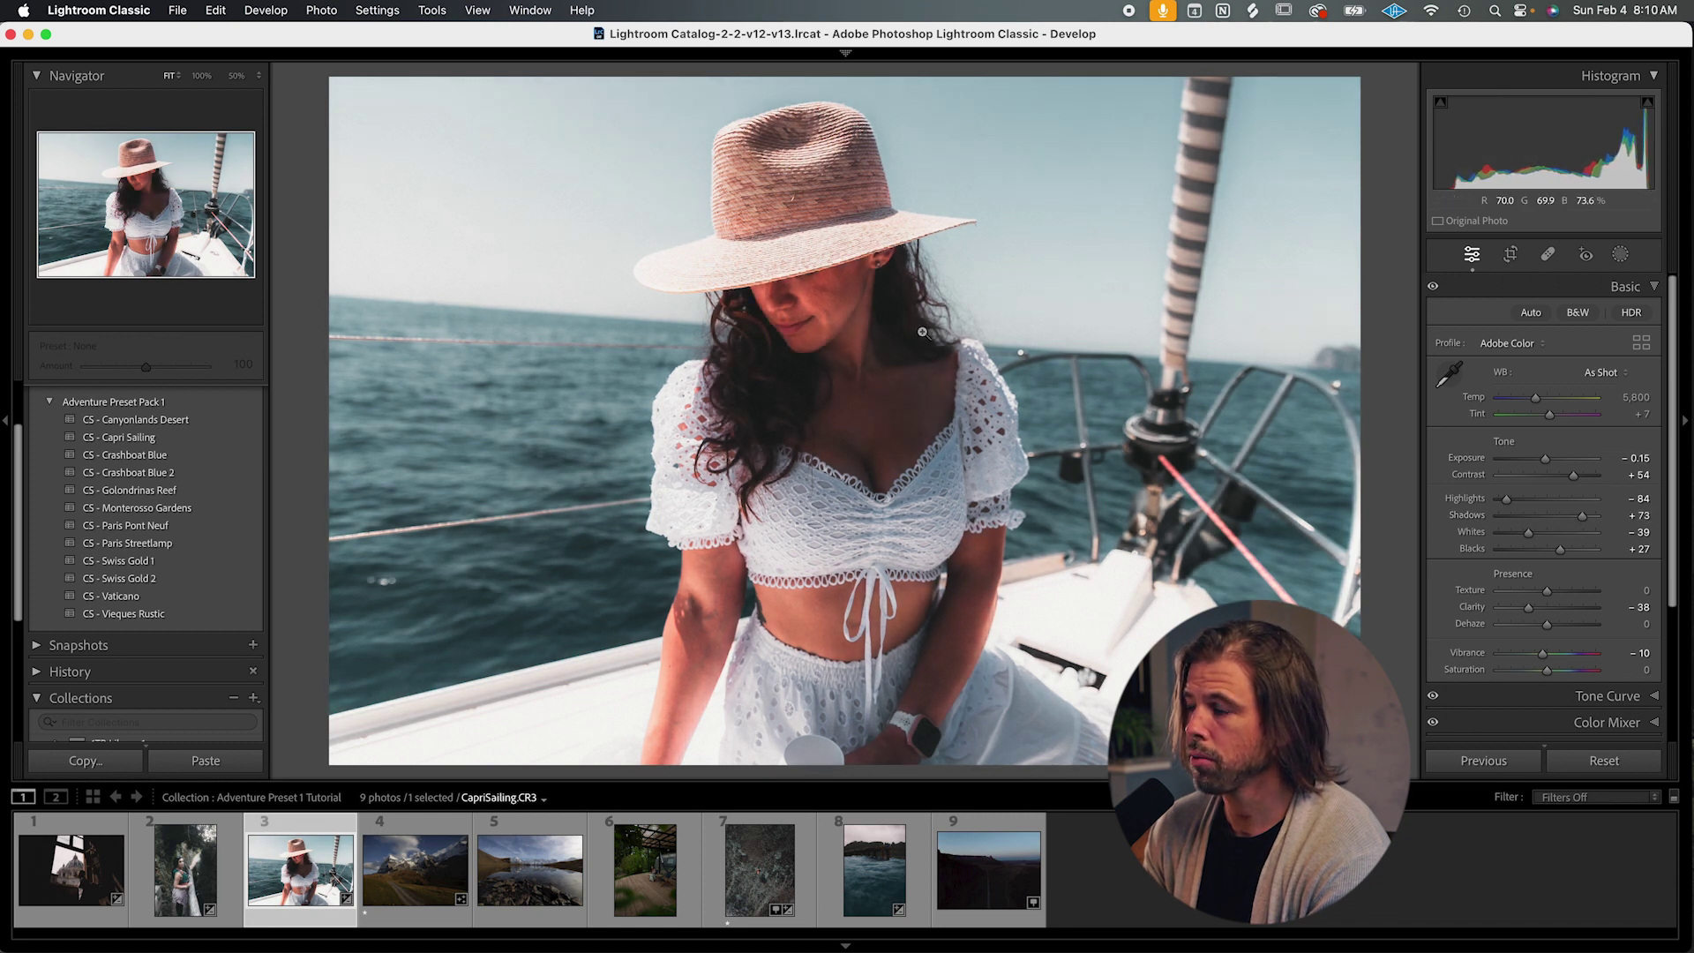
mouse_move(1581, 516)
mouse_down()
mouse_move(1564, 520)
mouse_move(1585, 518)
mouse_up()
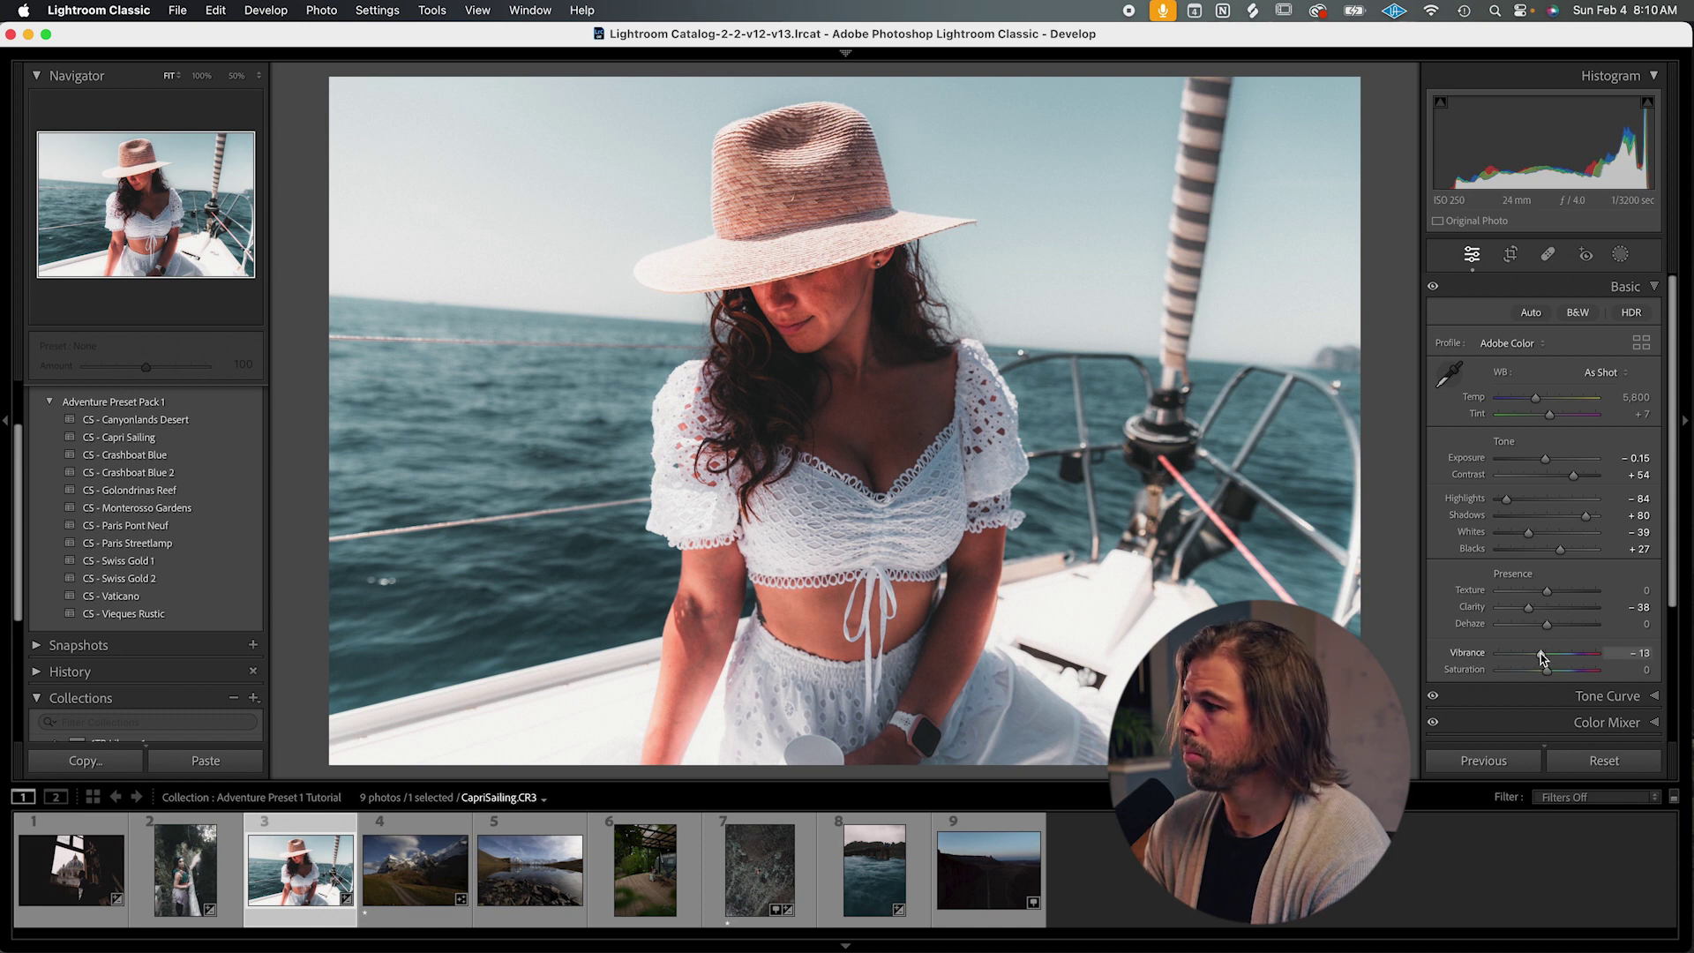
Lower the orange saturation to -37 in the color mixer to tone down the sailing photo's skin.
scroll(1539, 653, down, 2)
scroll(1537, 633, down, 2)
scroll(1524, 584, down, 1)
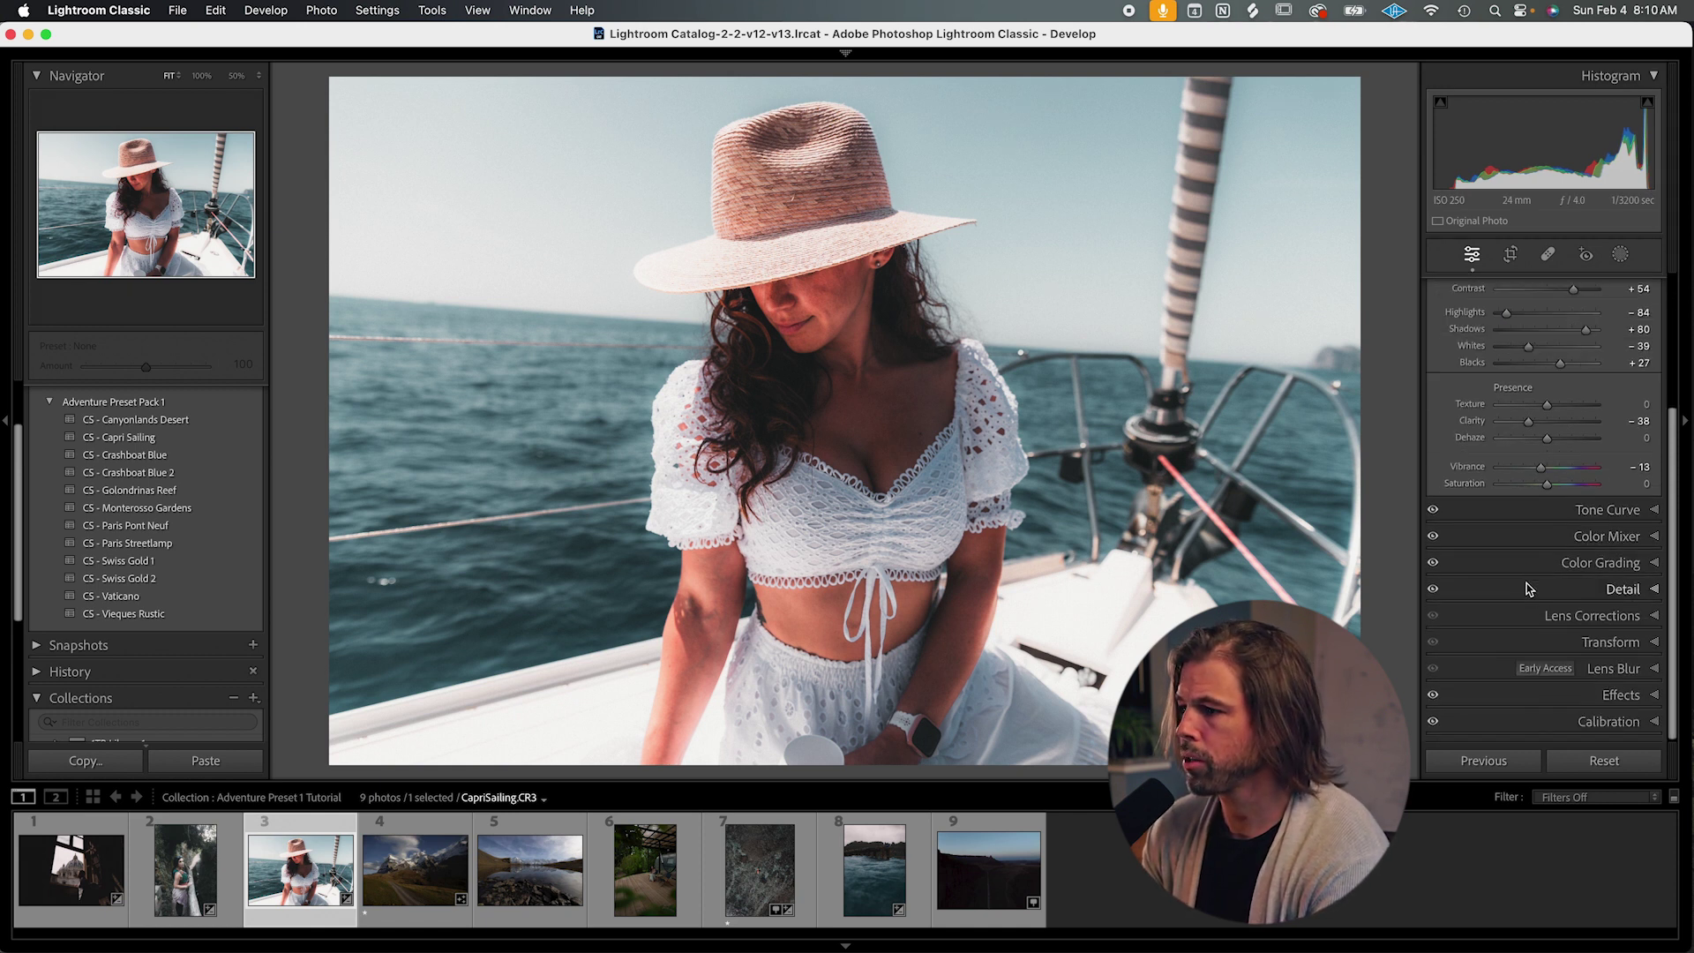
click(1603, 535)
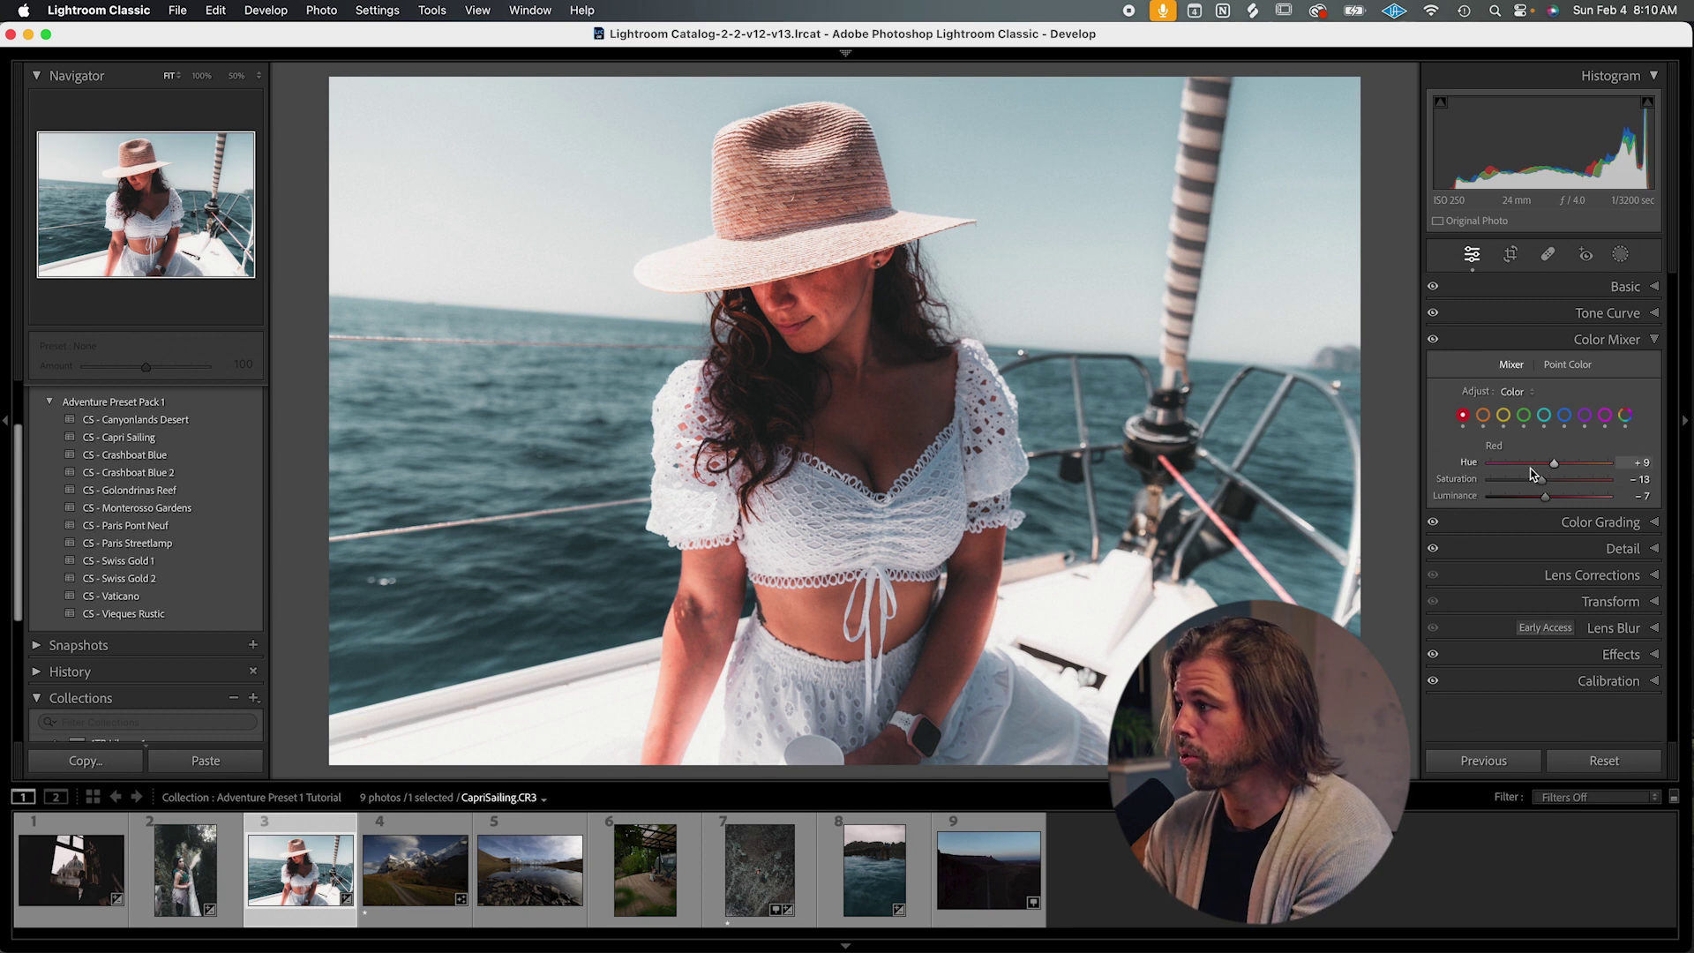
click(1482, 415)
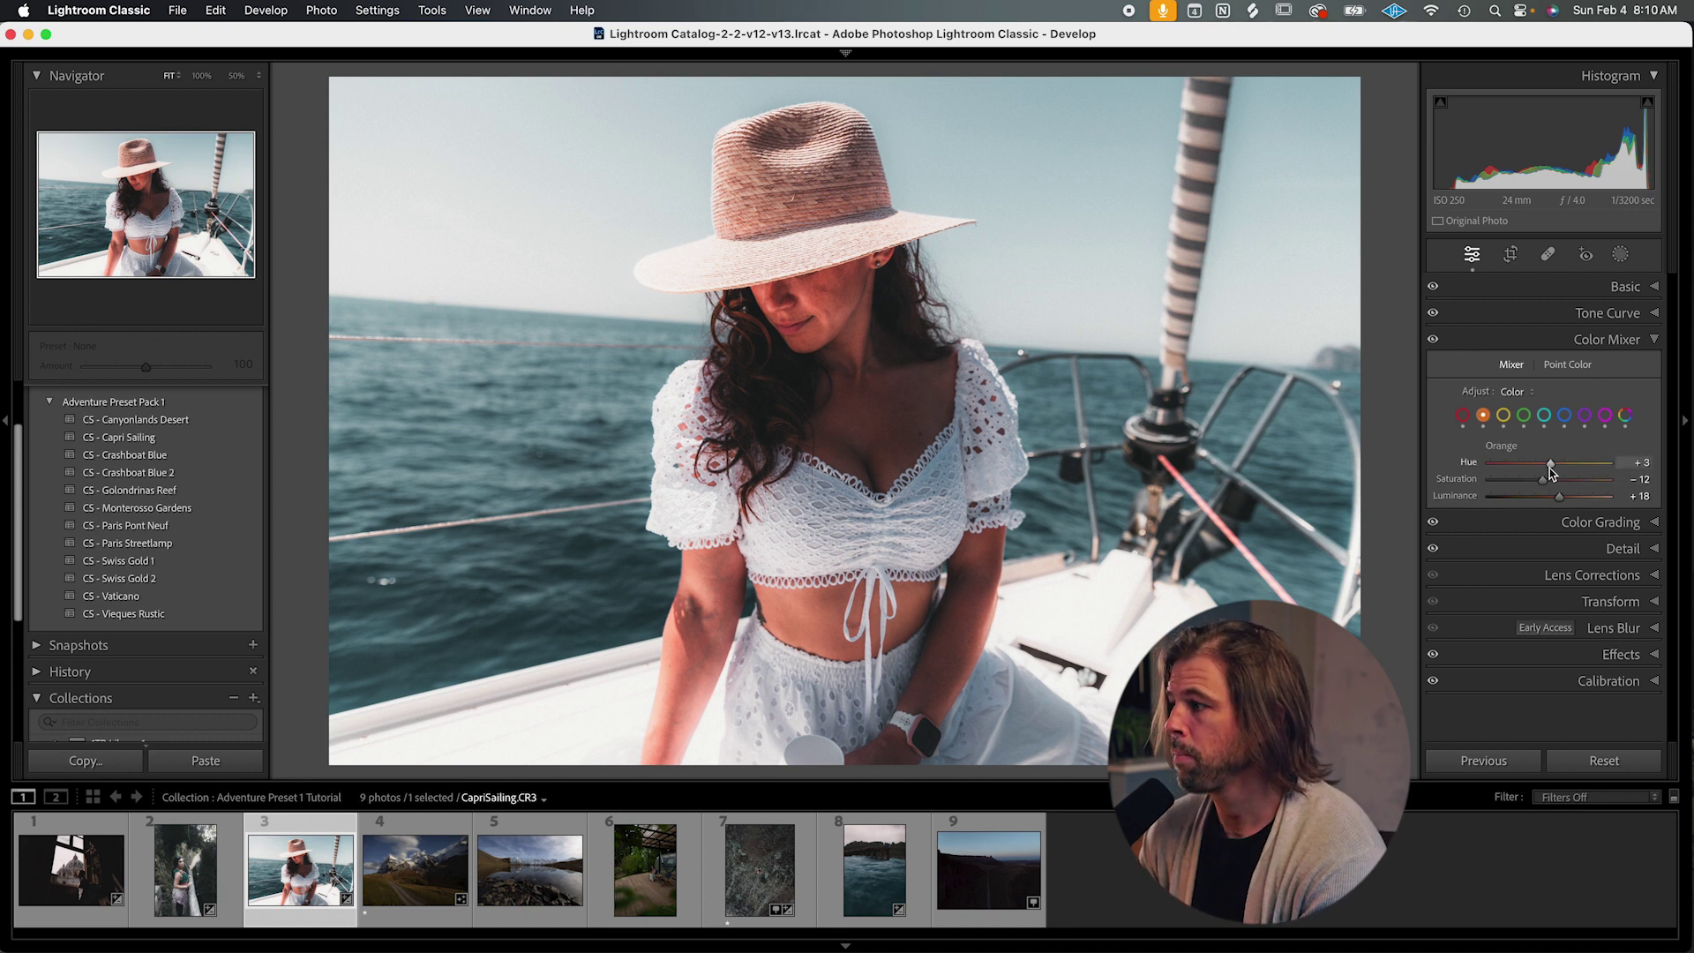
drag(1537, 481, 1527, 484)
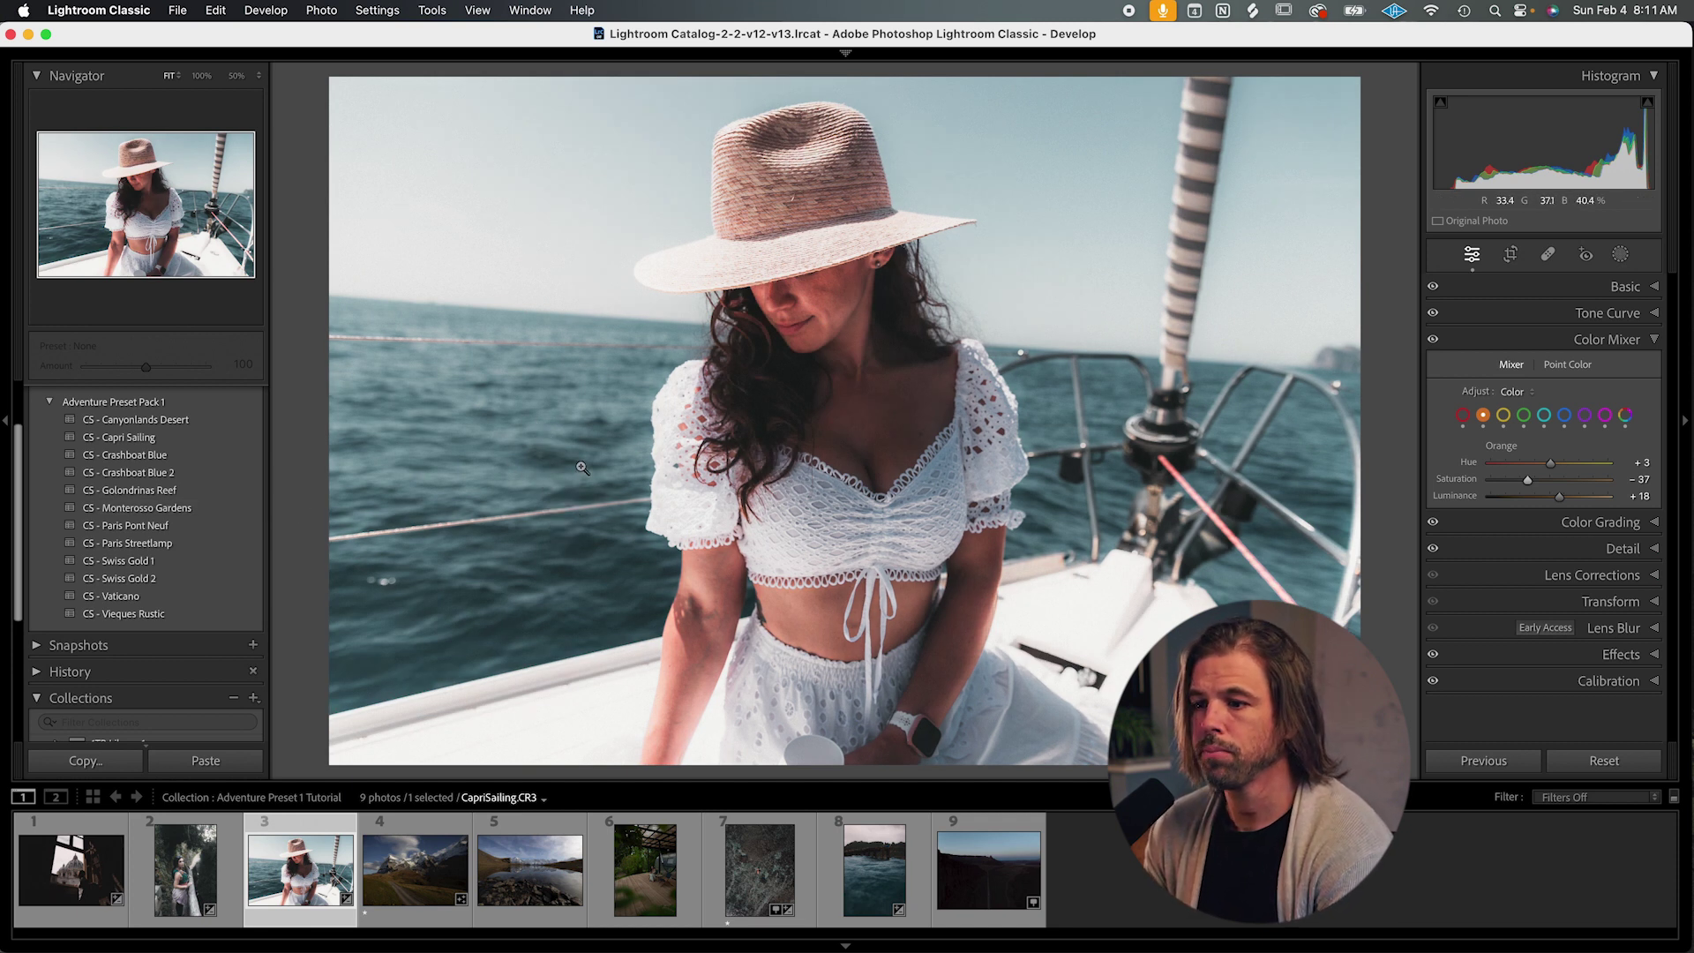
Apply the CS - Swiss Gold 2 preset to the SwissGold2 mountain road photo.
click(385, 876)
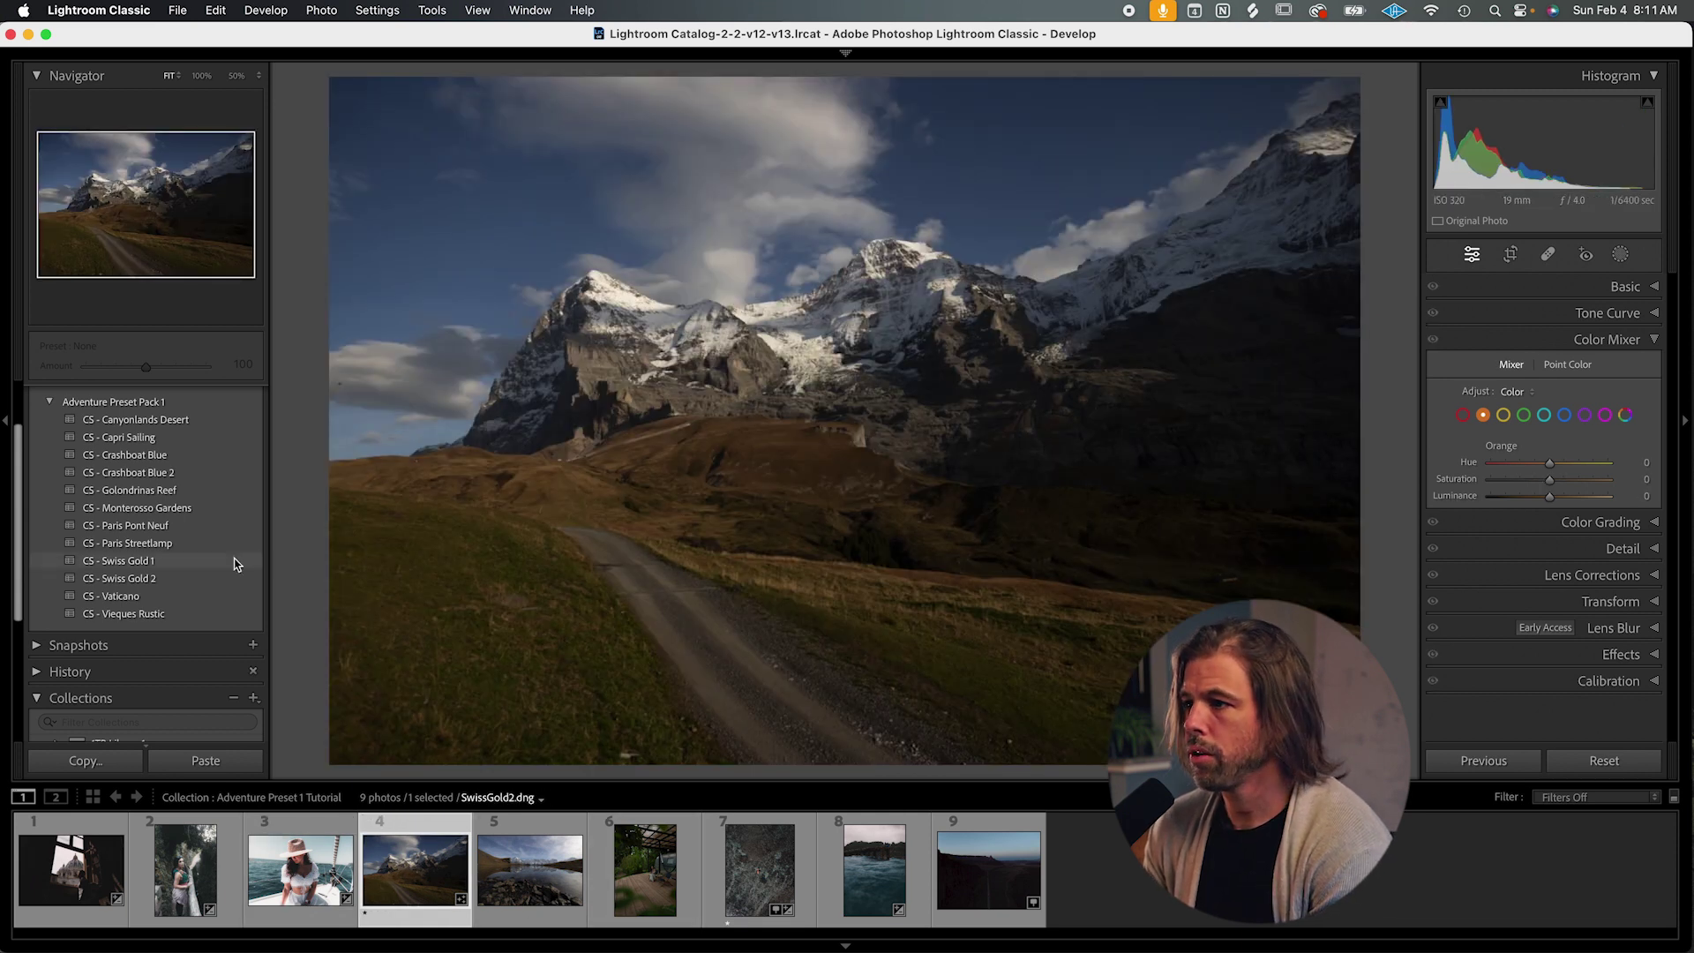
mouse_move(211, 565)
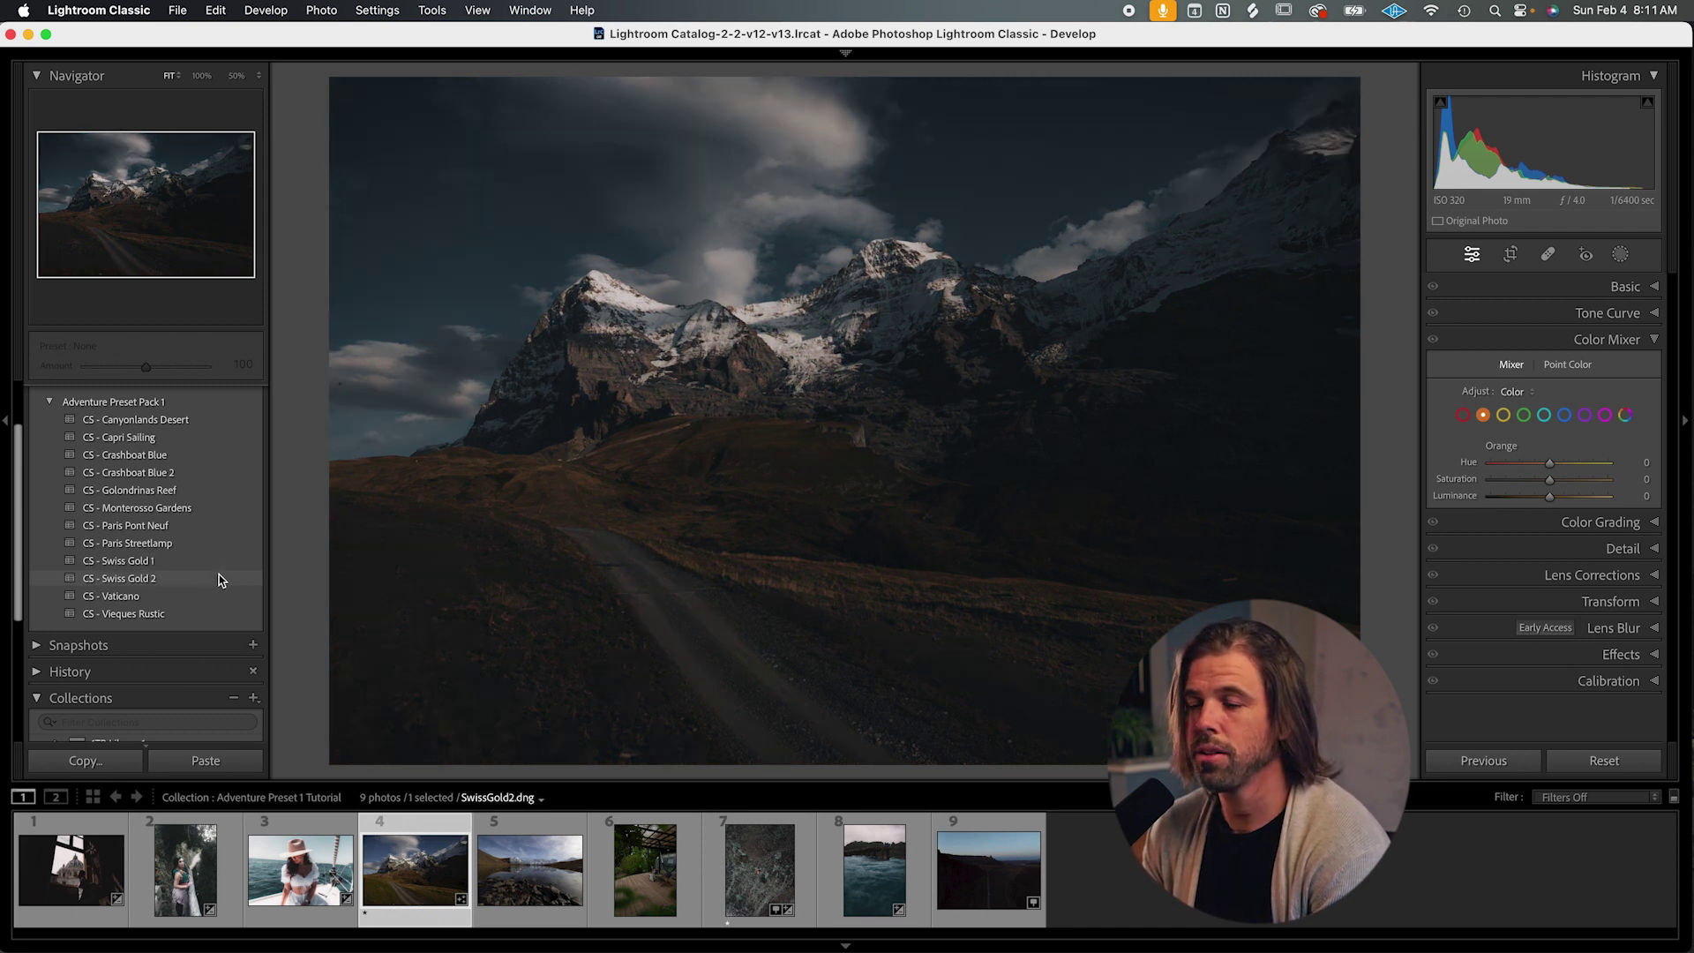
click(220, 581)
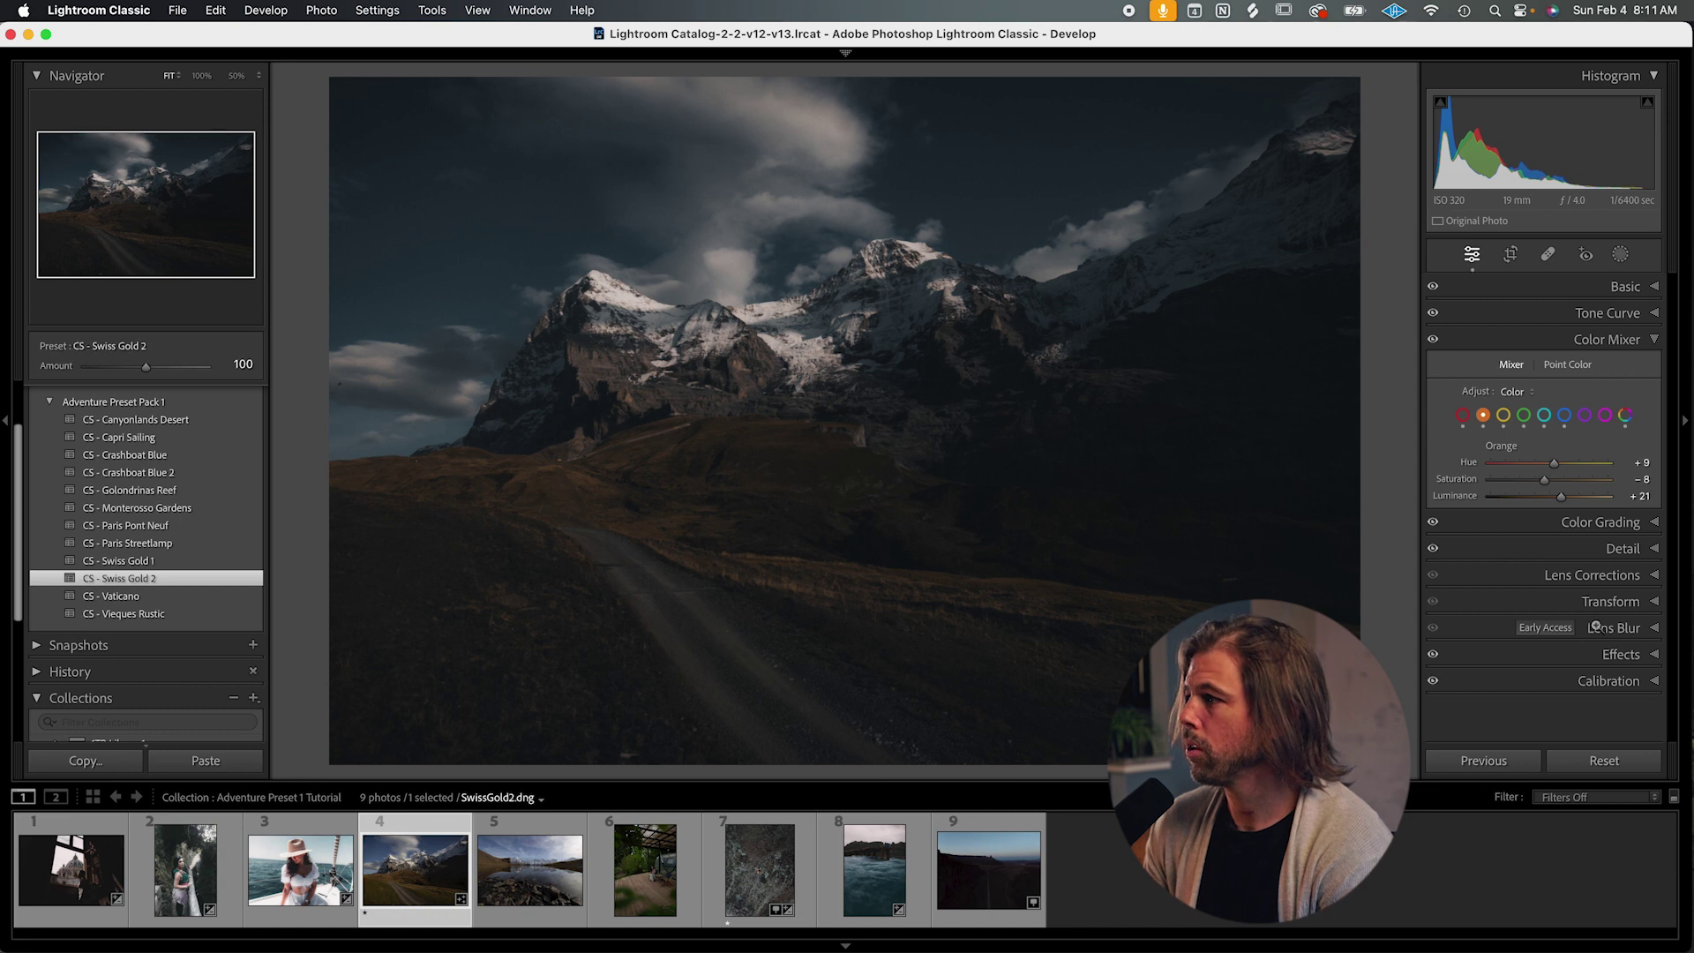
Set the mountain road photo's exposure to +1.50 and its highlights to -100.
click(1523, 289)
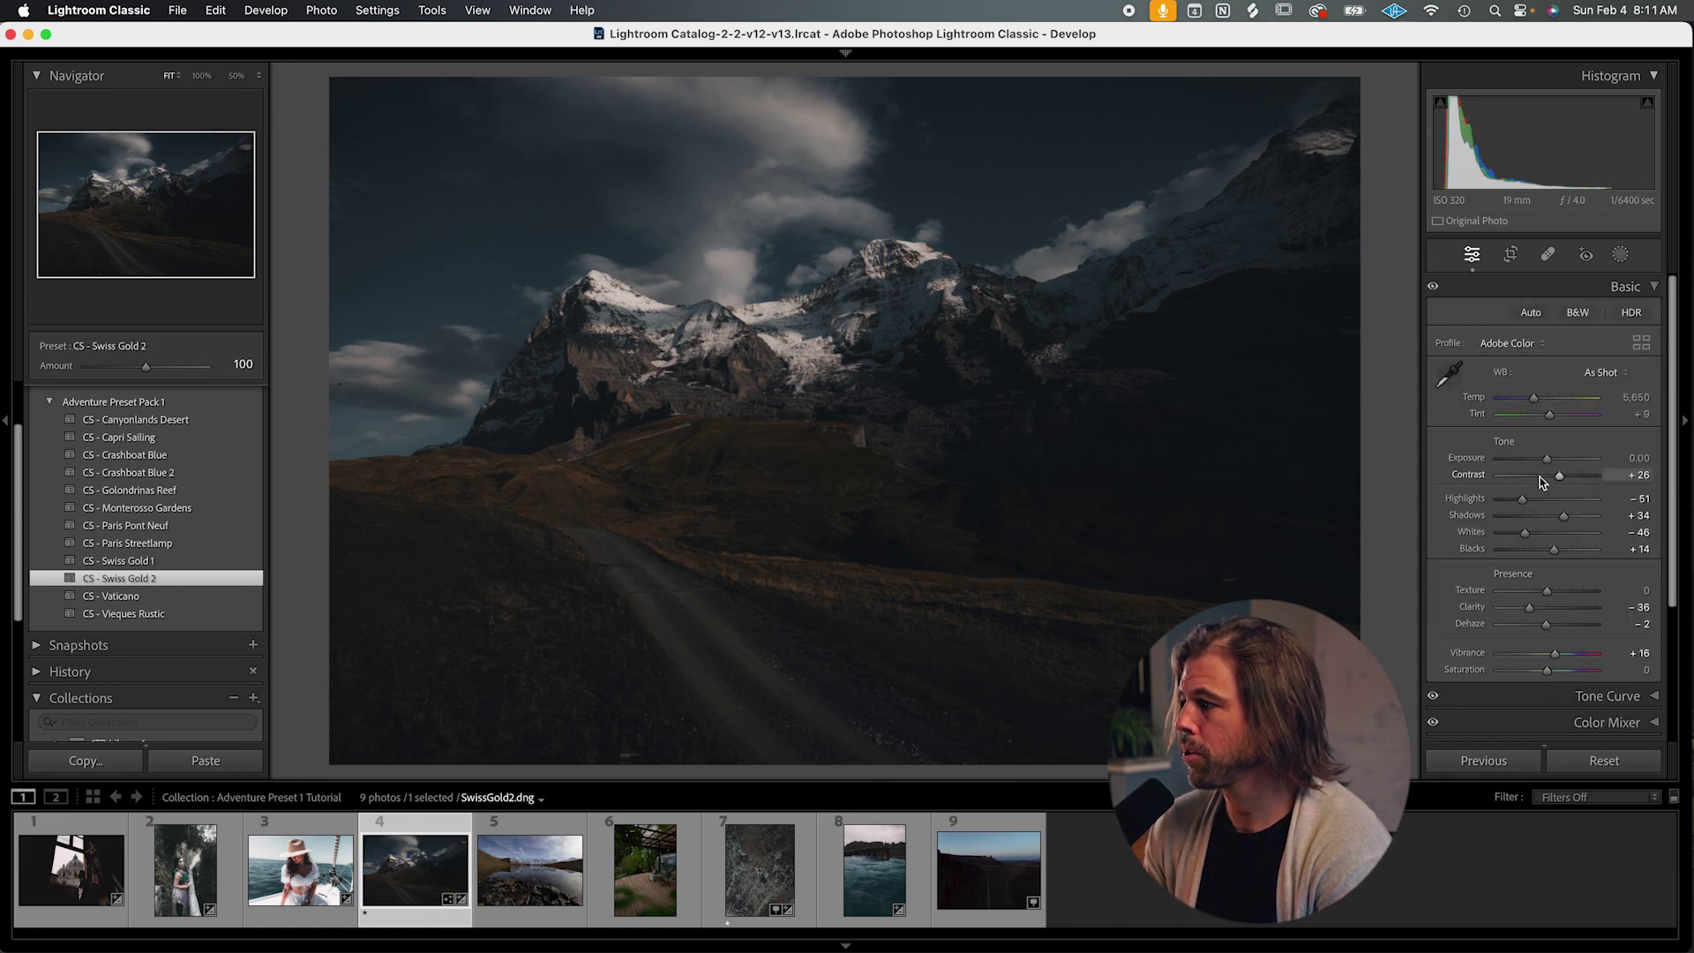
drag(1548, 460, 1499, 499)
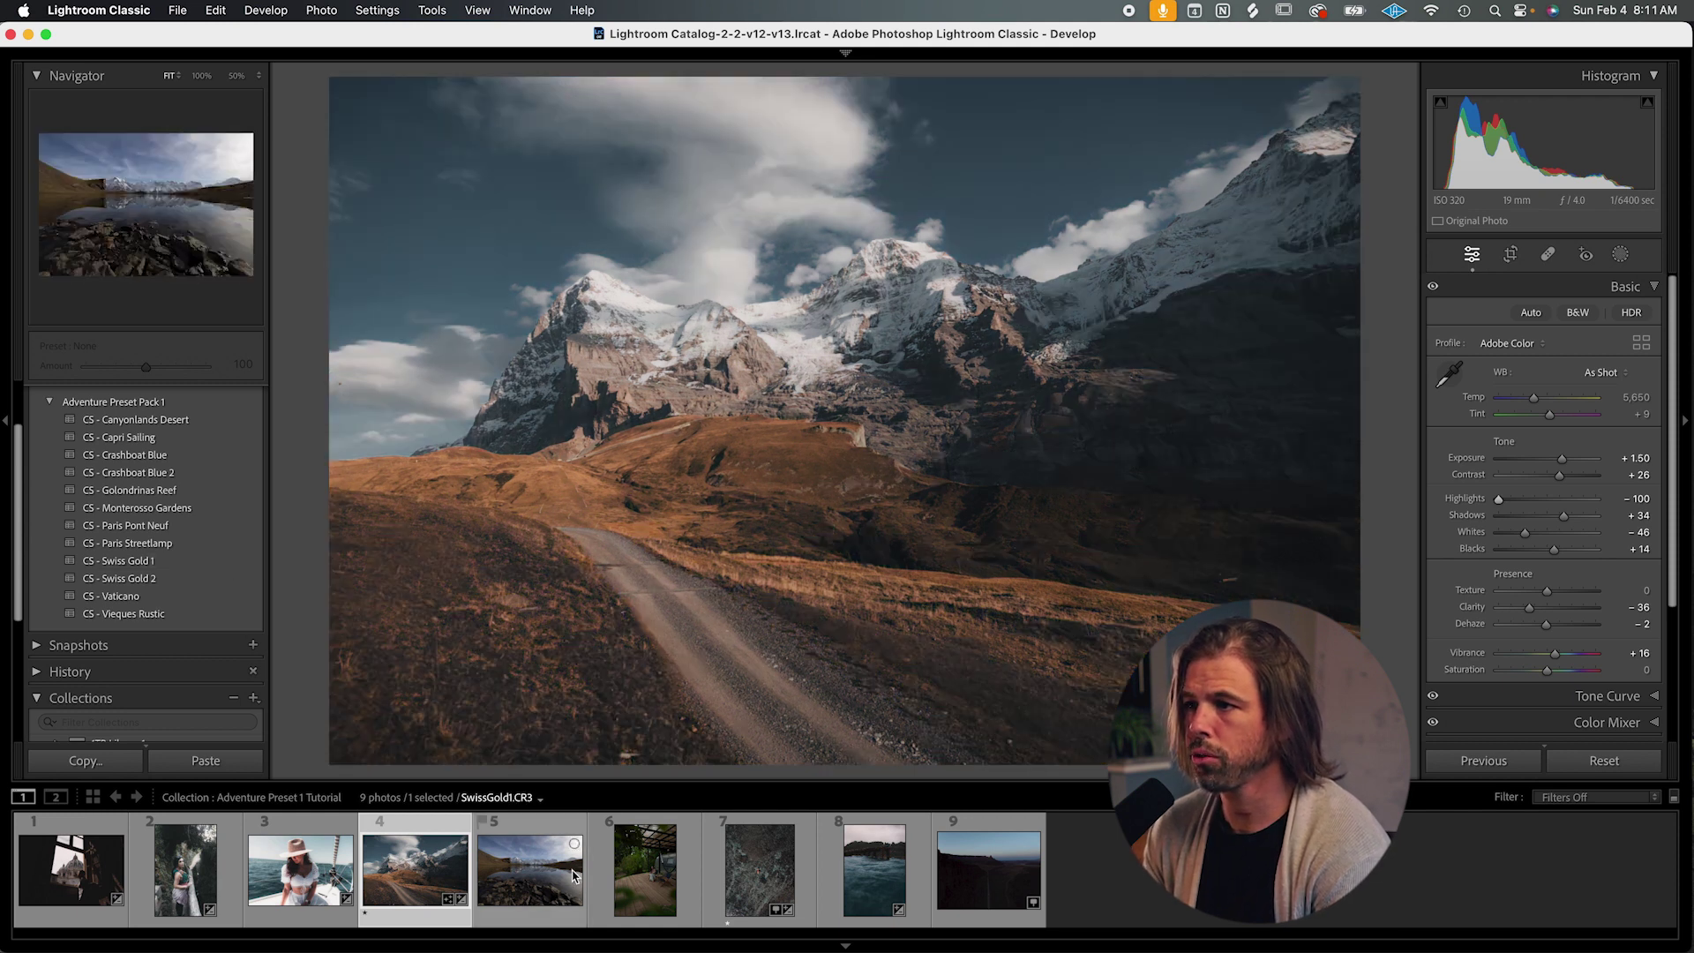
Apply the CS - Swiss Gold 1 preset to the SwissGold1 mountain lake photo.
click(574, 874)
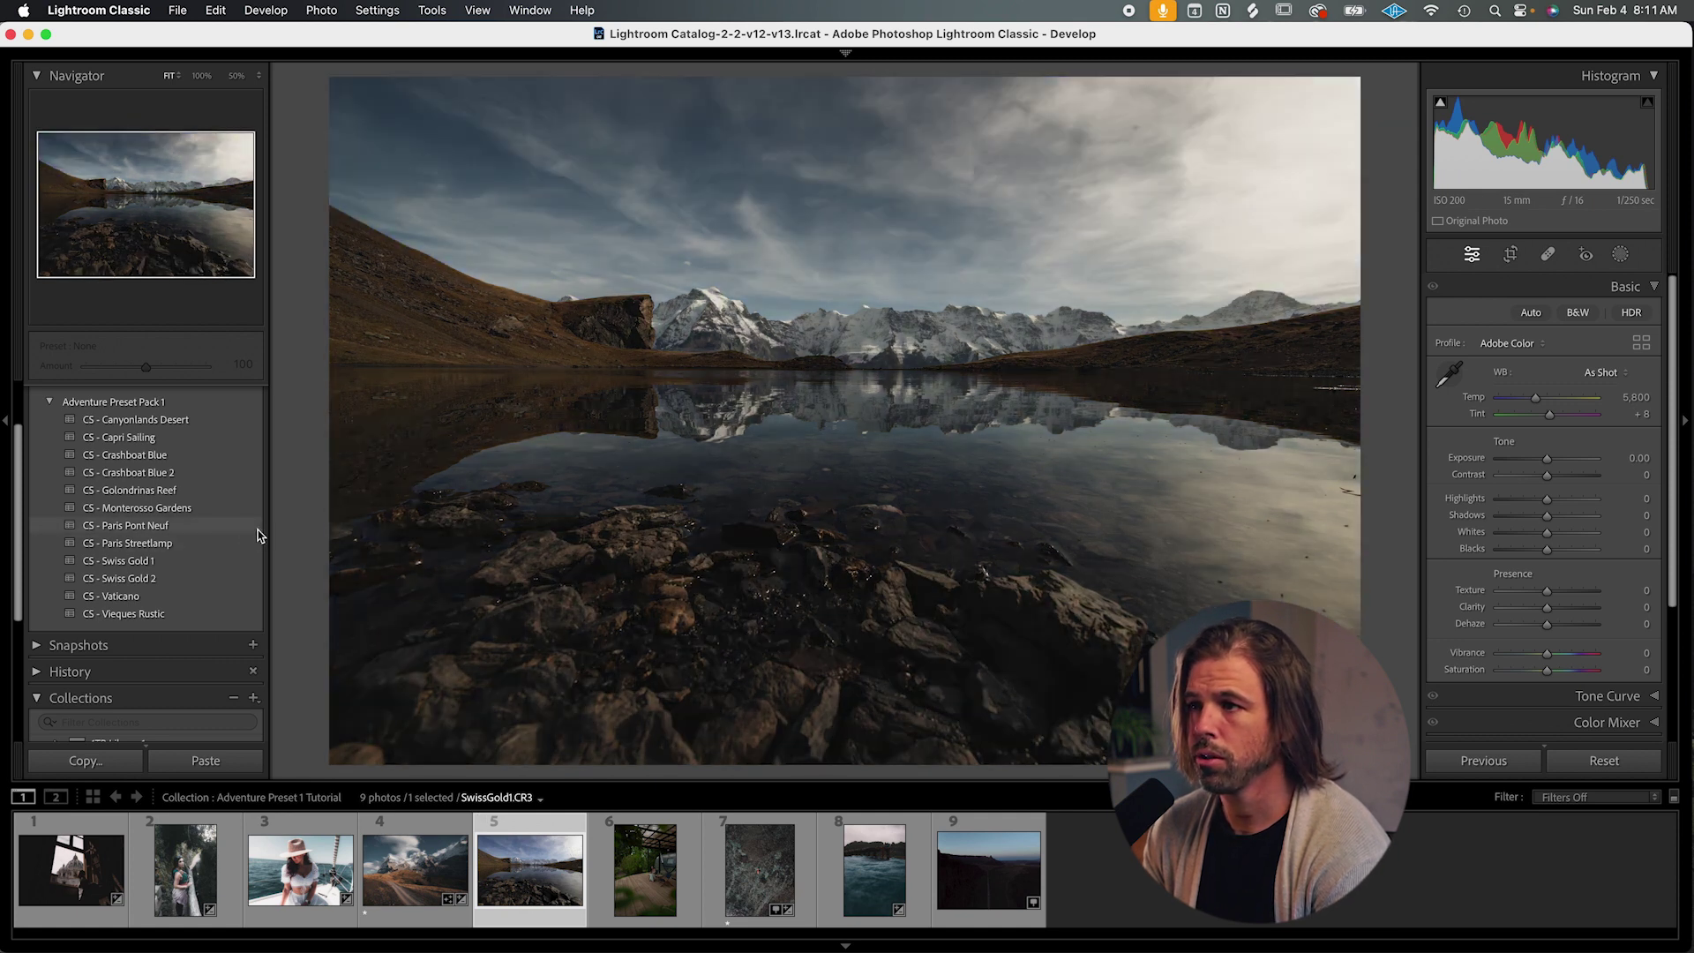
click(240, 565)
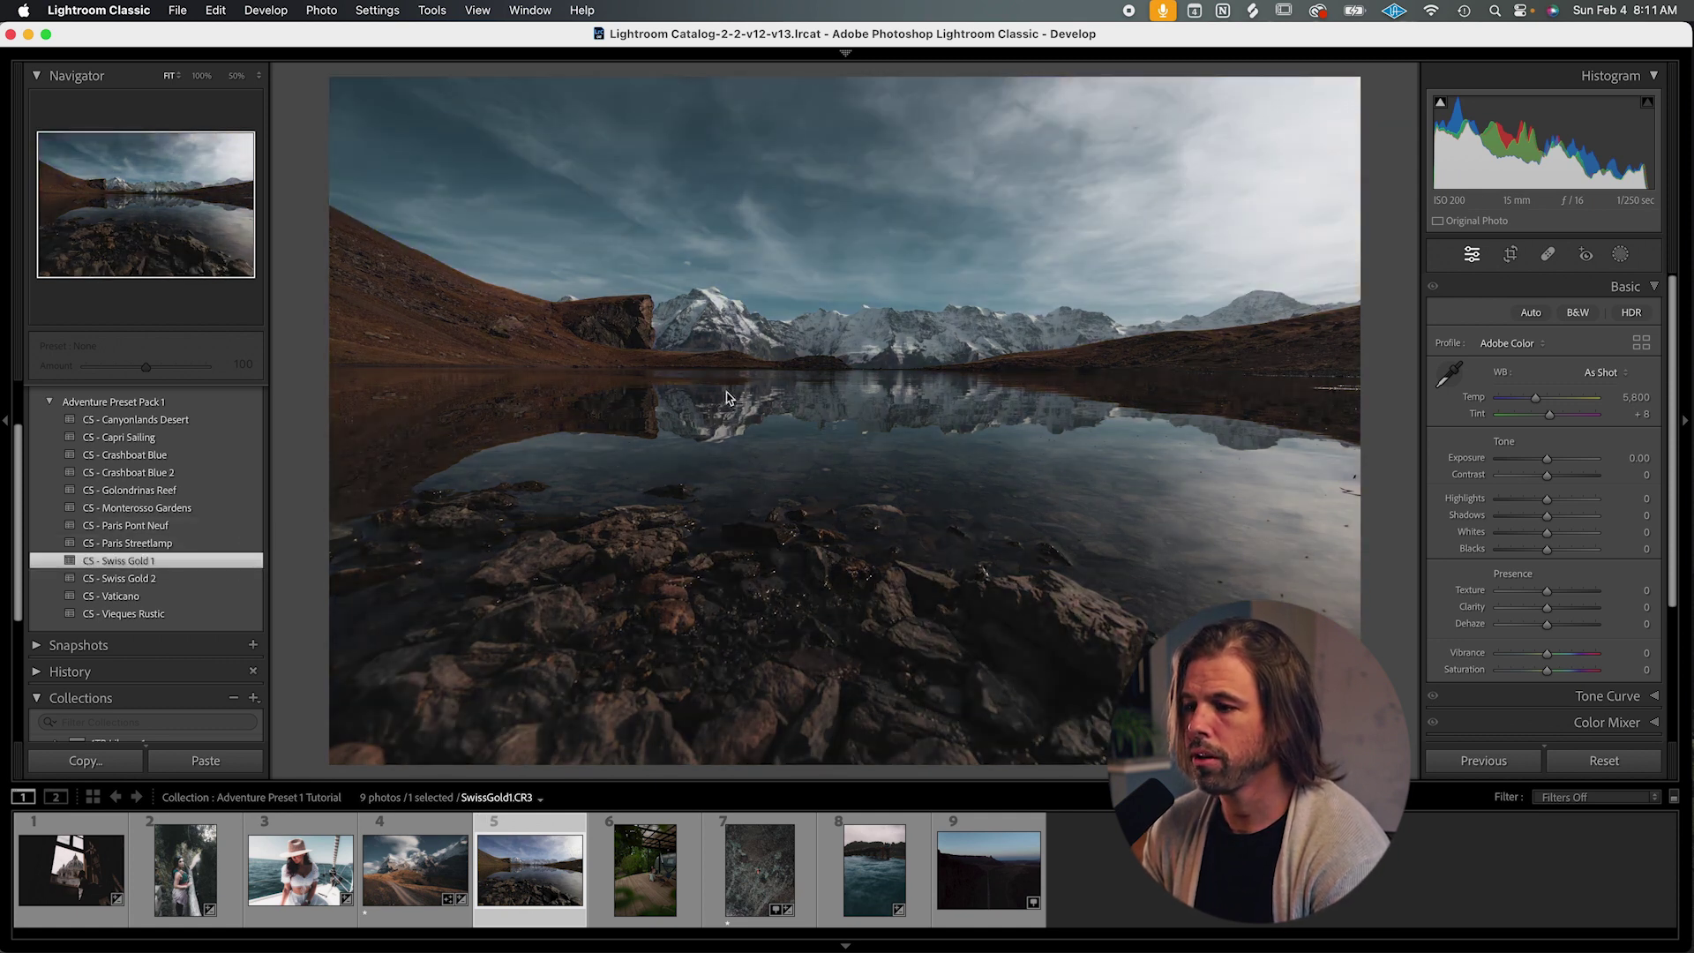
Reset all edits on the SwissGold2 mountain road photo and on the SwissGold1 lake photo.
click(414, 869)
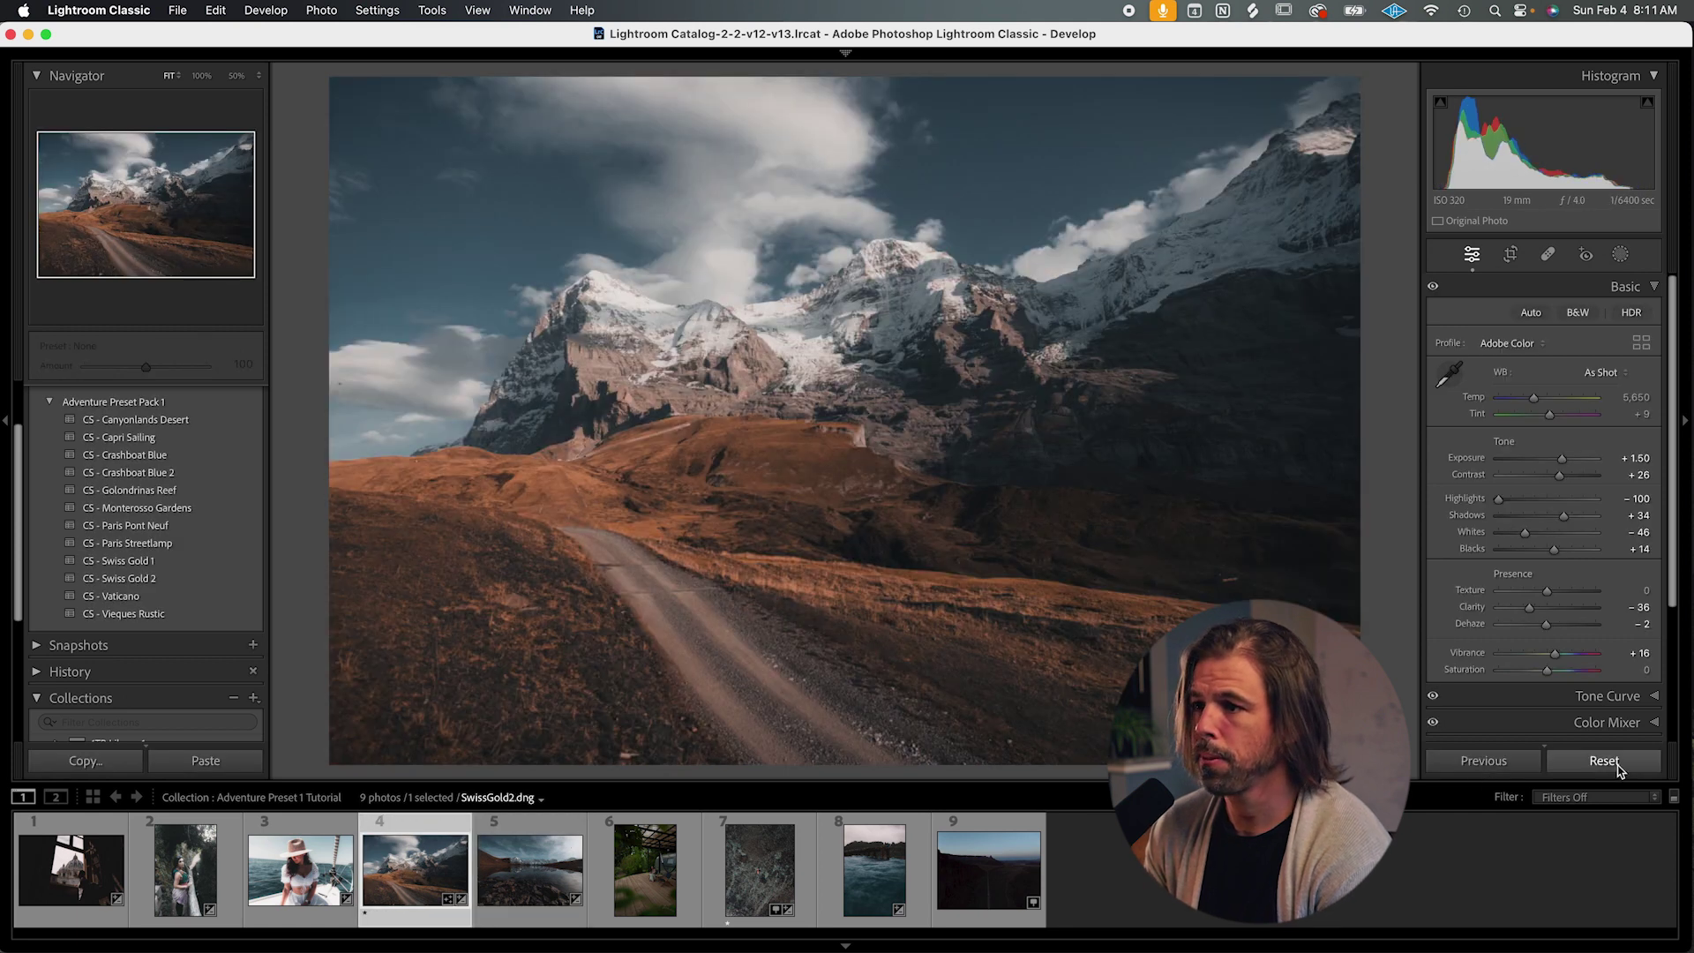
click(1604, 760)
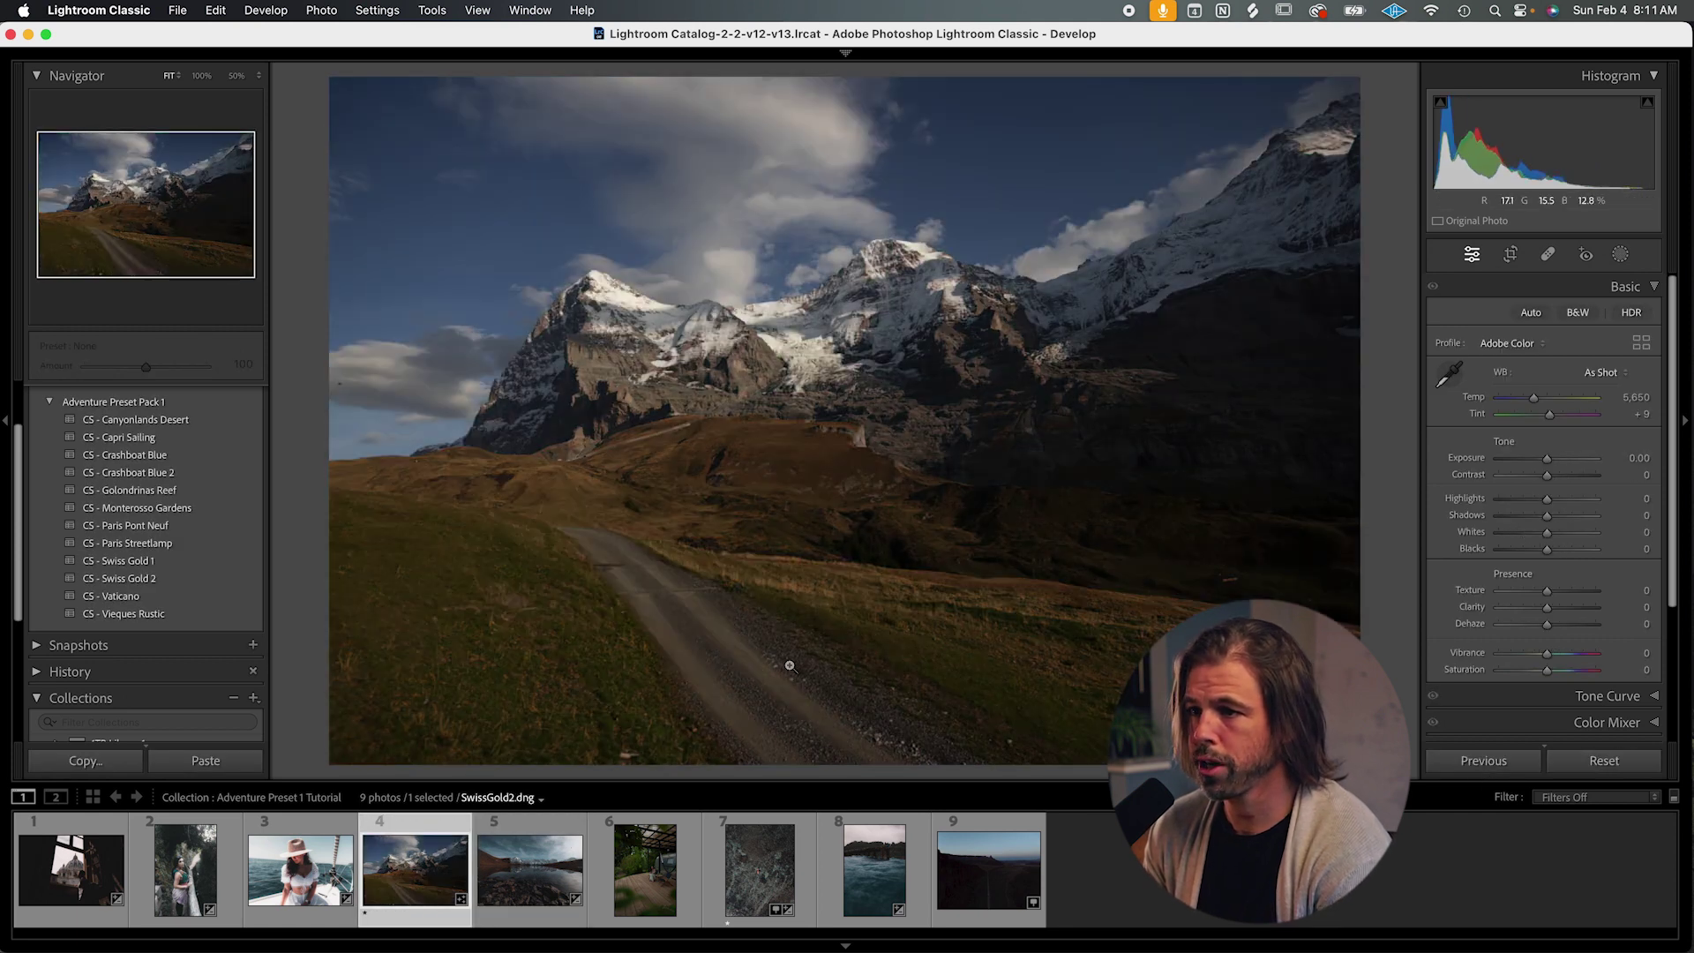
click(529, 869)
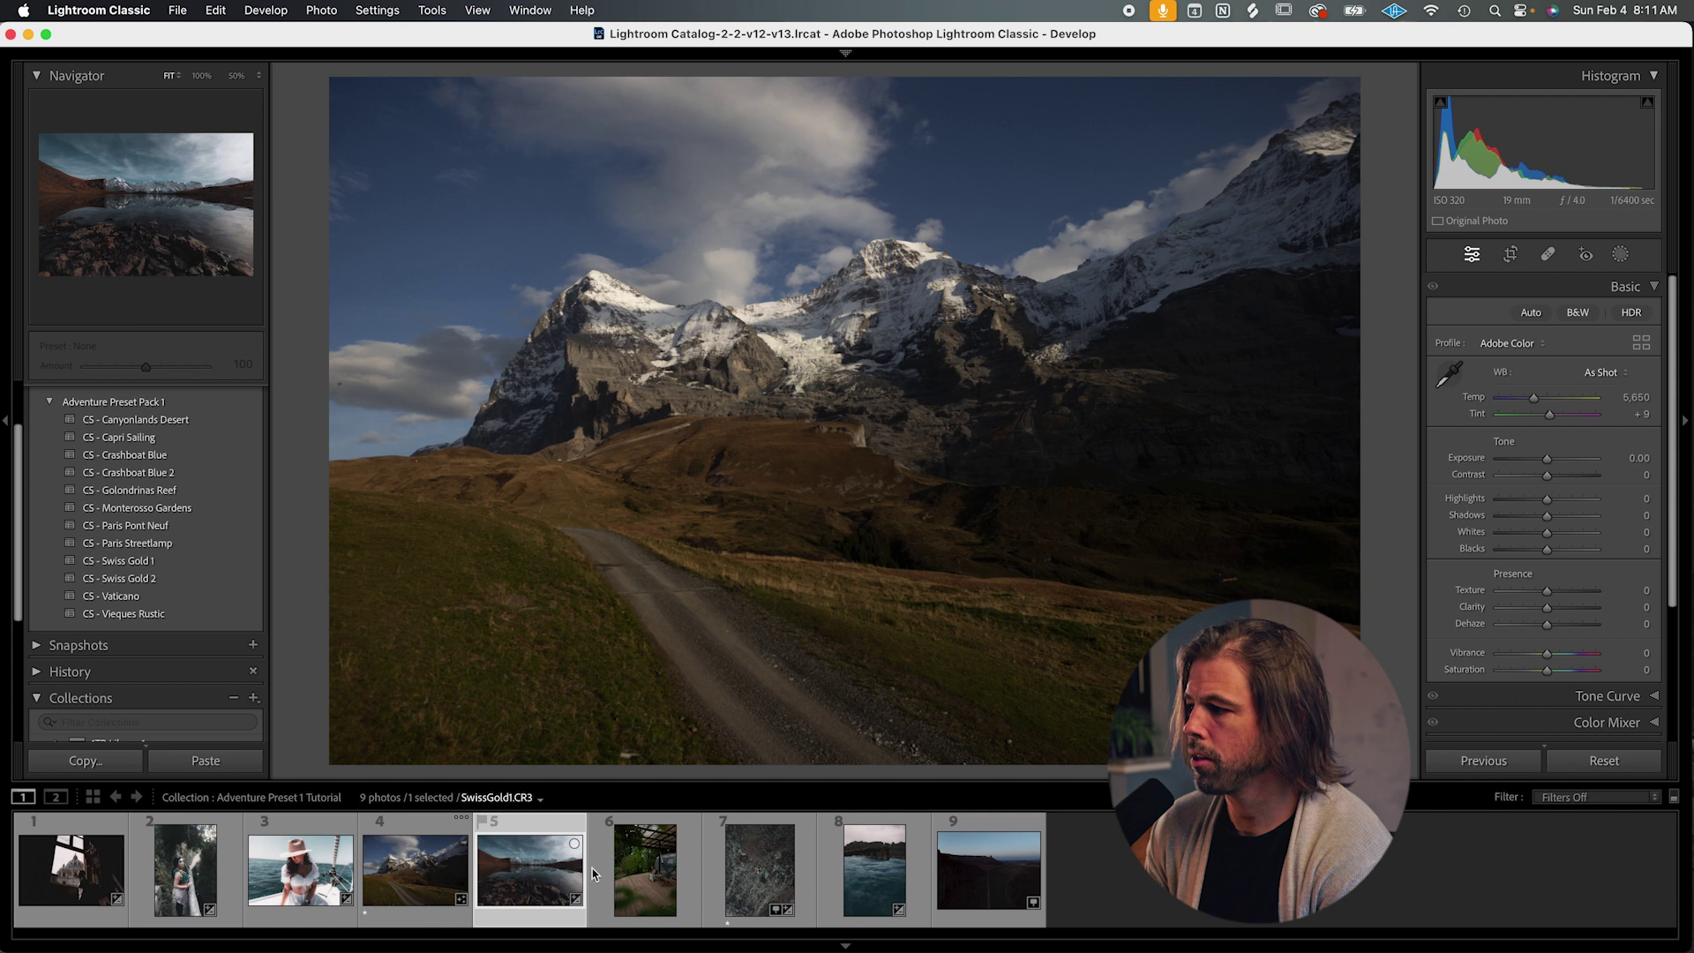
click(1604, 760)
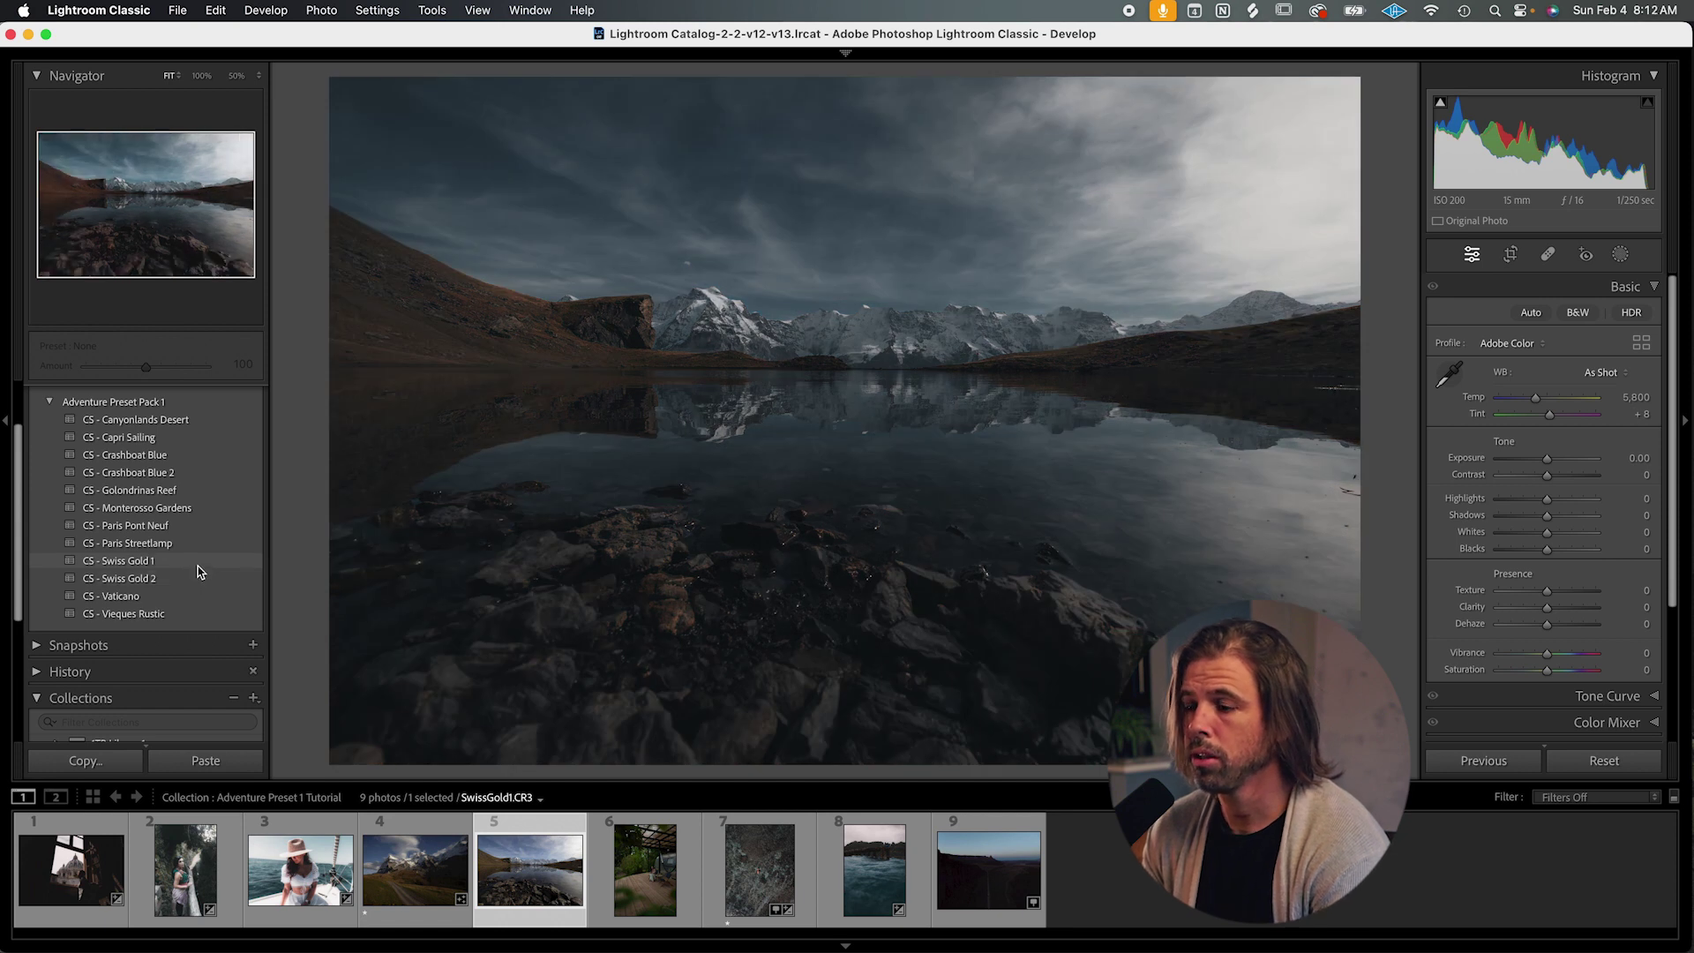
On the SwissGold2 photo, try CS - Swiss Gold 2, switch to CS - Capri Sailing and set the exposure to +1.05.
key(Left)
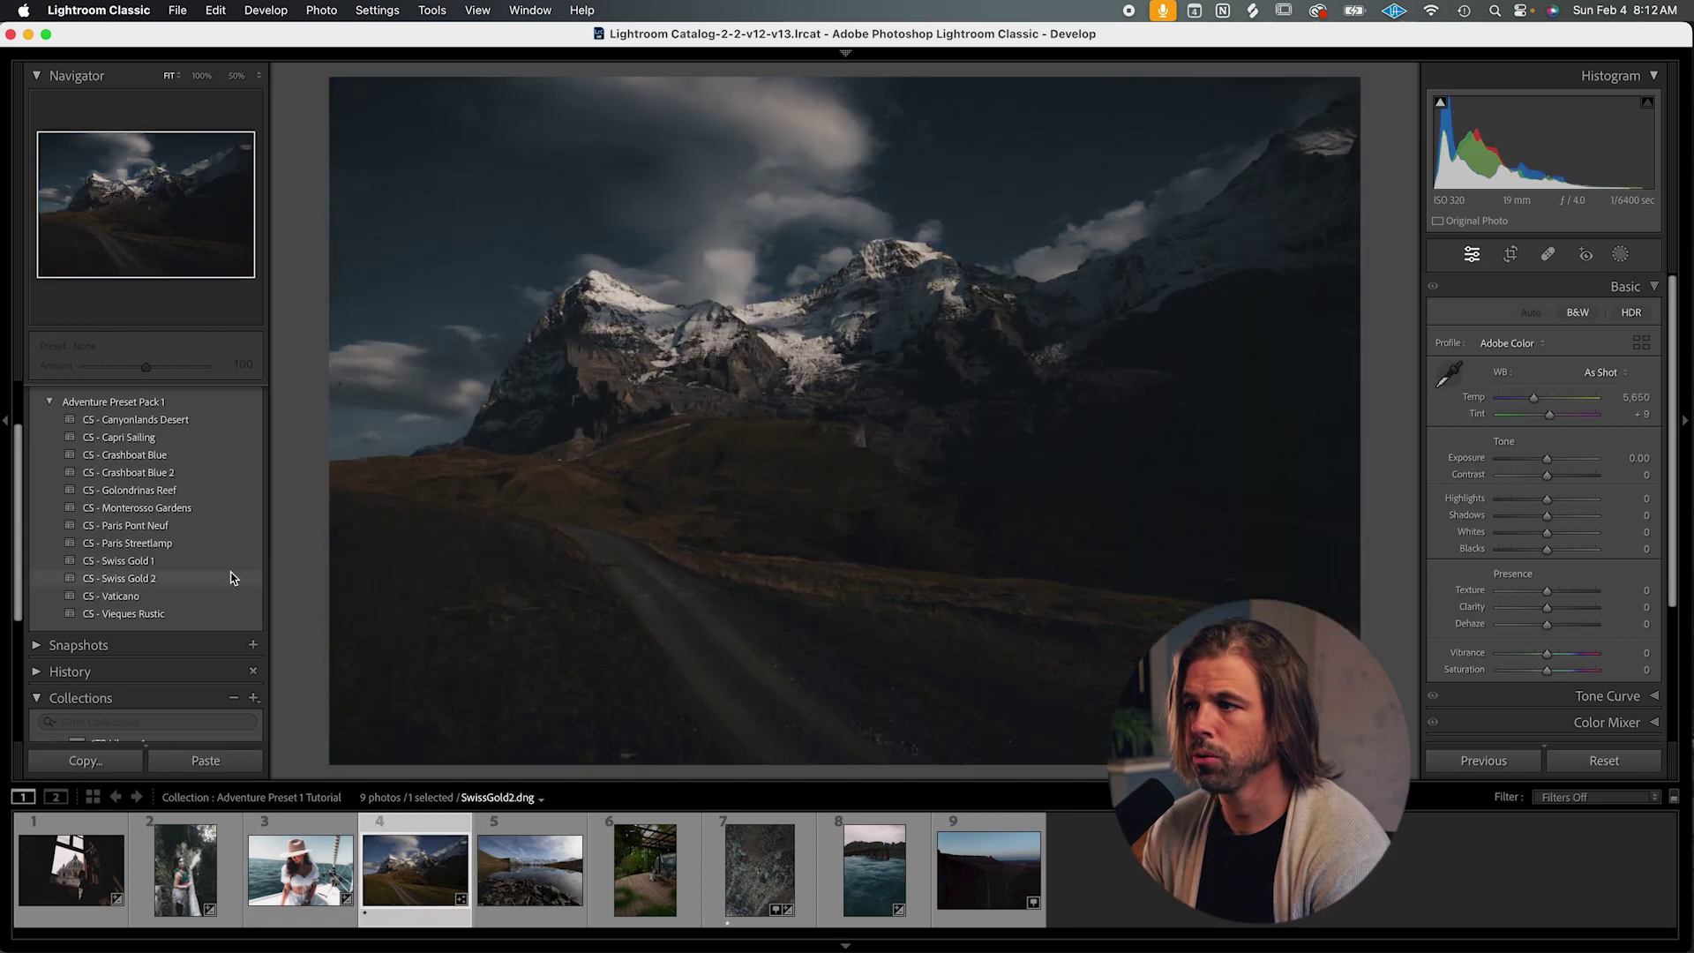
click(234, 579)
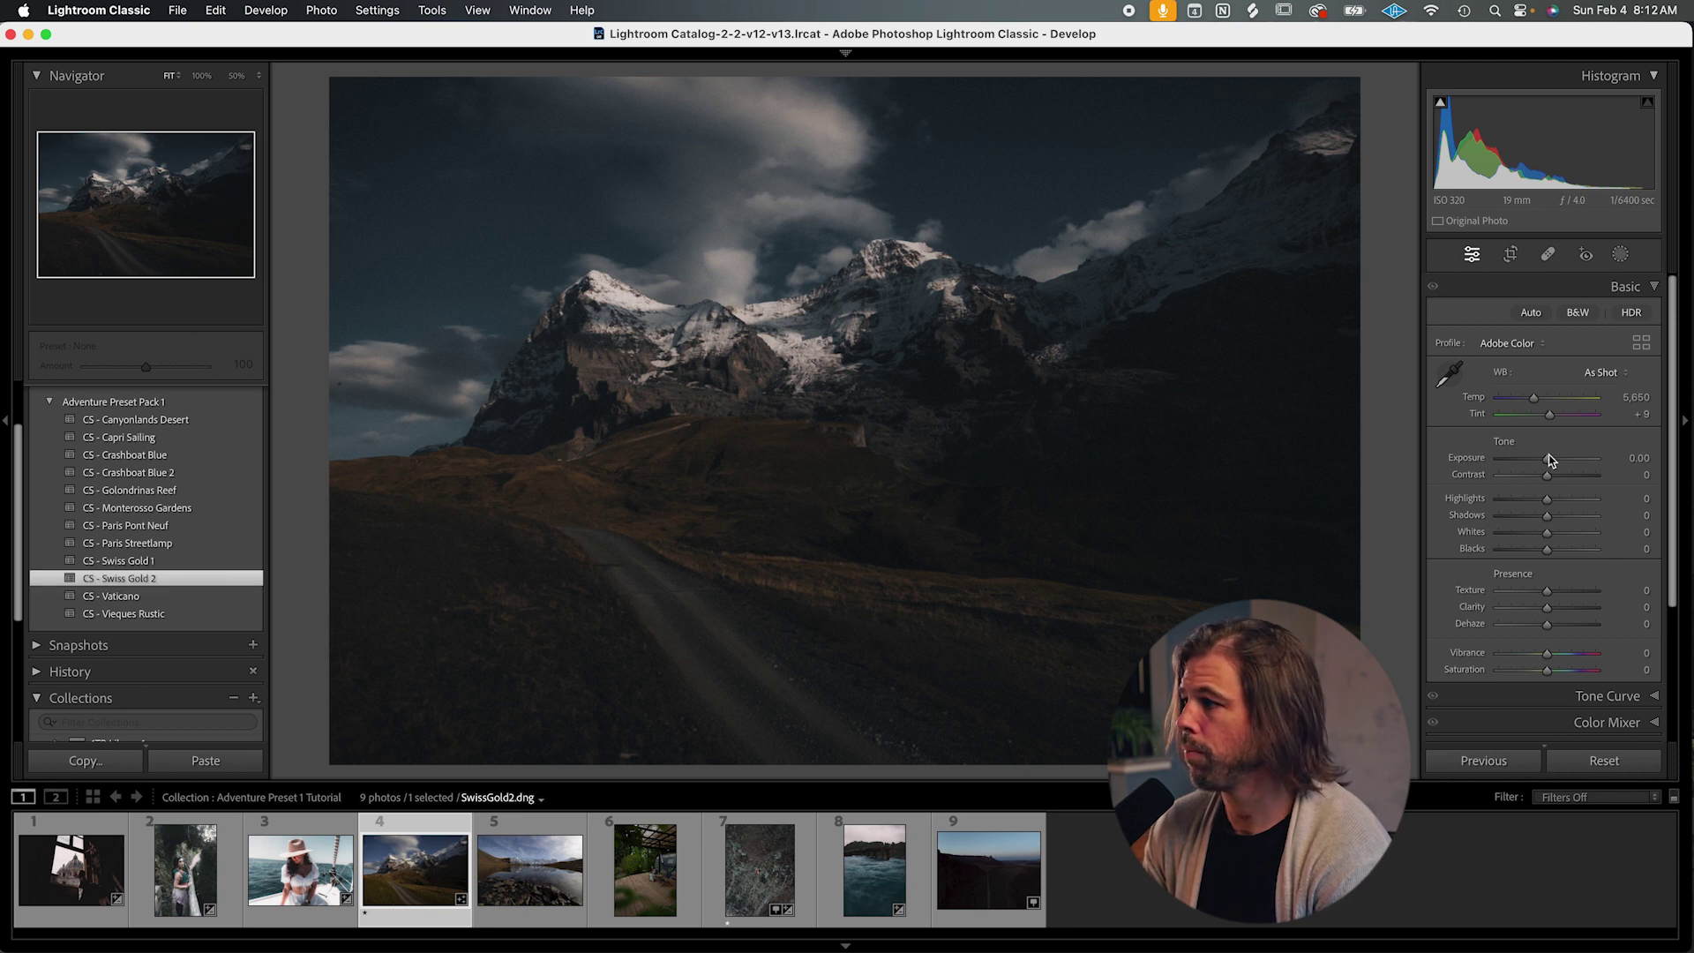
drag(1548, 461, 1560, 464)
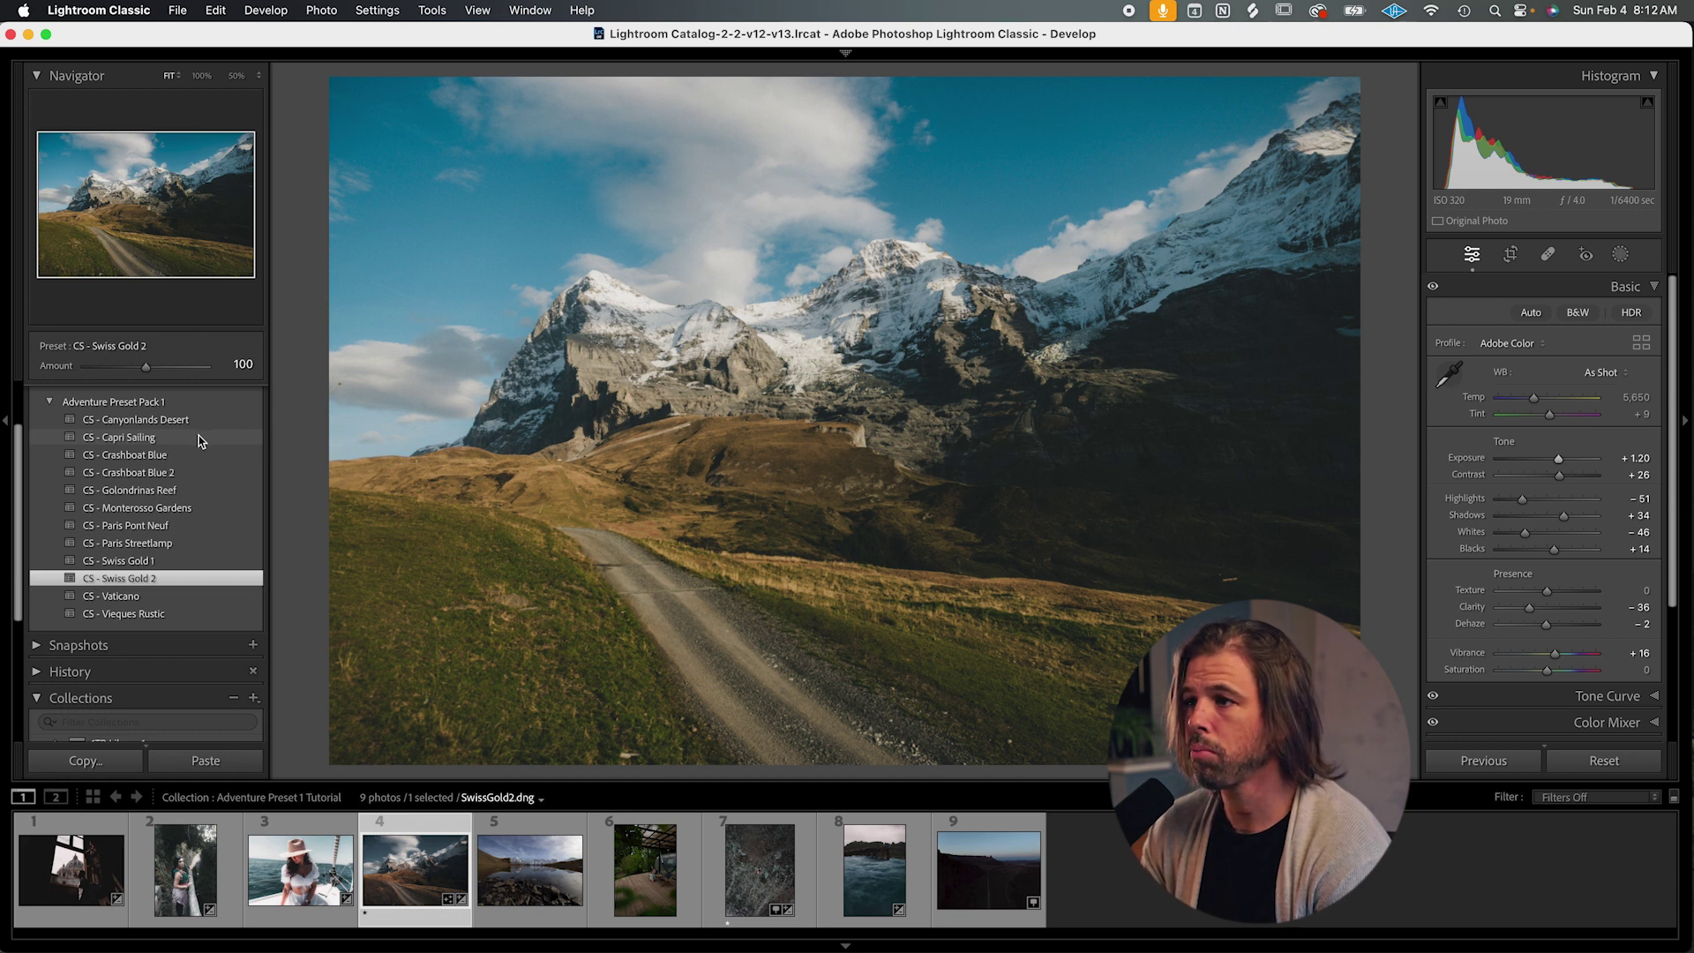
click(201, 441)
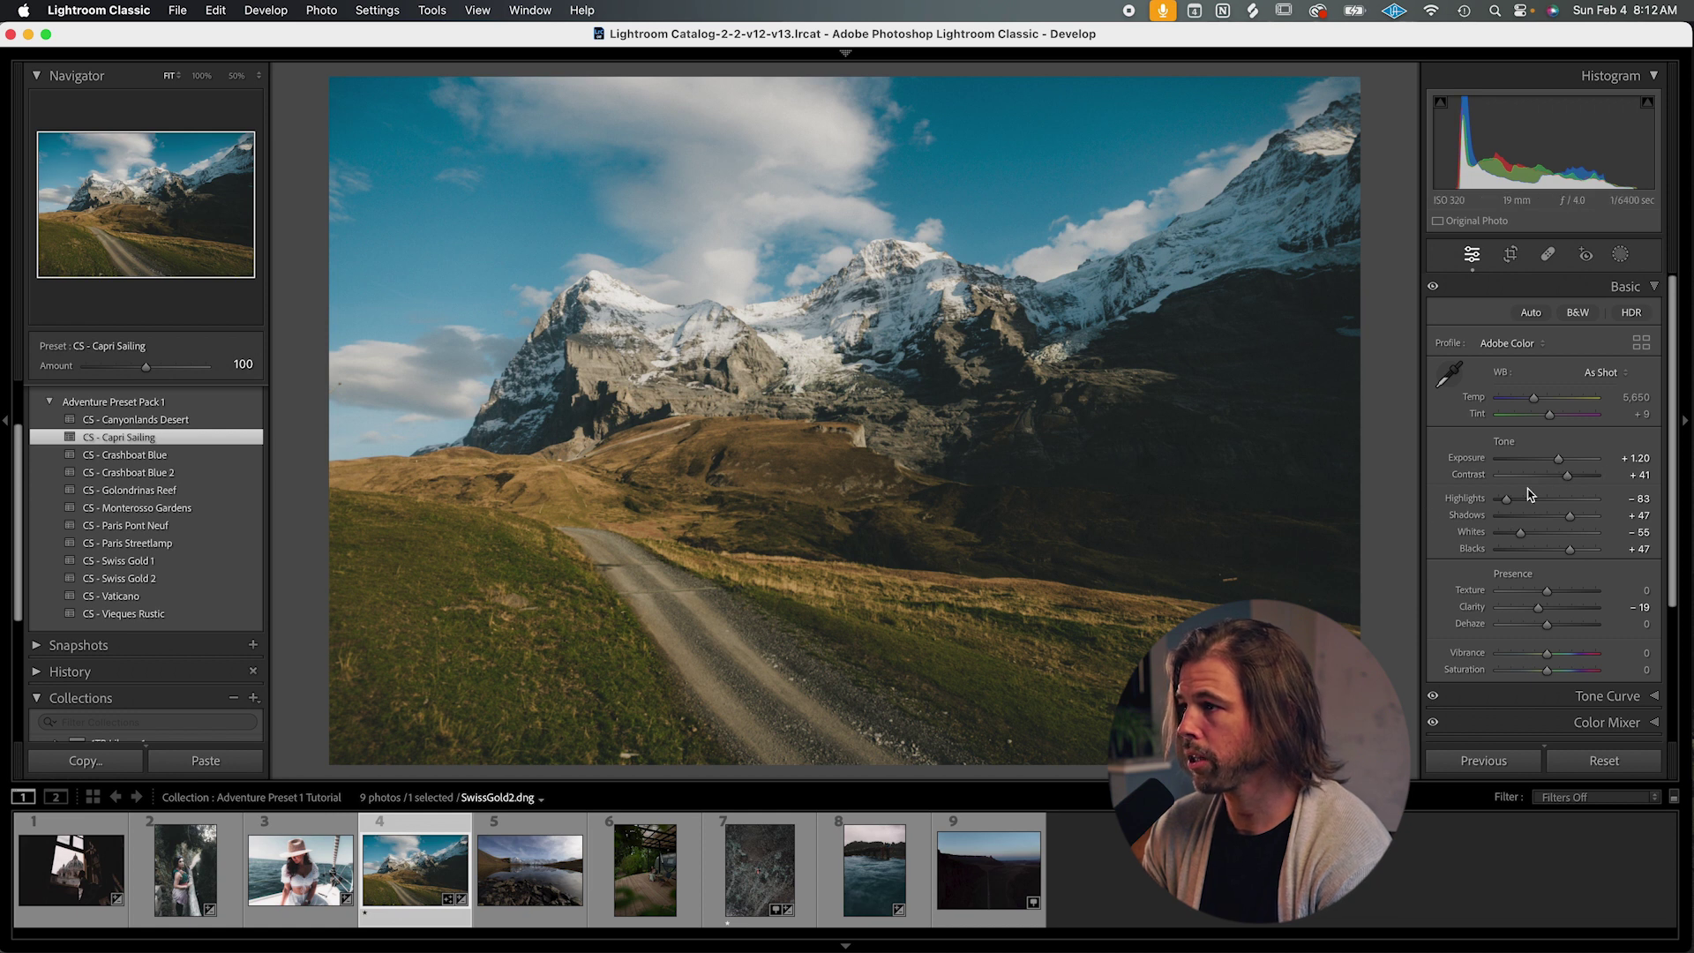
drag(1558, 461, 1555, 461)
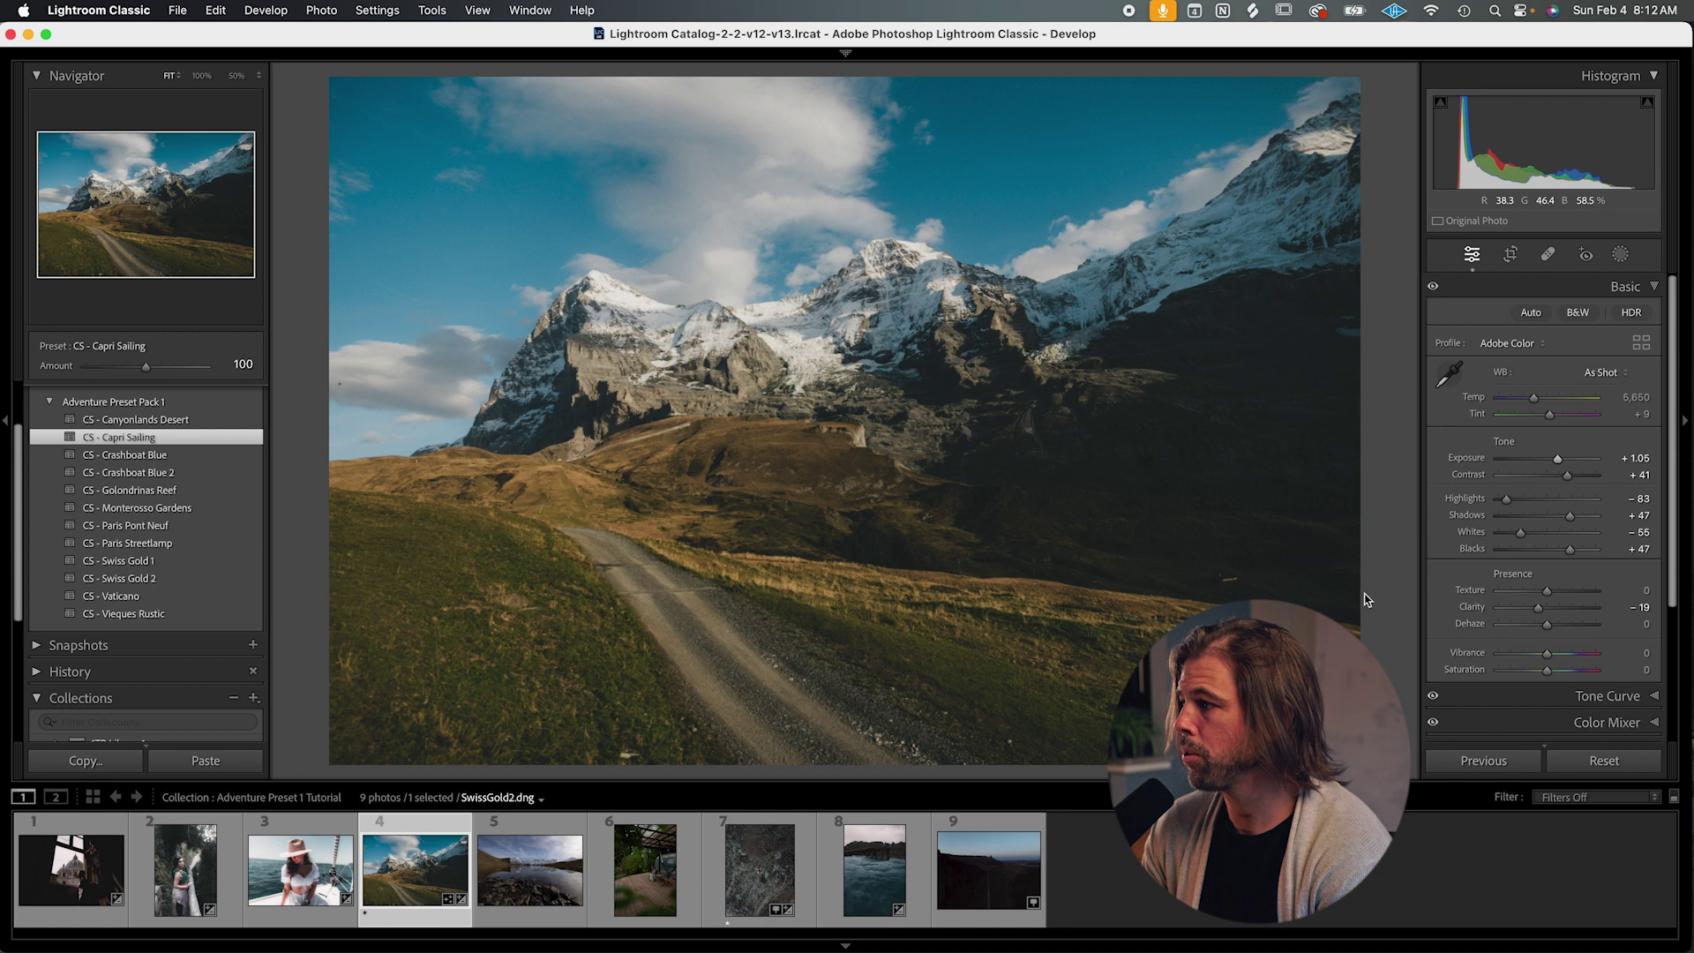
Reduce the mountain road photo's aqua saturation and set its blue saturation to -36 in the color mixer.
scroll(1546, 645, down, 5)
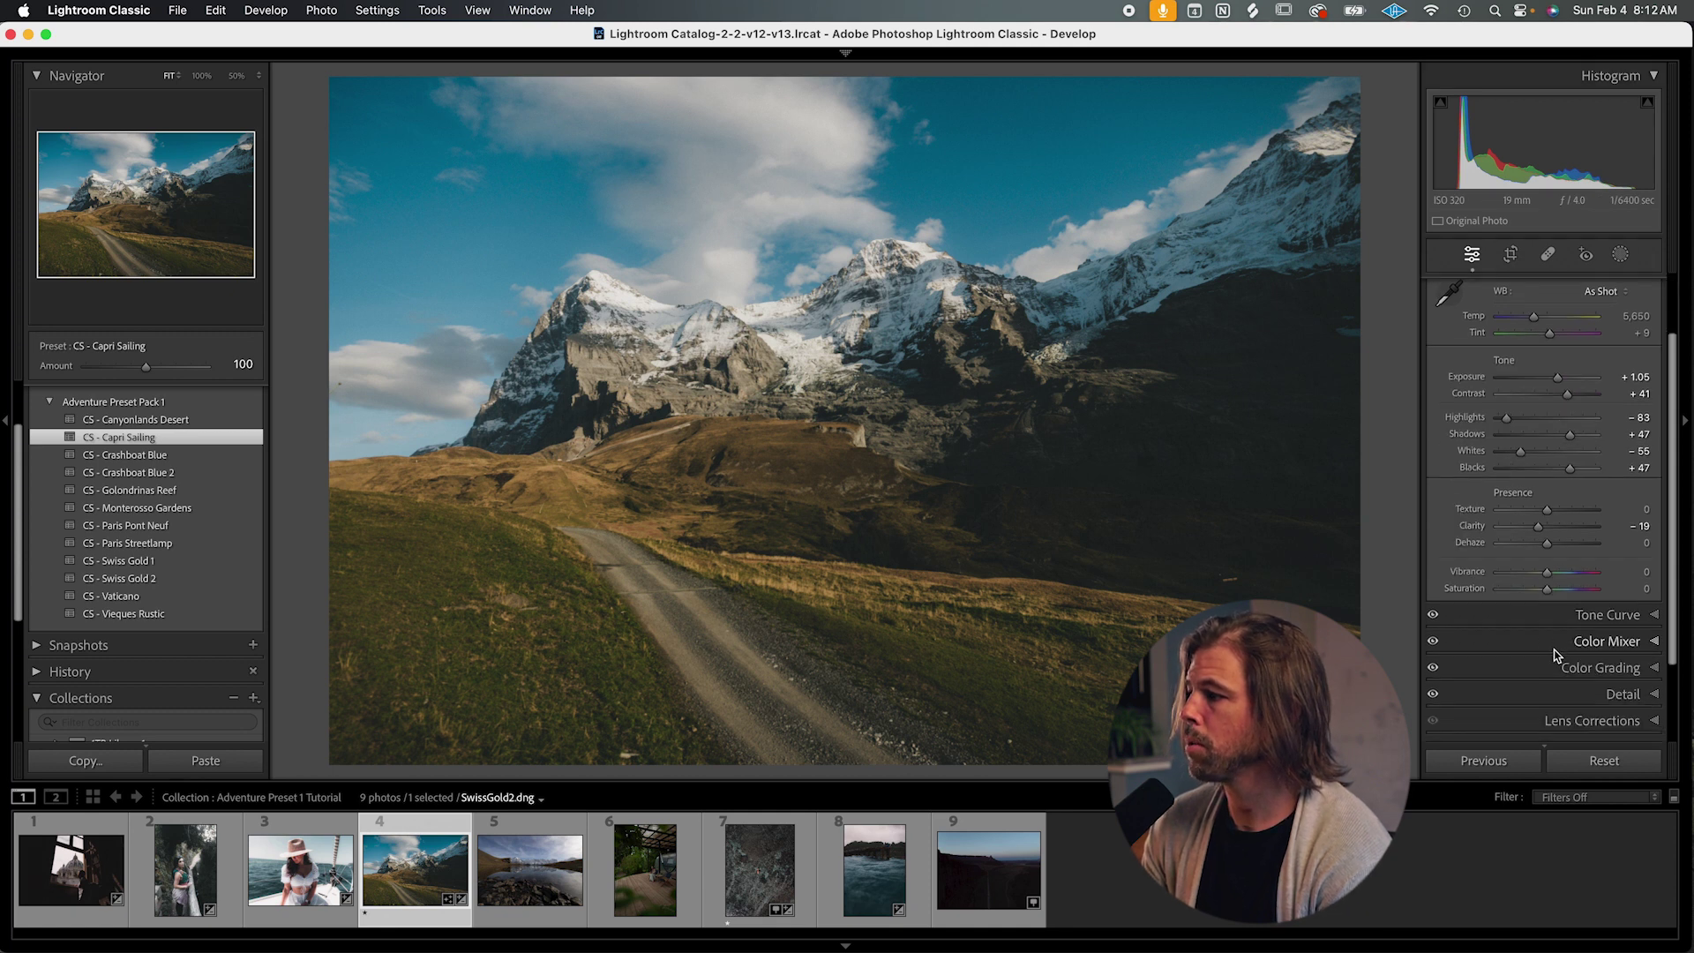
click(1606, 596)
click(1543, 415)
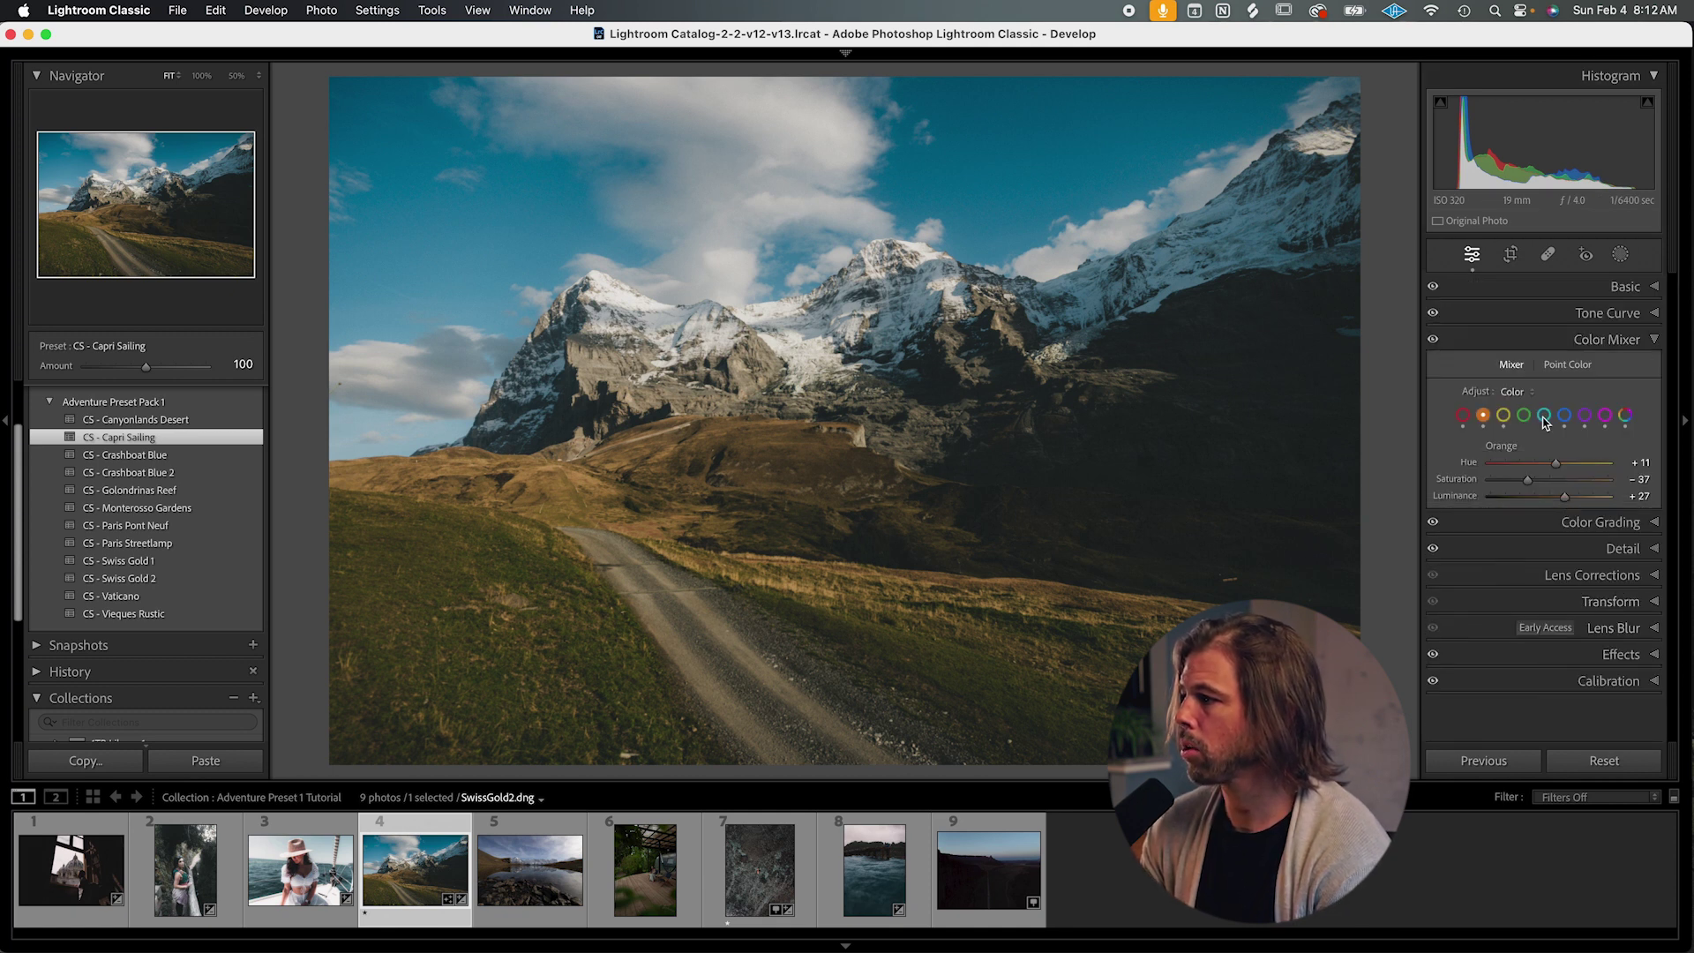
drag(1543, 481, 1527, 485)
click(1565, 416)
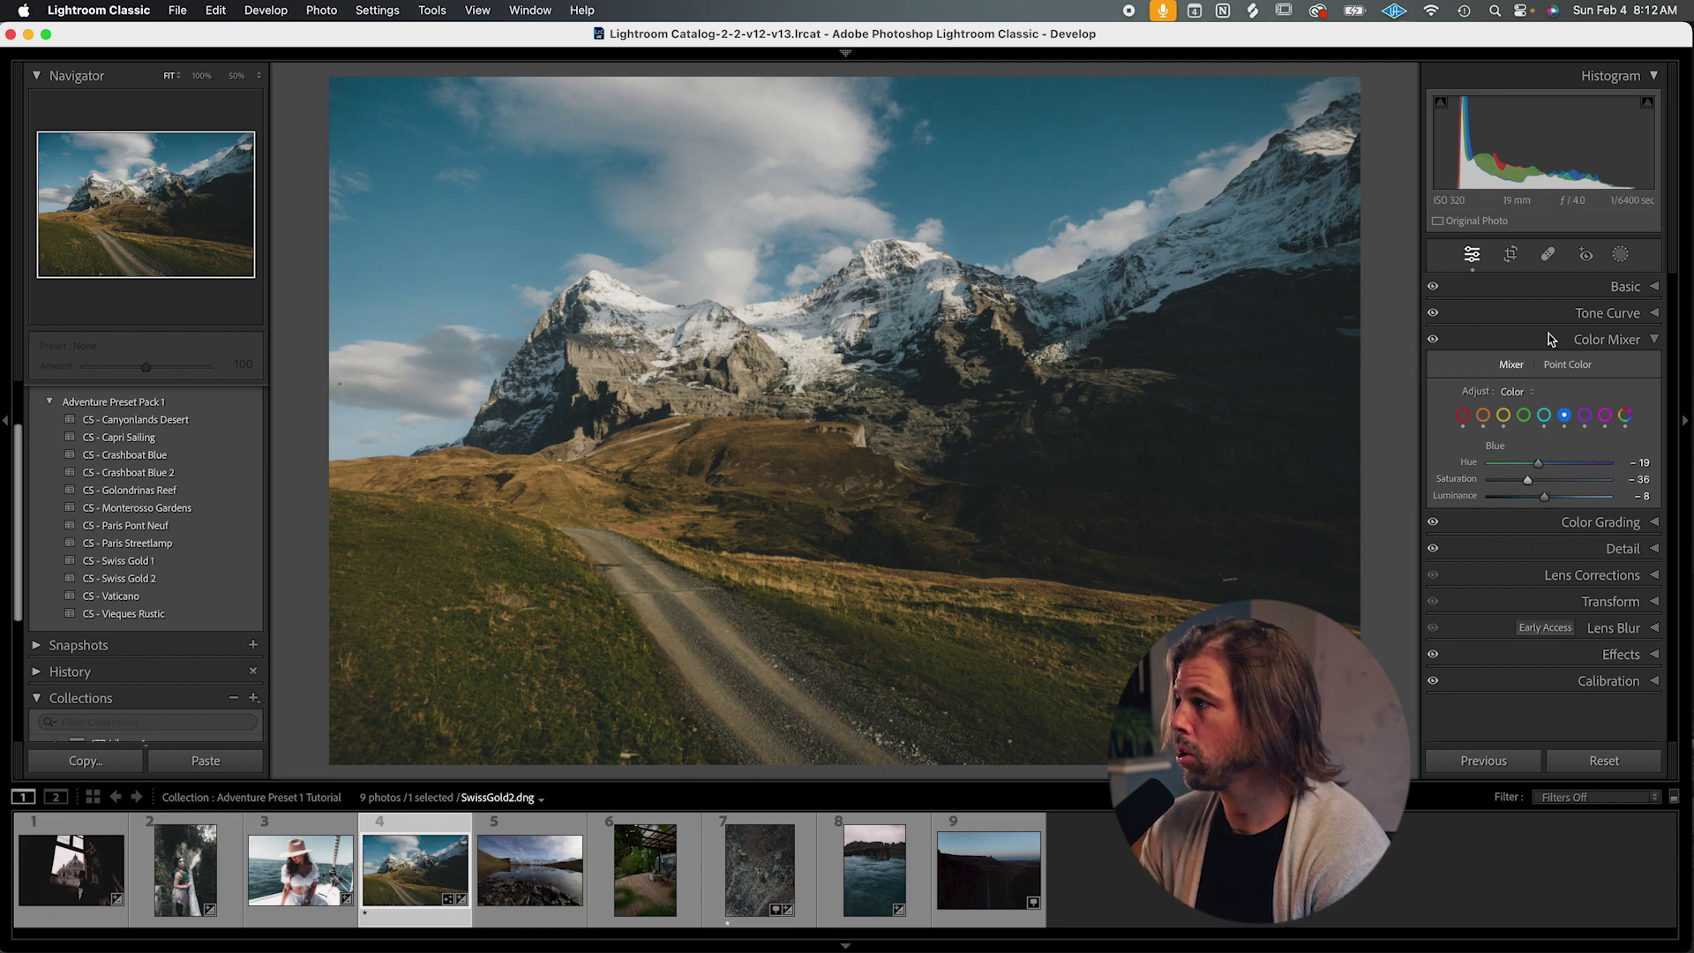
Shift the mountain road photo's white balance tint toward magenta, to +24.
click(1562, 291)
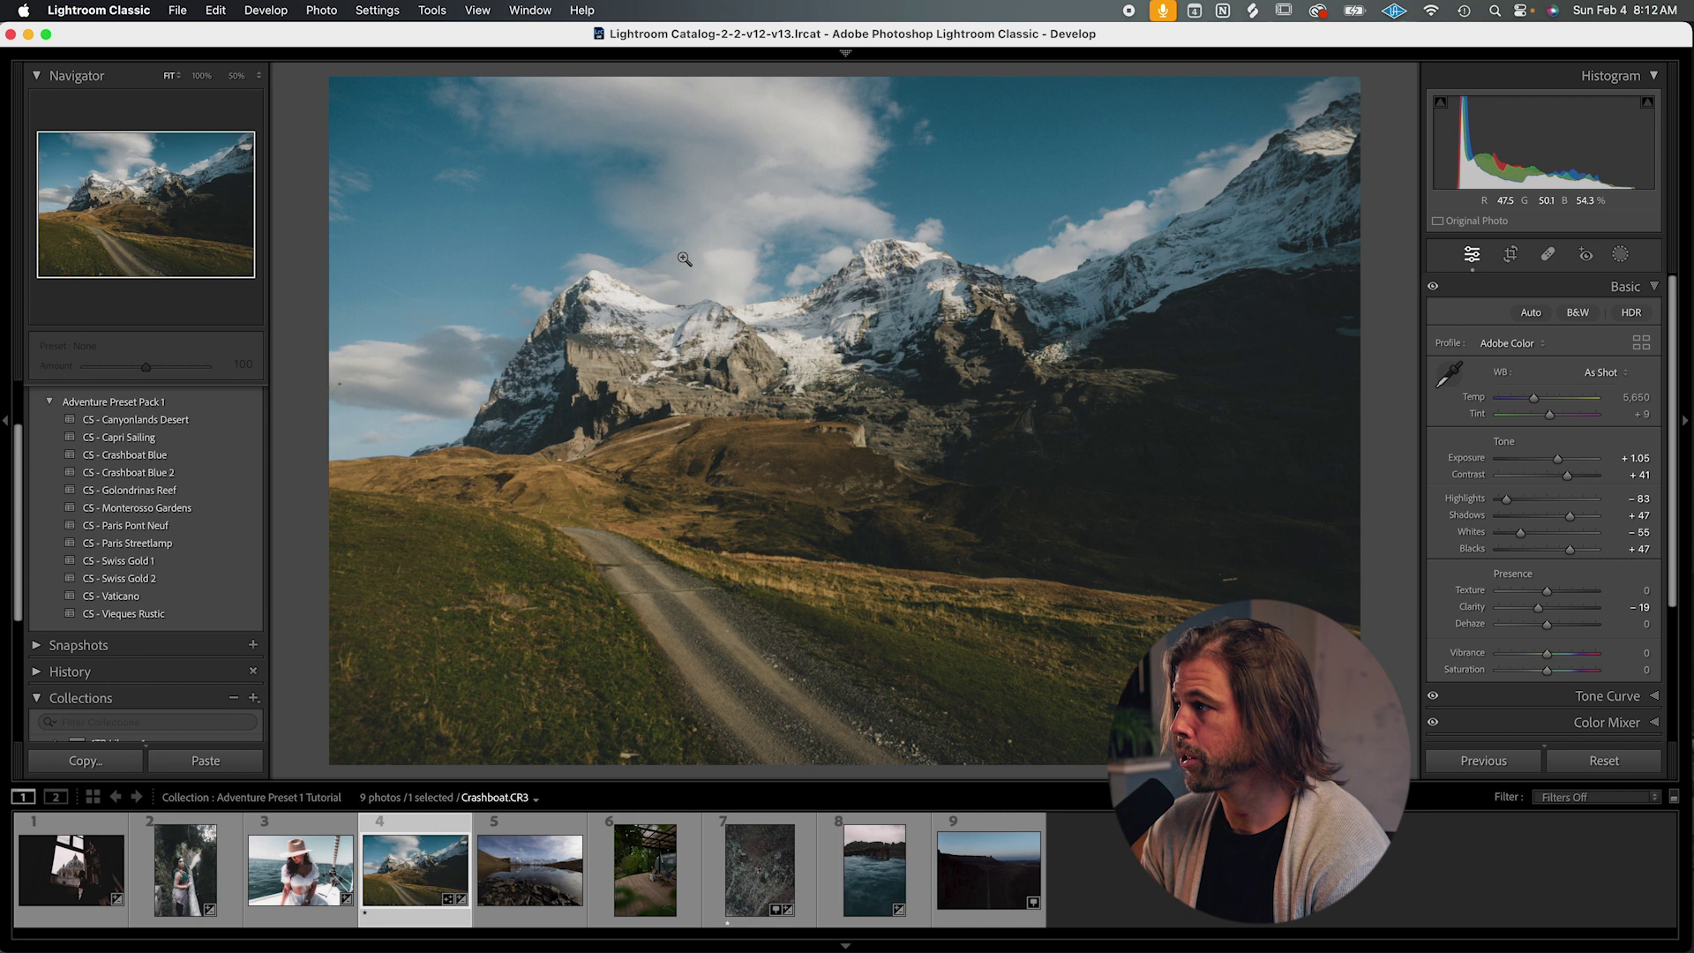
drag(1549, 414, 1554, 418)
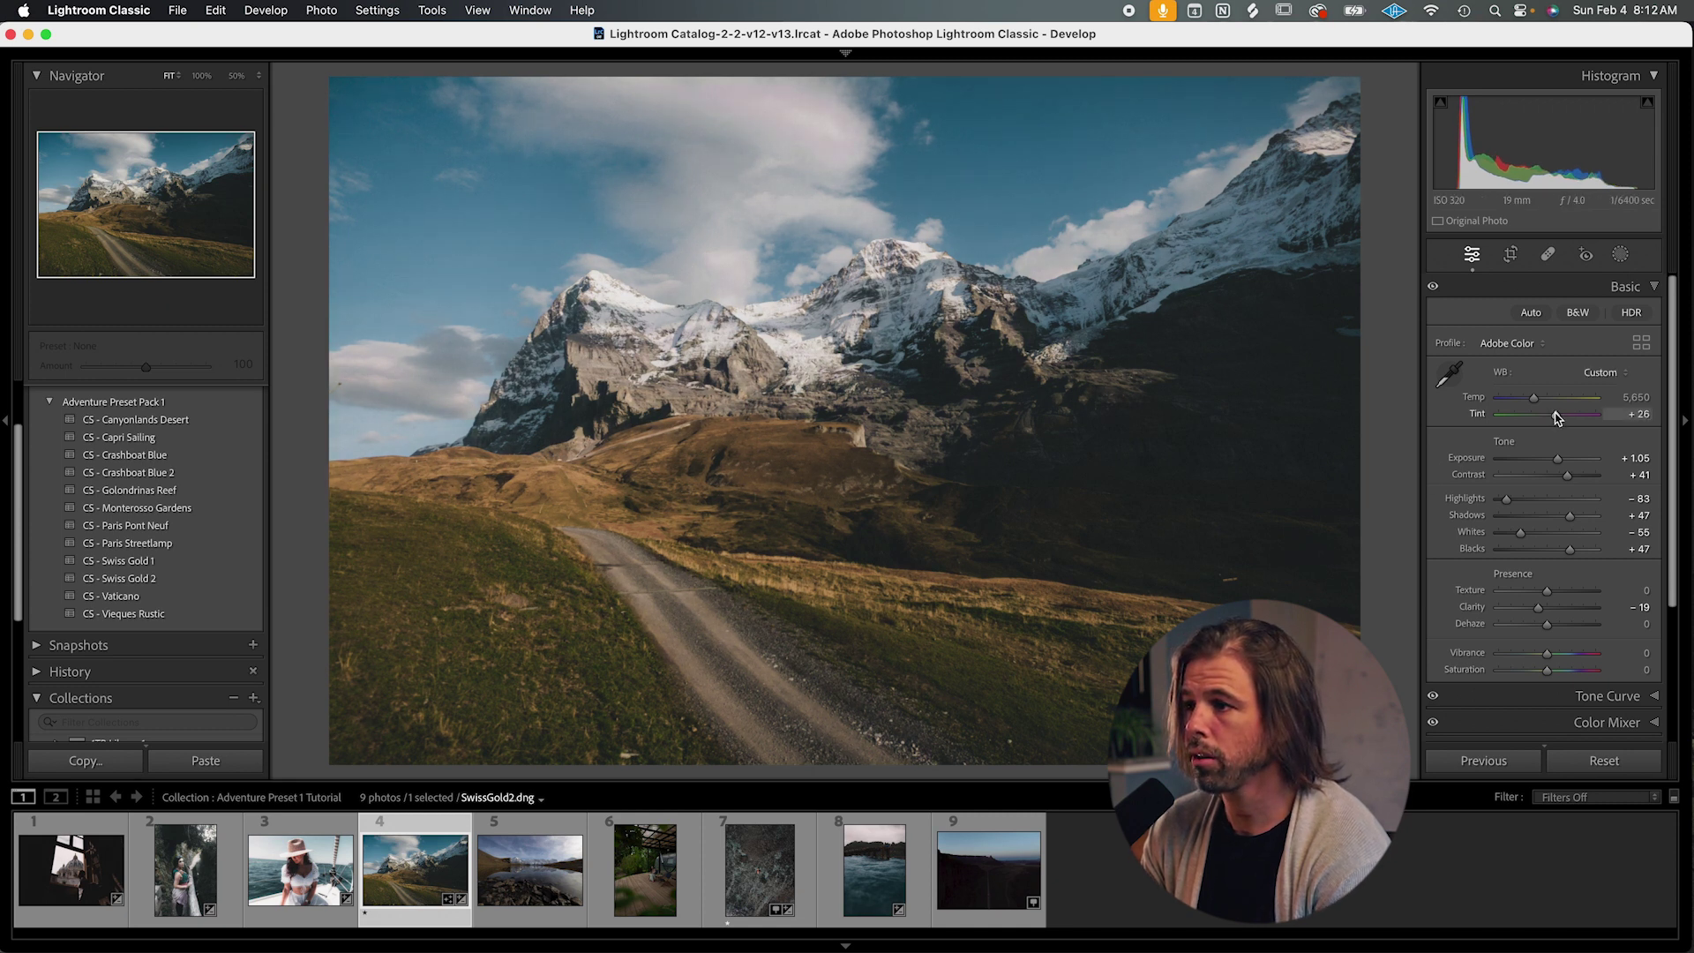
drag(1557, 418, 1554, 418)
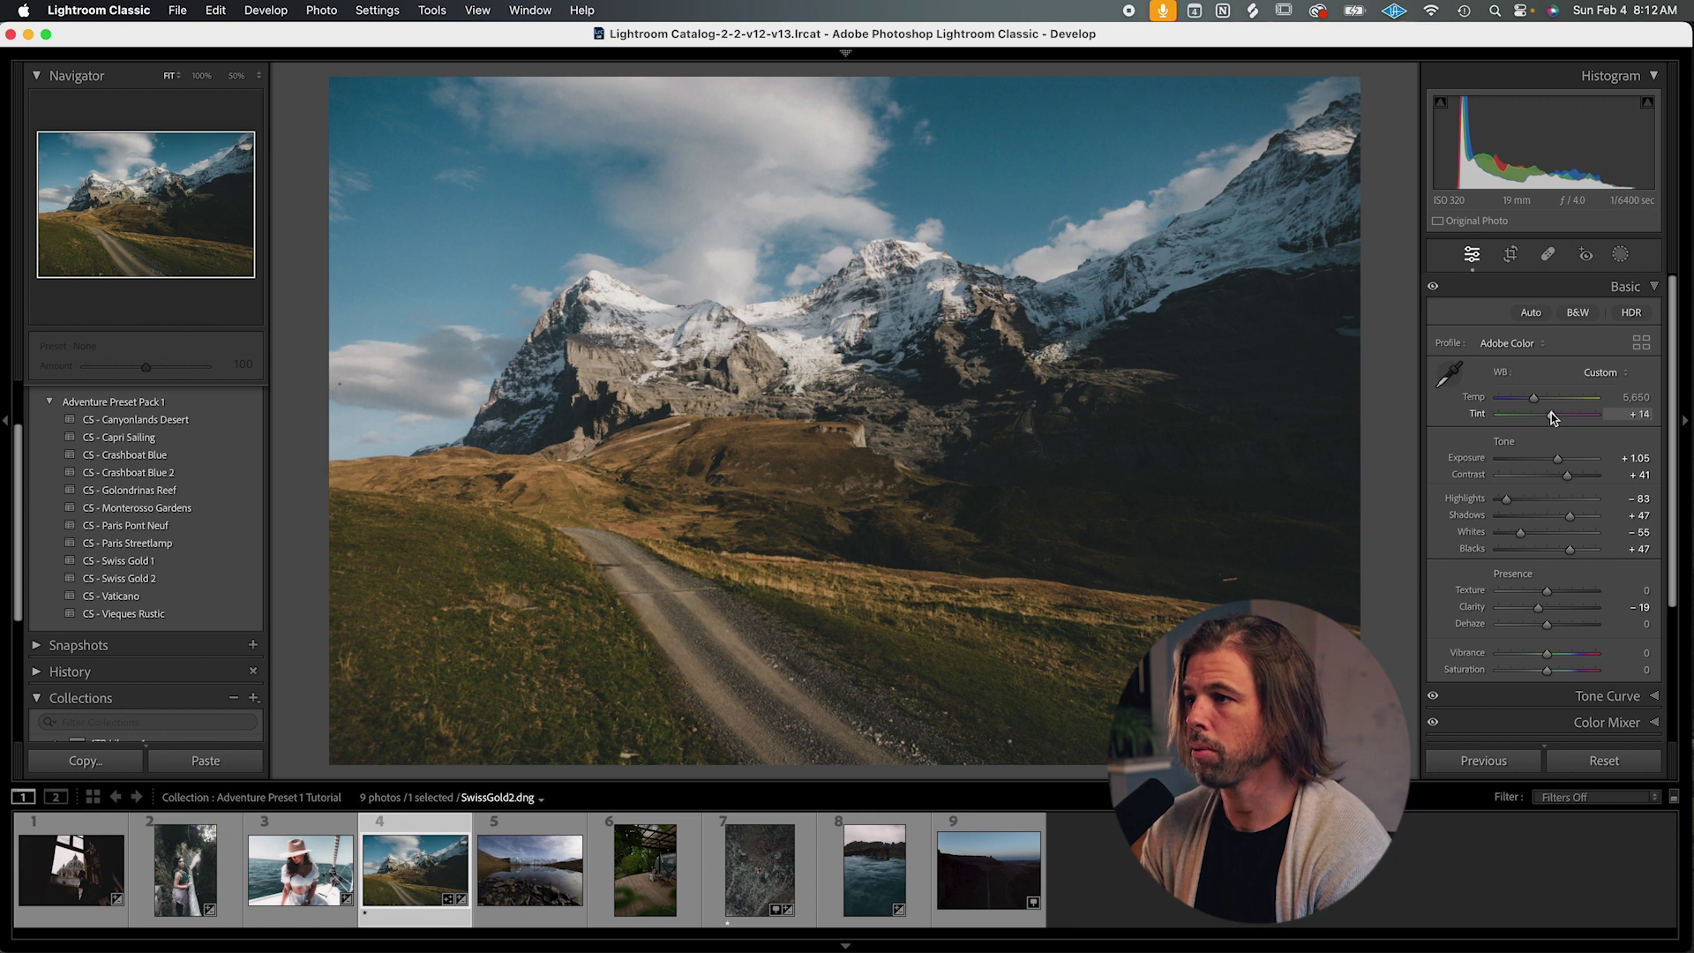
drag(1550, 413, 1553, 413)
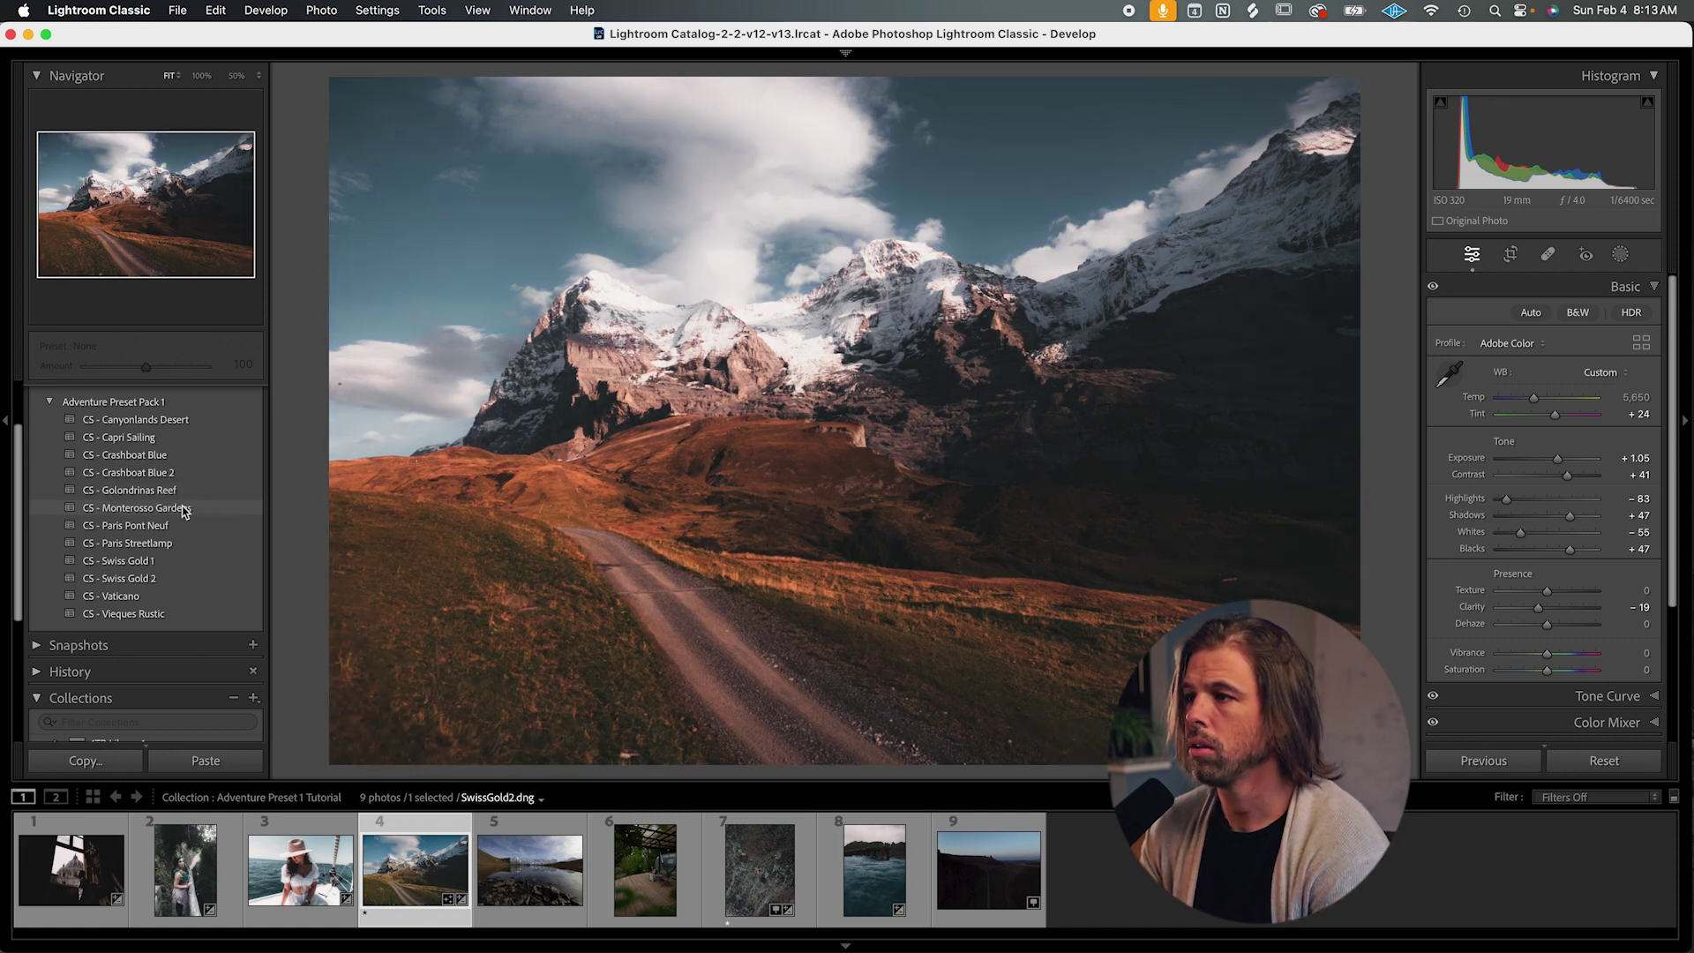
Switch the mountain road photo to CS - Monterosso Gardens, with temperature at 4,969 and vibrance at -24.
click(185, 508)
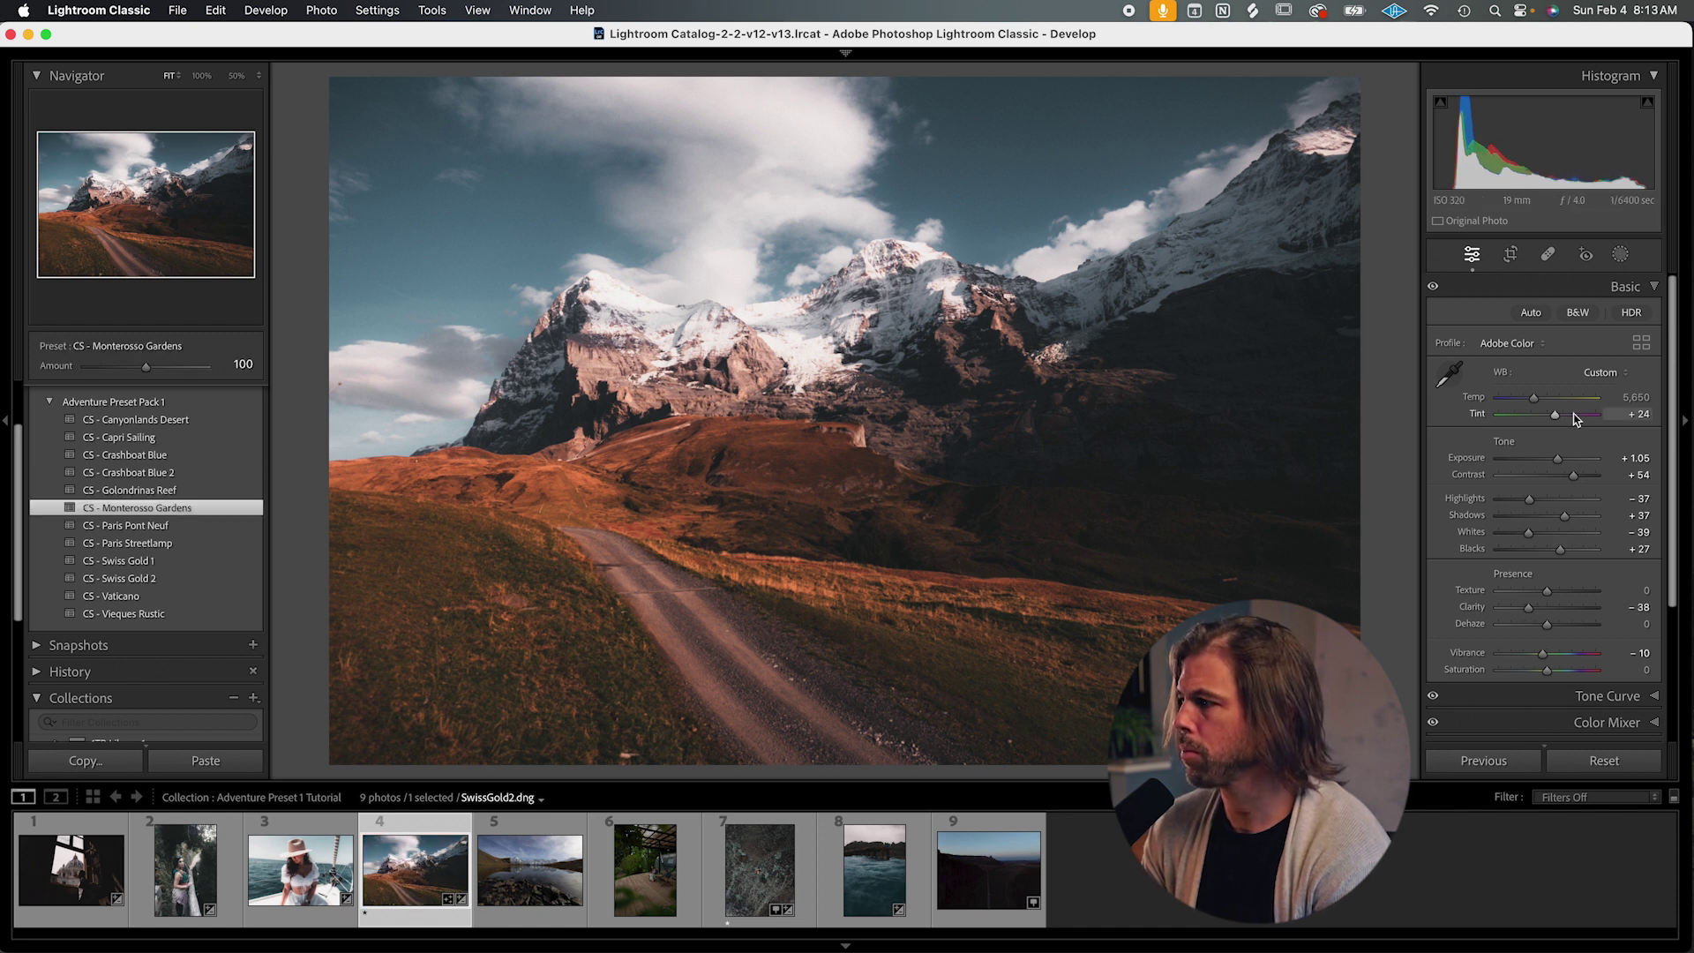
drag(1536, 402, 1528, 404)
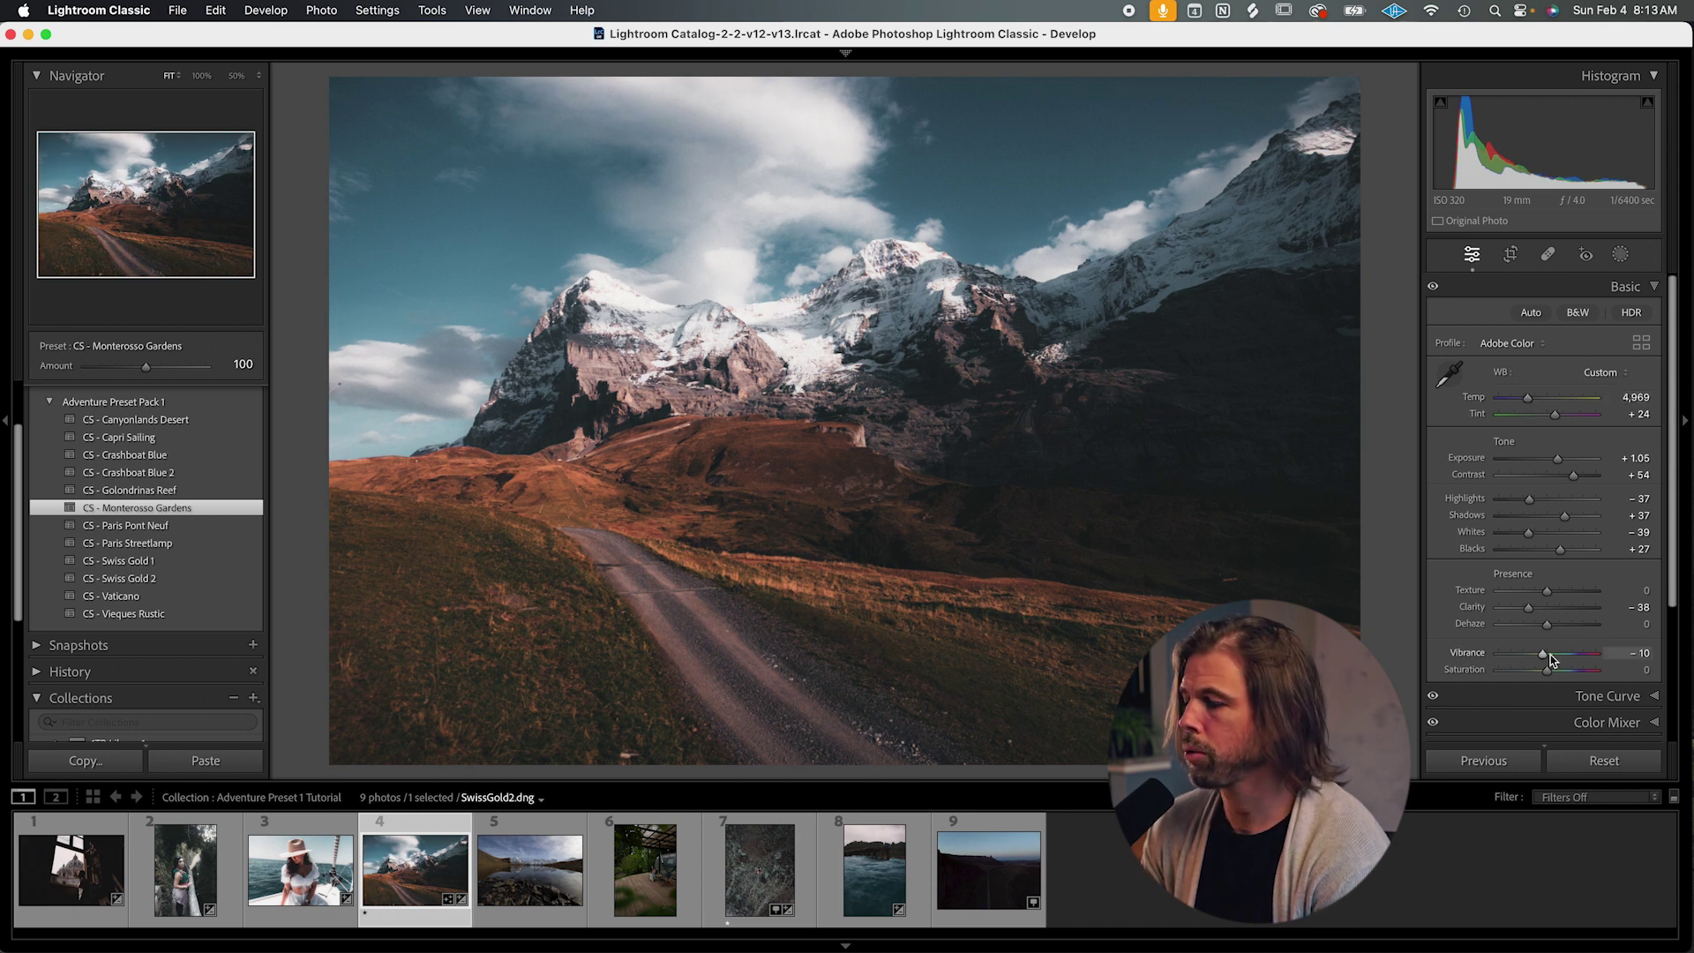
drag(1549, 655, 1541, 657)
scroll(1552, 644, down, 2)
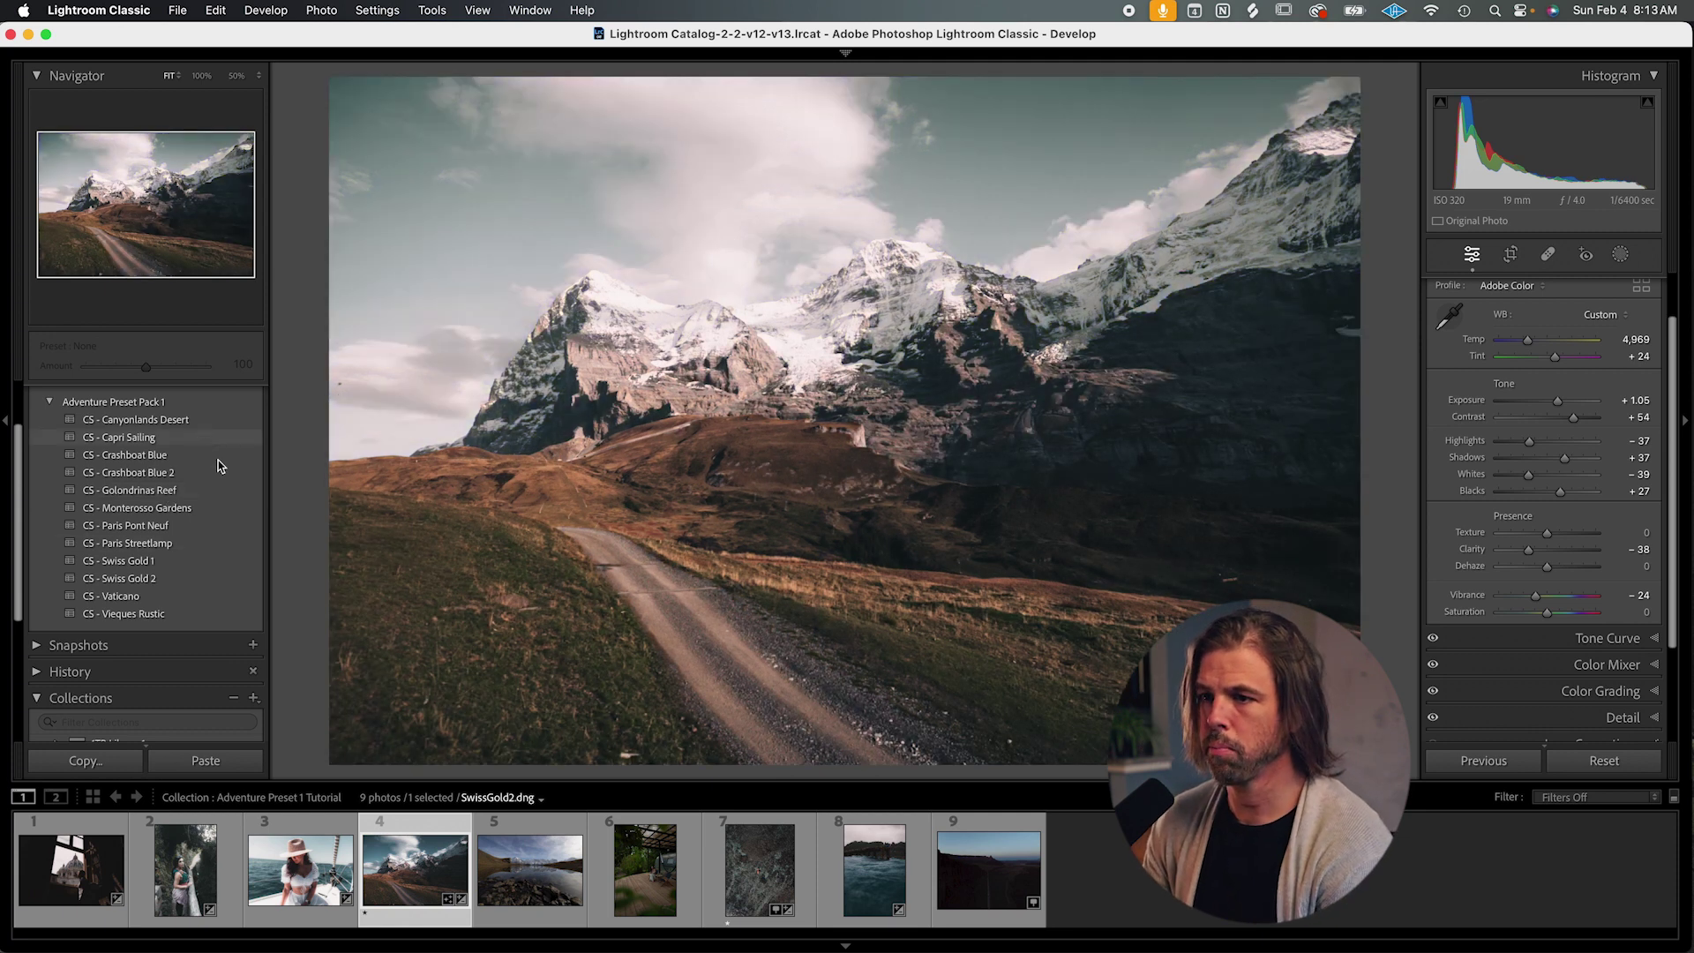
Apply the CS - Vieques Rustic preset to the ViequesRustic deck photo and raise its exposure to +0.80.
key(Right)
key(Right)
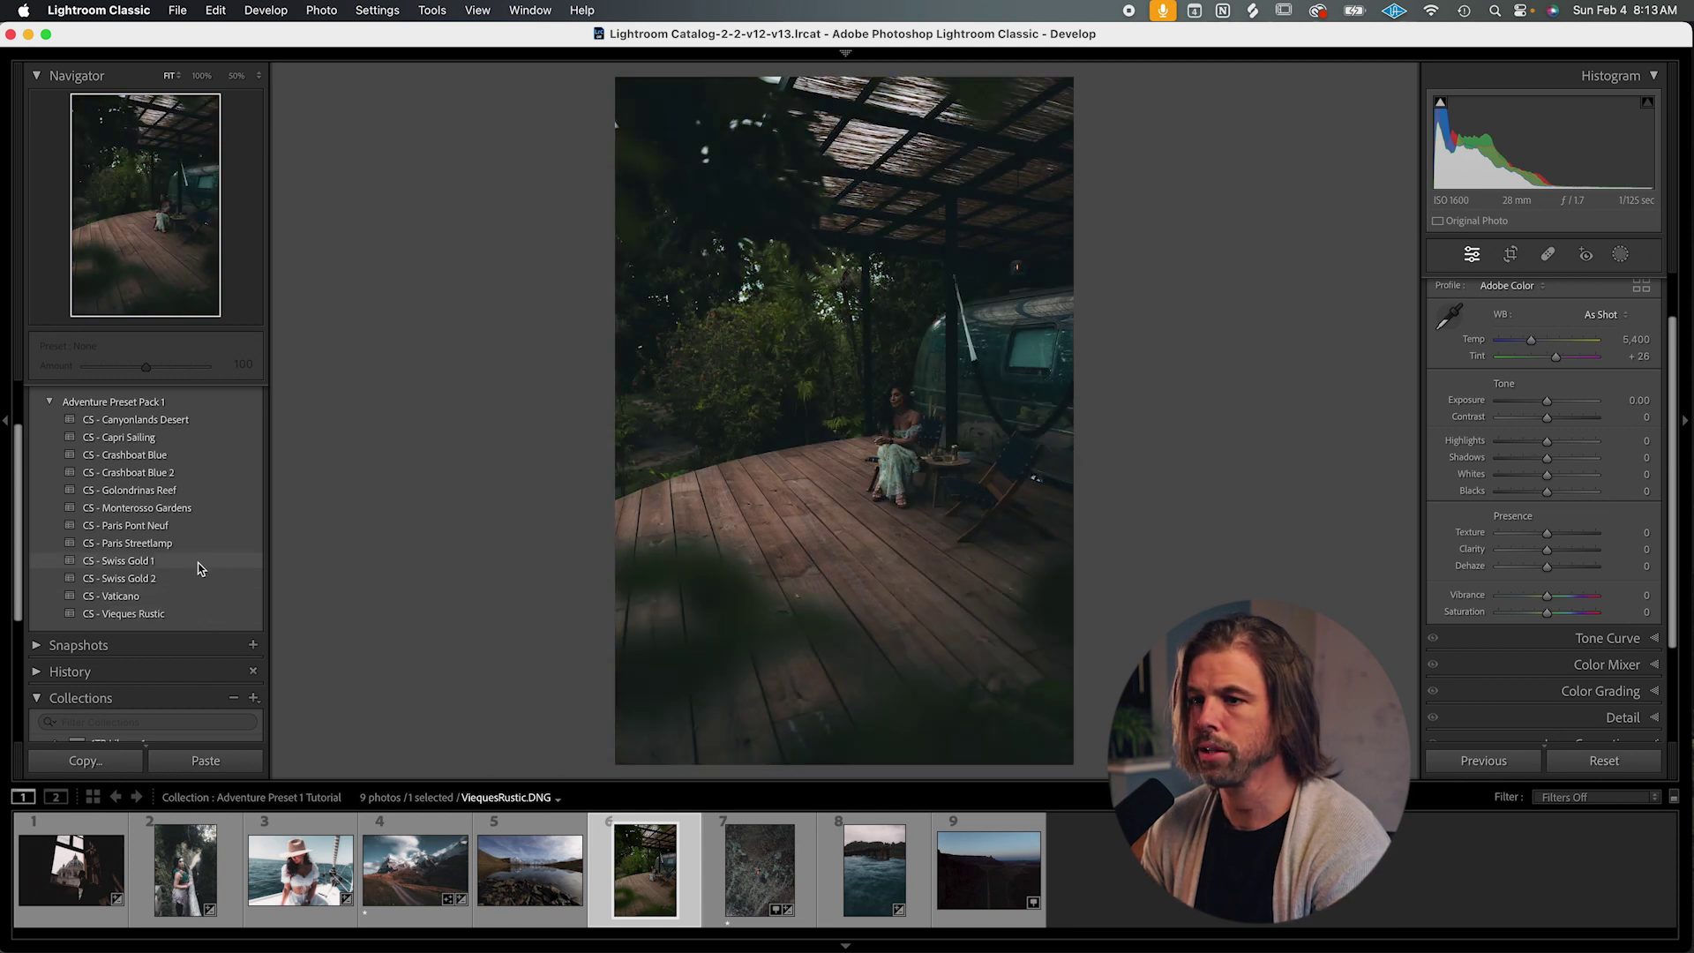
click(222, 615)
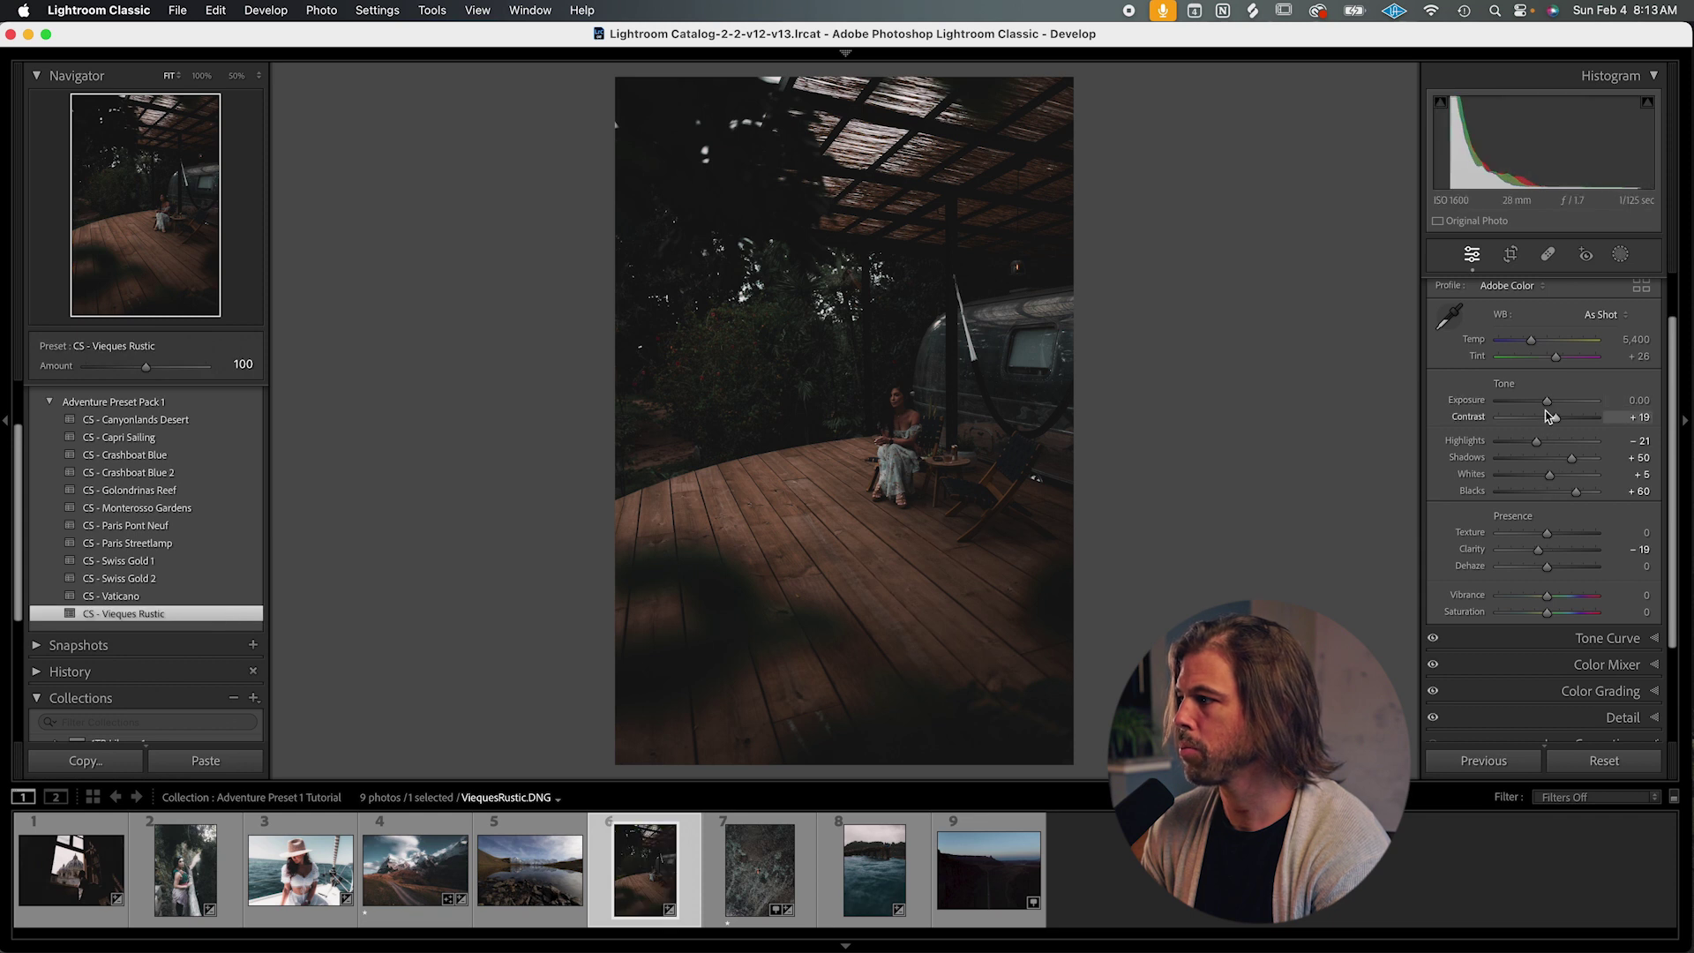
drag(1551, 407, 1557, 405)
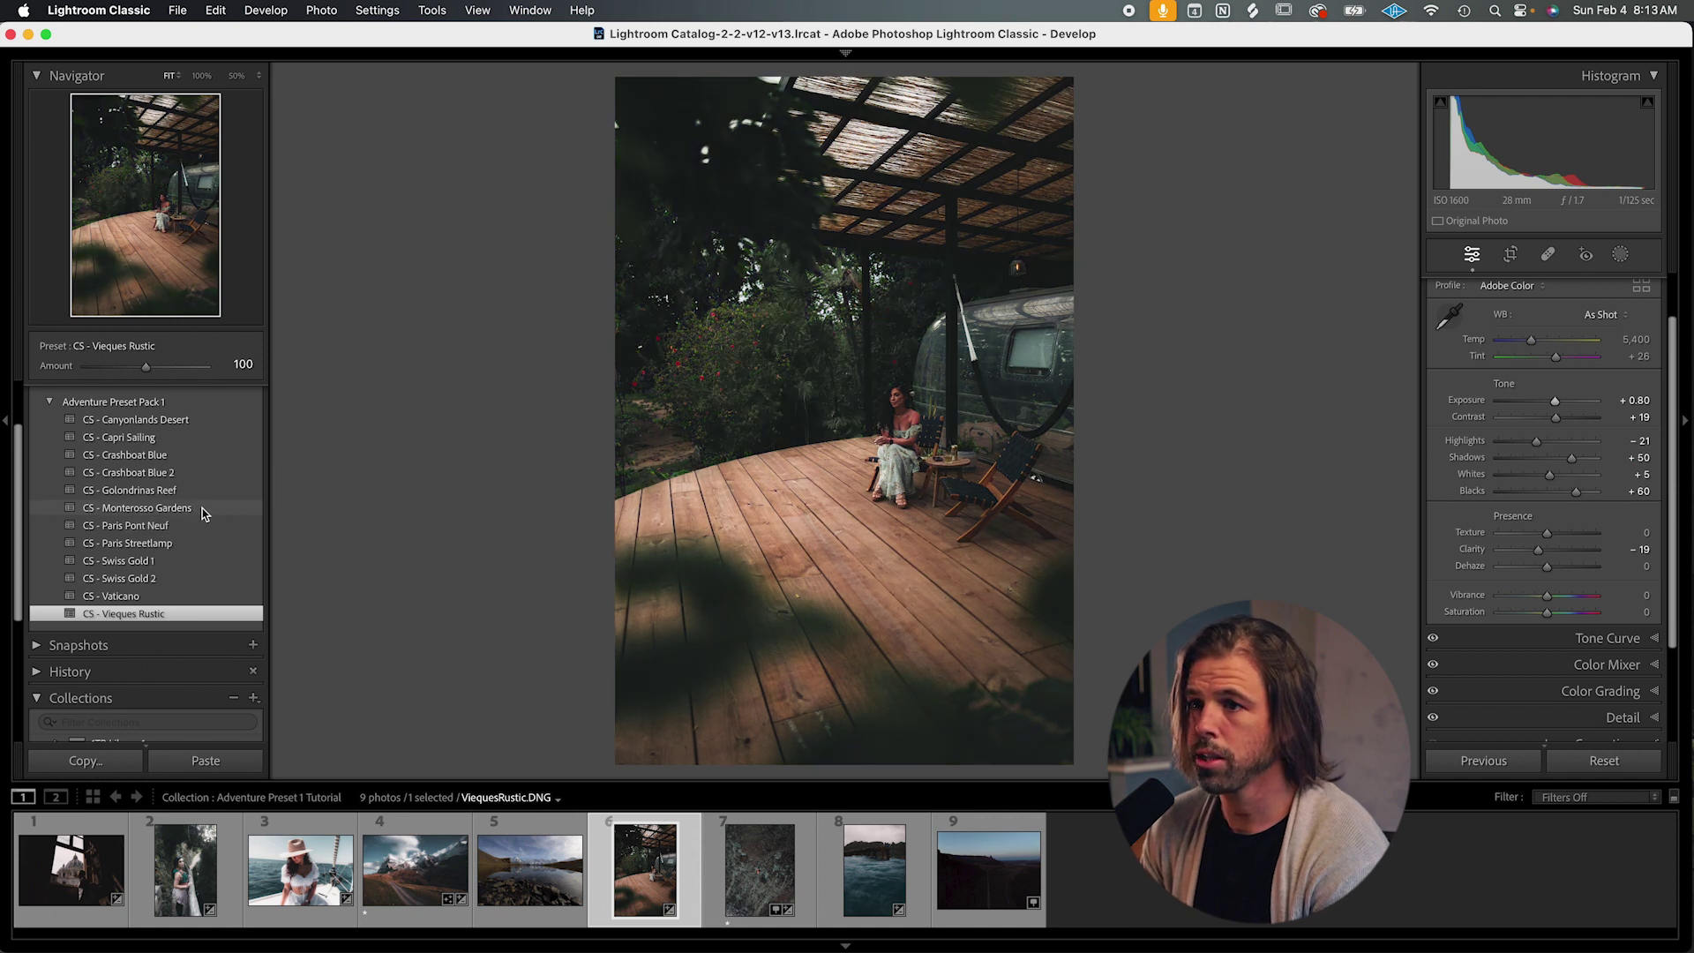
On the deck photo, try the CS - Monterosso Gardens and CS - Crashboat Blue presets and settle on CS - Capri Sailing.
click(203, 509)
click(214, 856)
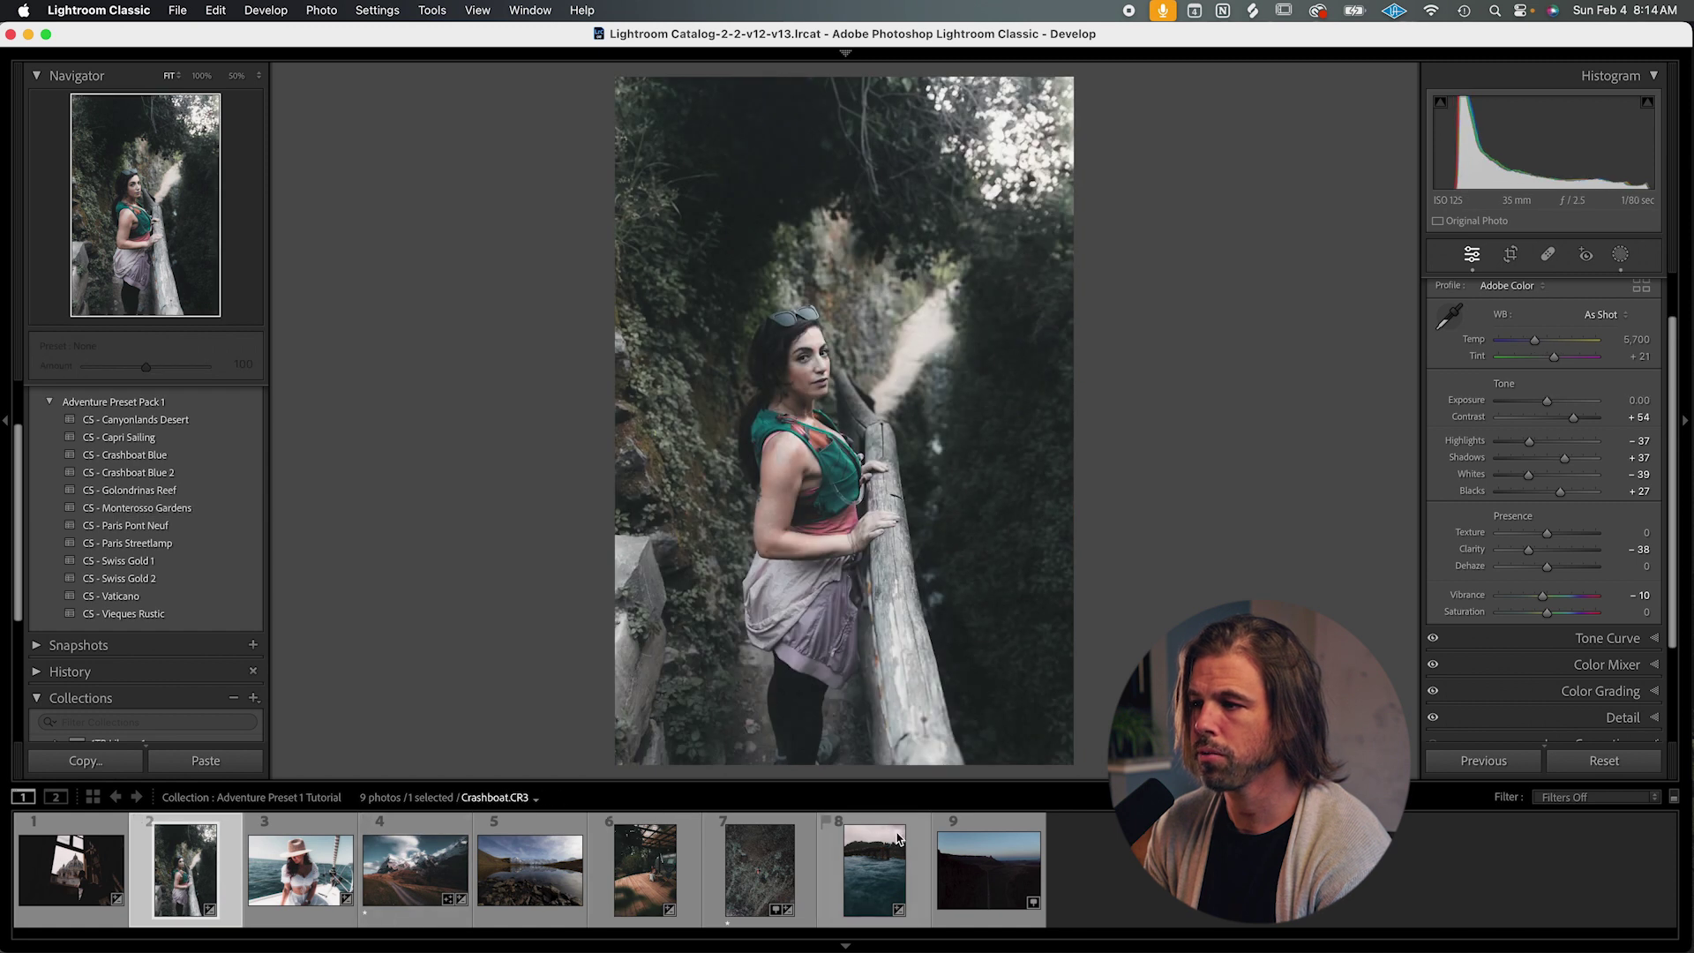
click(645, 868)
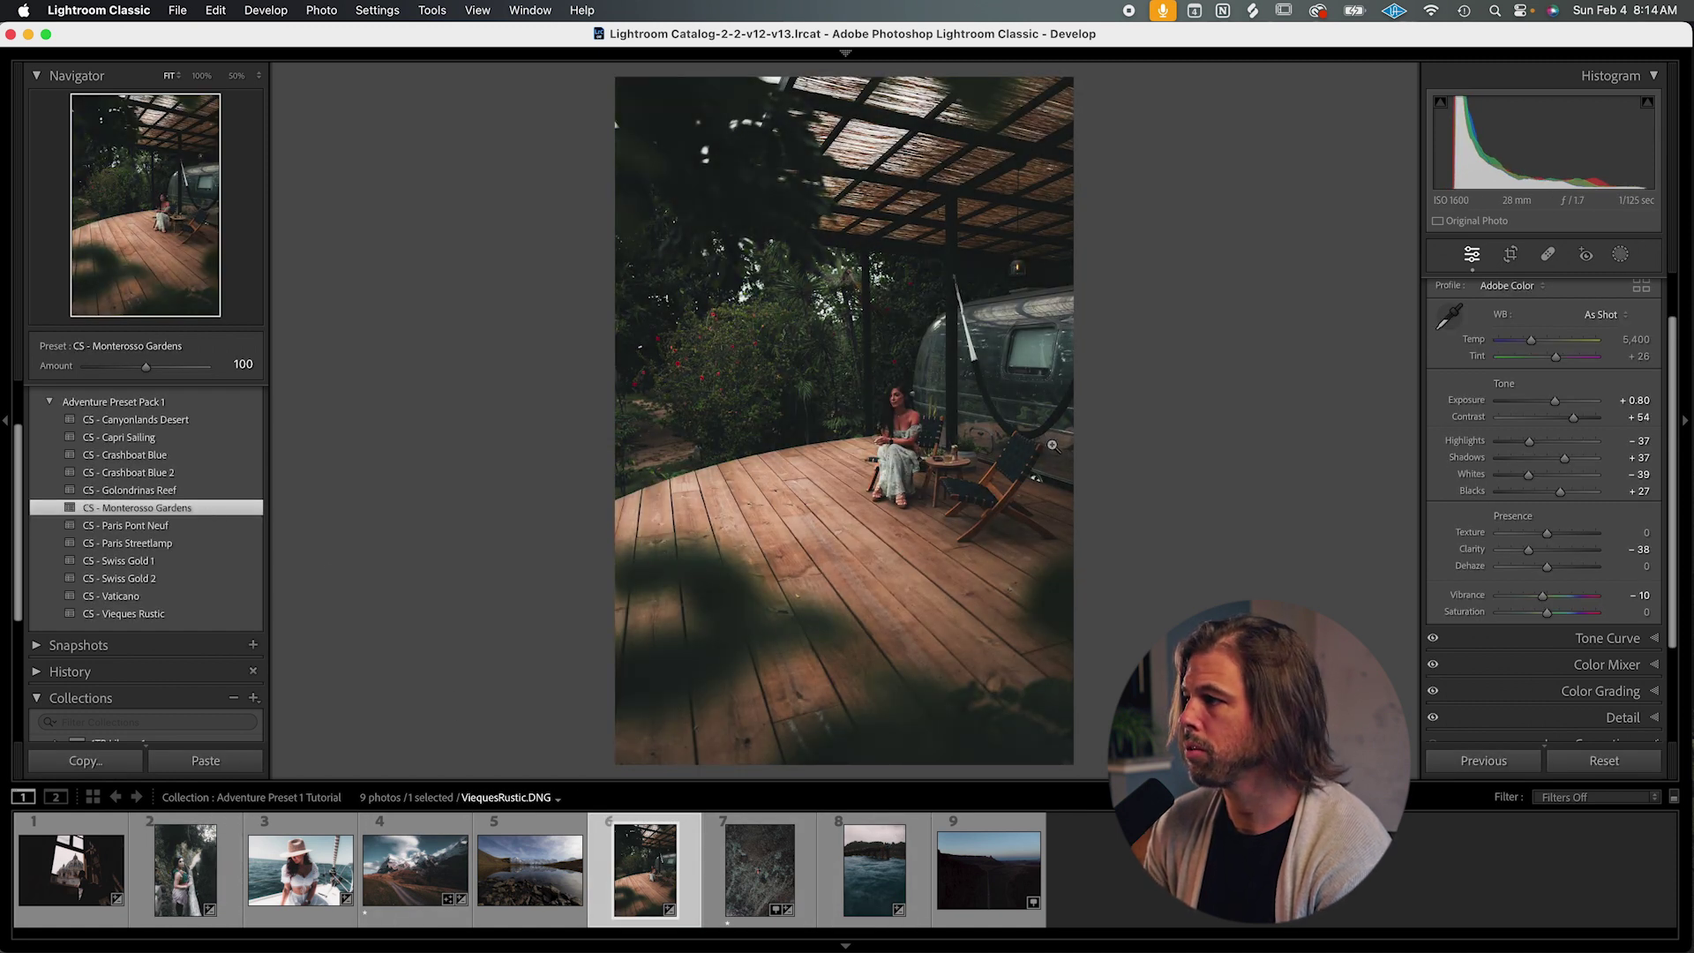
drag(1556, 400, 1556, 398)
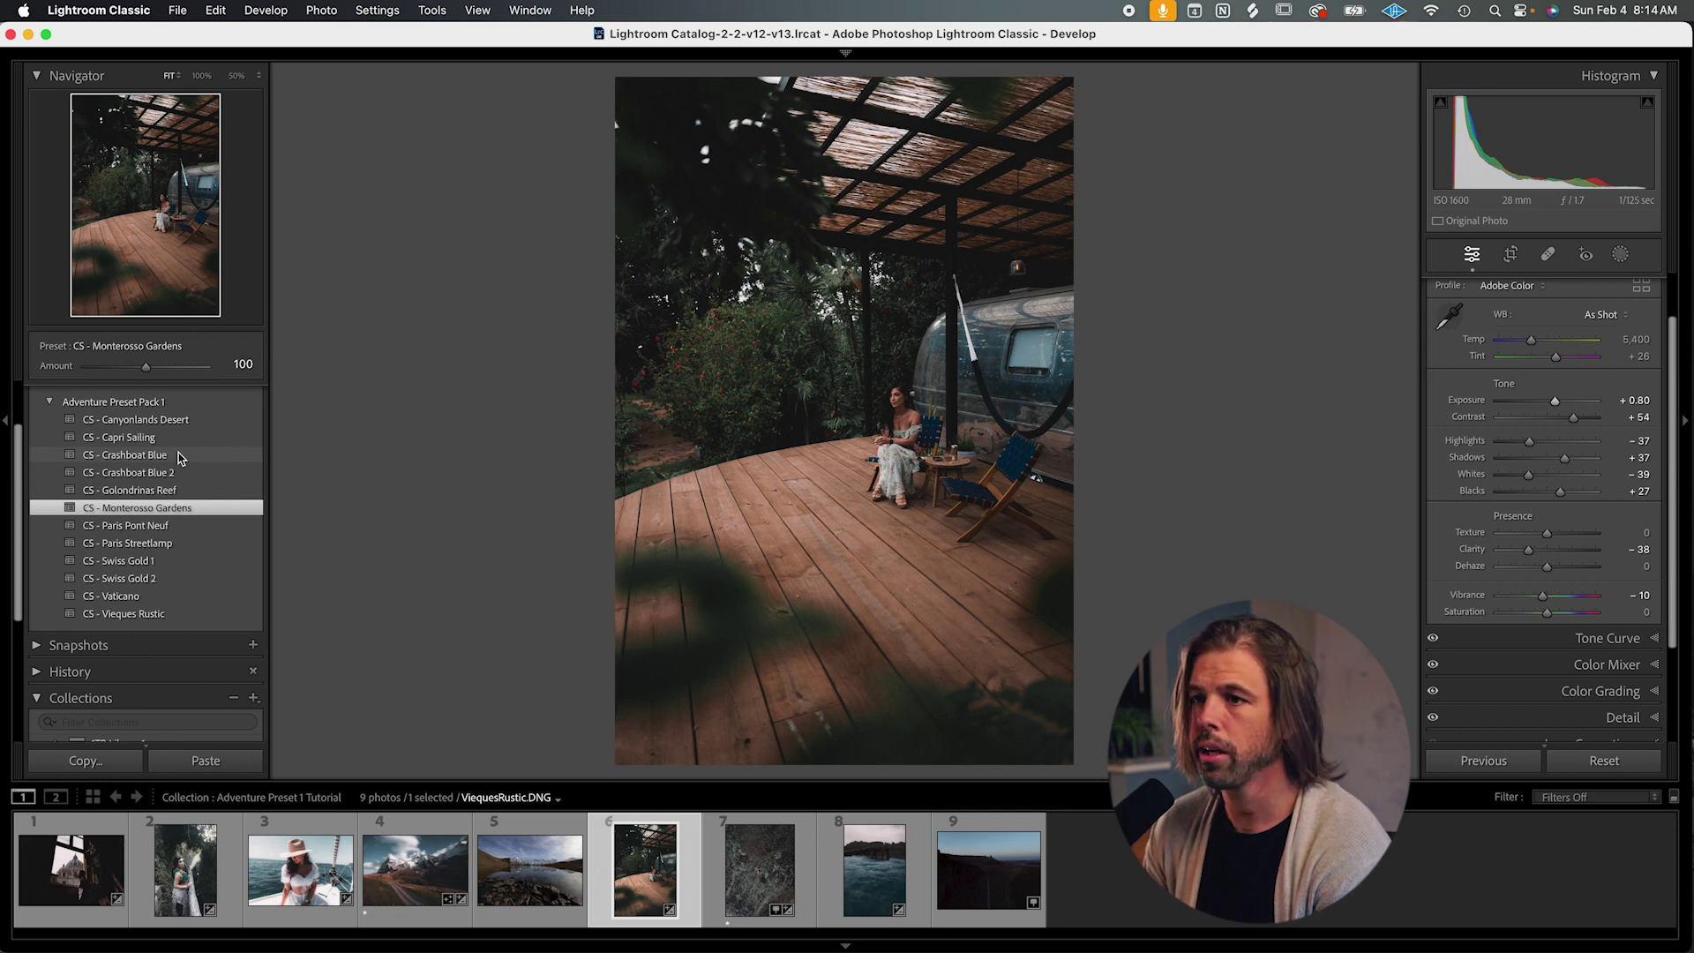
click(179, 456)
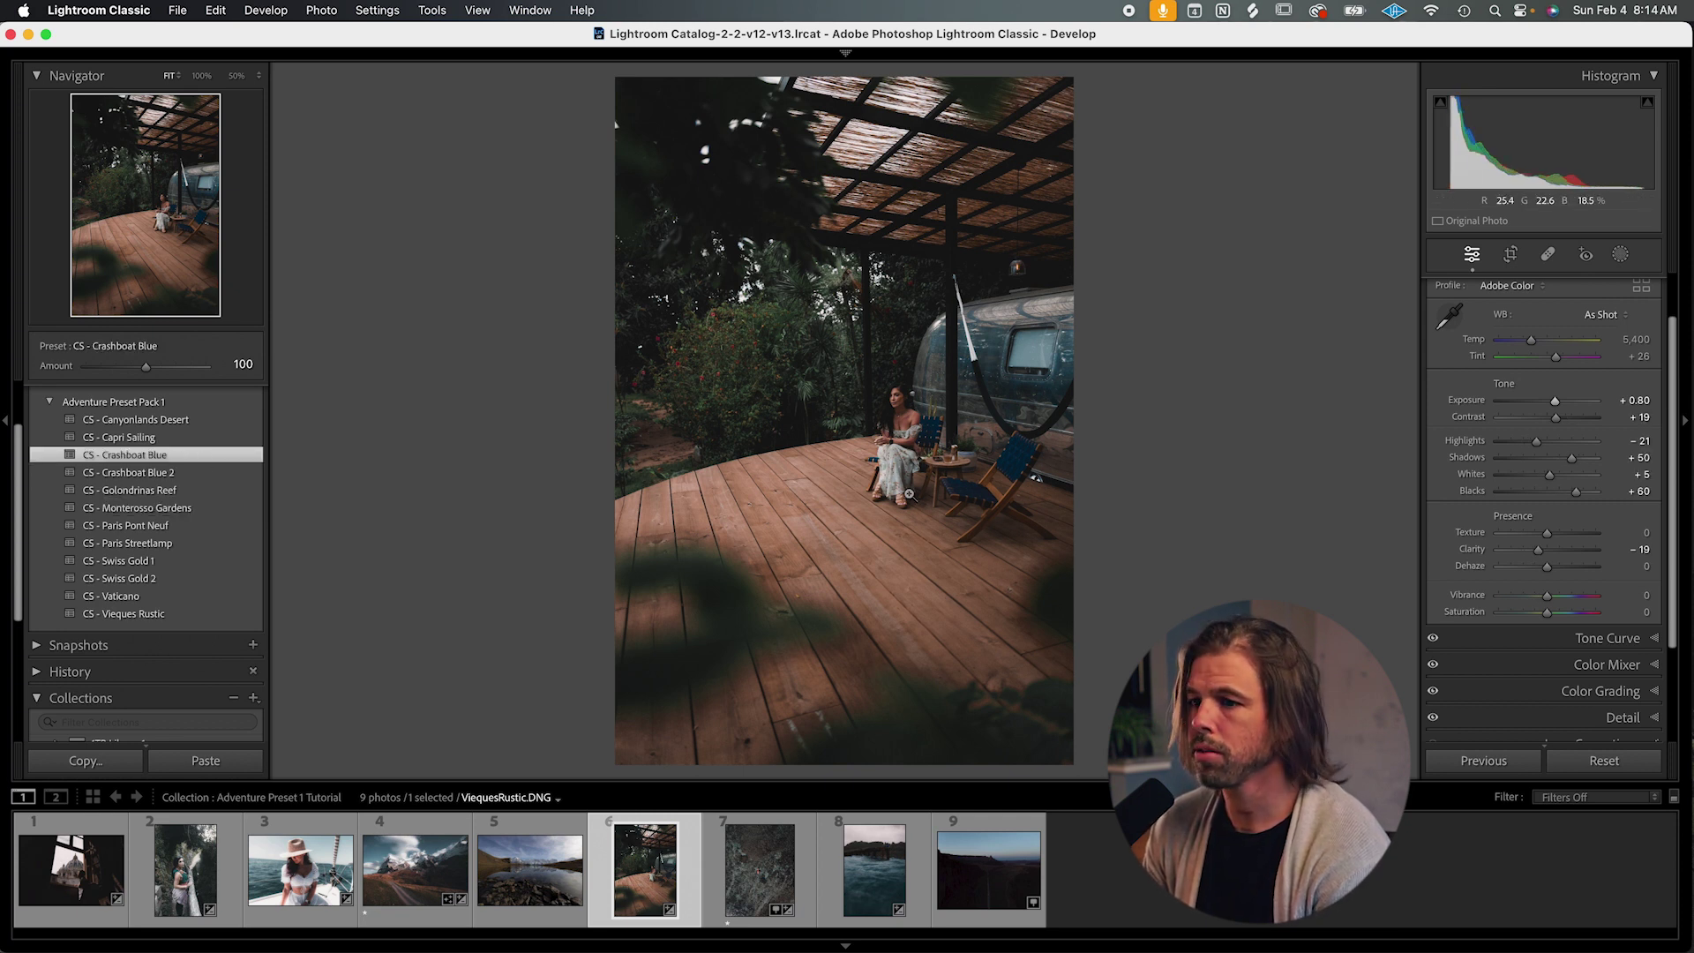
click(187, 439)
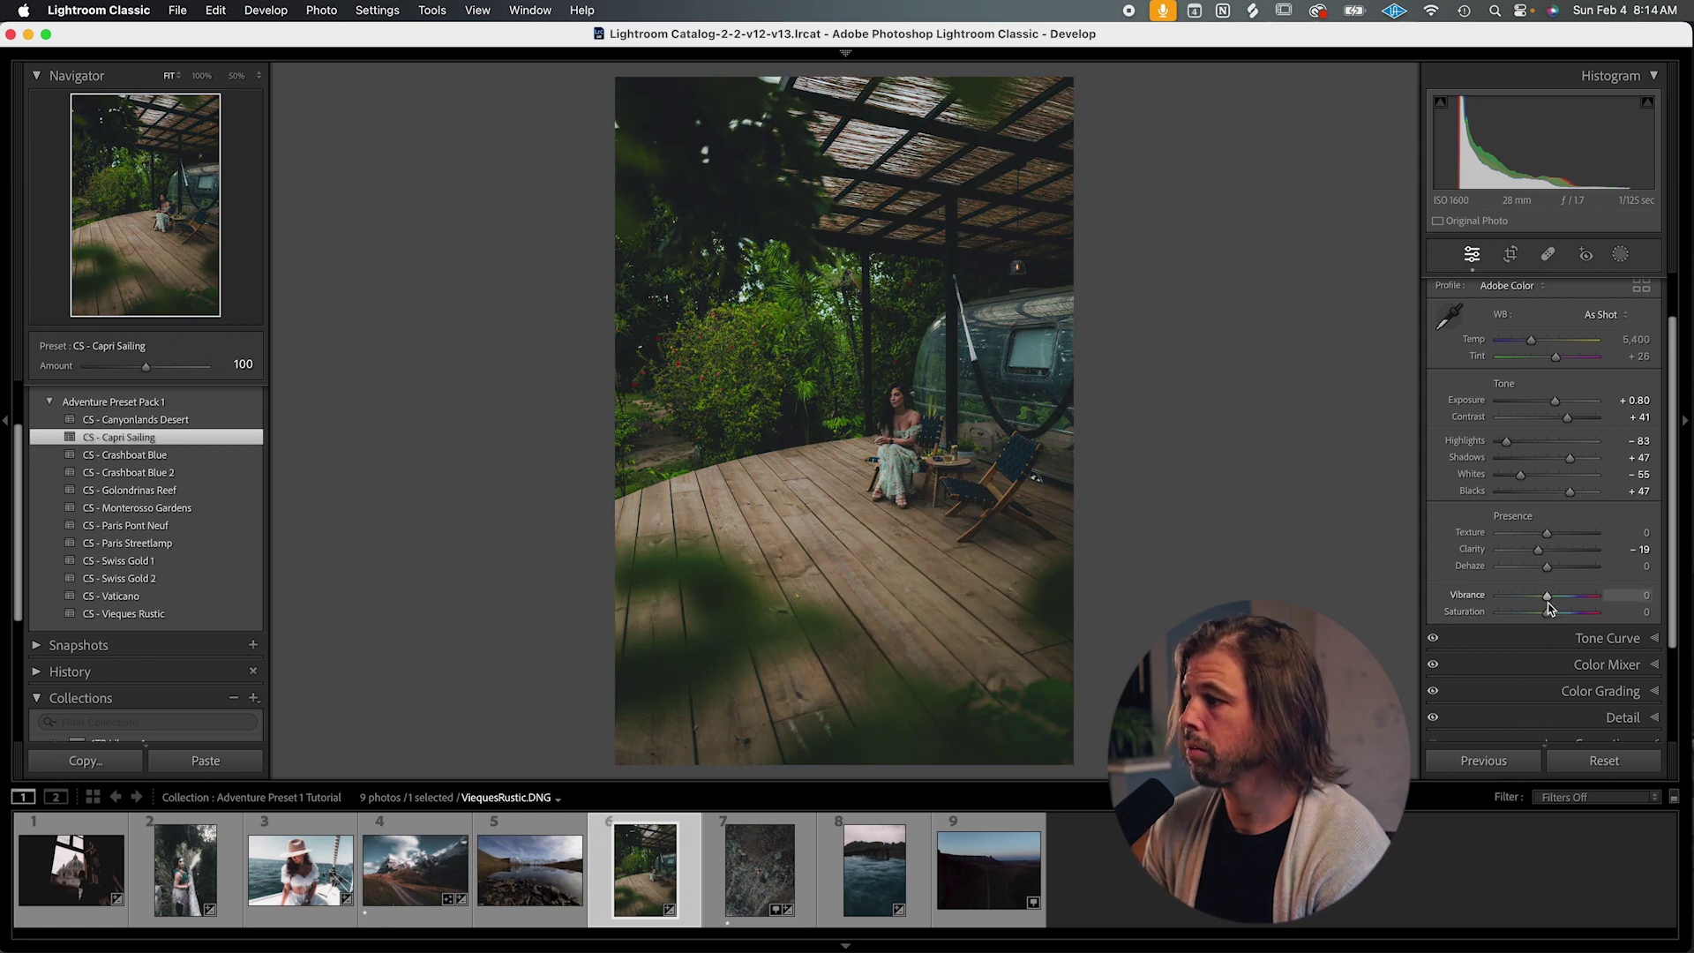
In the deck photo's color mixer, set yellow hue to -9, yellow saturation to -31 and green saturation to -59.
click(1579, 664)
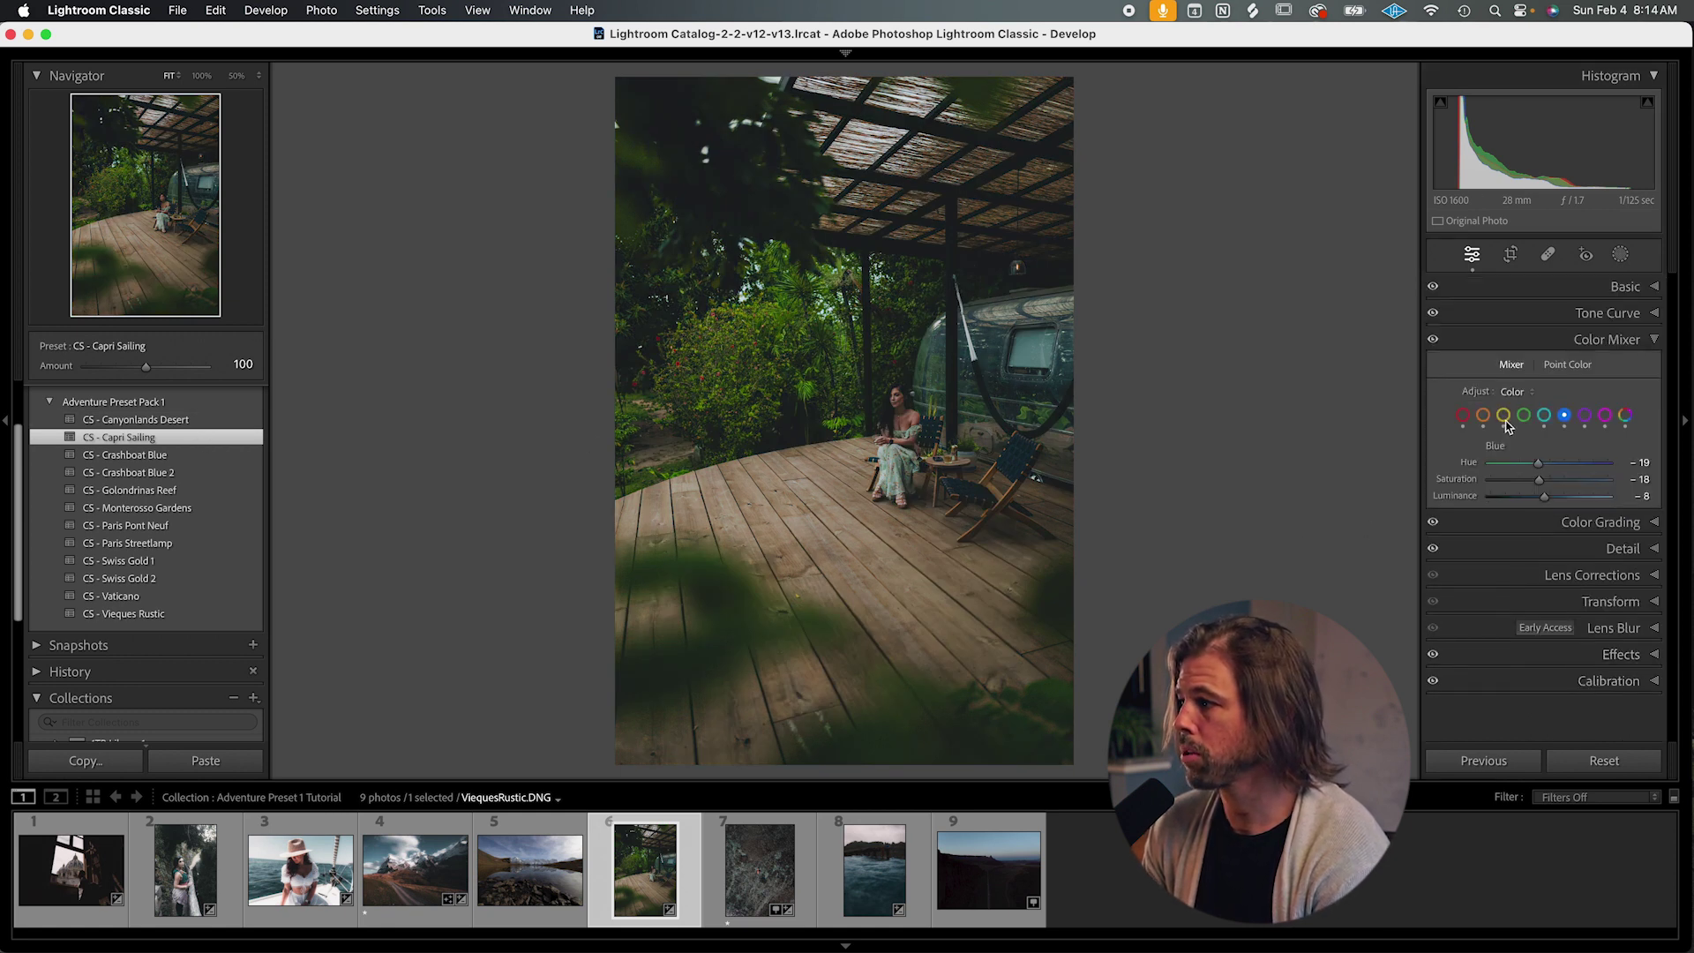
click(1504, 414)
mouse_move(1549, 479)
mouse_down()
mouse_move(1499, 482)
mouse_move(1579, 466)
mouse_move(1543, 466)
mouse_up()
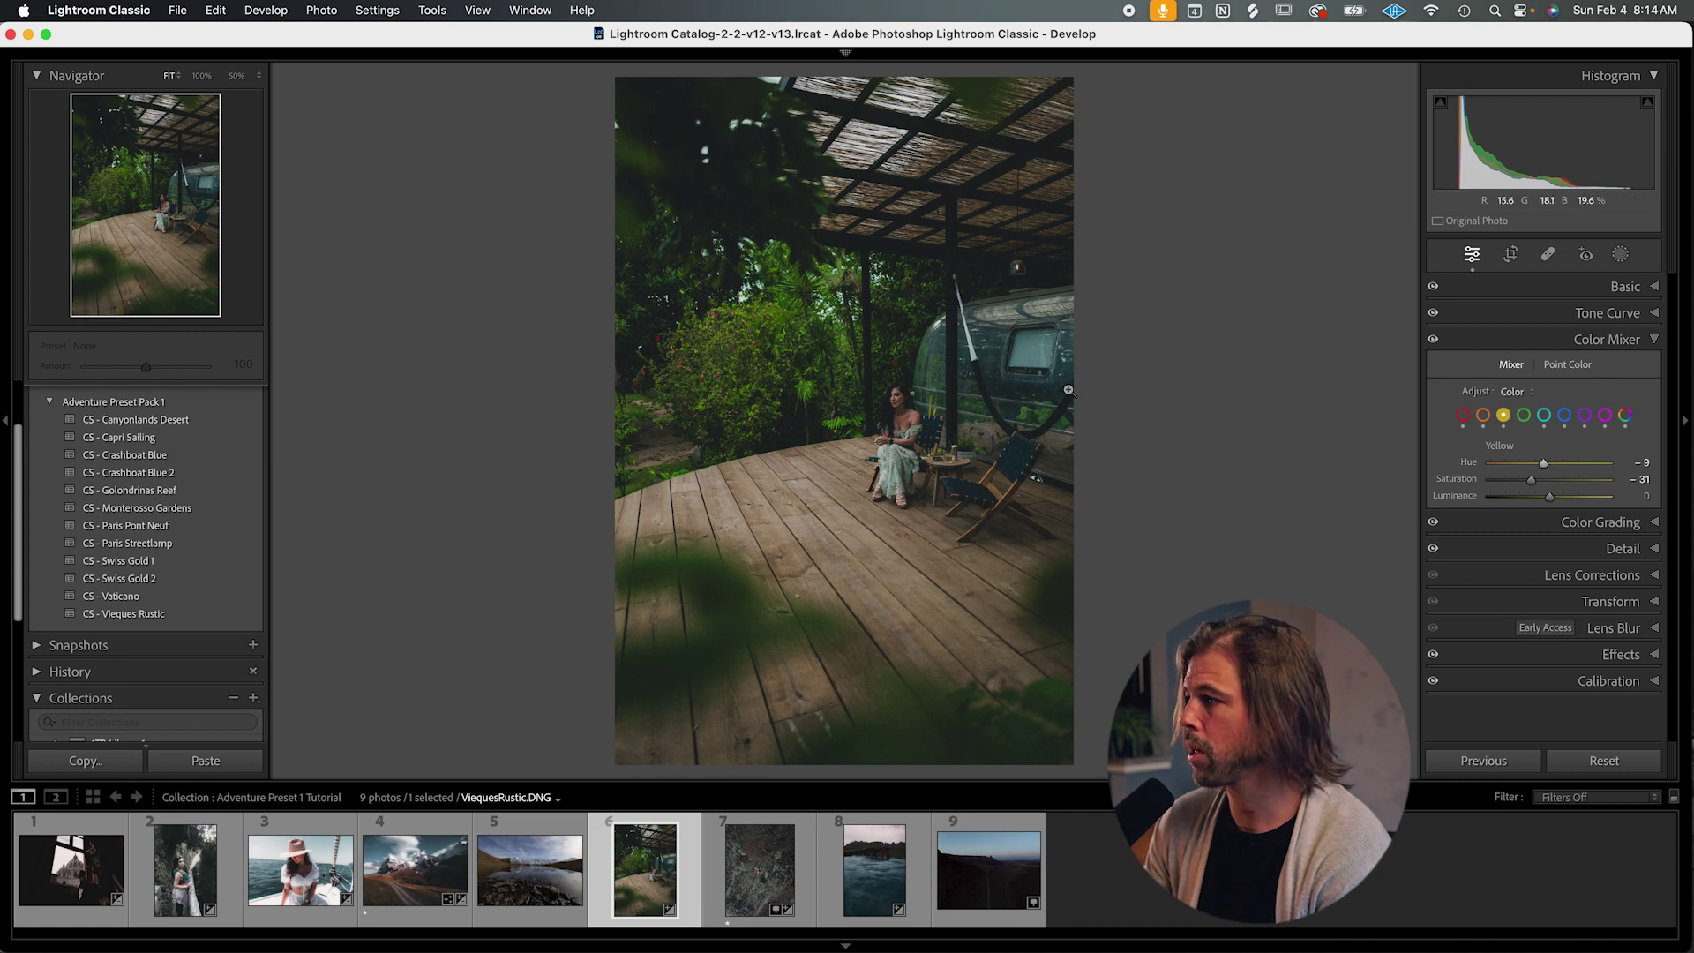
click(1524, 415)
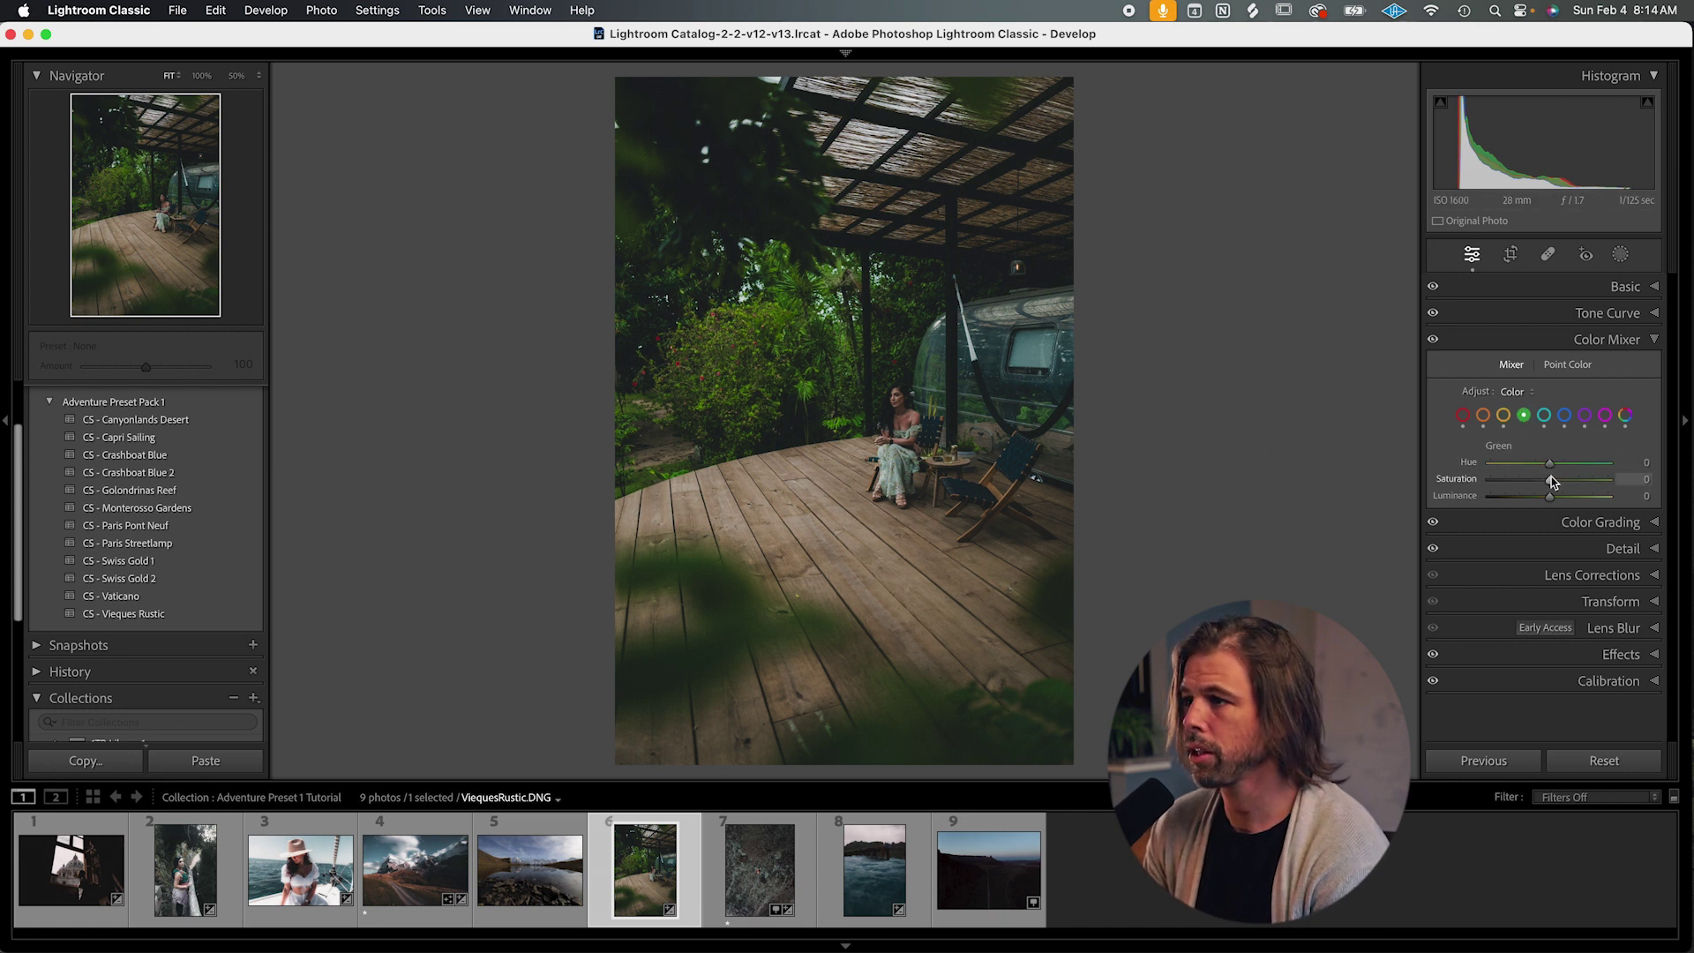
drag(1551, 479, 1516, 483)
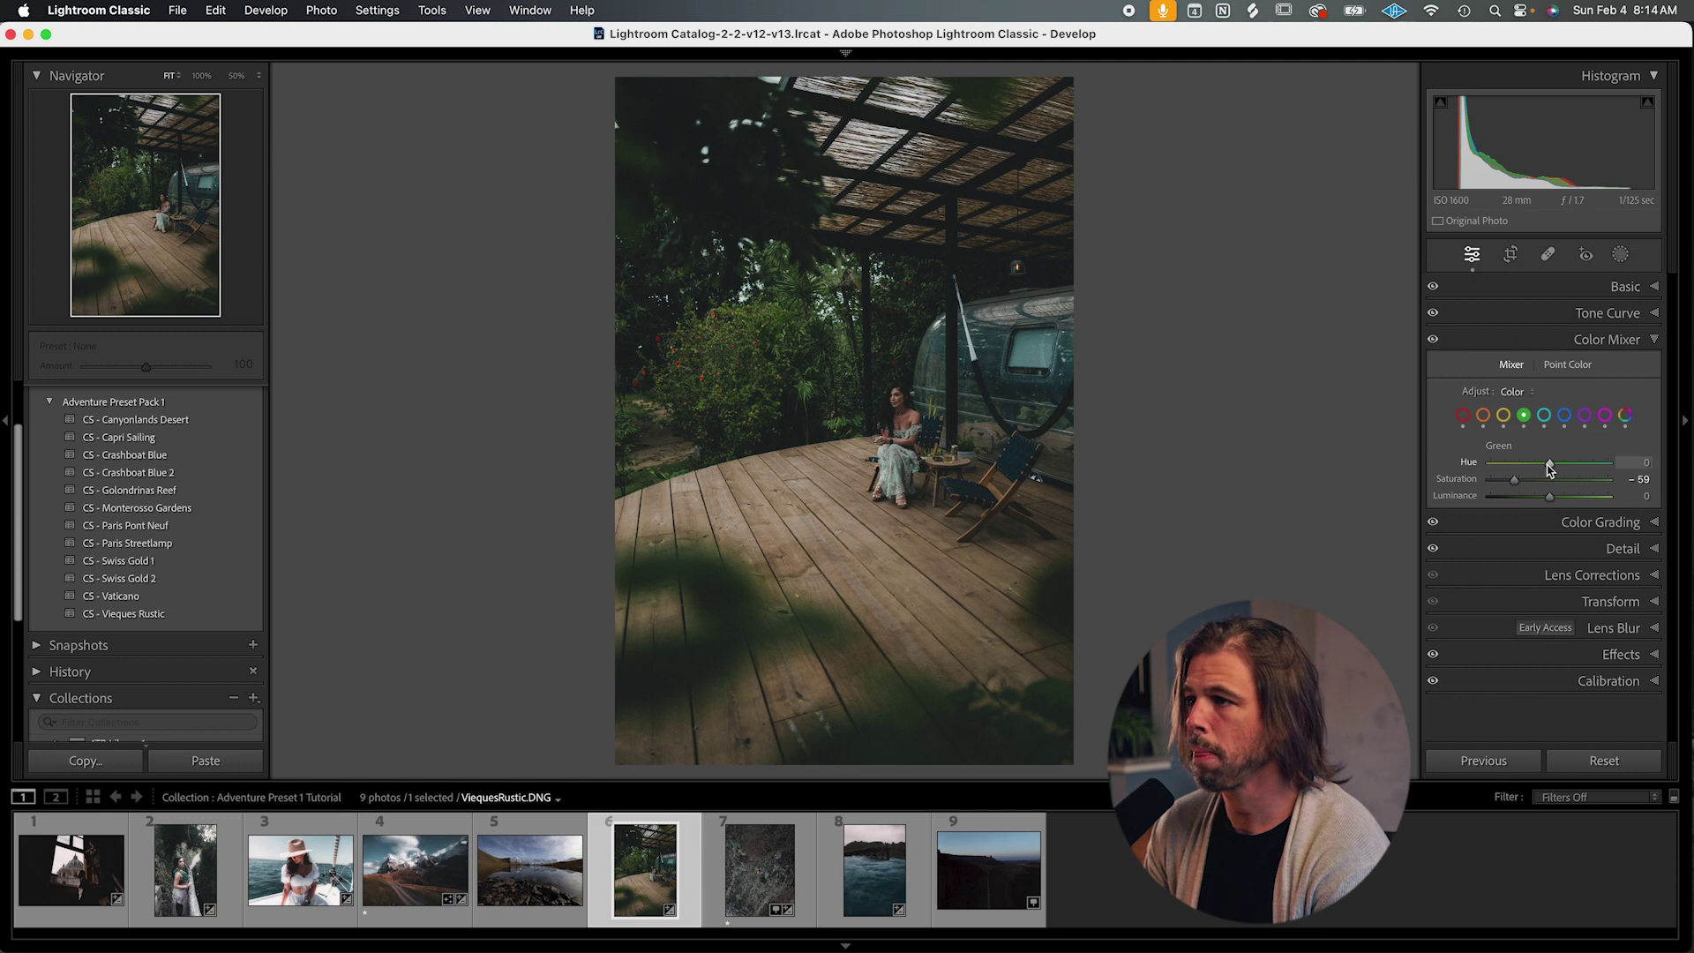
On the deck photo, set green to hue +92, saturation -96 and luminance -12, yellow hue to -41, and exposure to +1.00.
drag(1550, 470, 1494, 487)
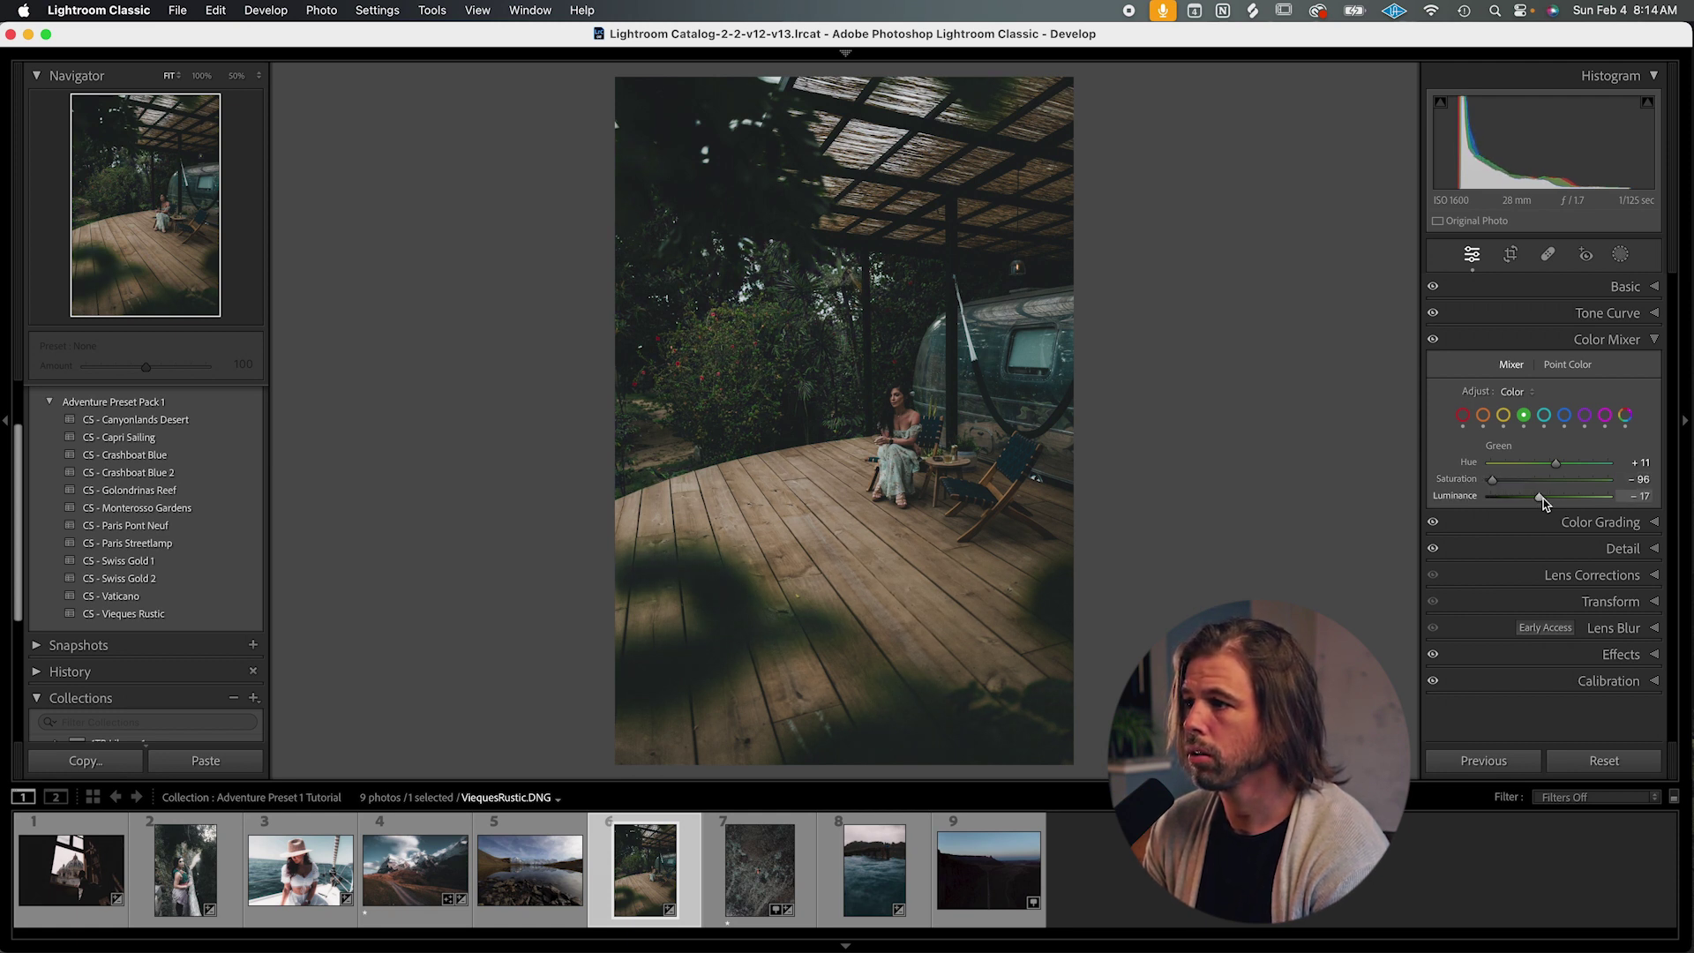
drag(1543, 499, 1604, 464)
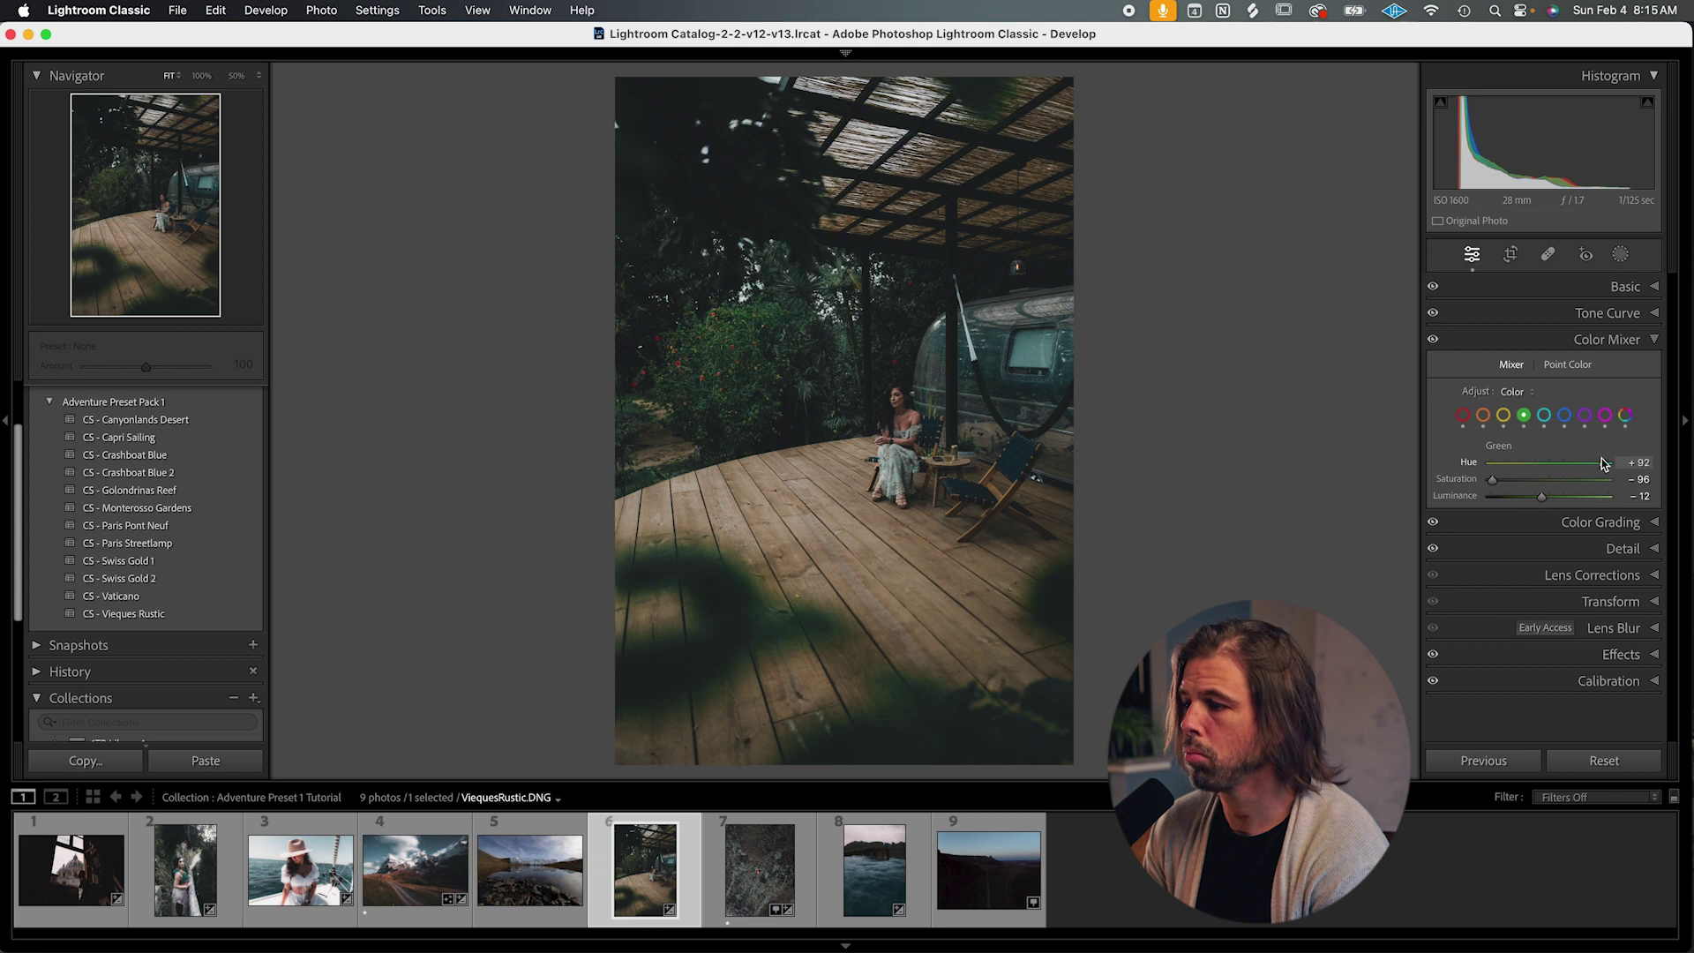
click(1503, 415)
drag(1544, 468, 1520, 467)
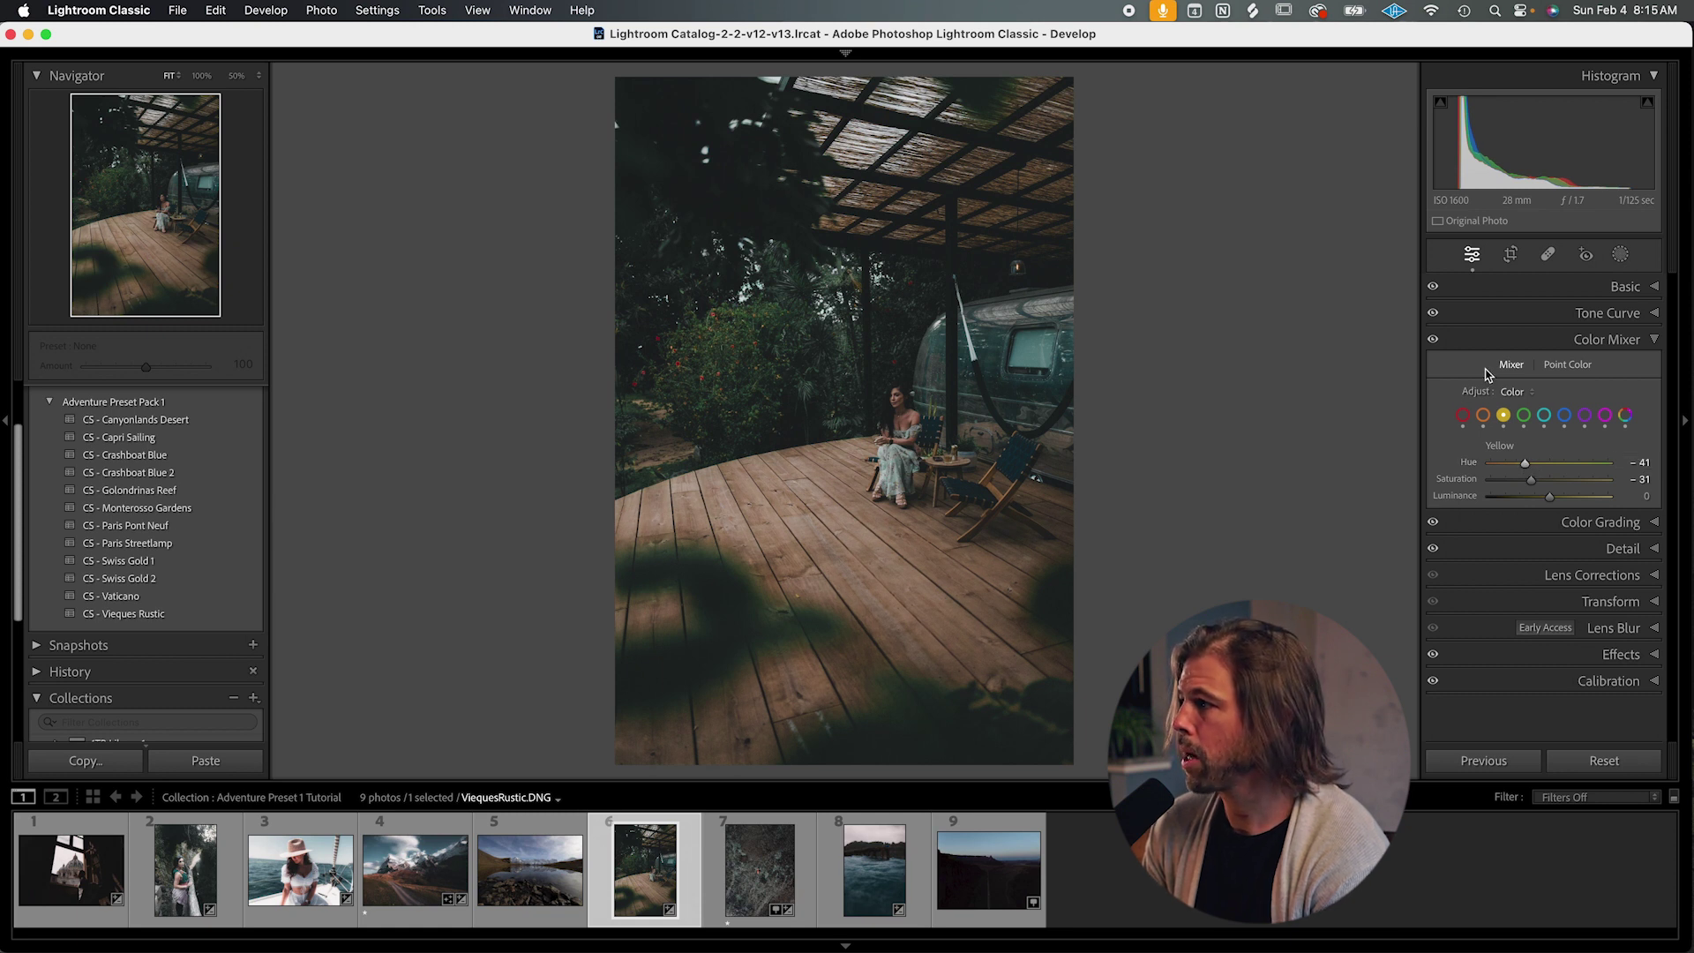
click(1550, 288)
drag(1554, 458, 1557, 460)
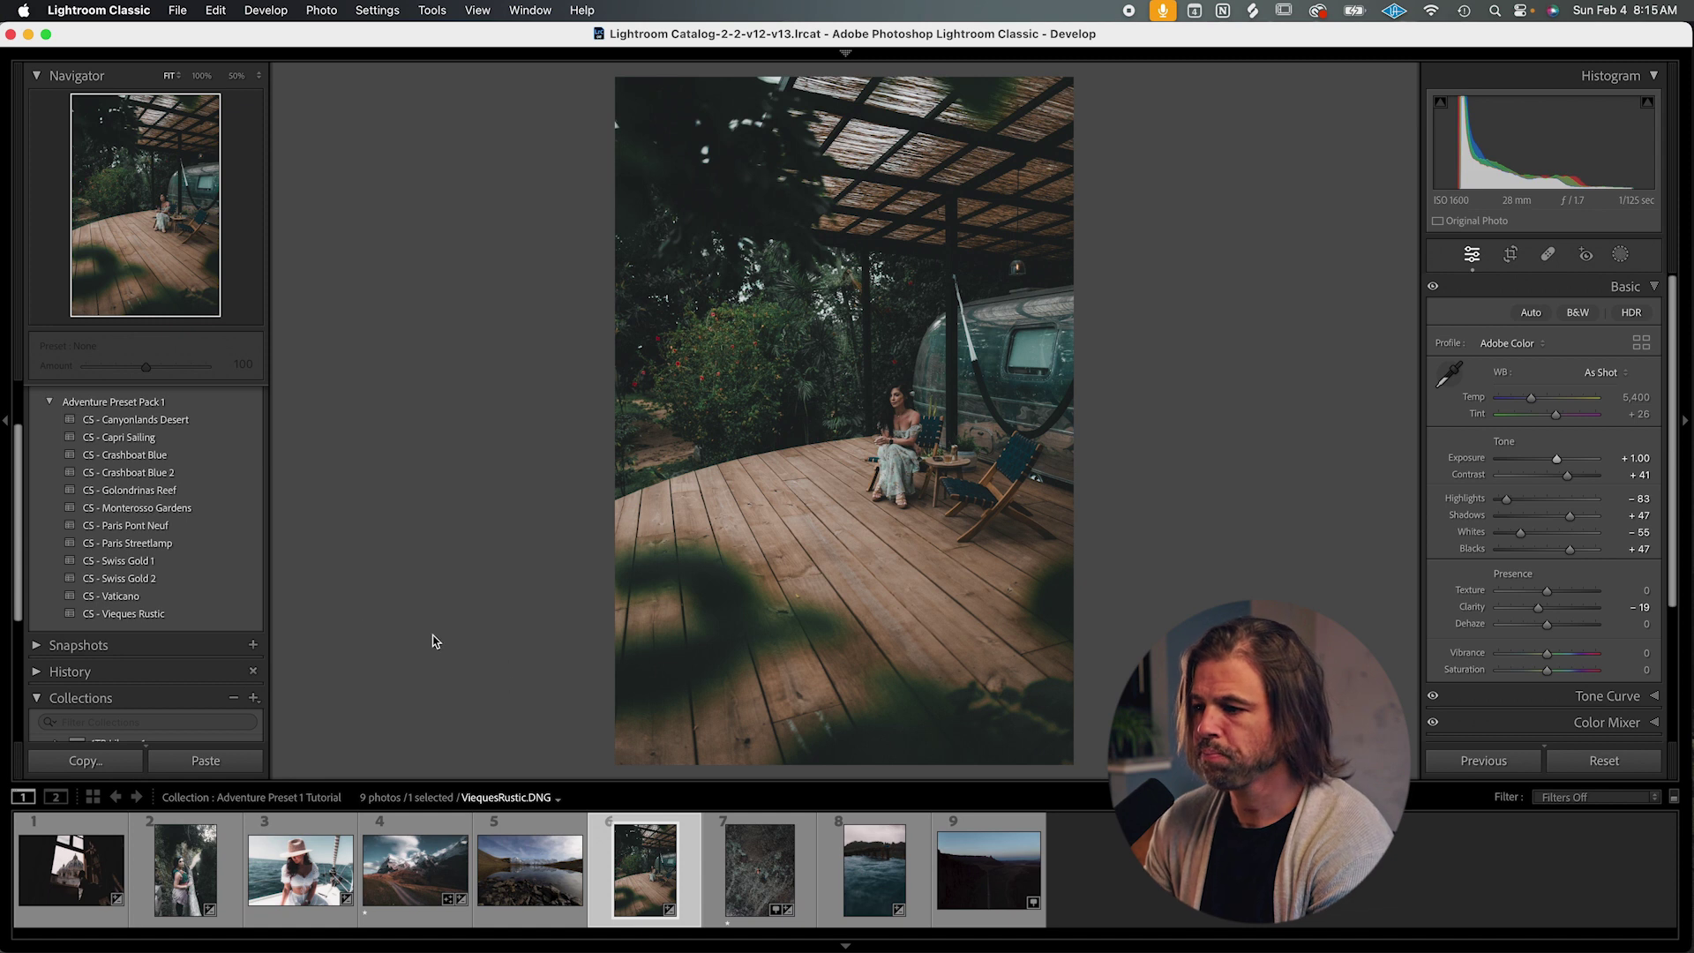
Apply CS - Monterosso Gardens to the GolondrinasReef photo, set yellow saturation to -100 in the color mixer, and compare with the original.
click(759, 869)
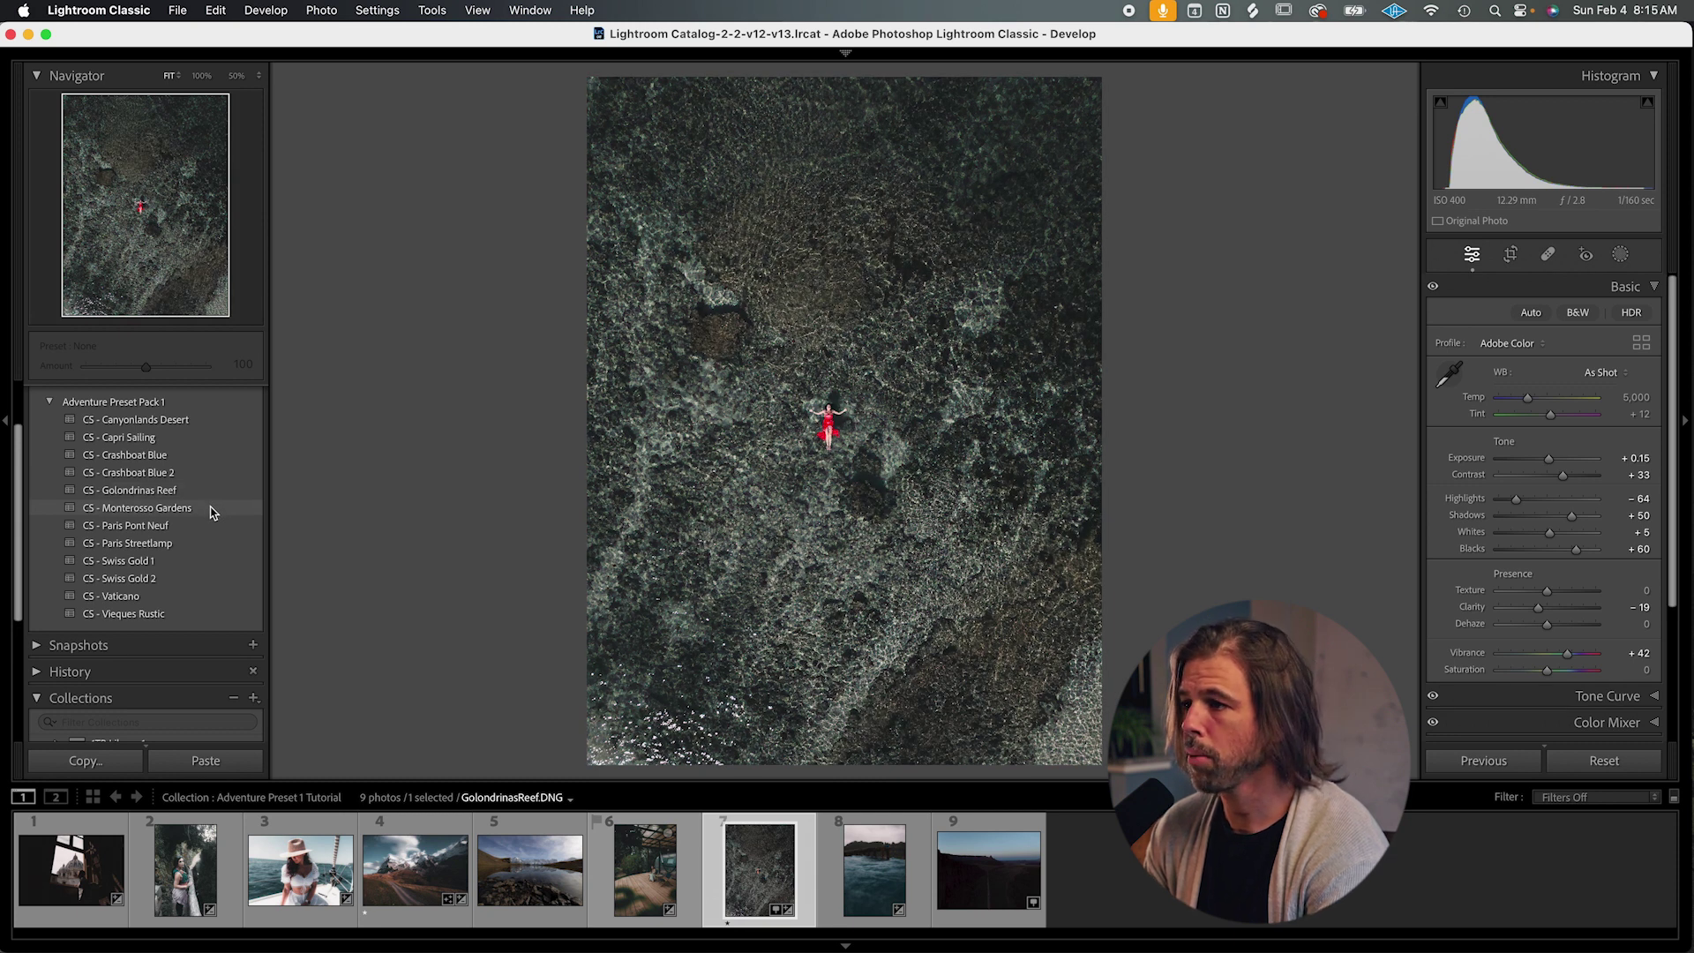
click(147, 508)
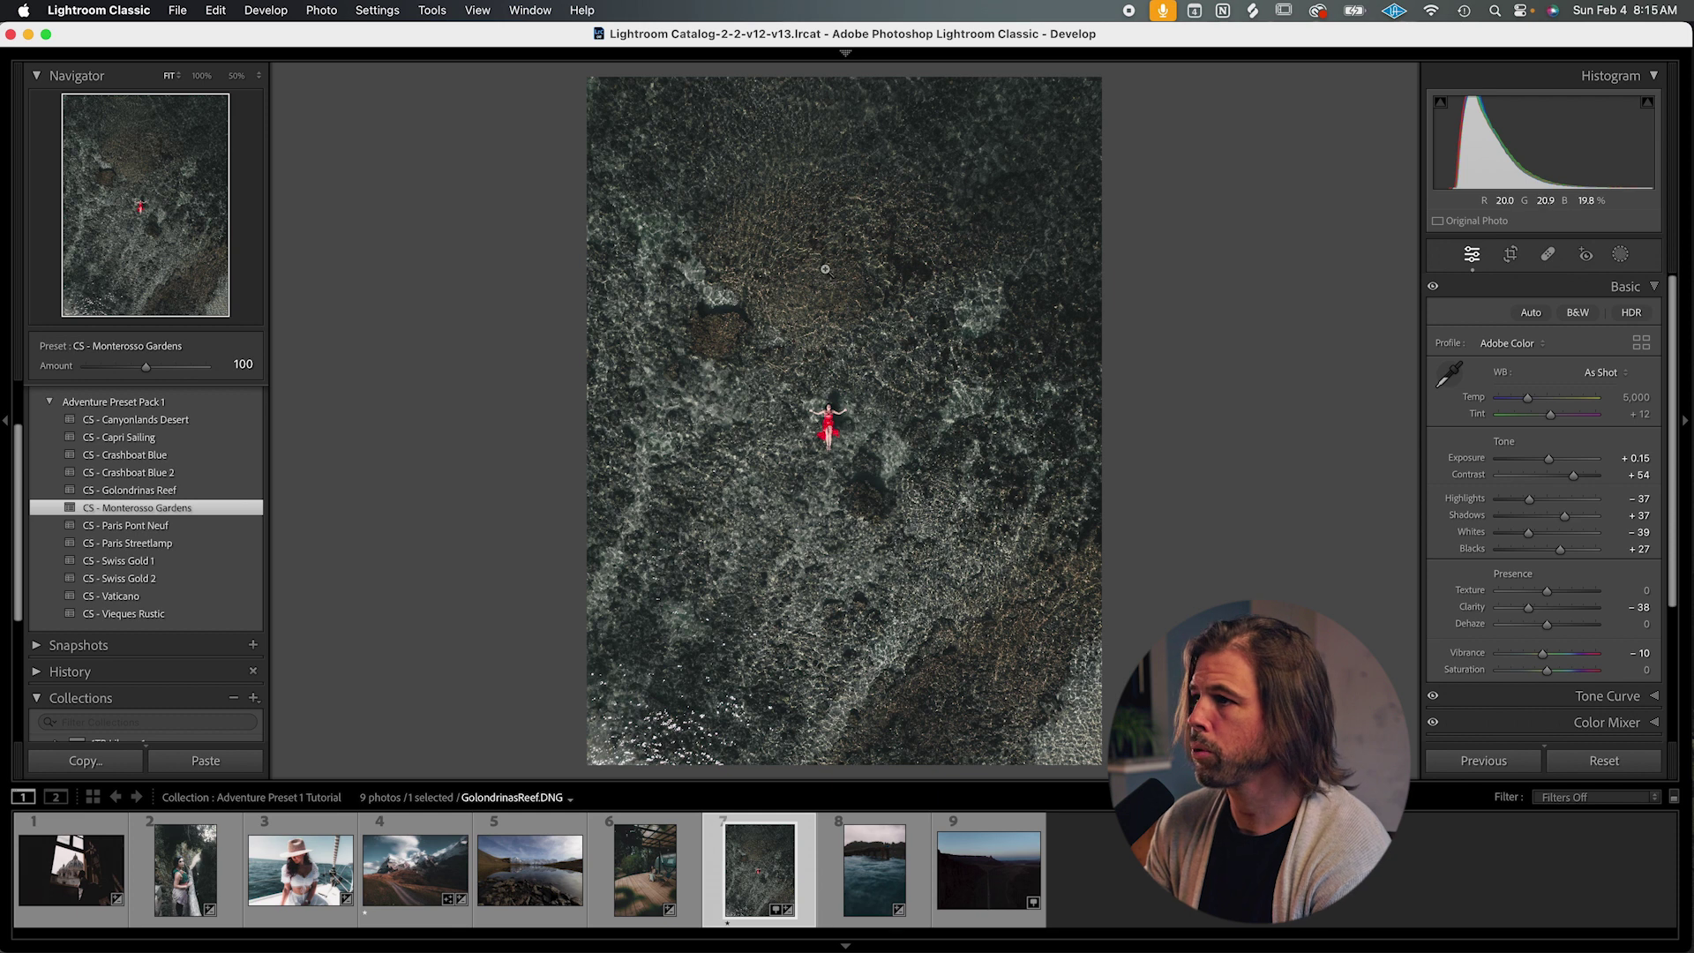
scroll(1543, 691, down, 5)
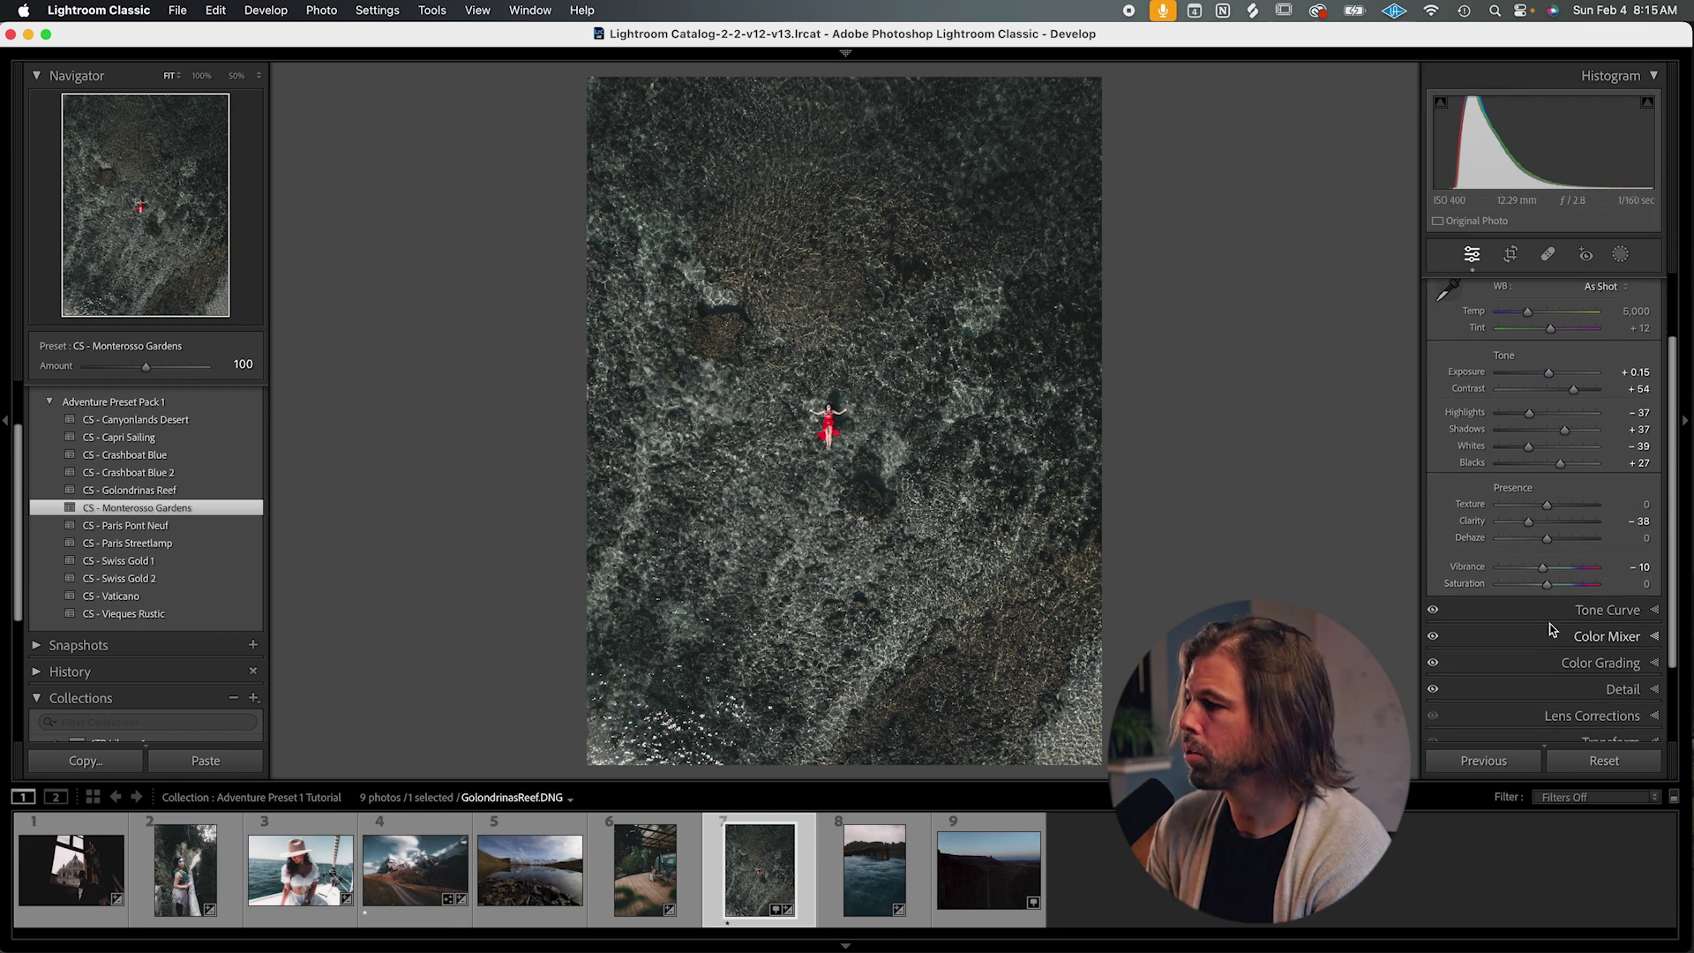
click(1606, 597)
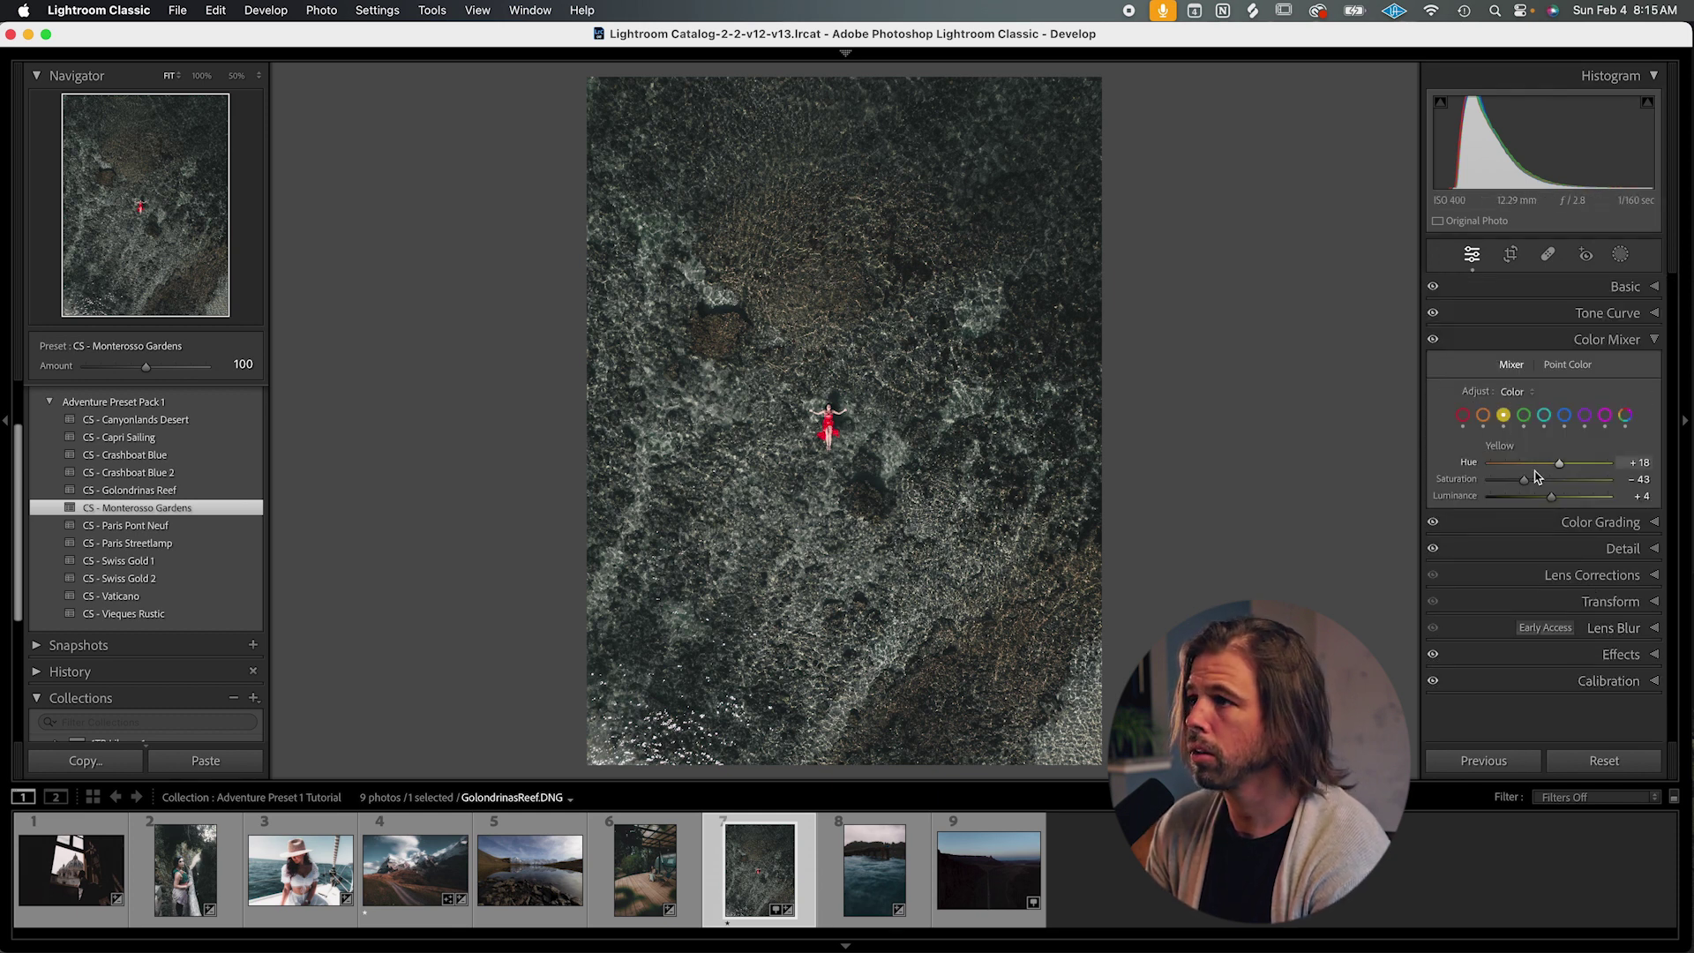
drag(1525, 482, 1490, 484)
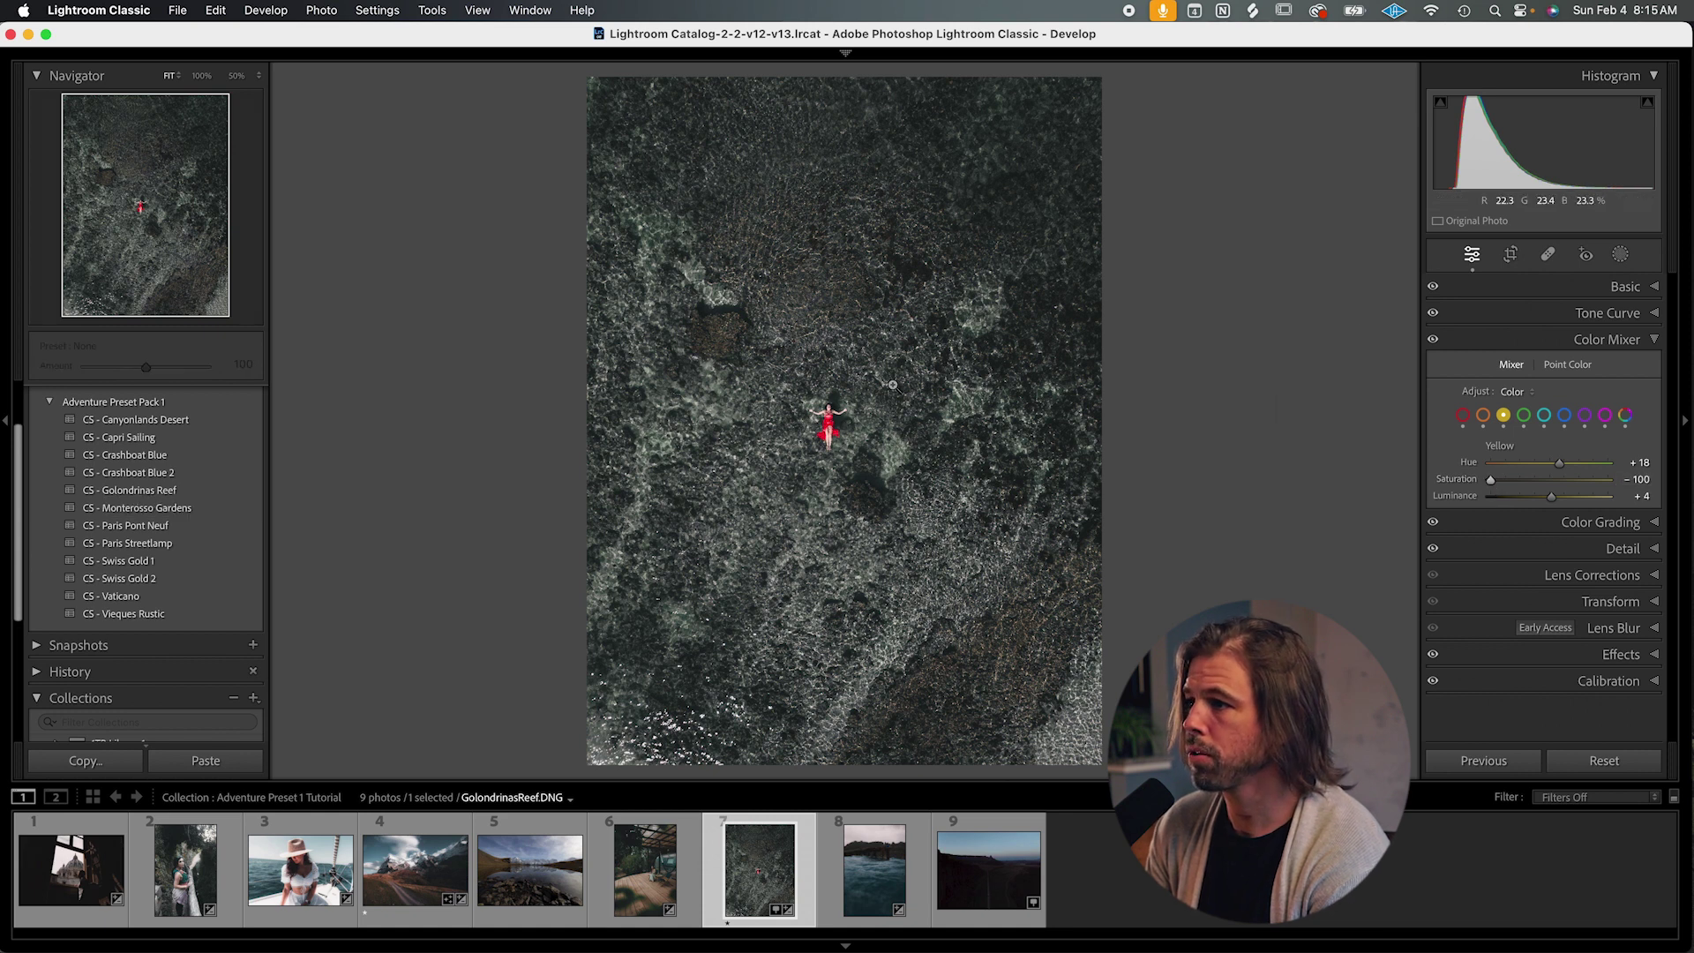
key(backslash)
key(backslash)
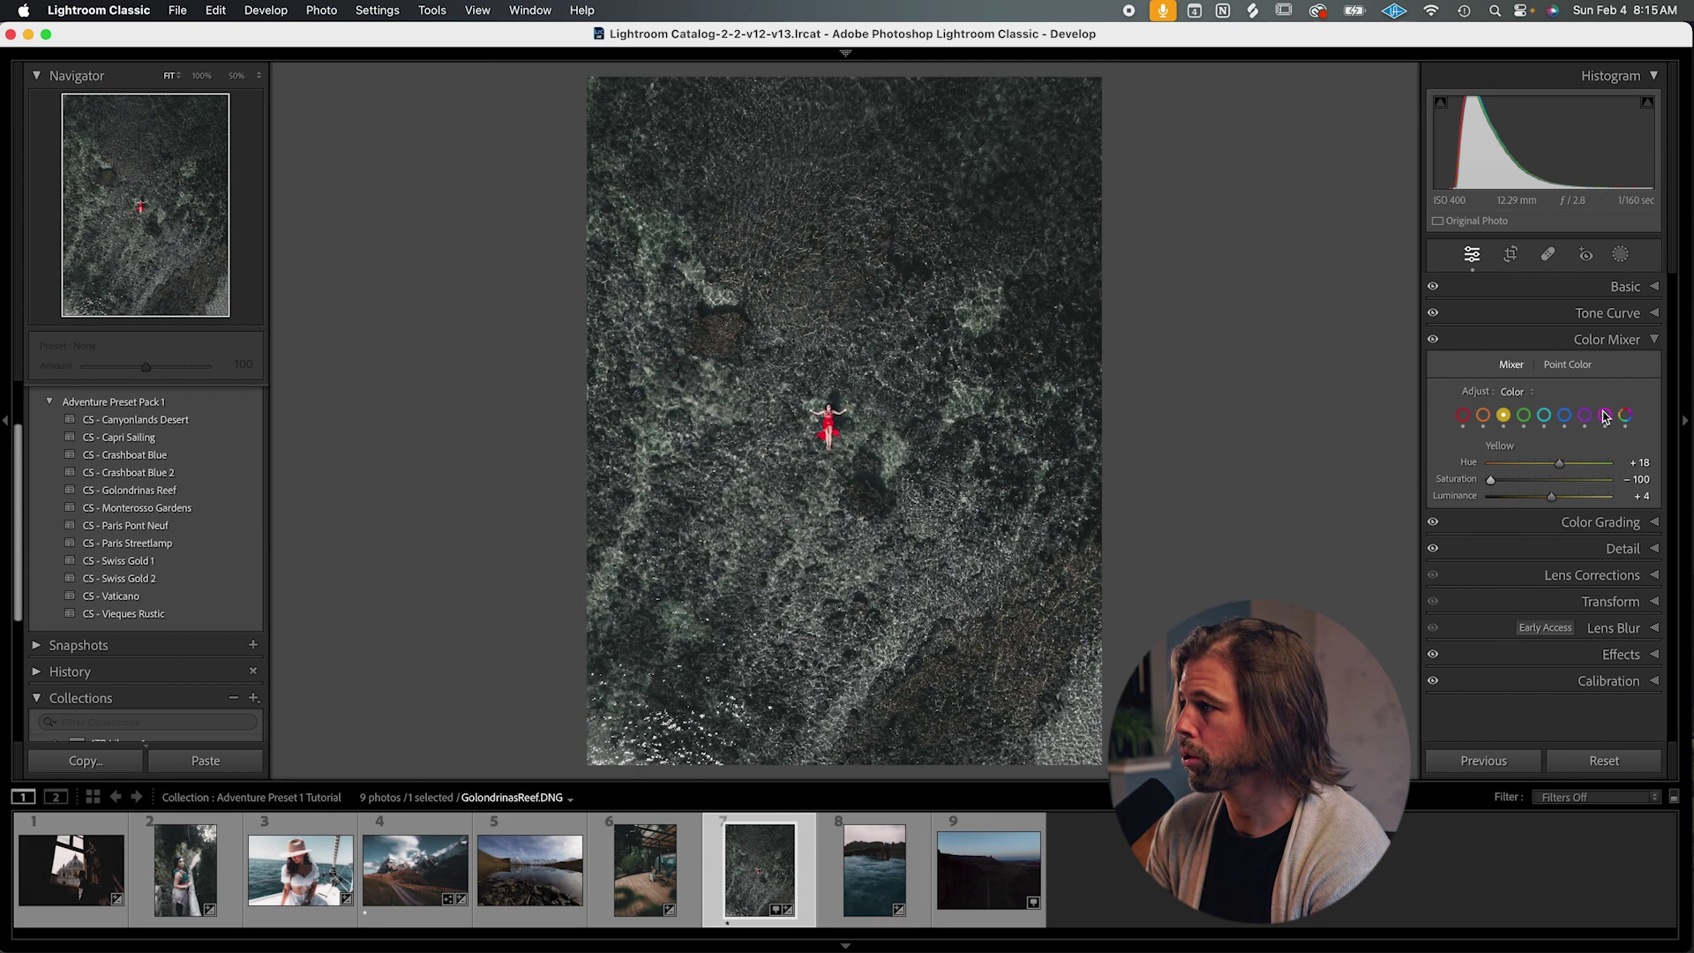
In the reef photo's color mixer, set red hue to +26, red saturation to -36 and red luminance to -17.
click(1461, 415)
mouse_move(1554, 469)
mouse_down()
mouse_move(1573, 469)
mouse_move(1558, 468)
mouse_up()
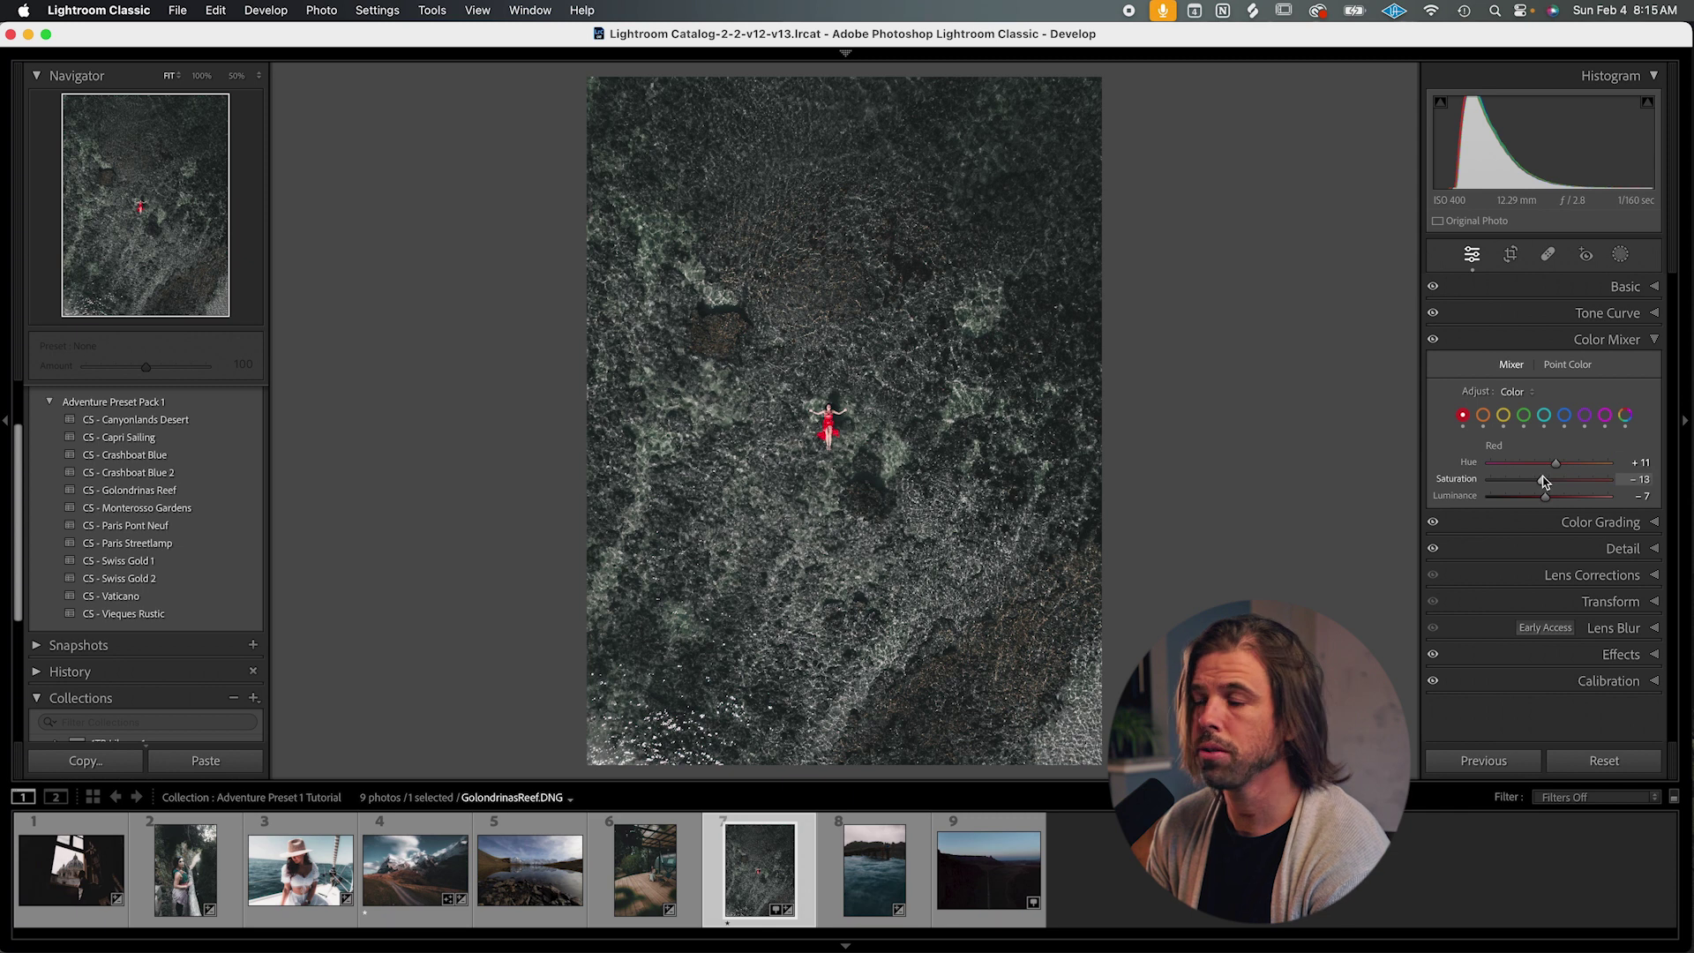
drag(1539, 481, 1531, 480)
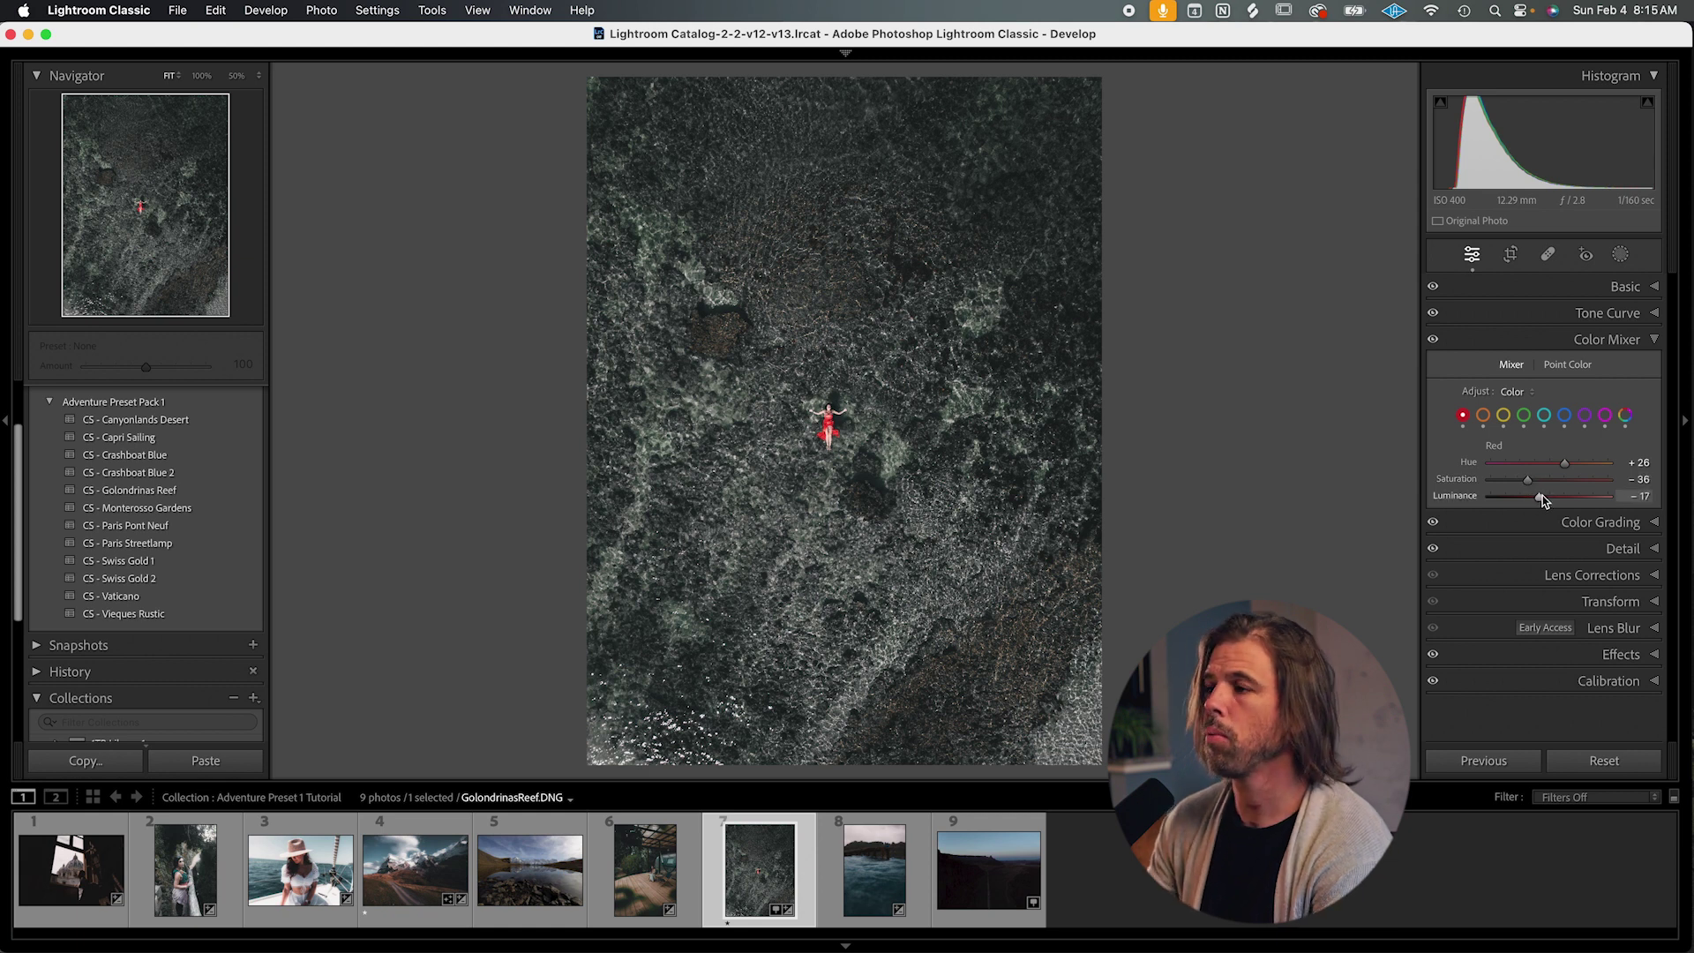
Crop the reef photo slightly narrower along its right edge to center the woman in the red dress.
click(1511, 254)
drag(1100, 759, 1092, 754)
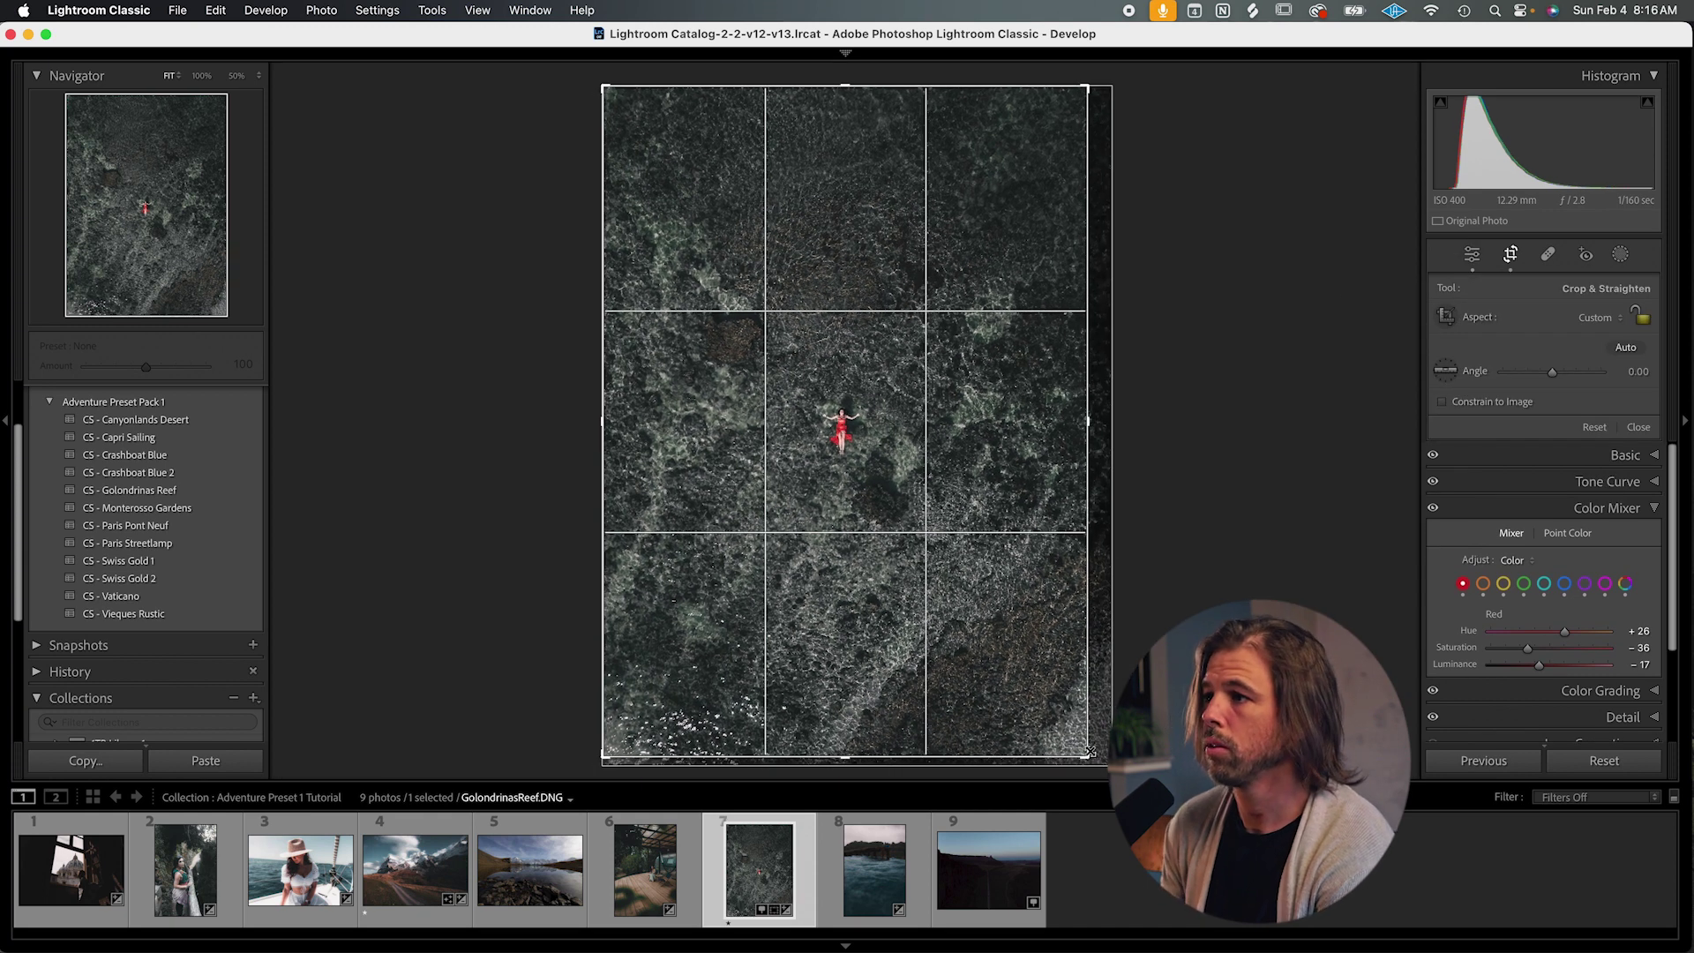
key(Return)
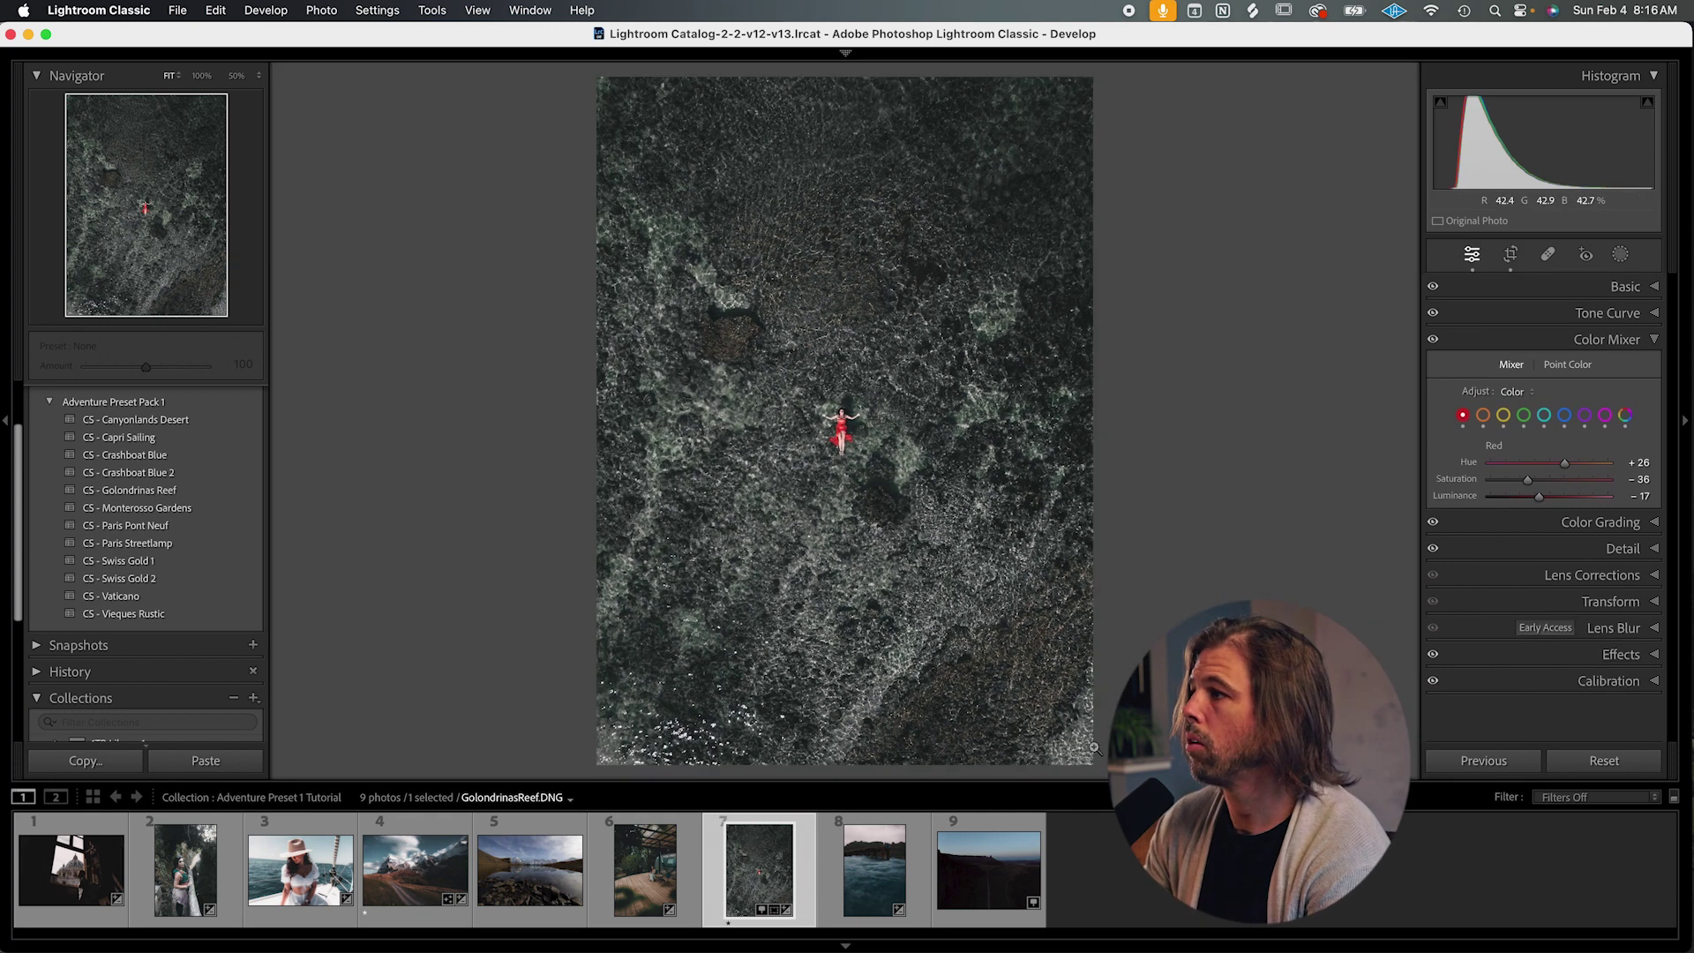
click(1511, 254)
drag(1069, 459, 1072, 468)
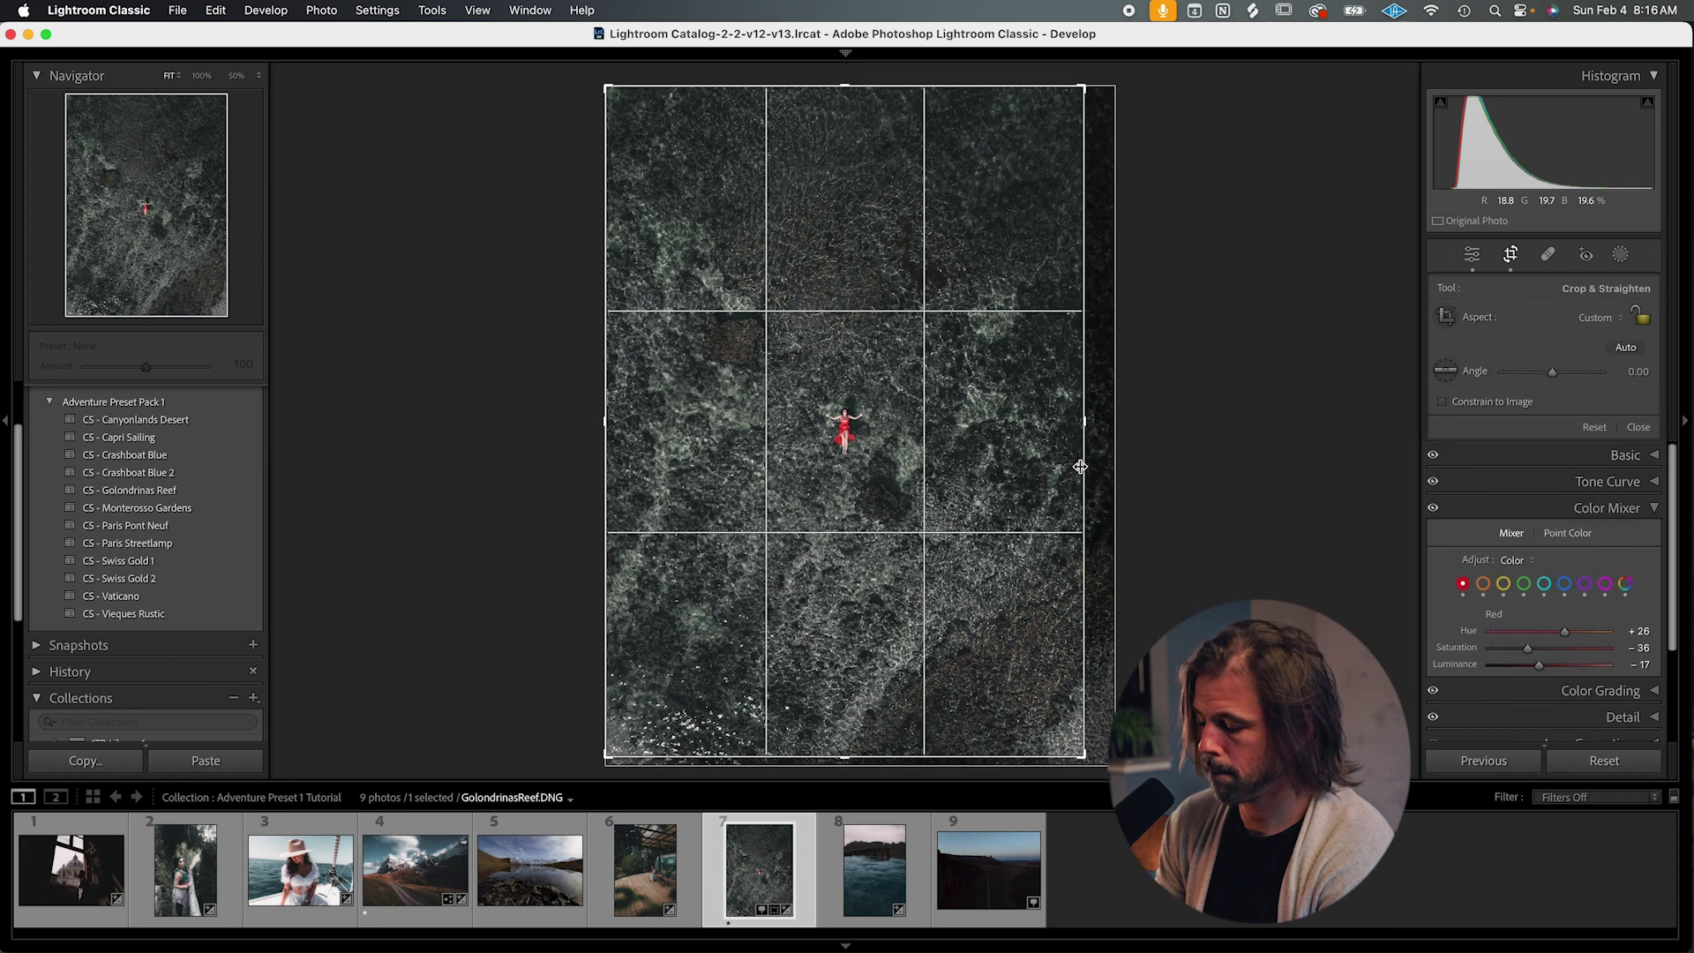
key(Return)
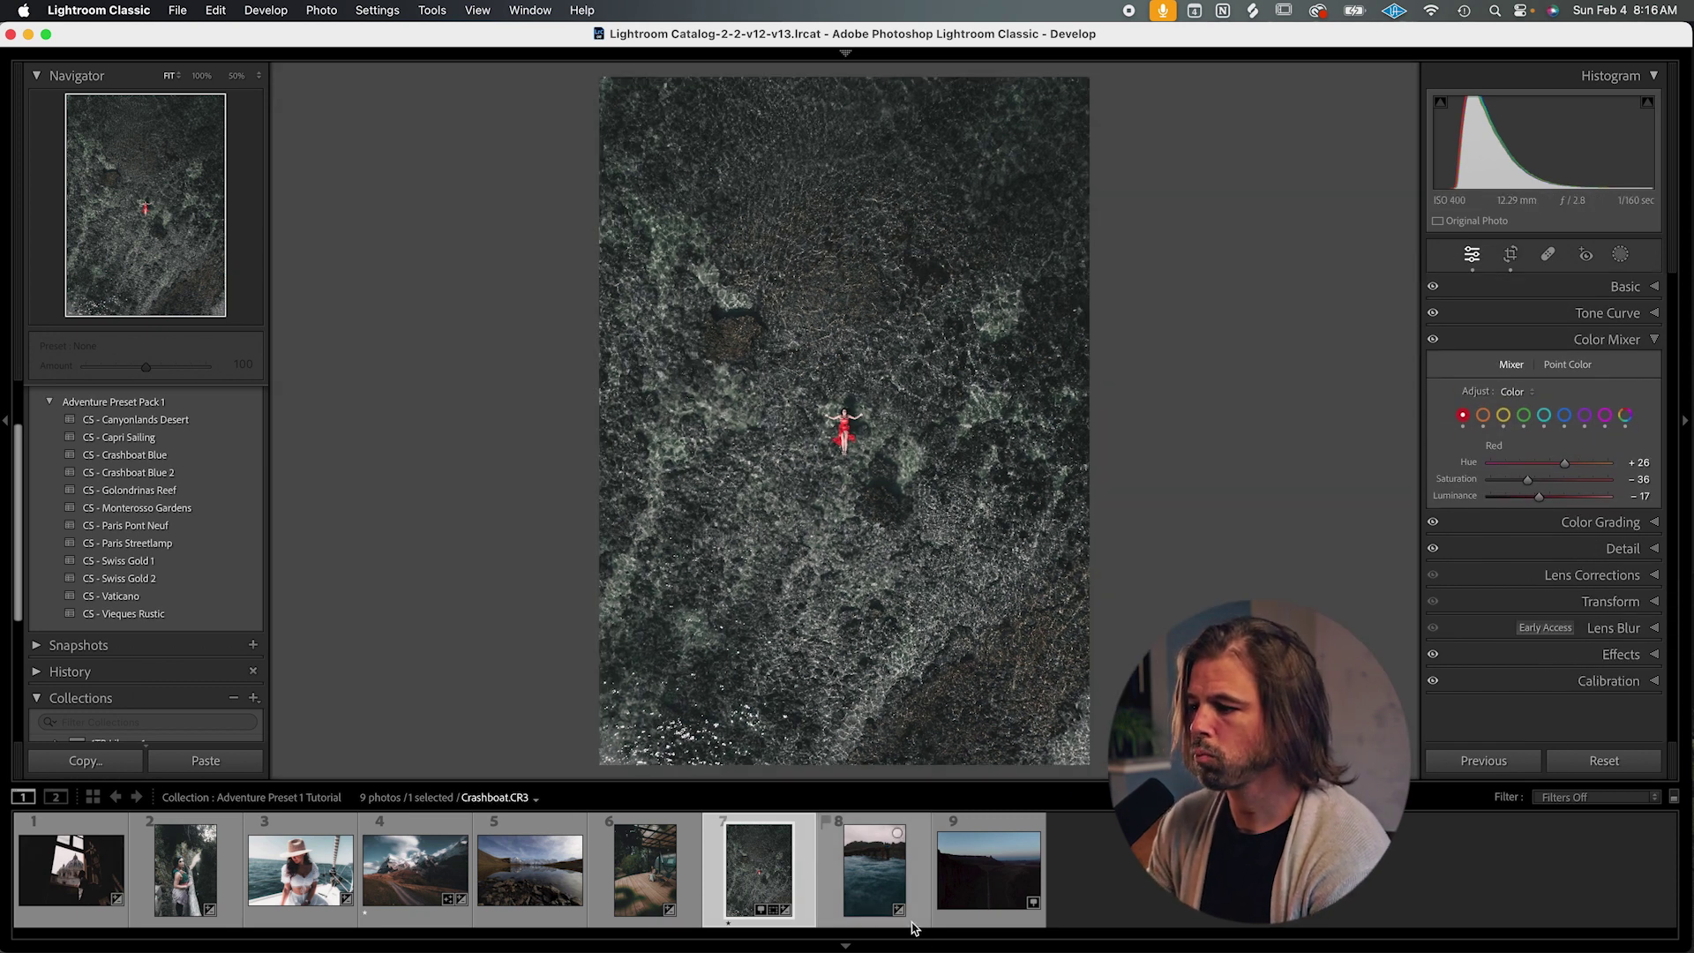
Apply the CS - Canyonlands Desert preset to the CanyonlandsDesert photo and raise its exposure to +1.55.
click(974, 874)
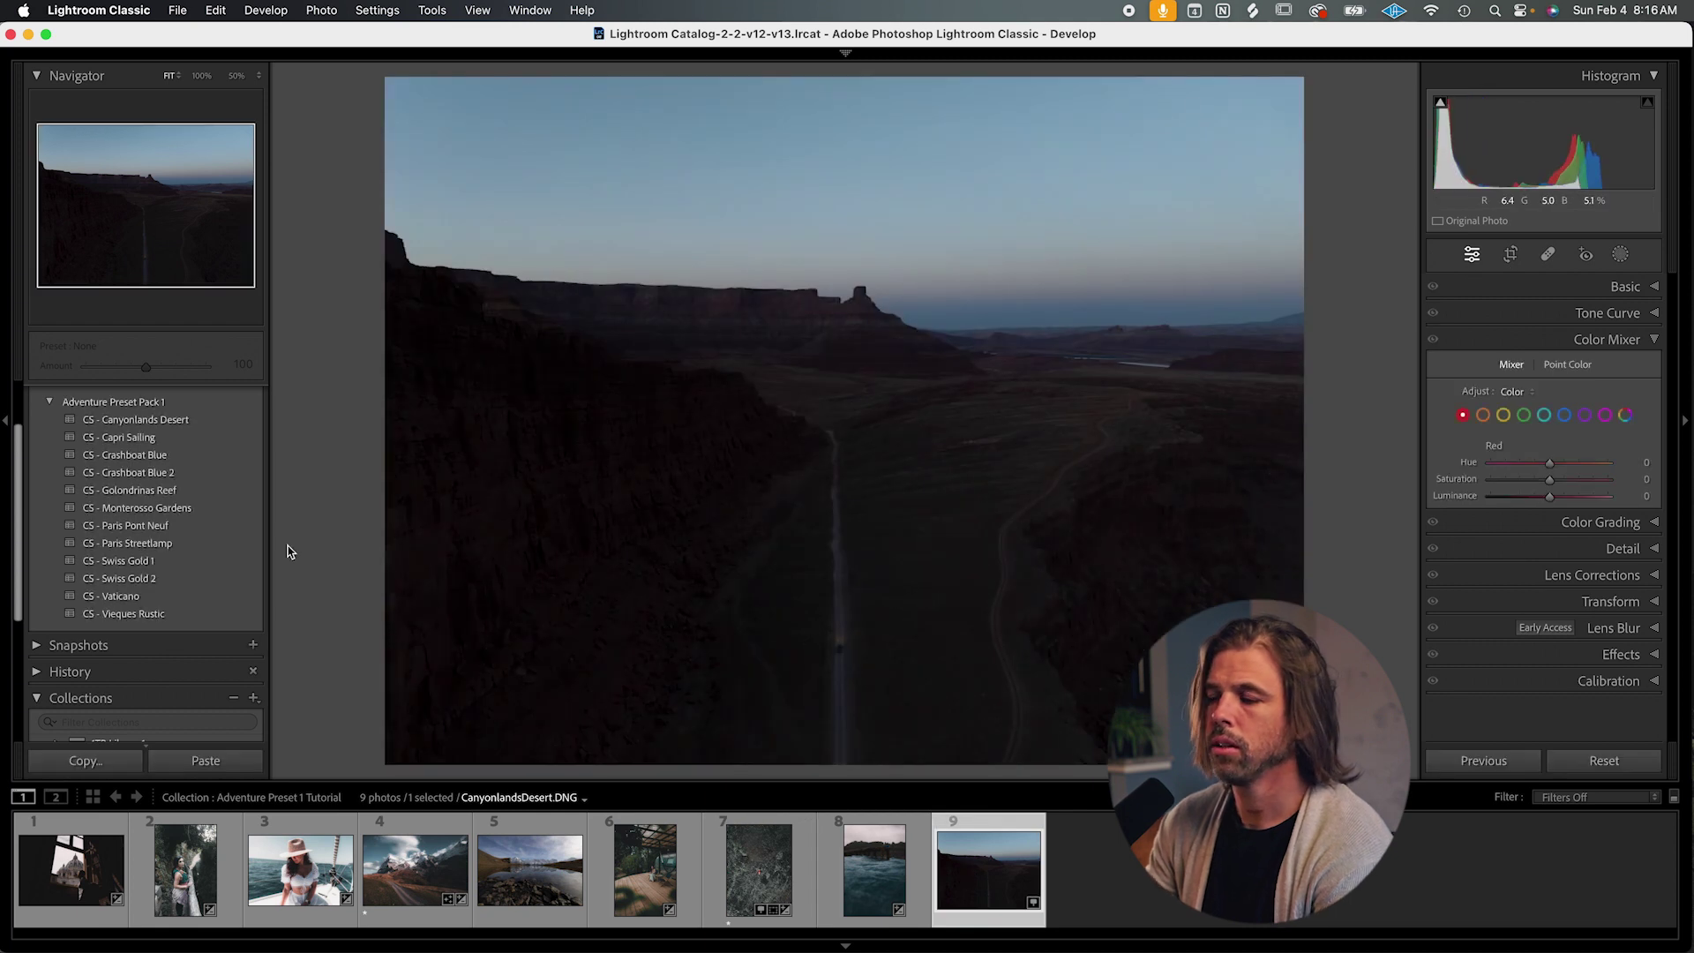
click(226, 421)
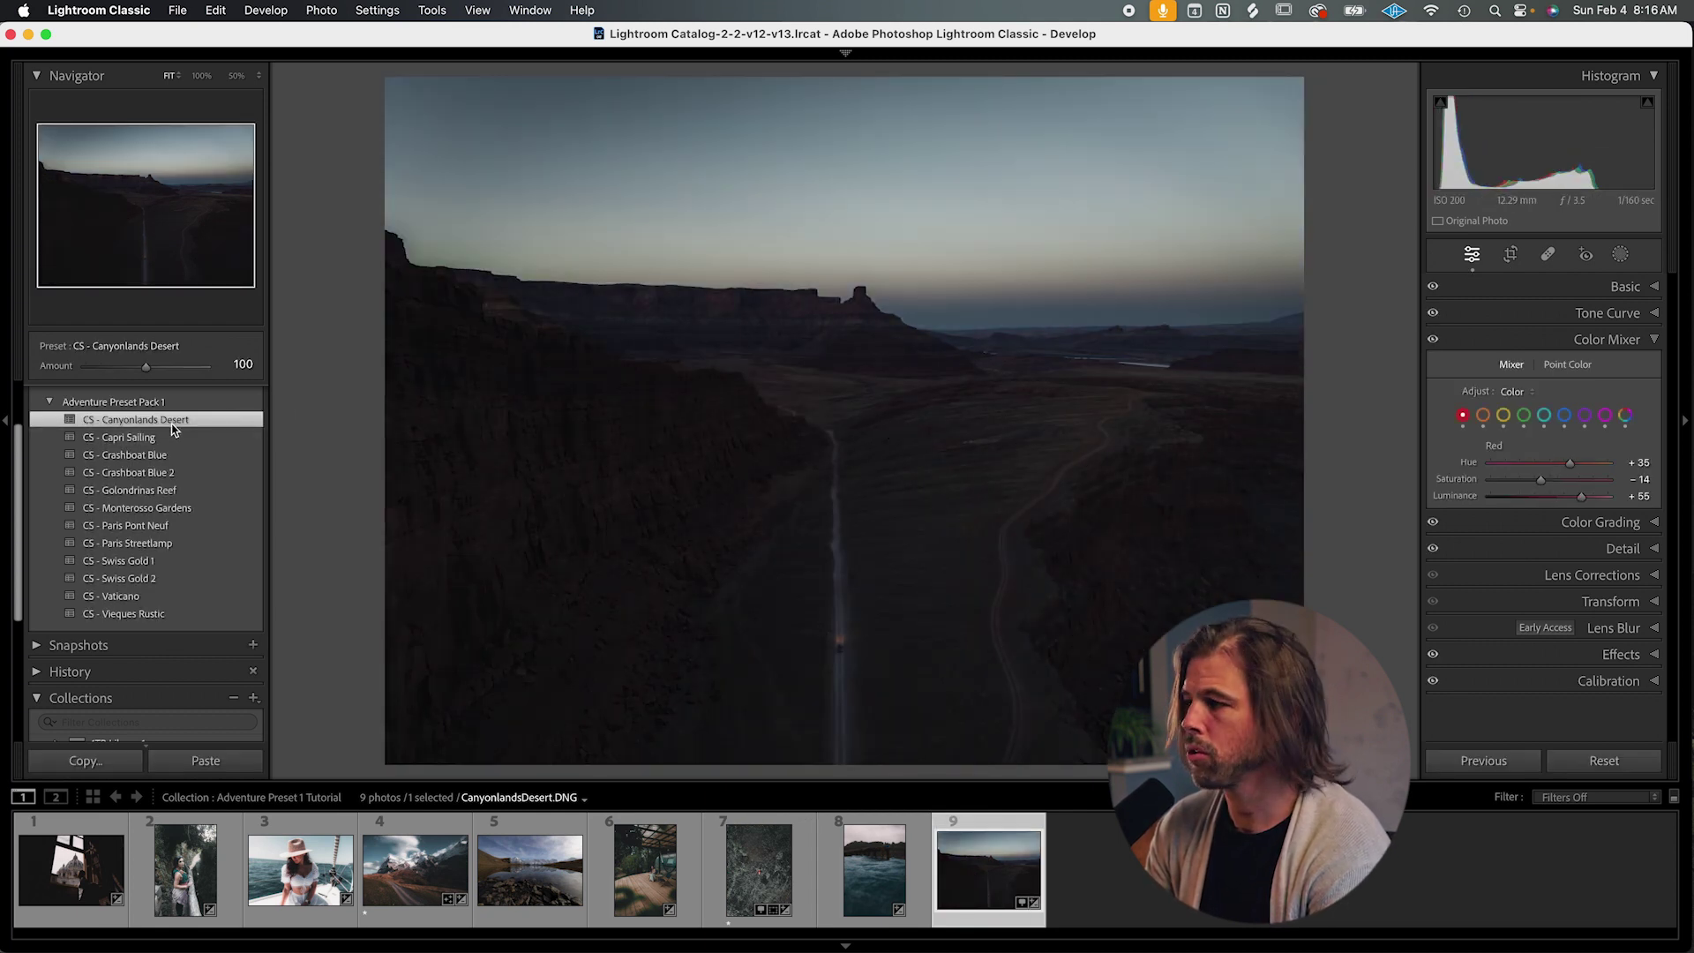
click(1623, 288)
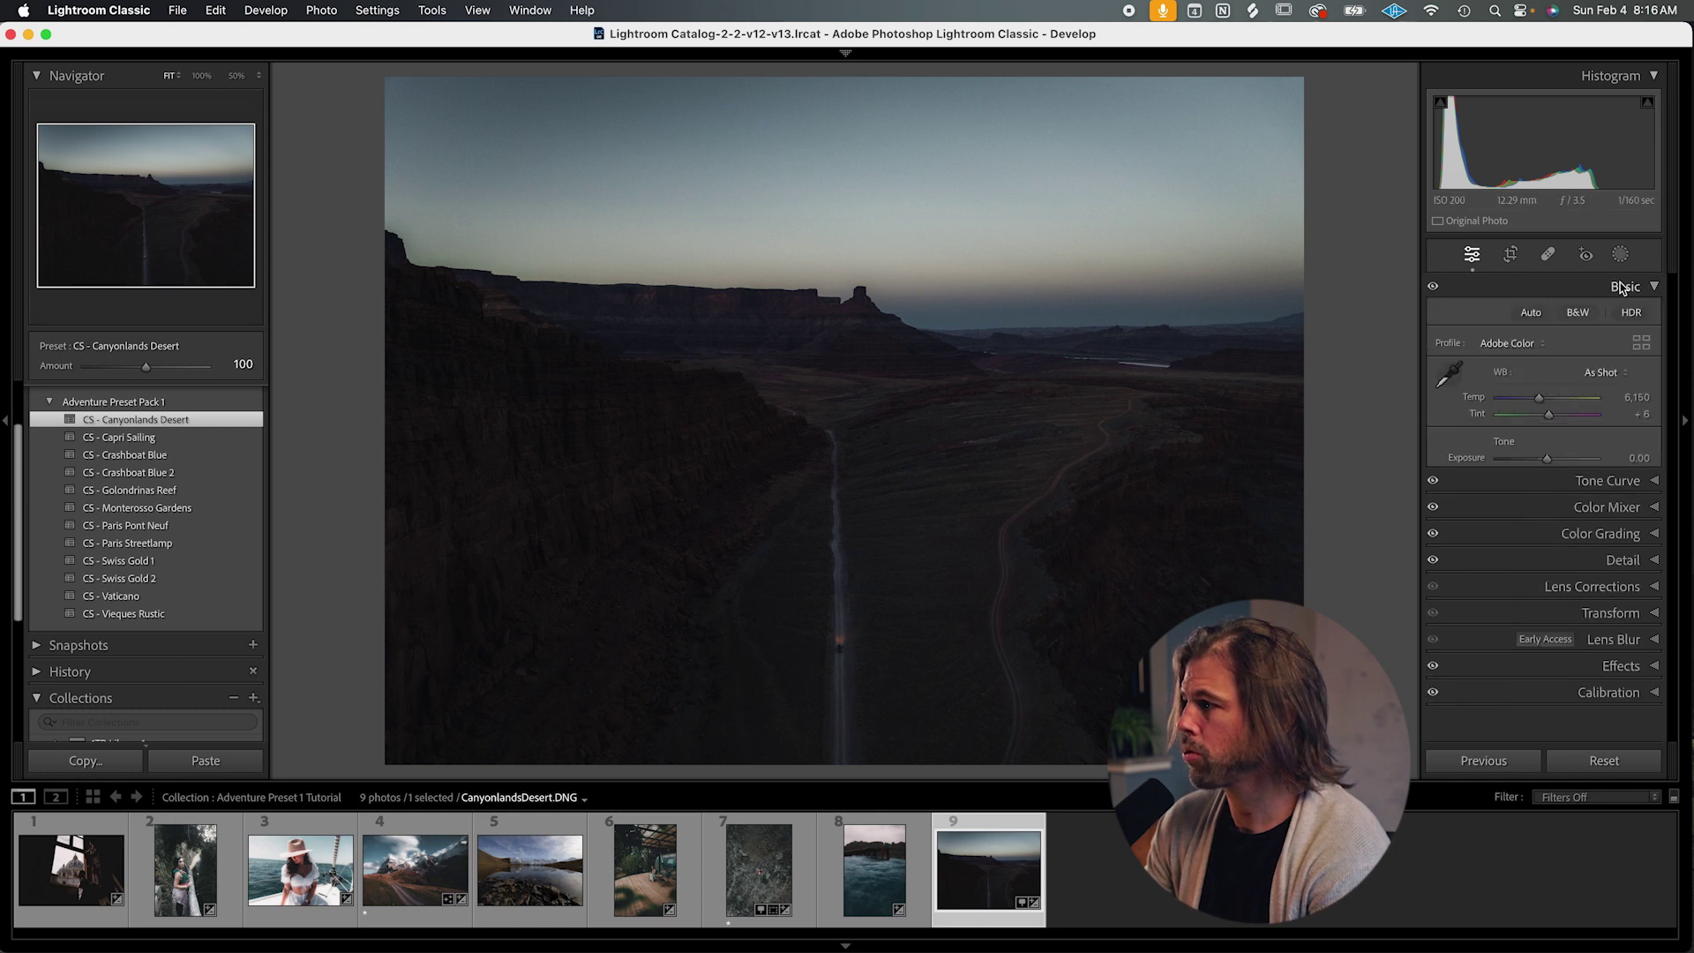
drag(1549, 460, 1564, 461)
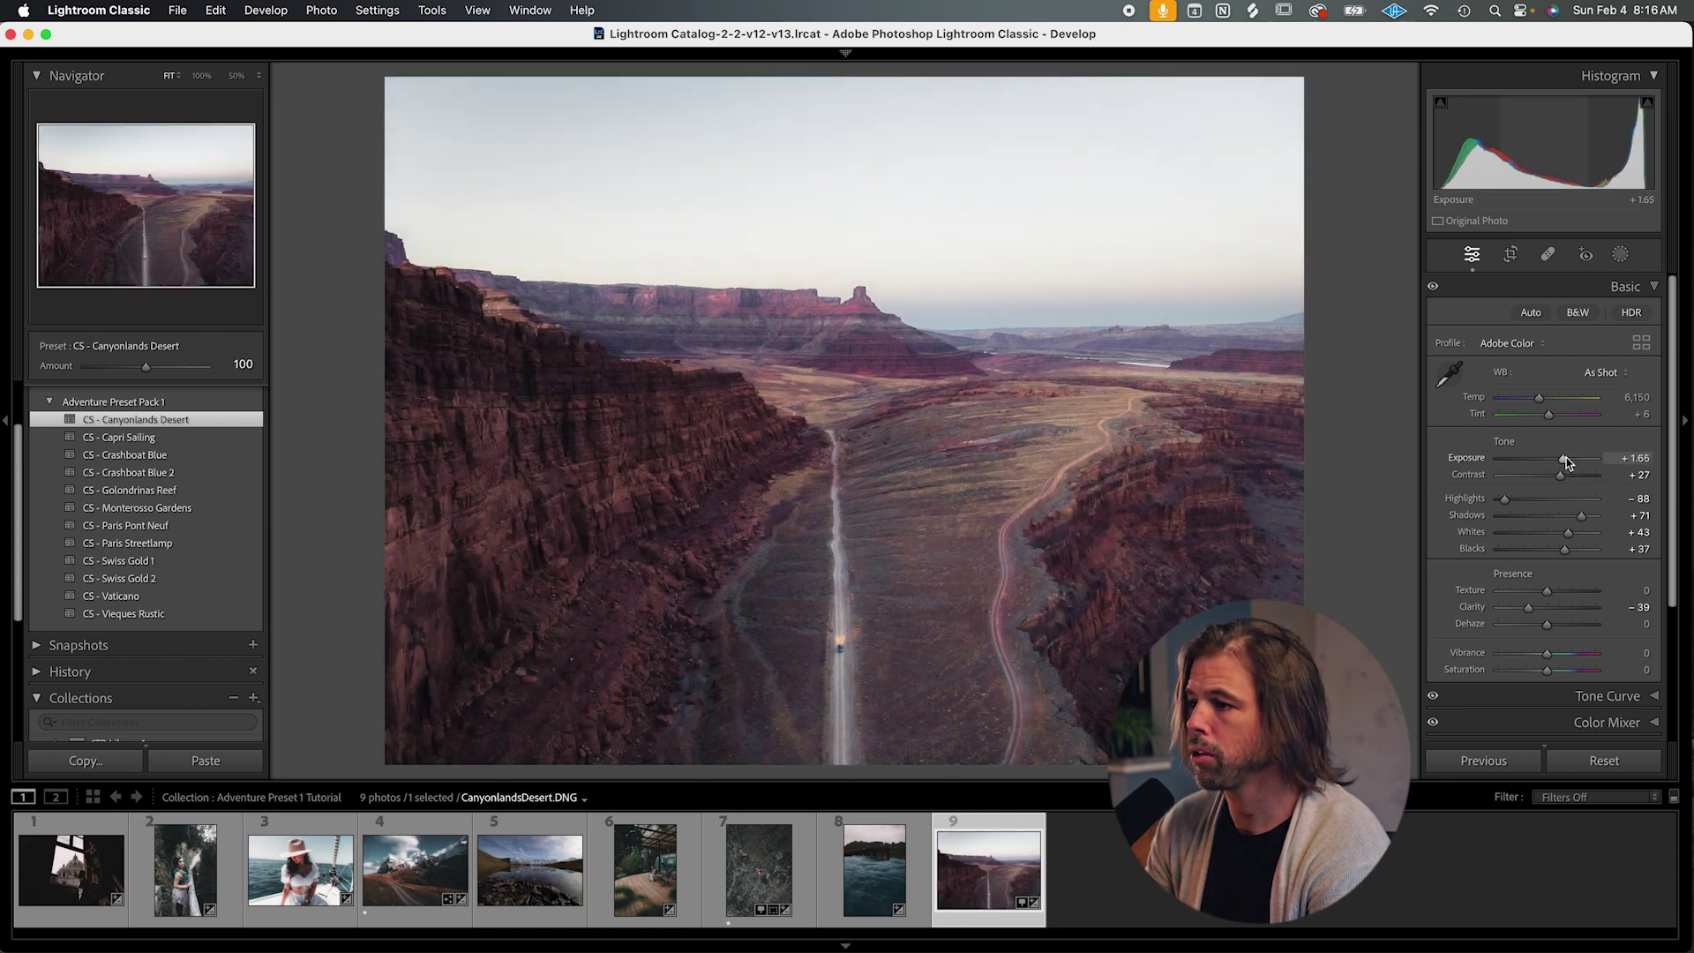
drag(1565, 462, 1566, 464)
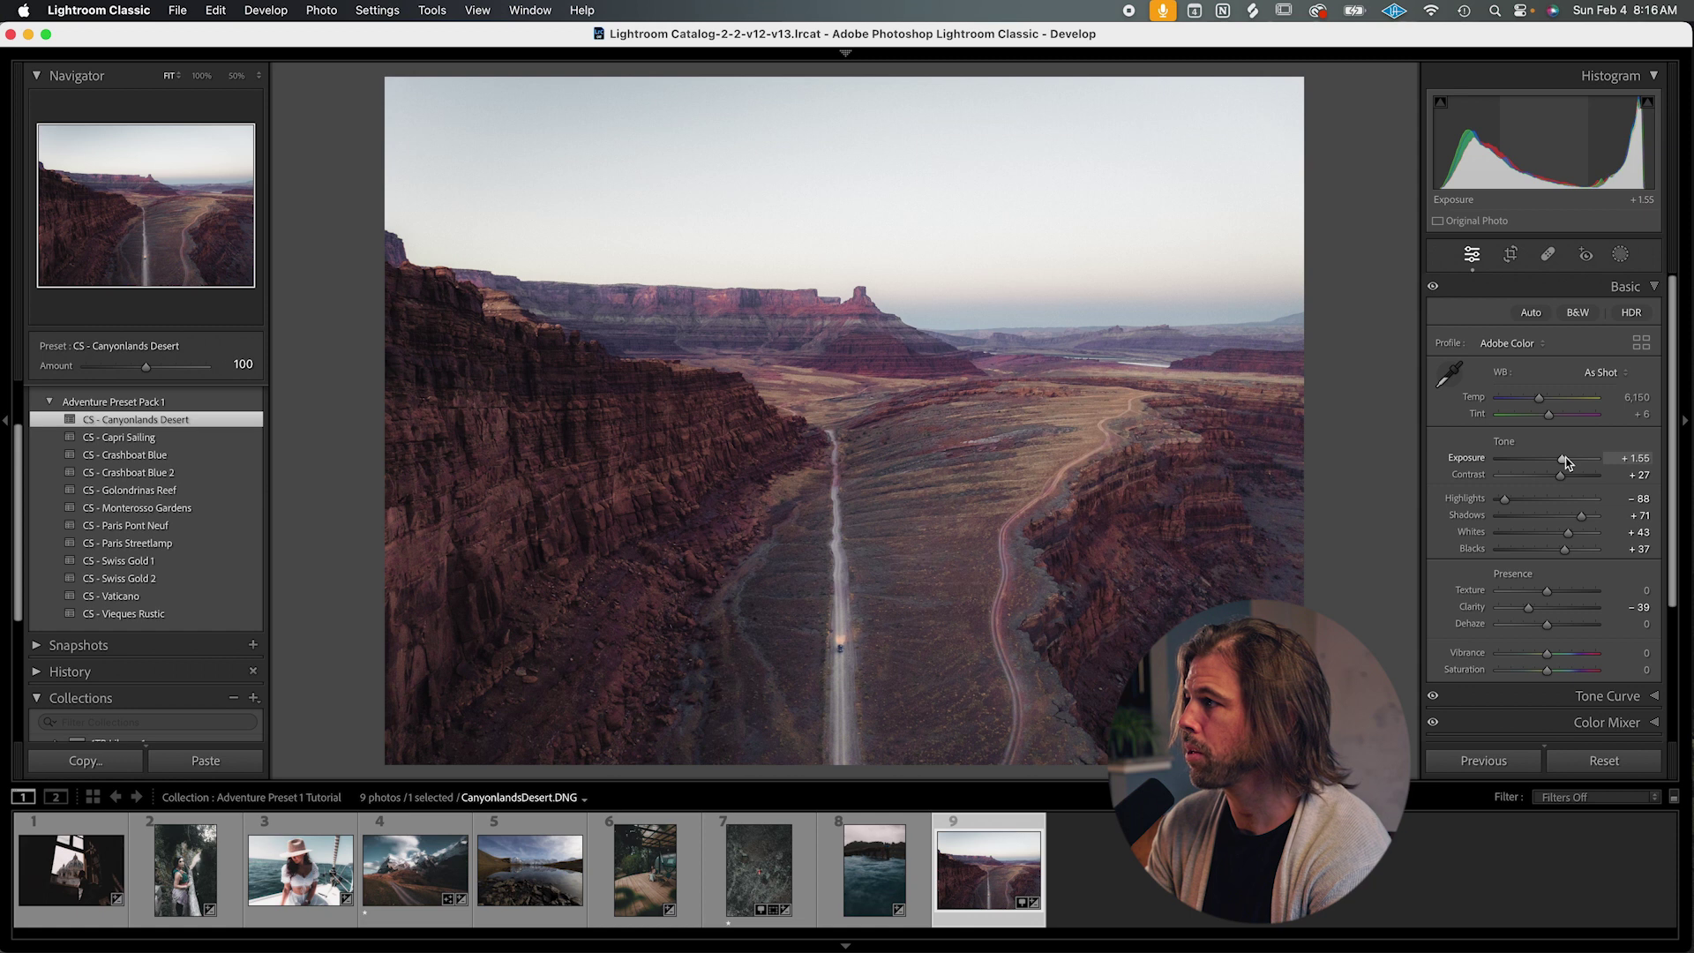
Create a Select Sky mask on the desert photo and raise the mask's exposure to 4.00.
click(1619, 254)
click(1549, 328)
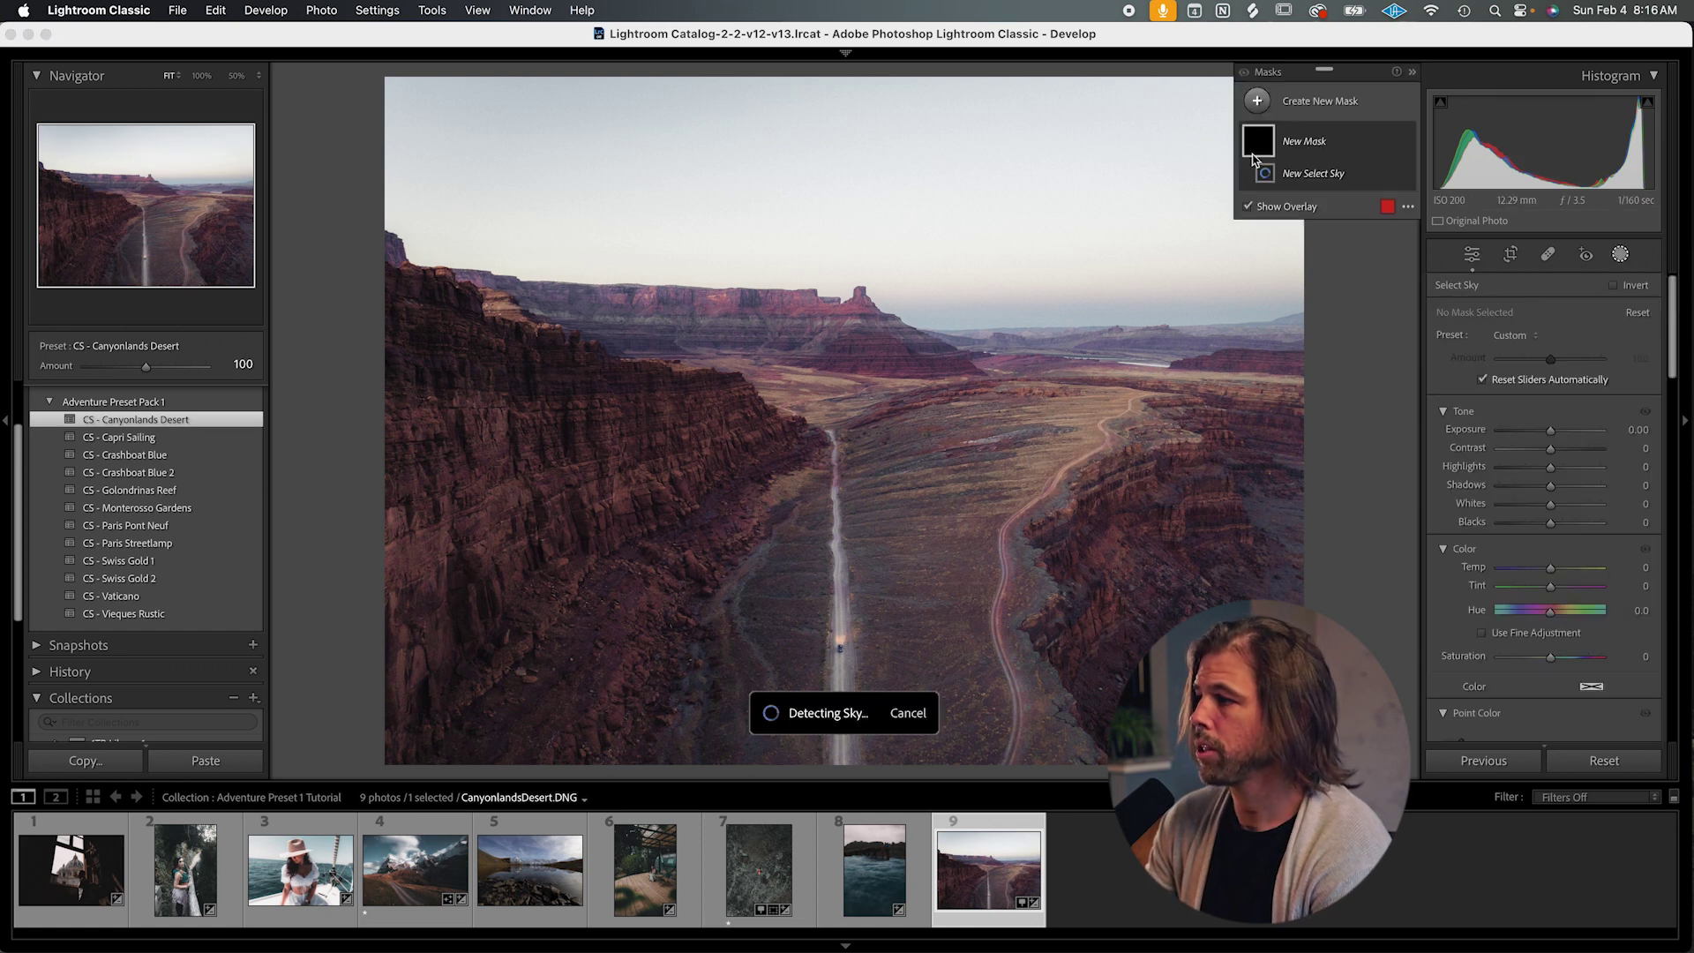
drag(1550, 429, 1608, 430)
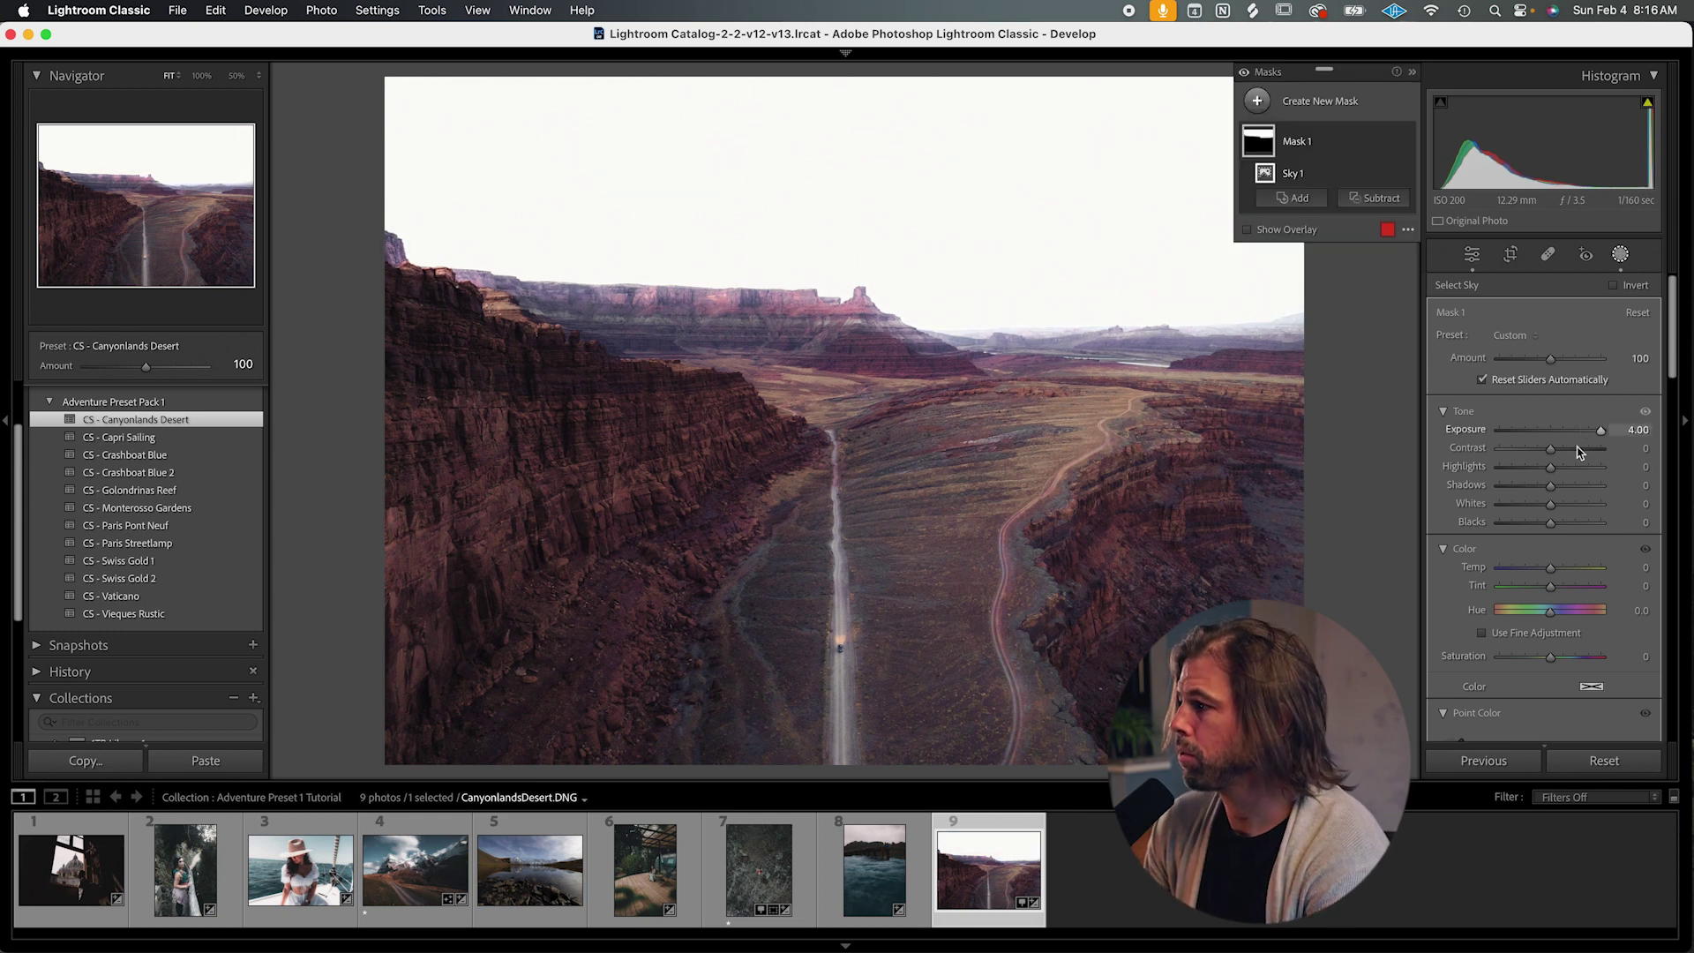
Try a global vibrance of -35 on the desert photo, and reset the vibrance.
click(1471, 254)
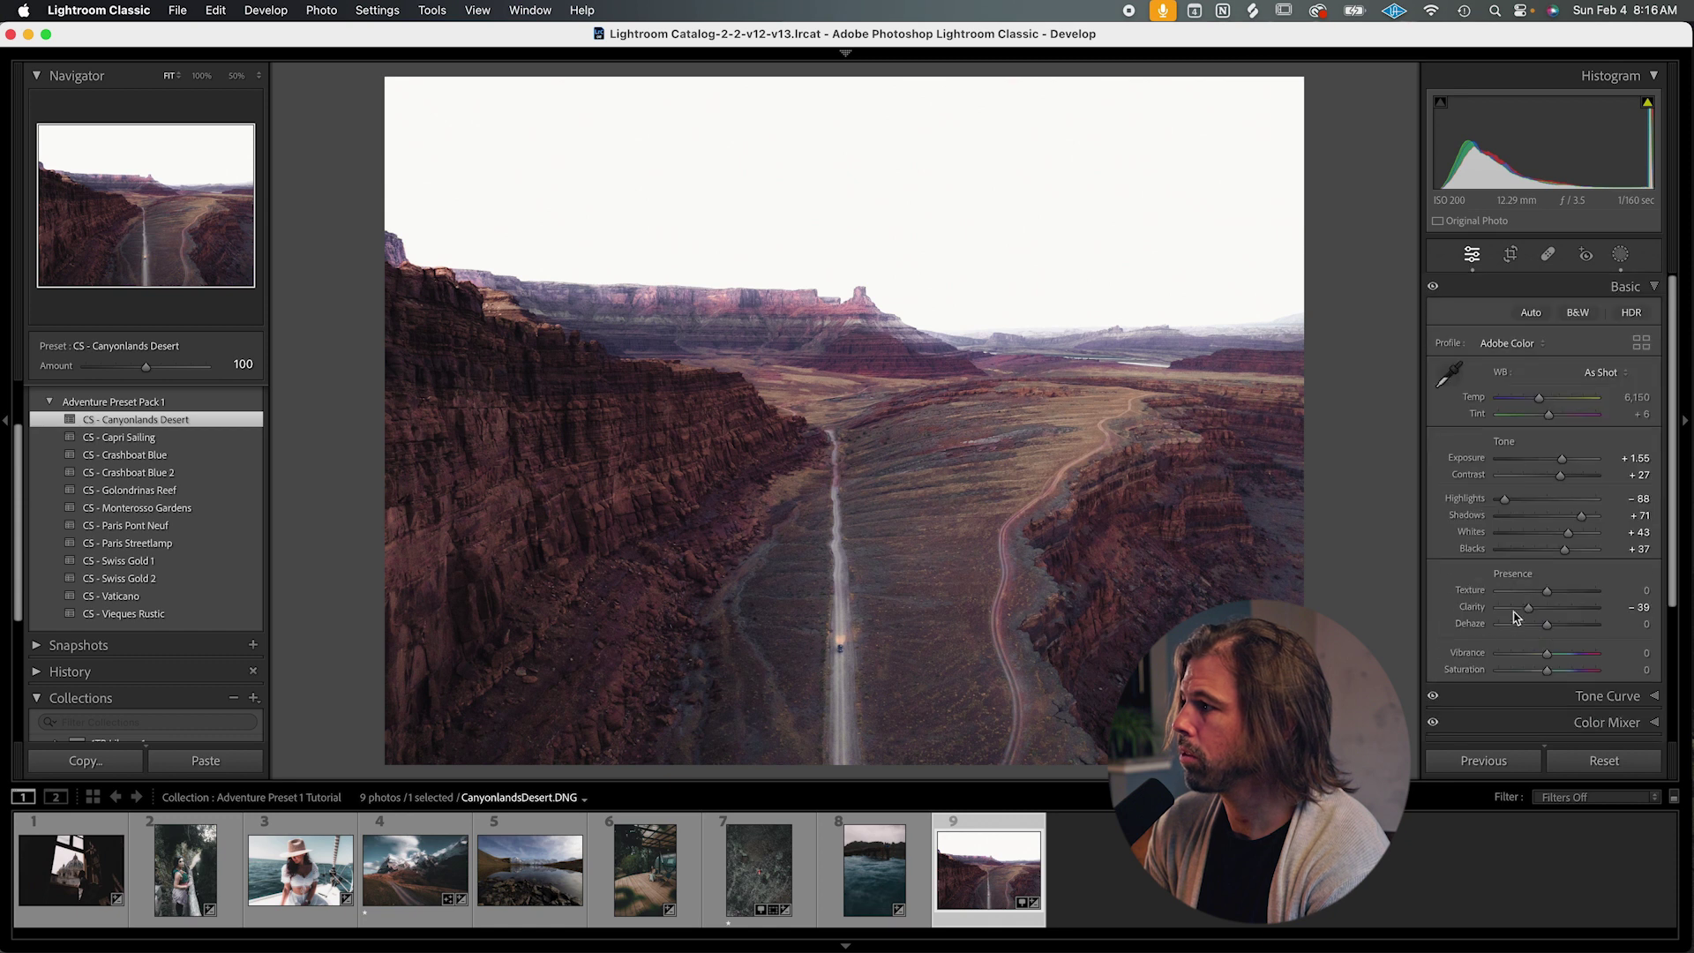
drag(1546, 654, 1534, 654)
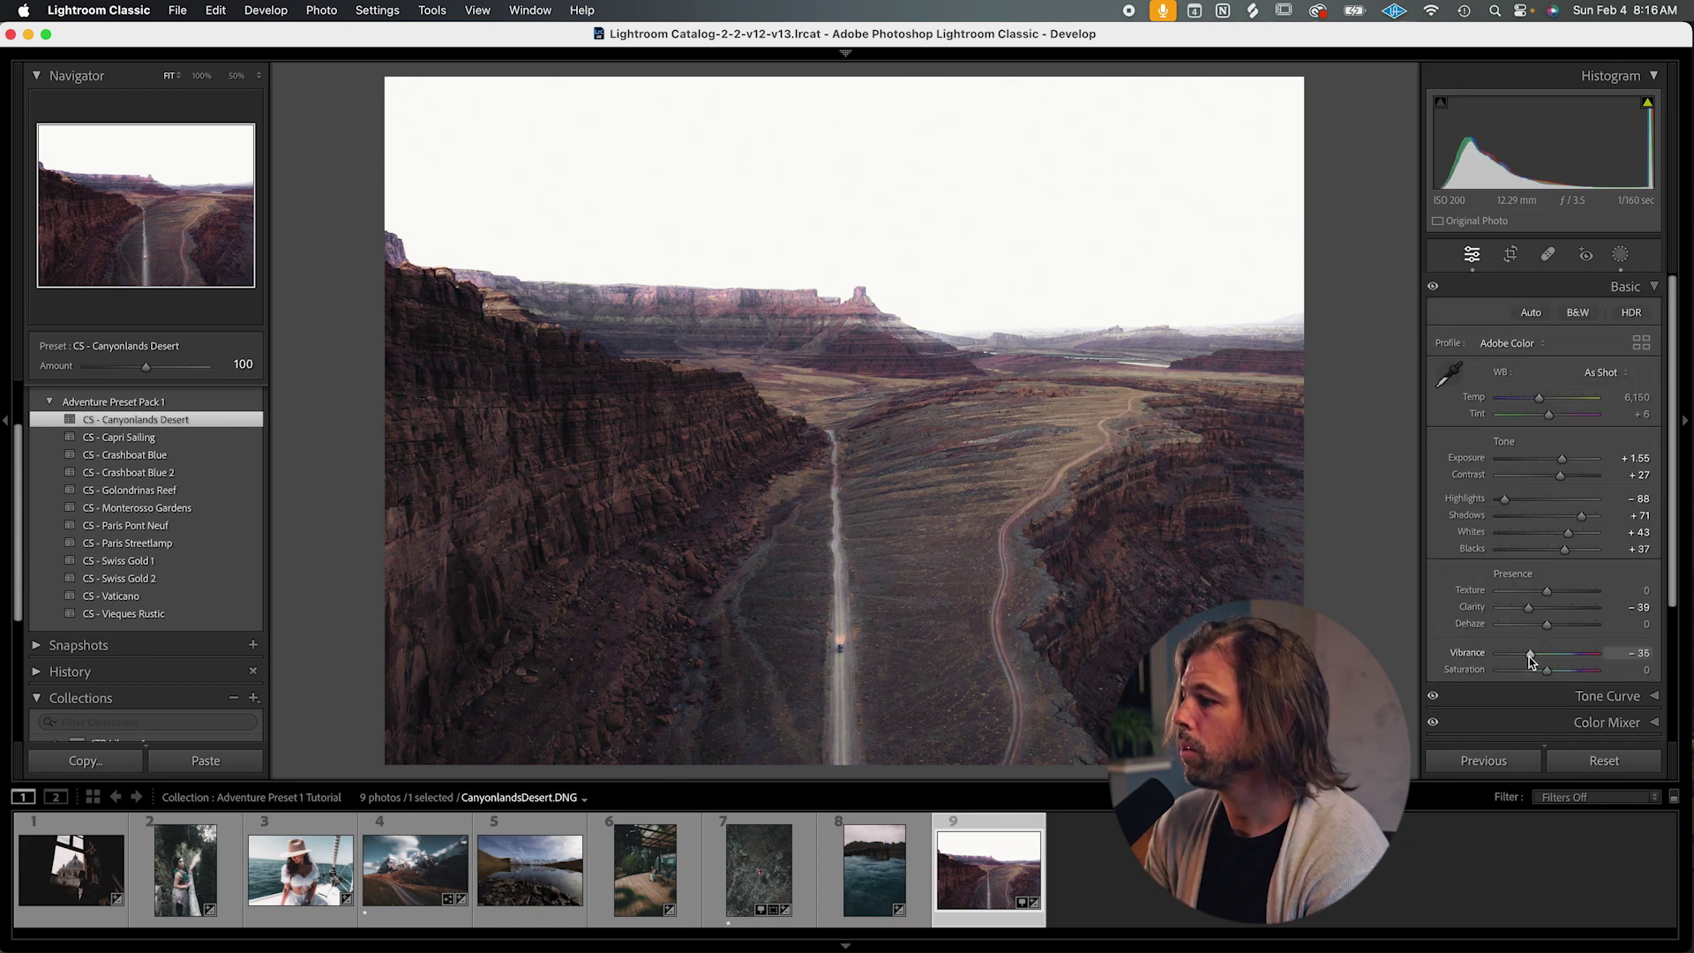
double_click(1531, 653)
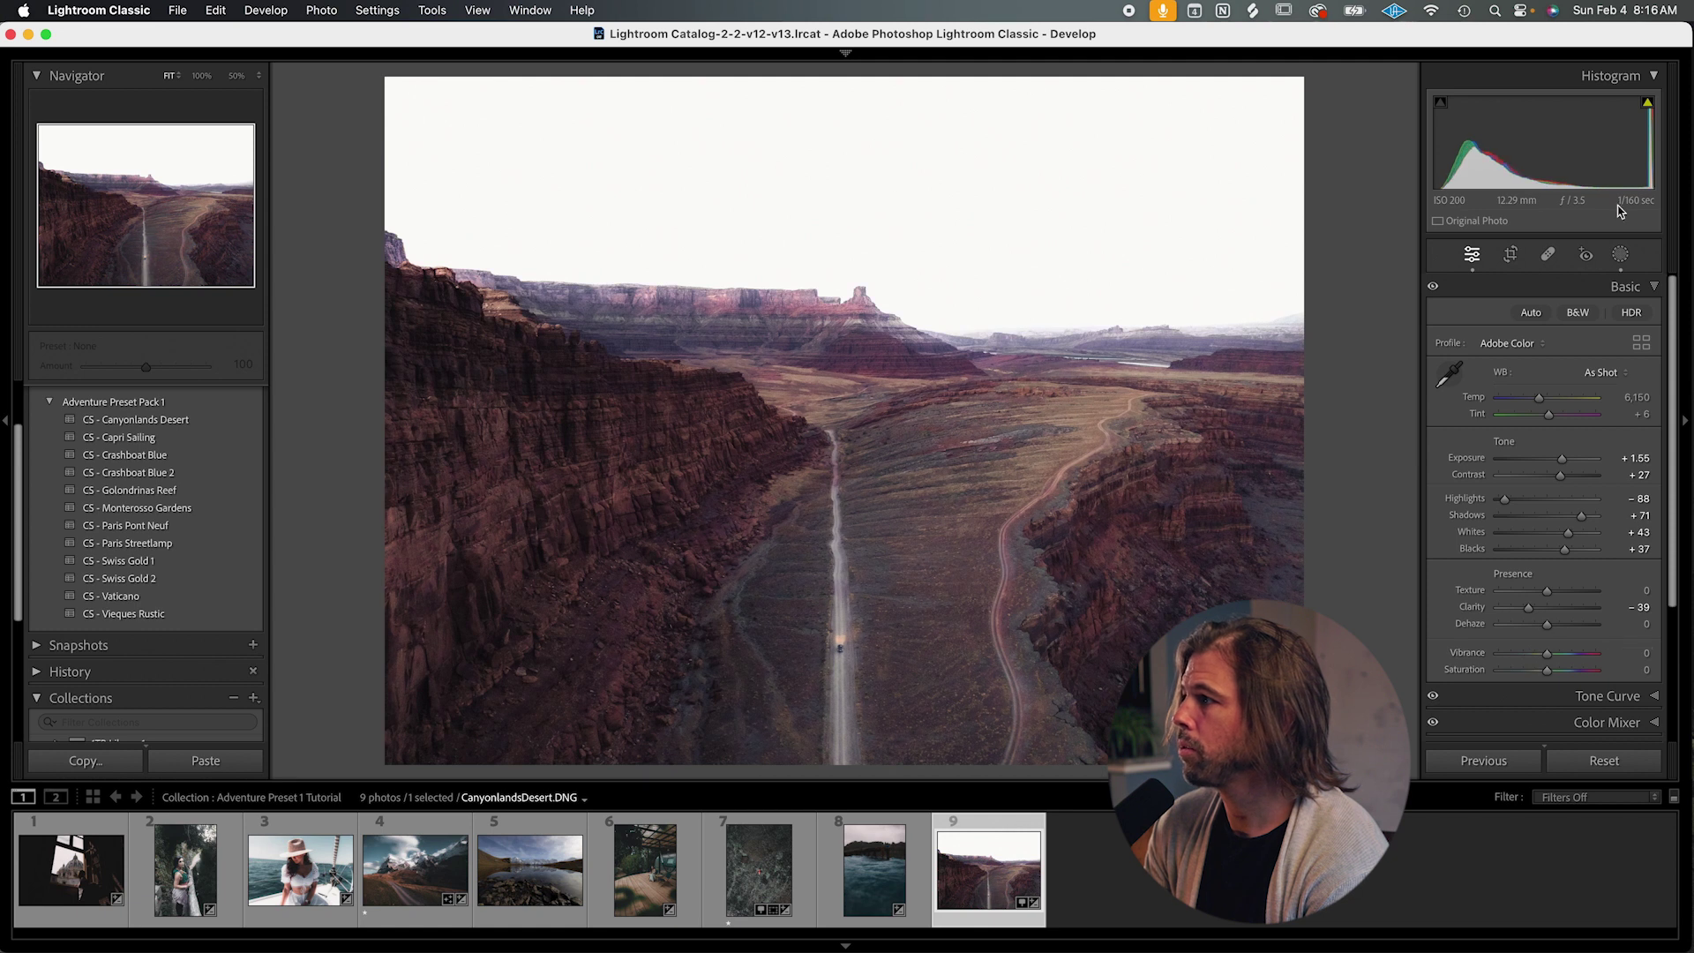
Compare the desert photo with its sky mask hidden and shown, and set the mask's exposure to -0.41, highlights to -13 and saturation to 21.
click(1617, 255)
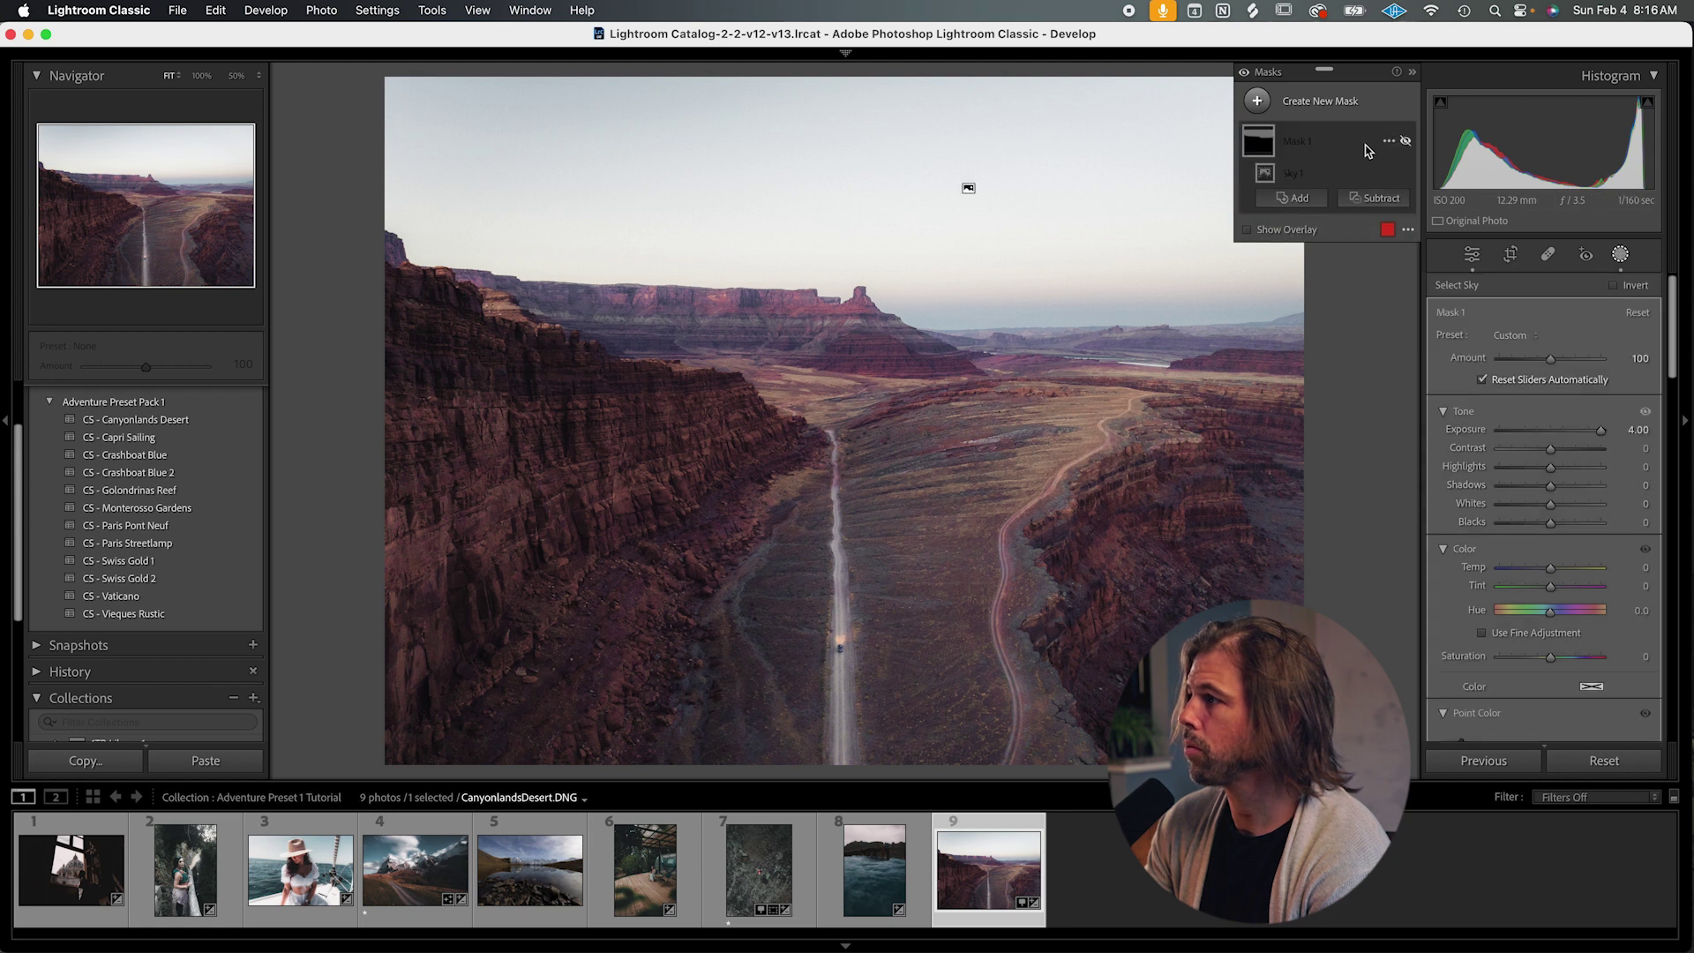
click(1405, 141)
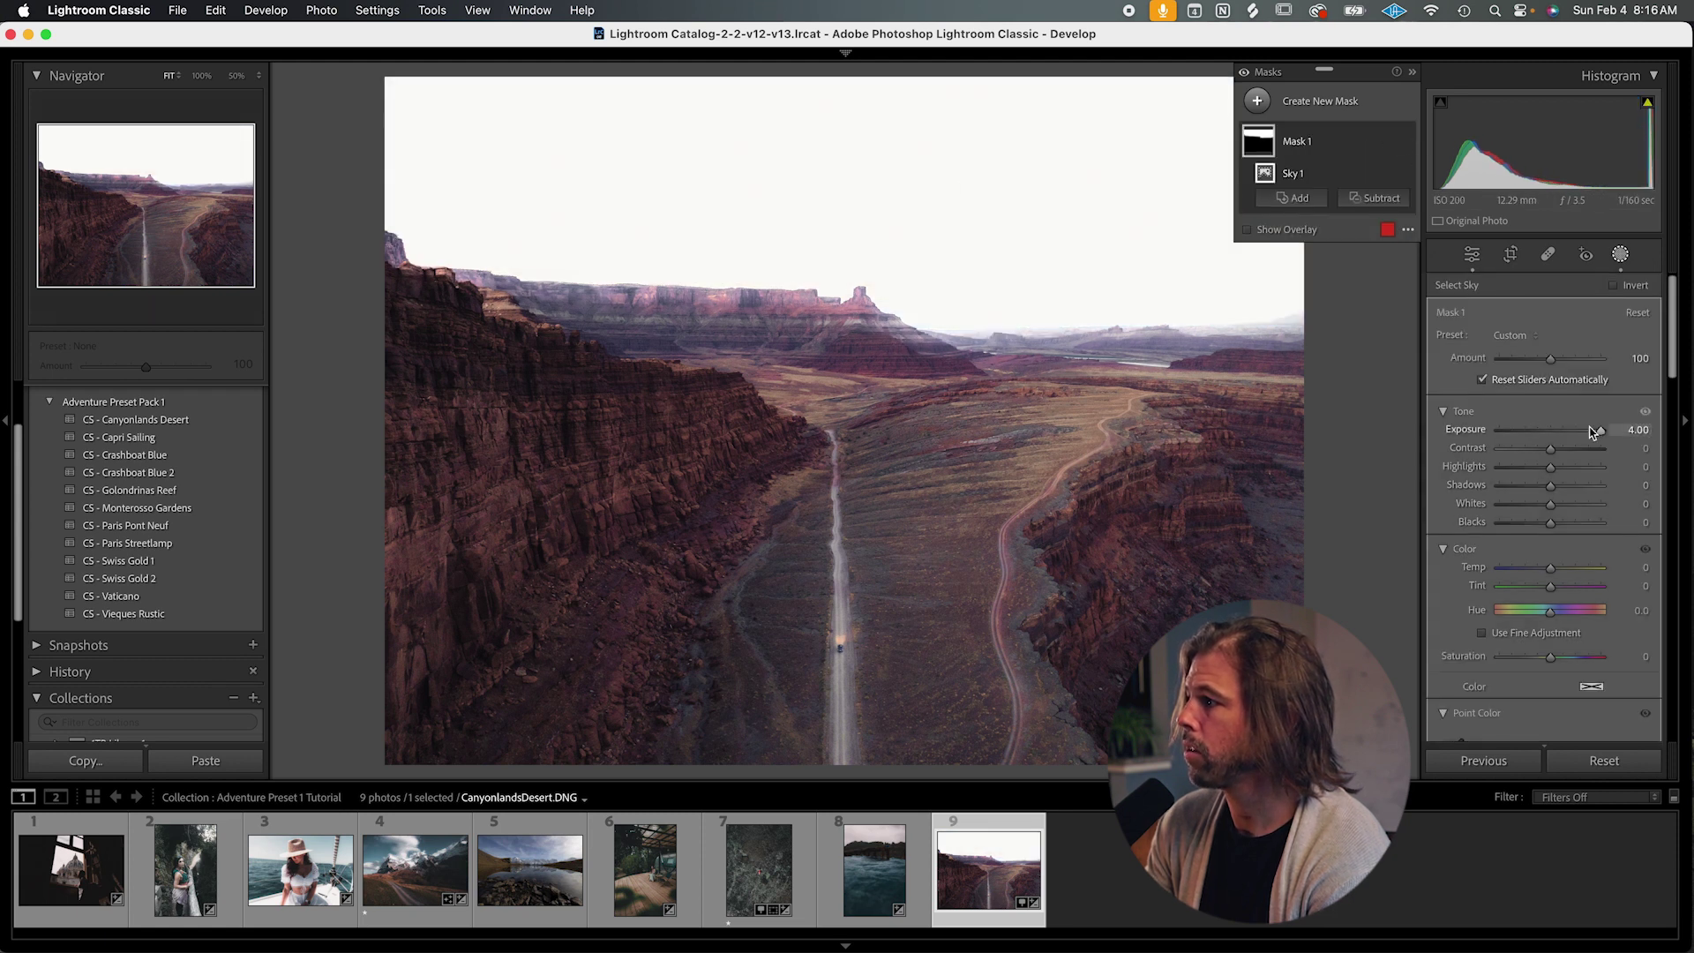
key(o)
drag(1601, 429, 1544, 470)
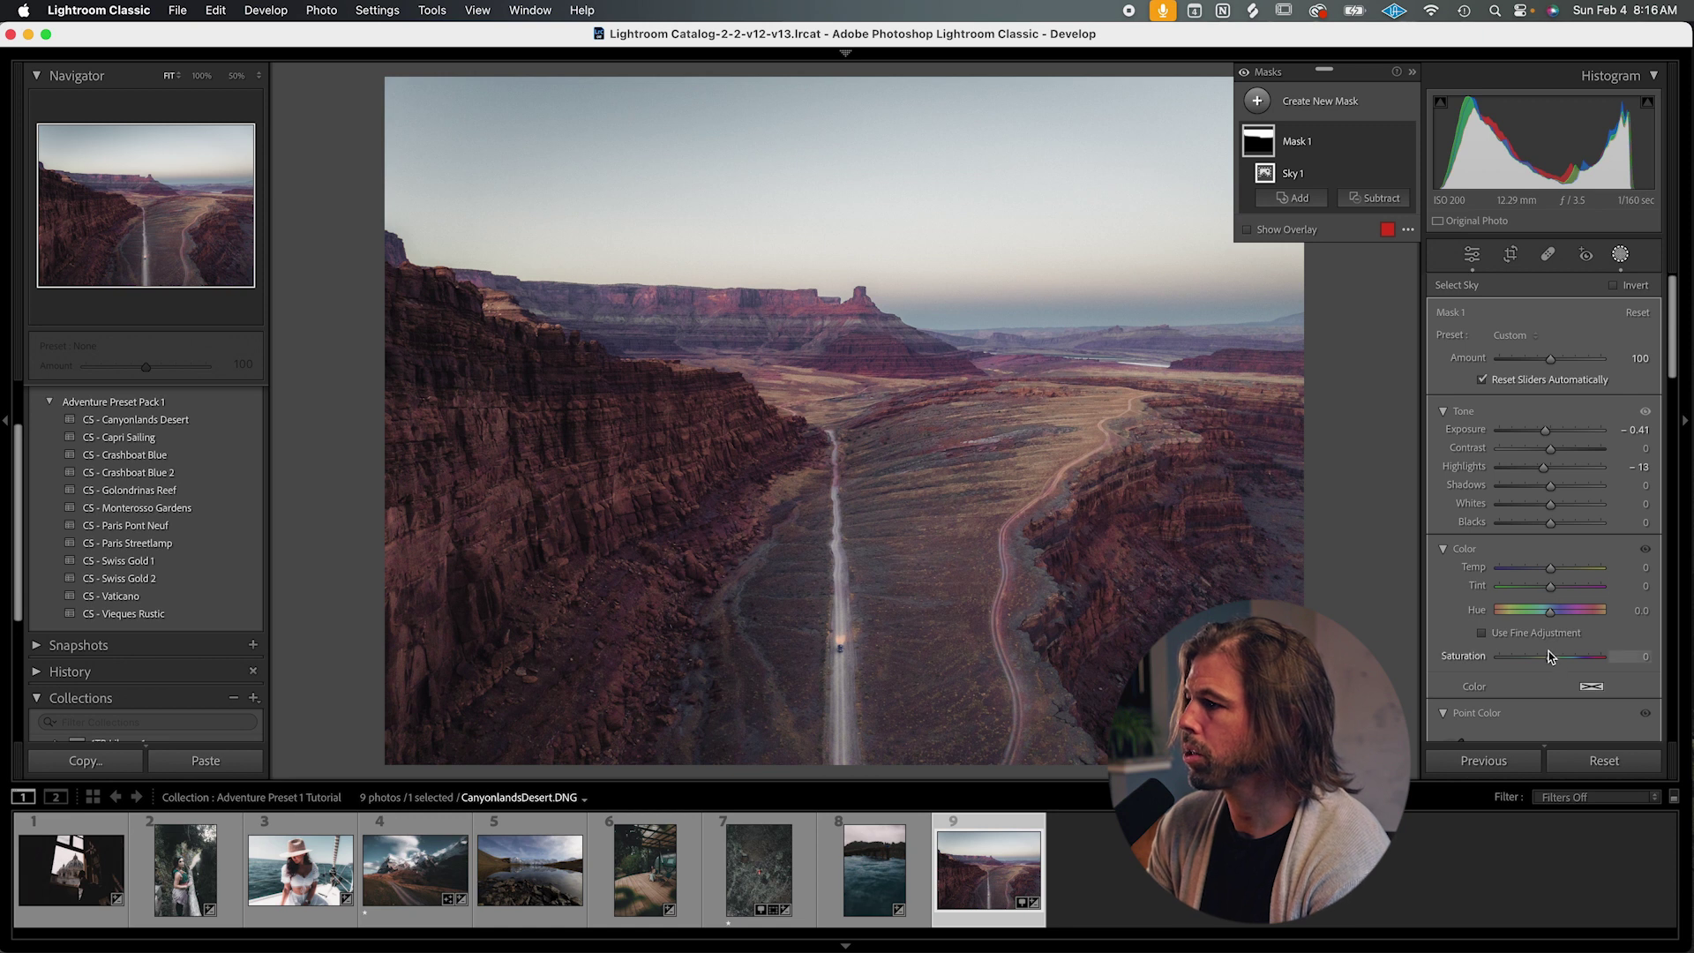
drag(1551, 657, 1563, 659)
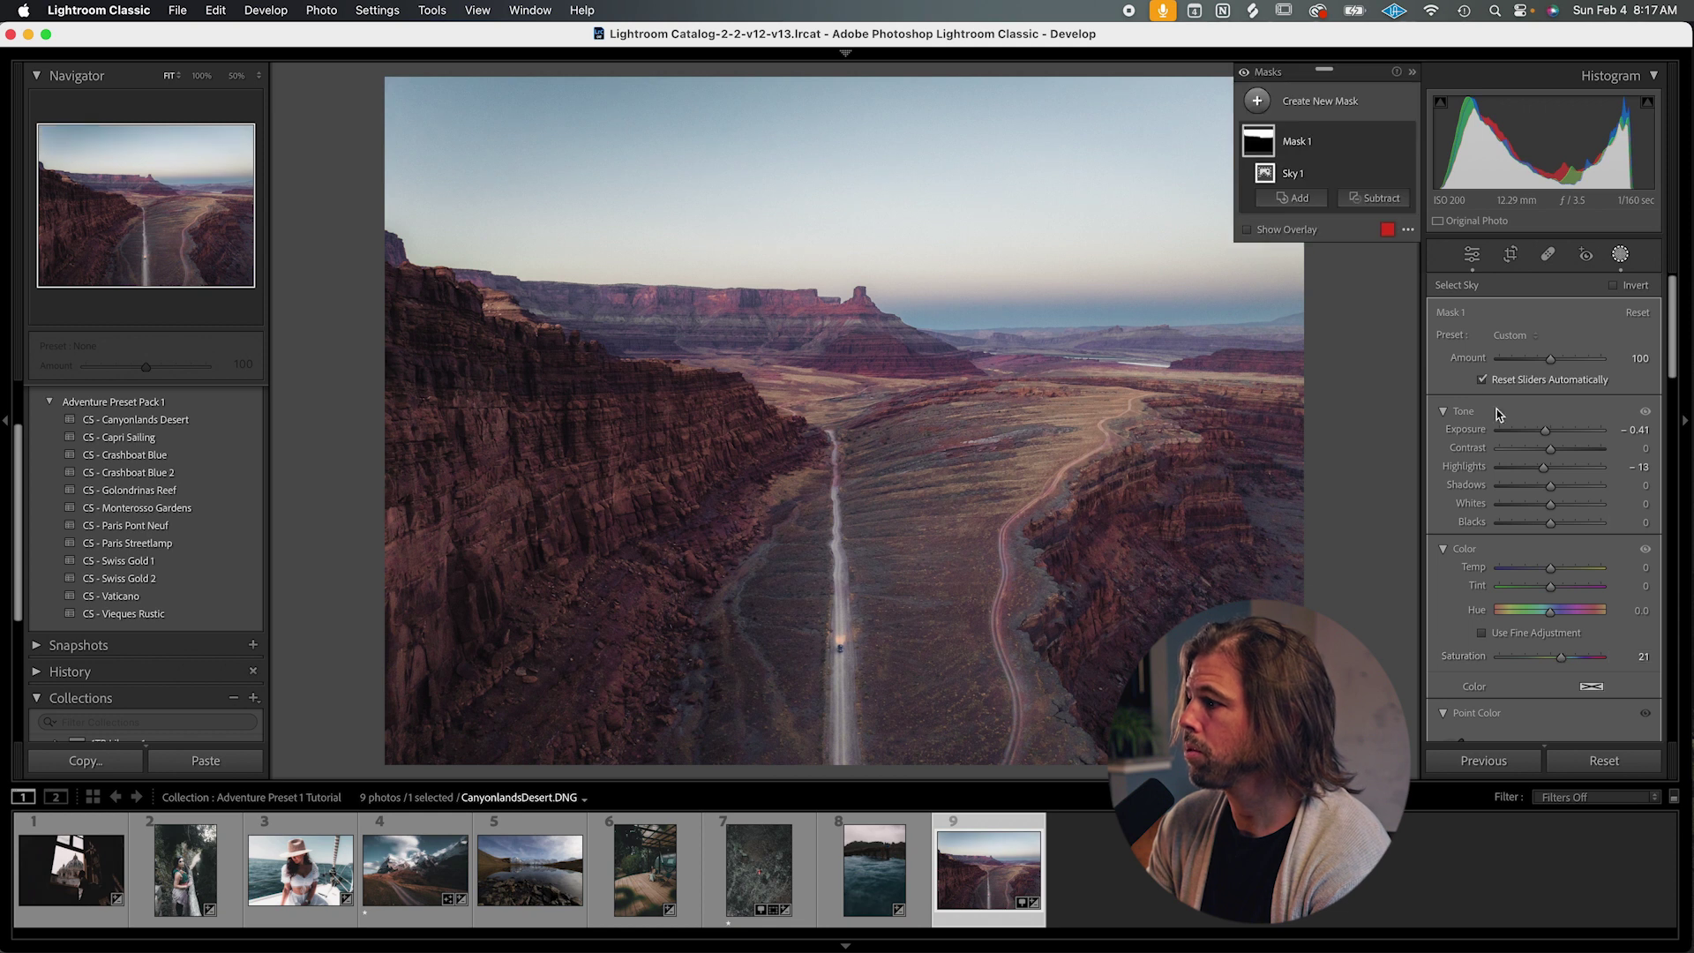
Set the desert photo's vibrance to -5, and its red hue to +42 and red saturation to +15 in the color mixer.
click(1472, 256)
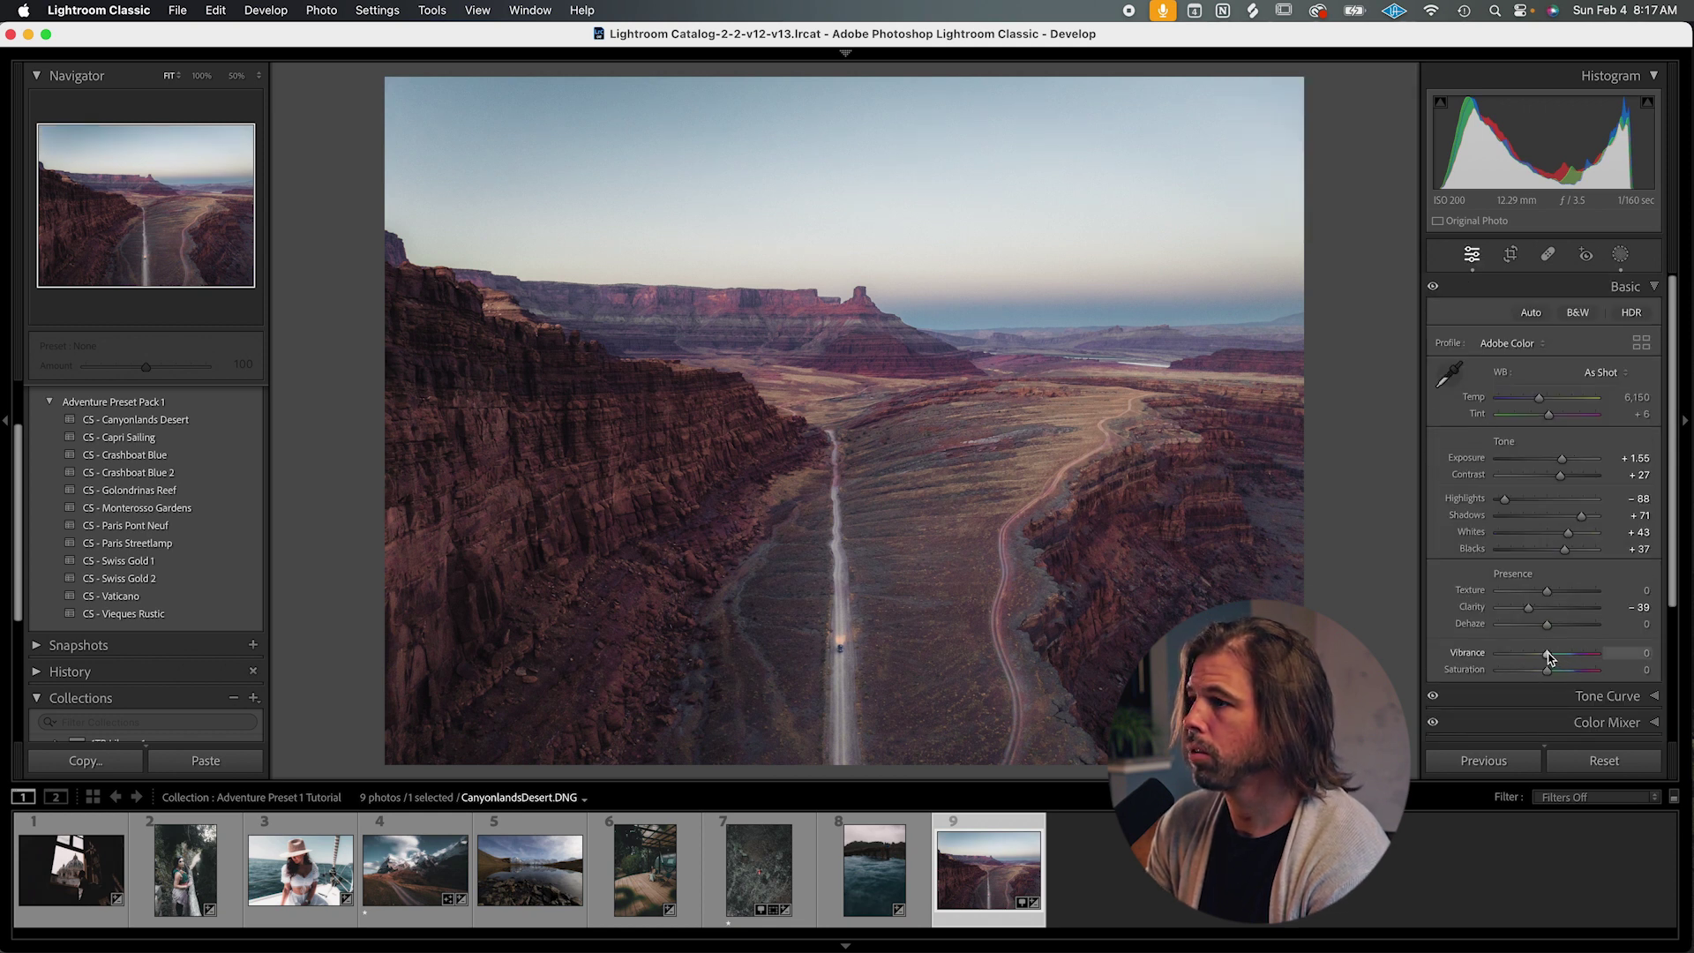
drag(1547, 657, 1544, 657)
scroll(1543, 621, down, 2)
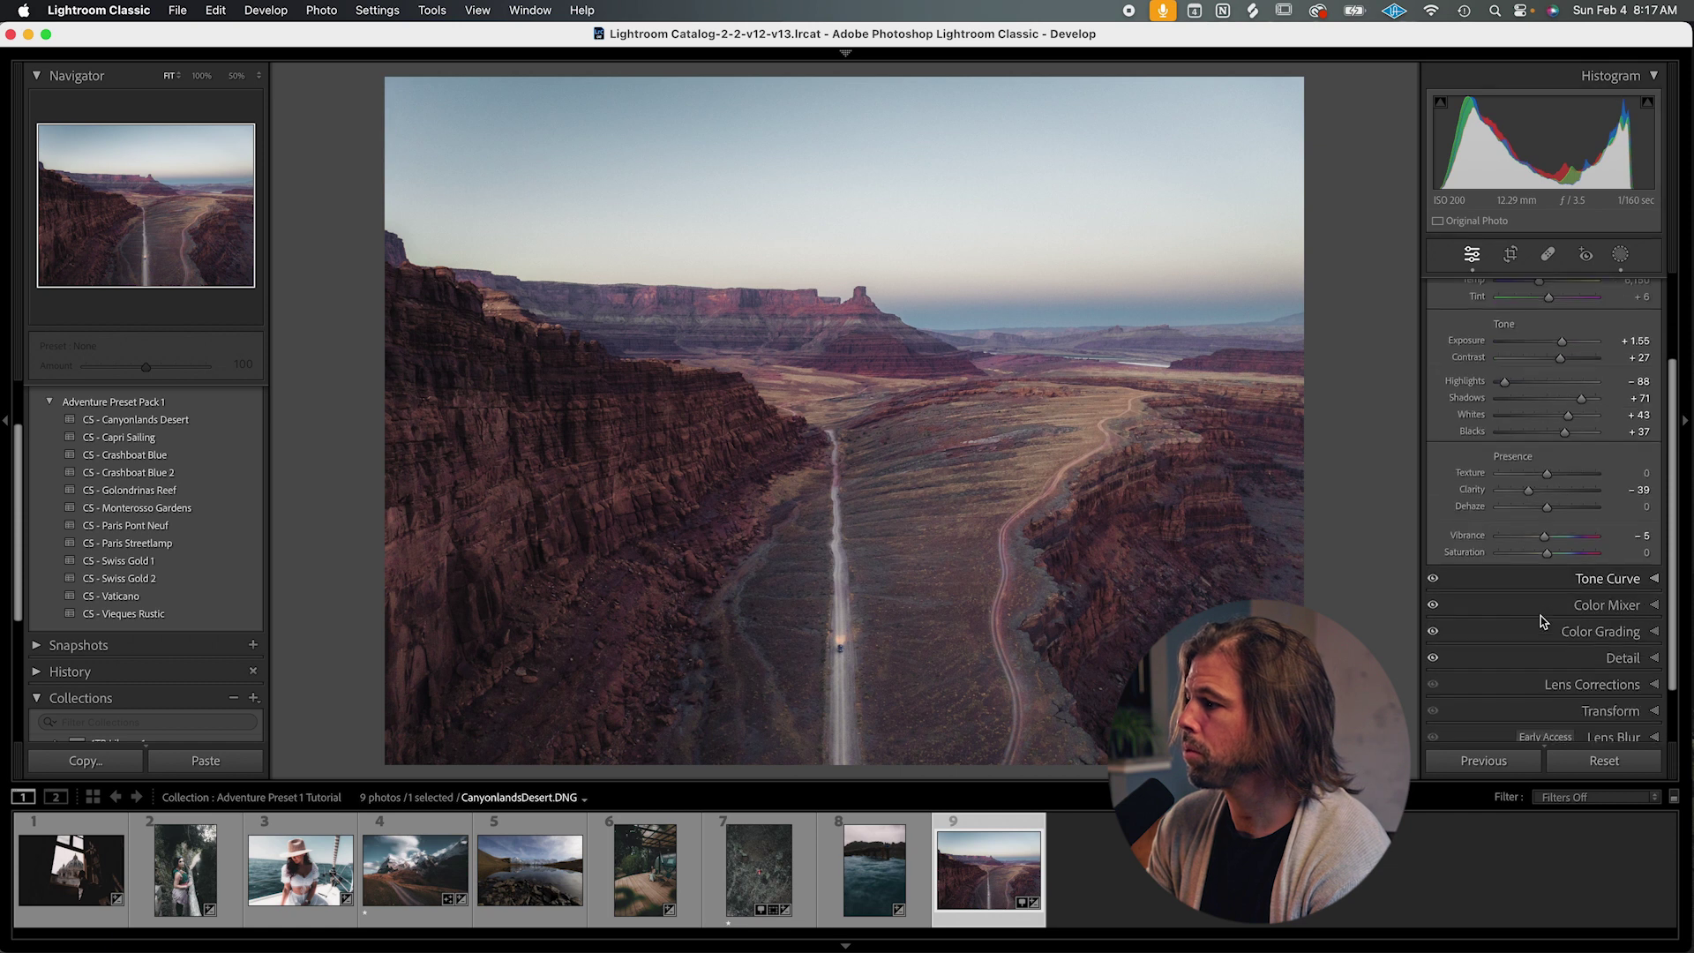
click(1604, 607)
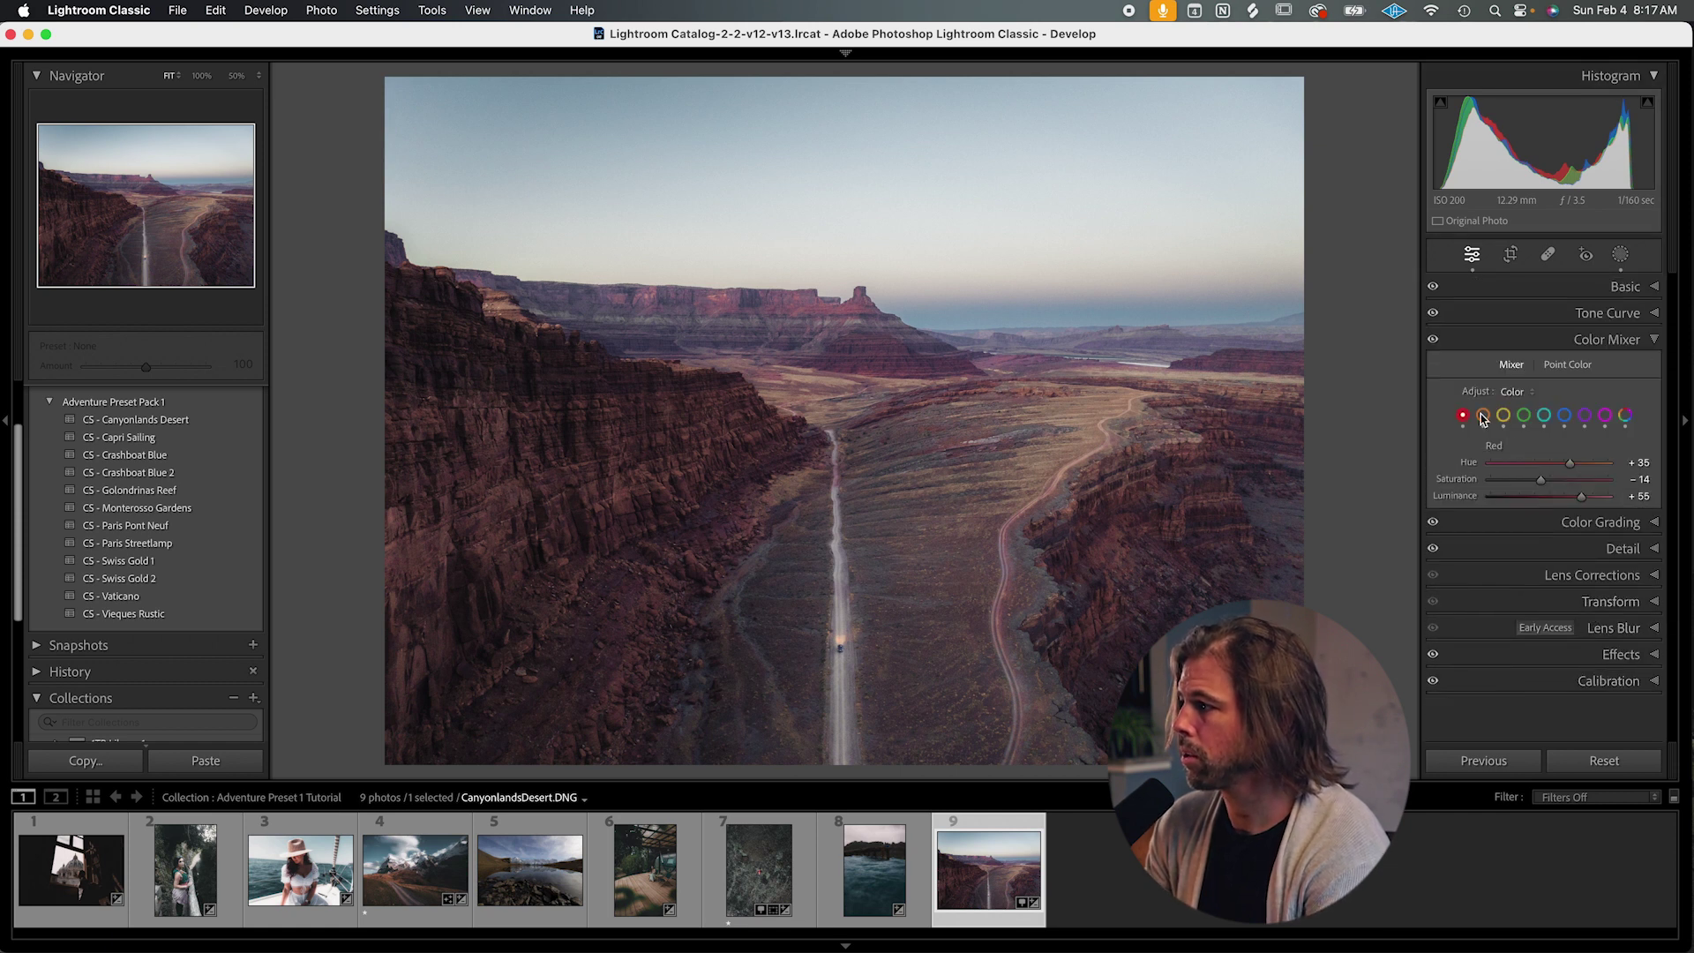
mouse_move(1543, 483)
mouse_down()
mouse_move(1583, 466)
mouse_move(1558, 482)
mouse_up()
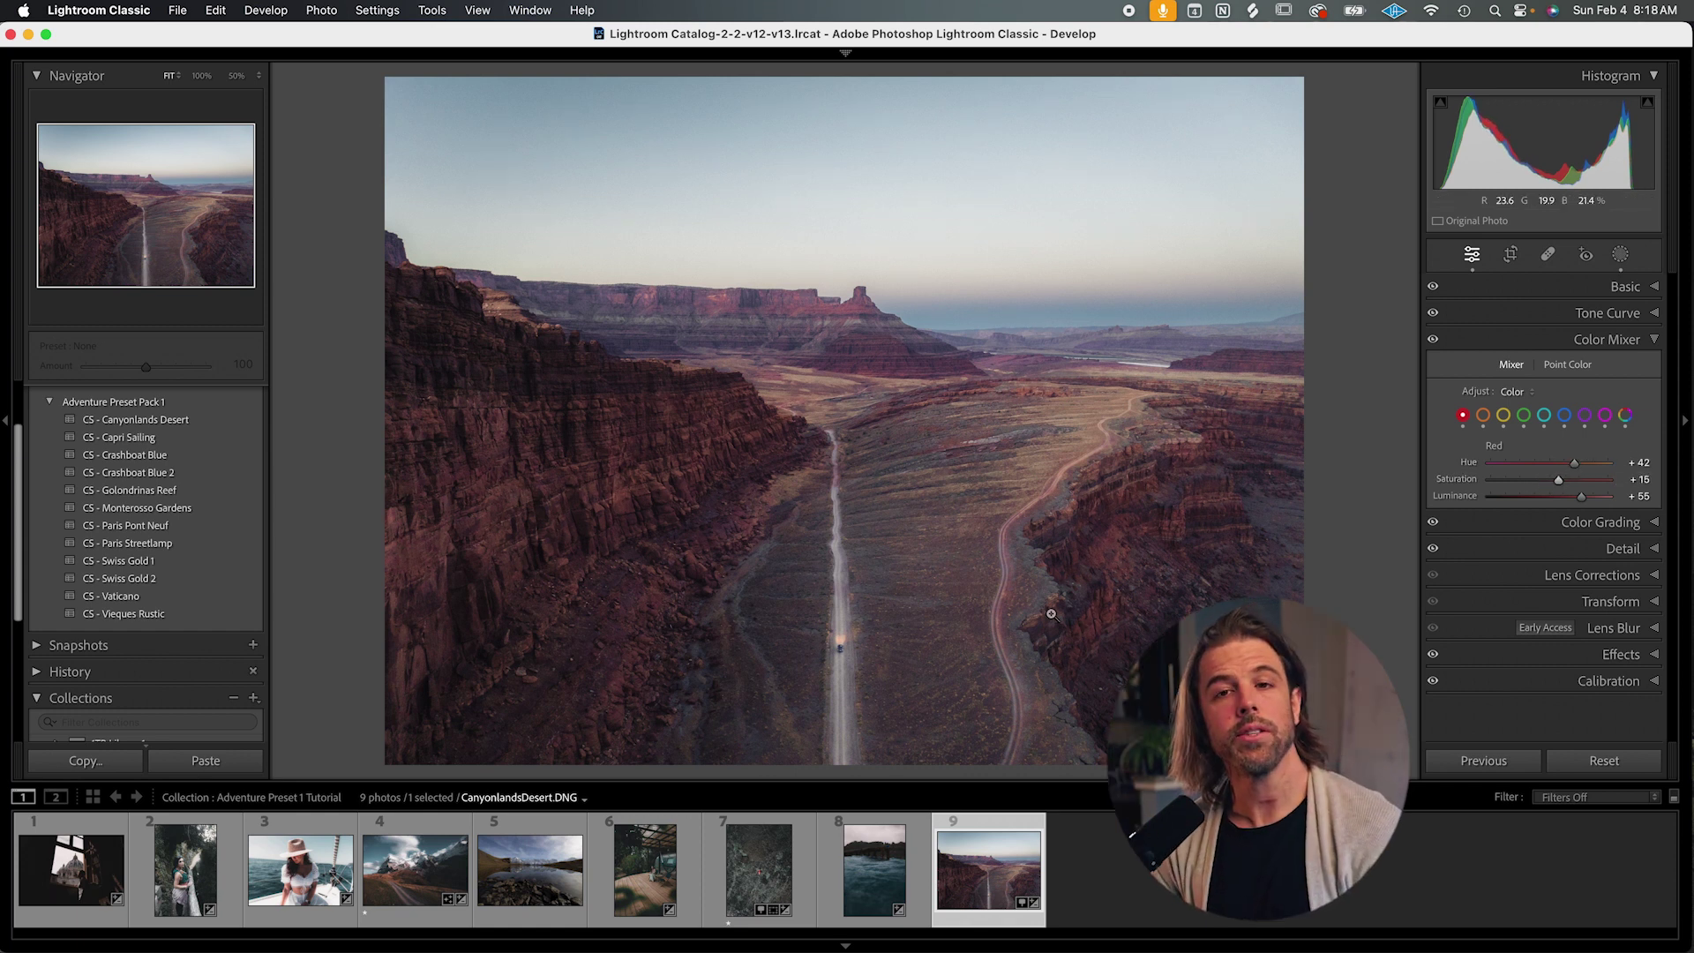